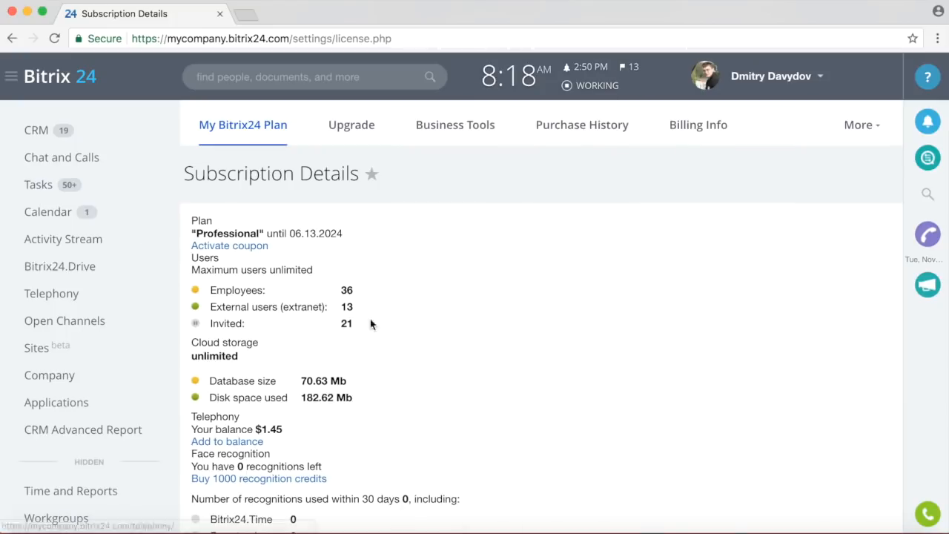
Leave the subscription details and go to the Activity Stream page.
scroll(472, 277, down, 3)
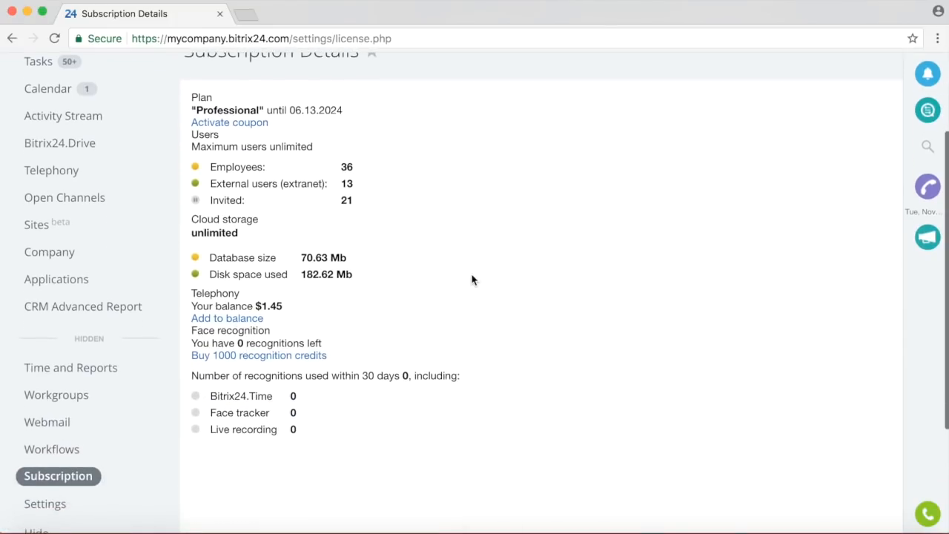
scroll(472, 280, up, 2)
scroll(472, 278, up, 1)
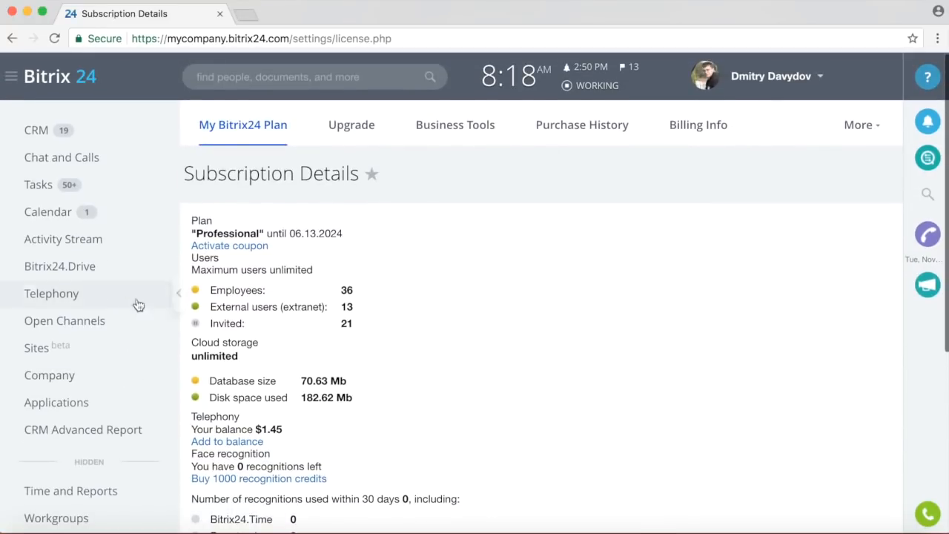
scroll(123, 314, down, 5)
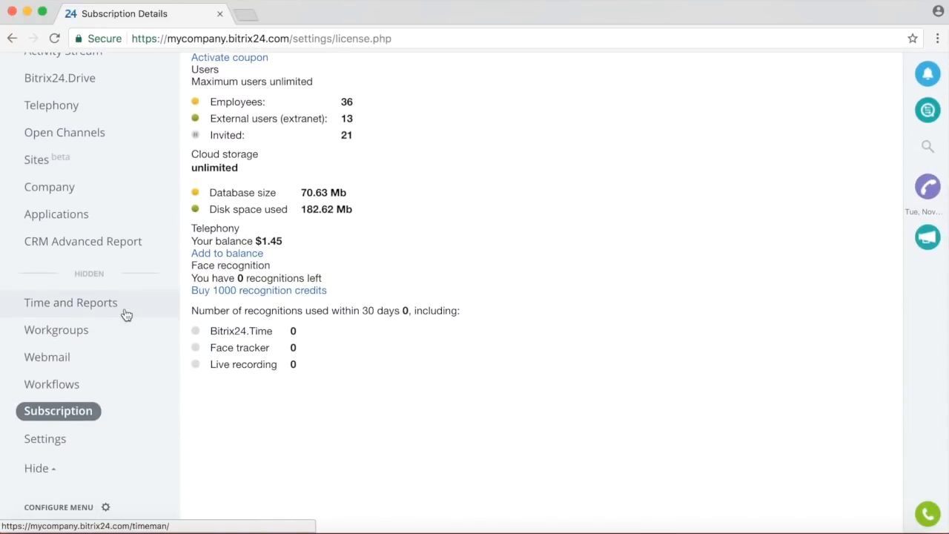
scroll(126, 314, up, 4)
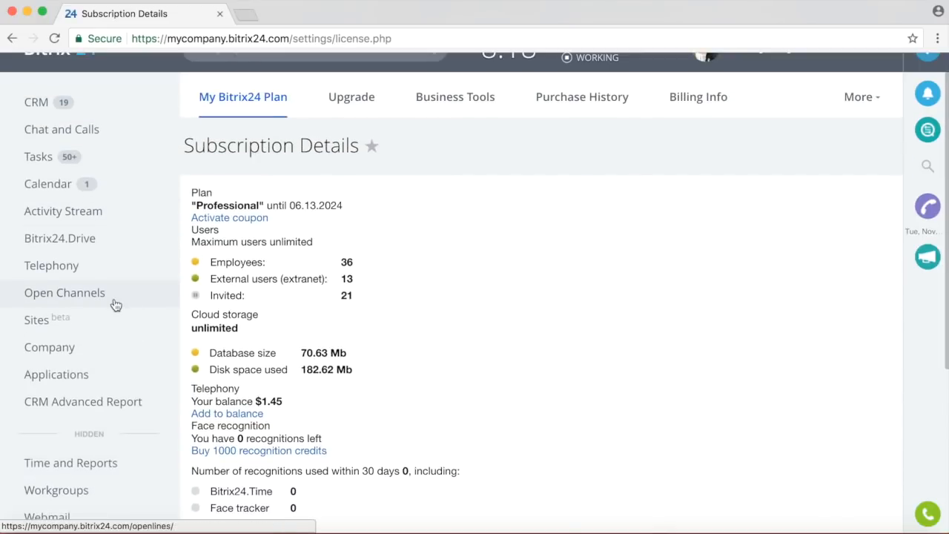
click(84, 214)
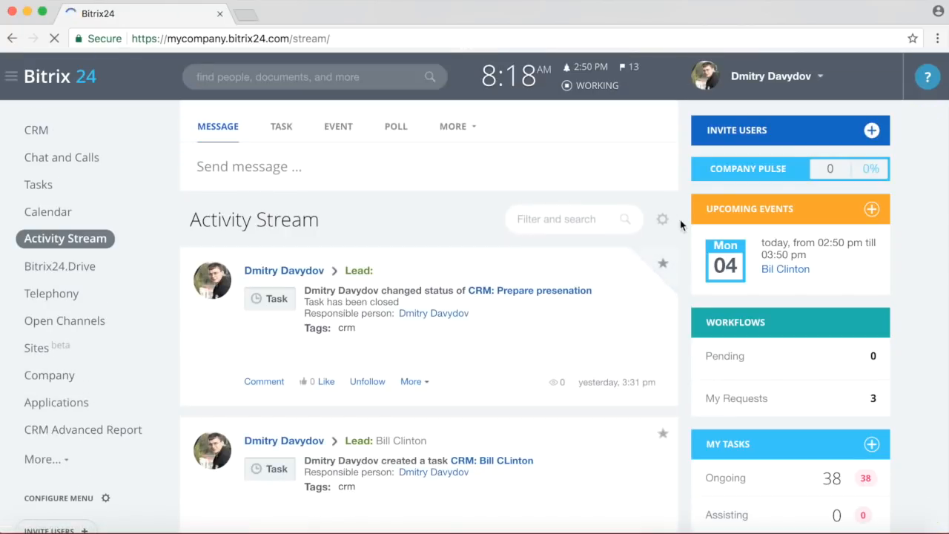
View the e-mail invitation form in Invite employees, then close it without sending.
click(863, 129)
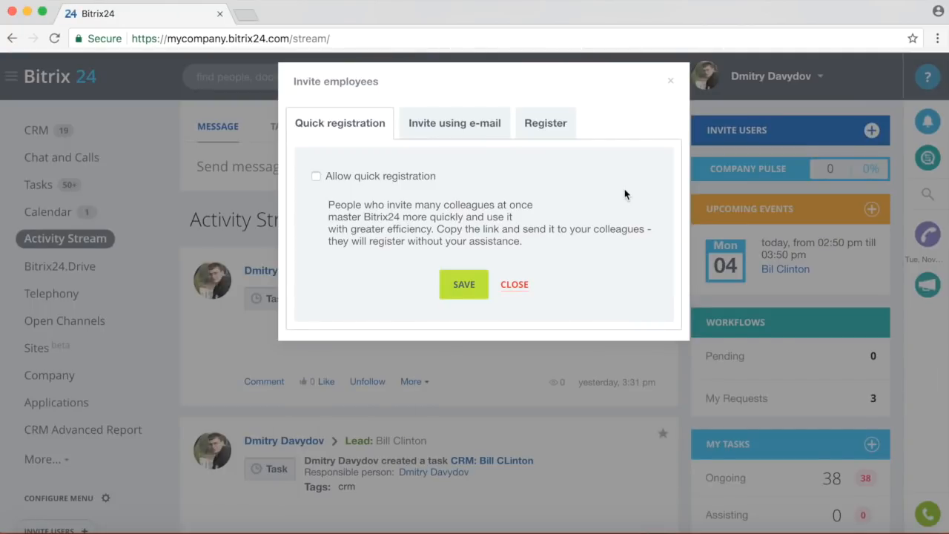
click(470, 132)
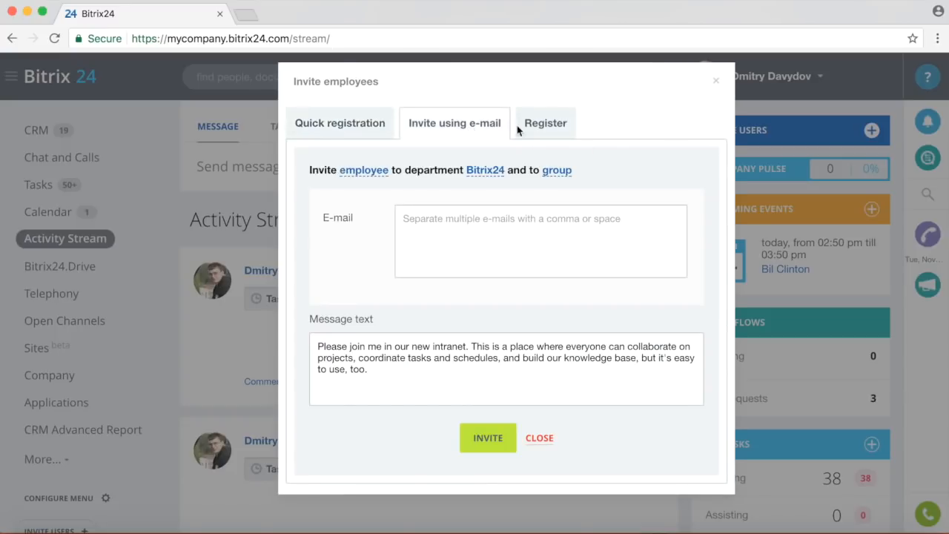
click(715, 83)
scroll(114, 257, down, 4)
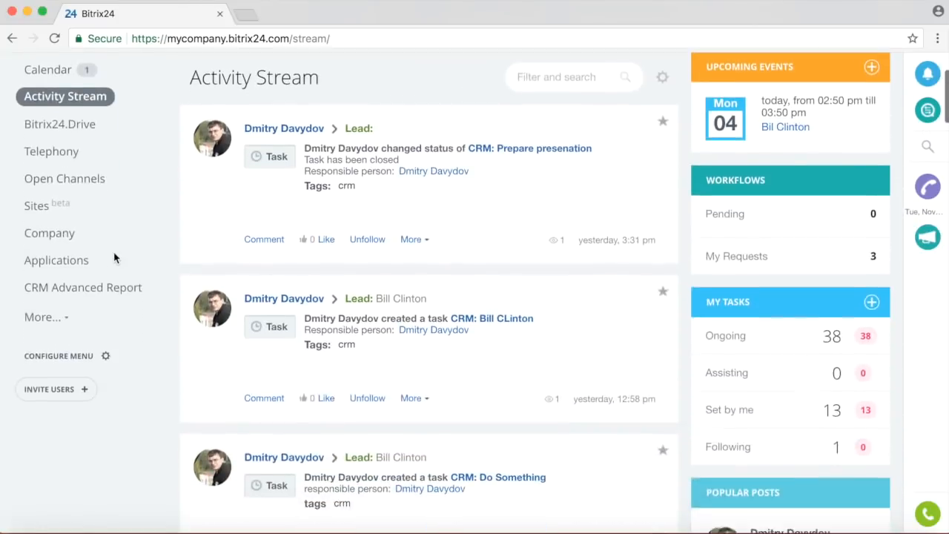
click(89, 354)
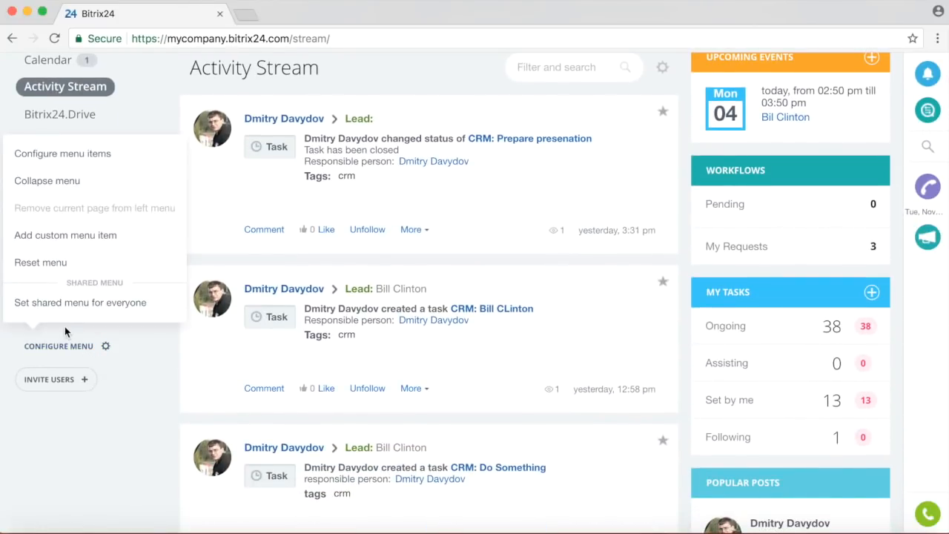
Reset the left menu with Communications as the most used area.
click(37, 264)
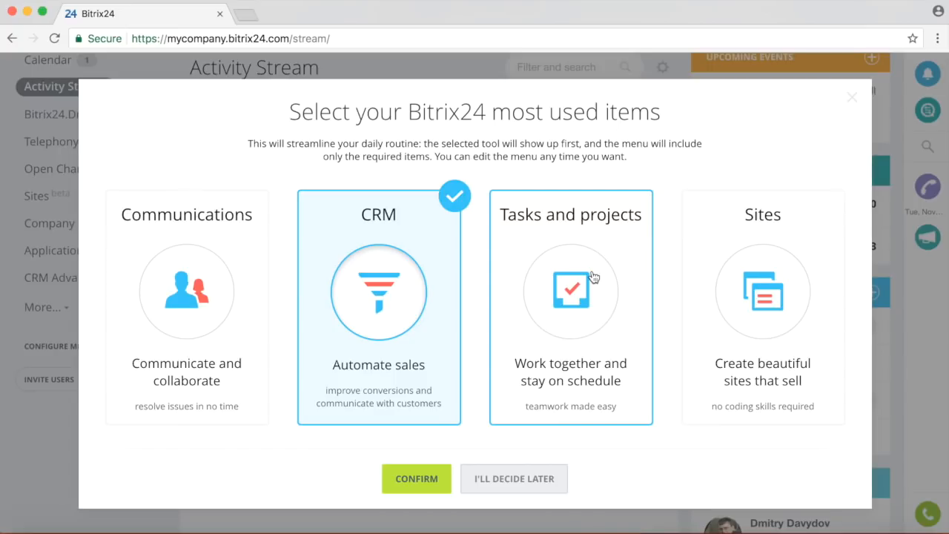
click(213, 245)
click(429, 482)
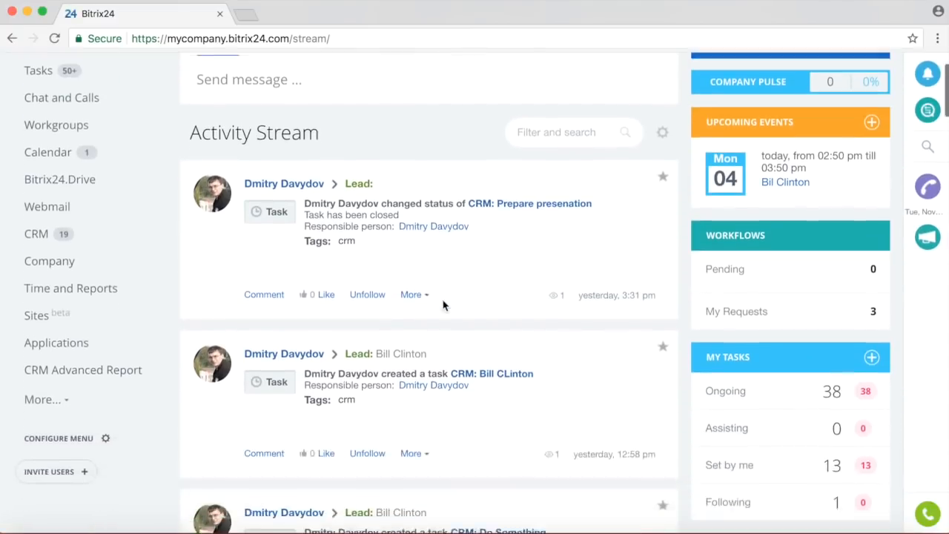
Reset the left menu again, this time with CRM as the most used area.
scroll(443, 304, down, 3)
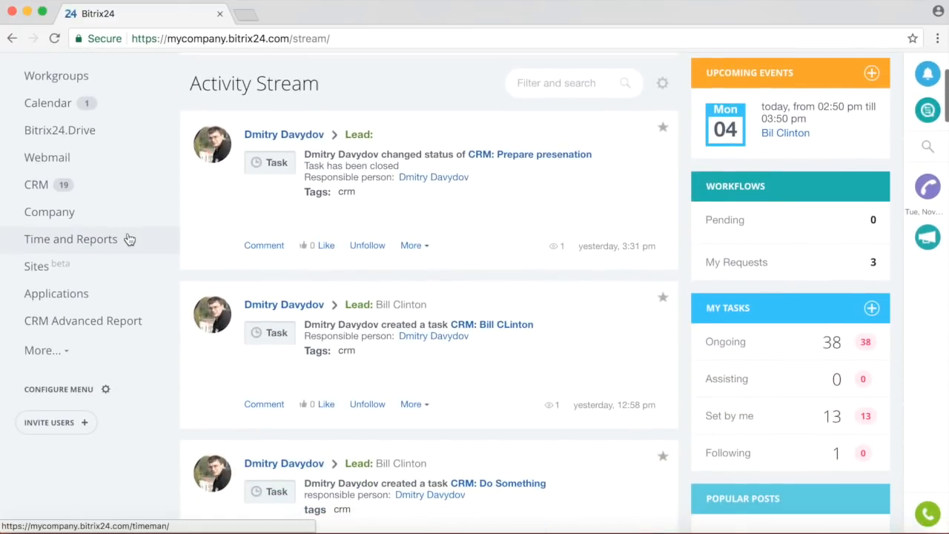
scroll(127, 240, down, 2)
click(73, 306)
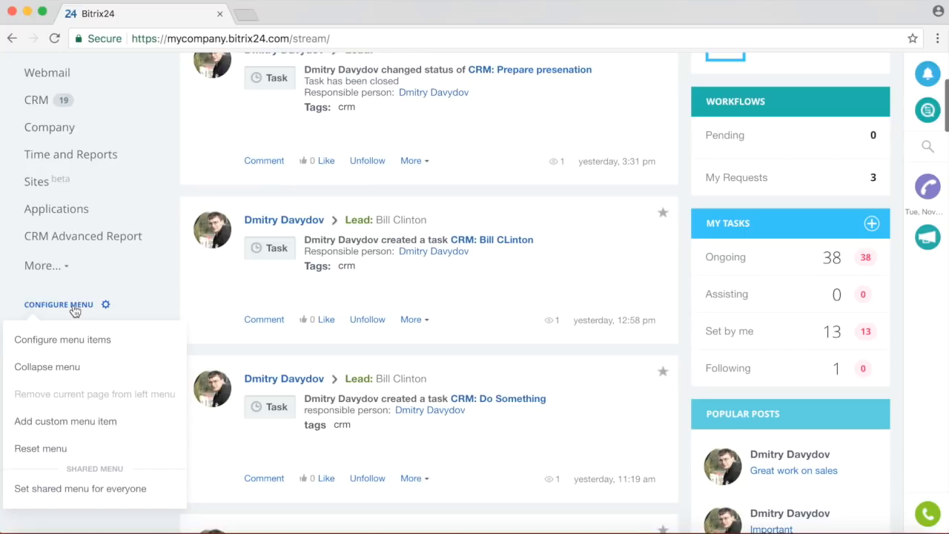
click(53, 448)
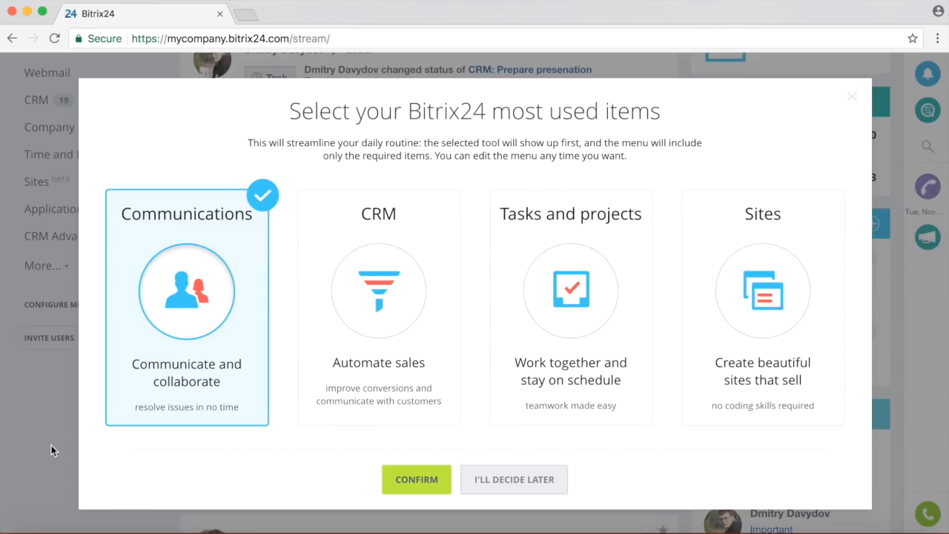
click(365, 273)
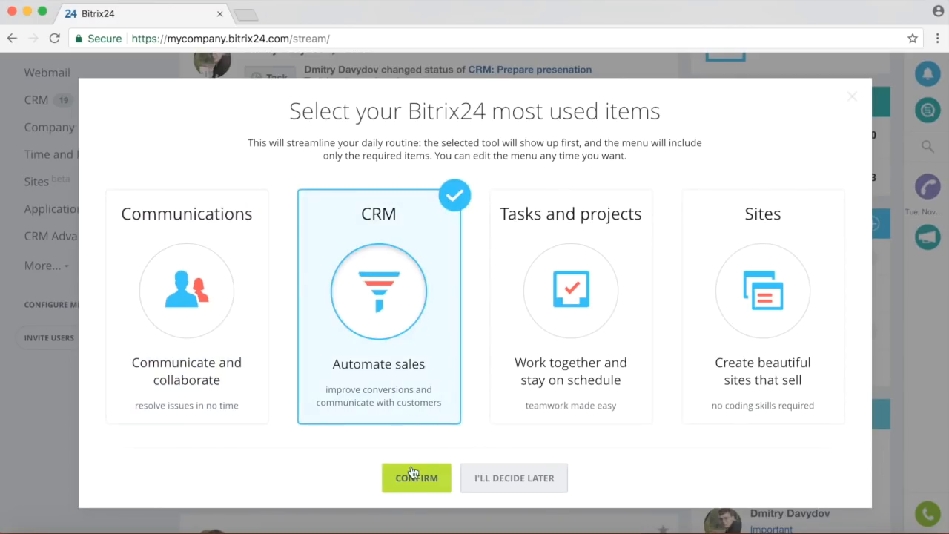
click(419, 488)
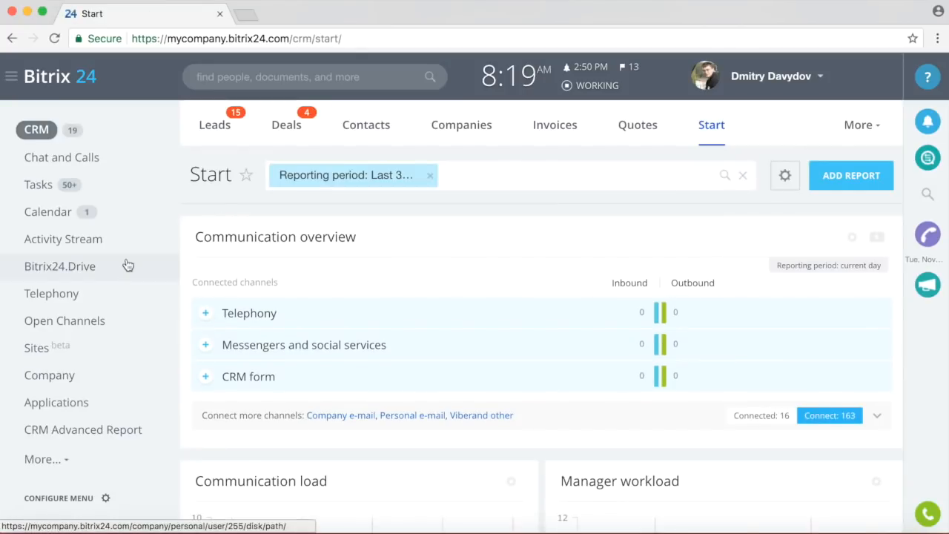
scroll(155, 218, down, 3)
click(105, 338)
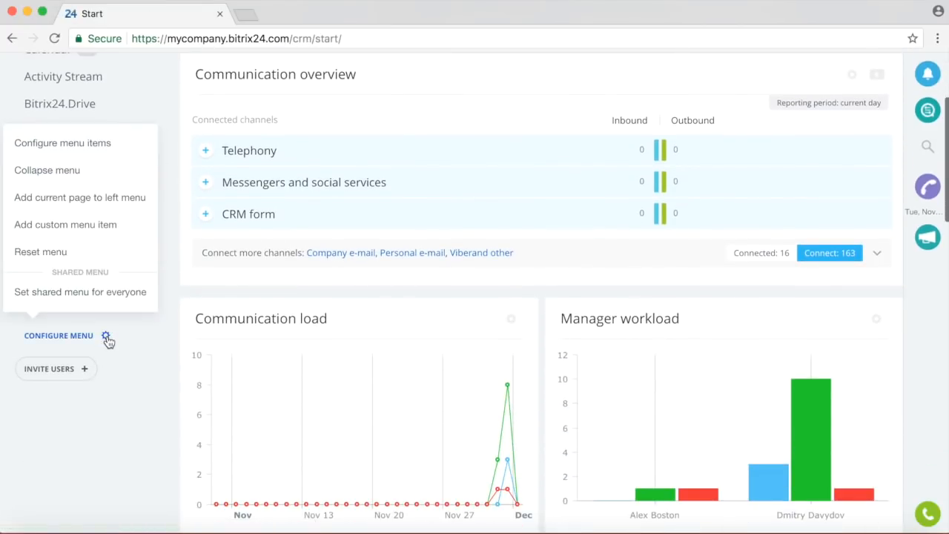
click(87, 147)
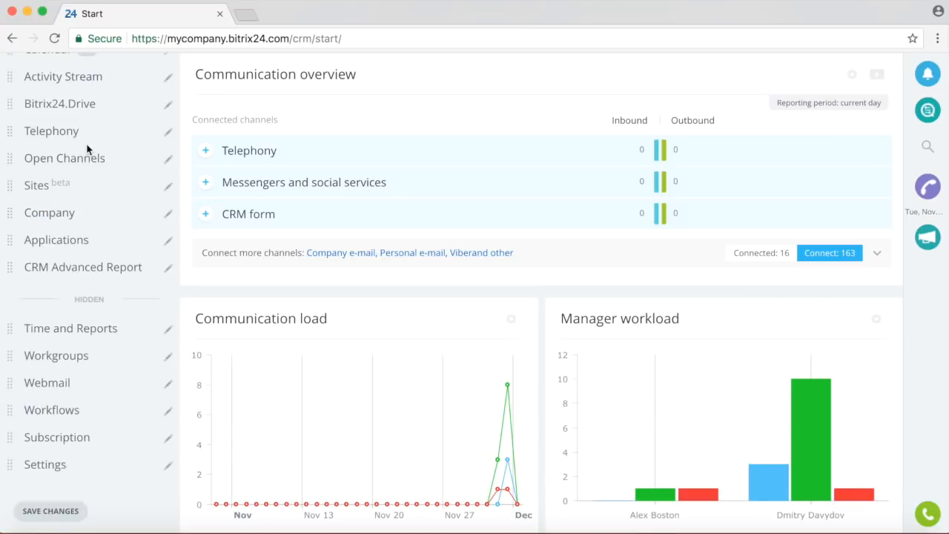
click(169, 160)
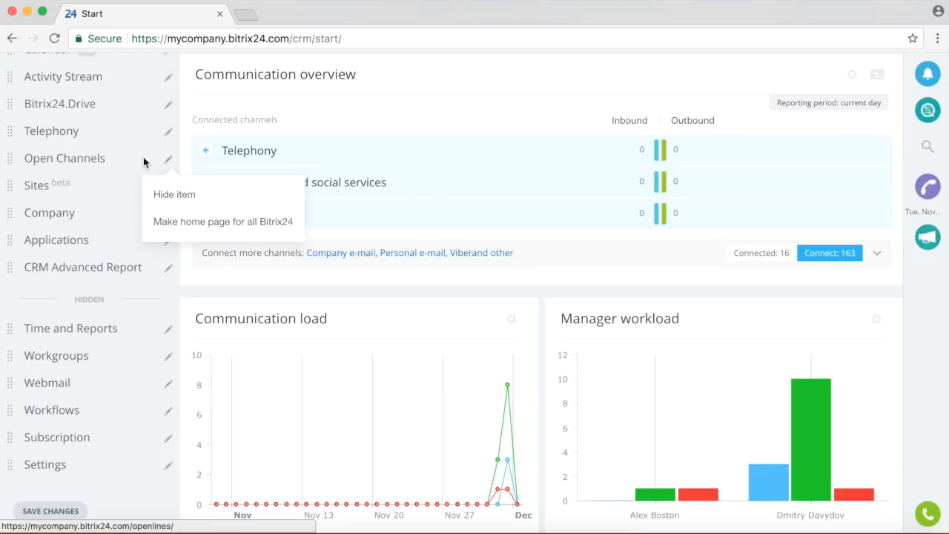
click(76, 165)
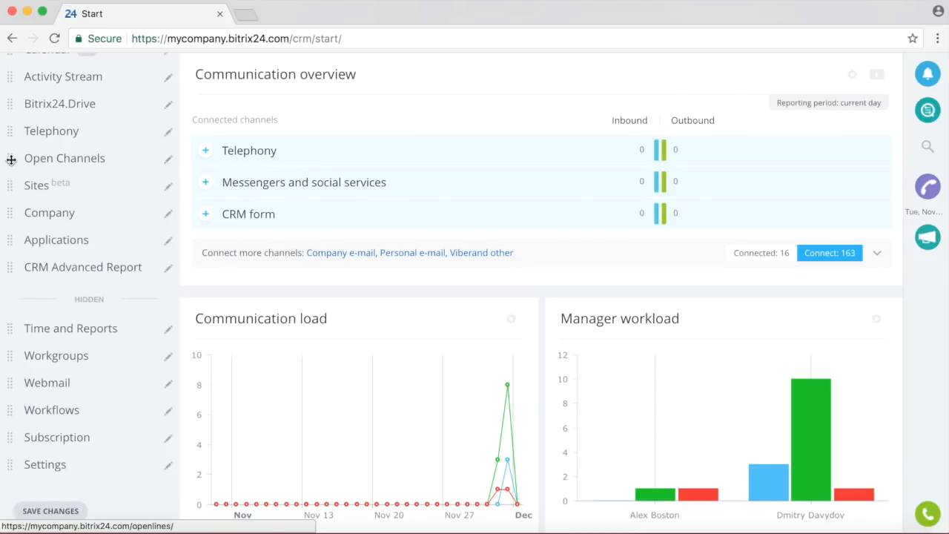
drag(11, 160, 72, 196)
click(77, 511)
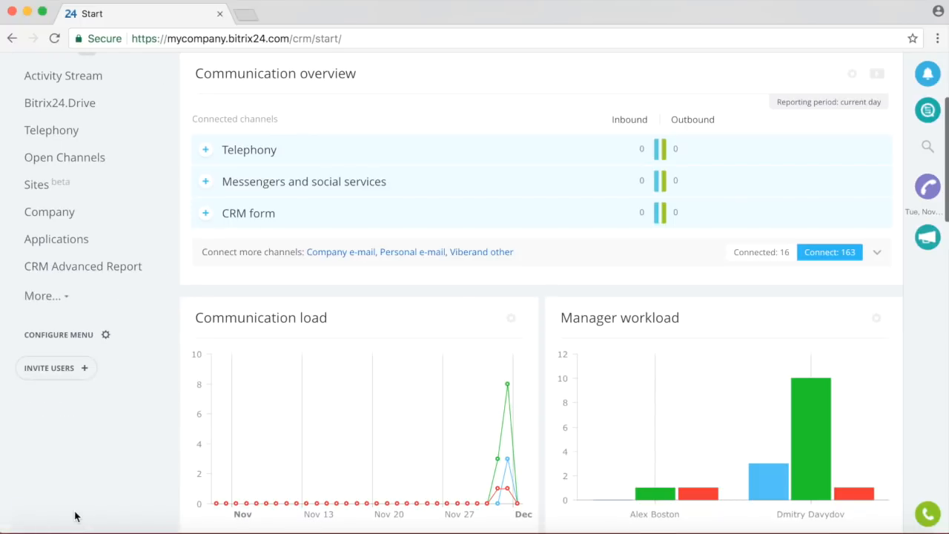
scroll(104, 349, down, 2)
click(105, 240)
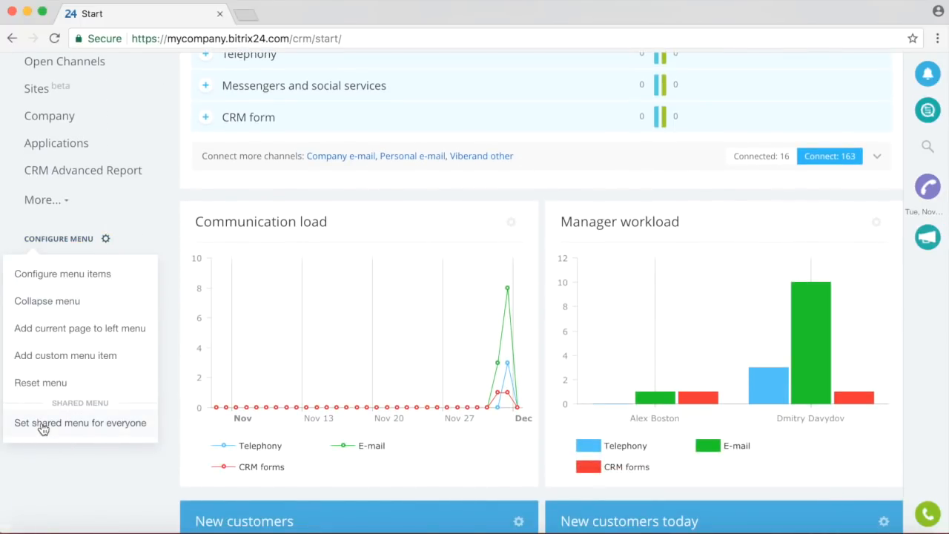
click(149, 215)
scroll(149, 215, up, 5)
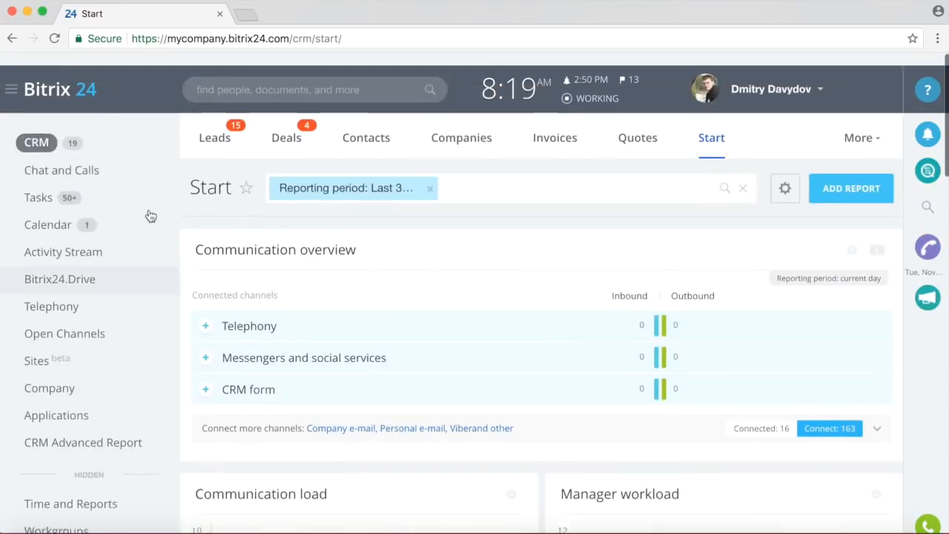
Drag the Quotes tab ahead of Invoices in the CRM tab bar and finish customization.
click(858, 125)
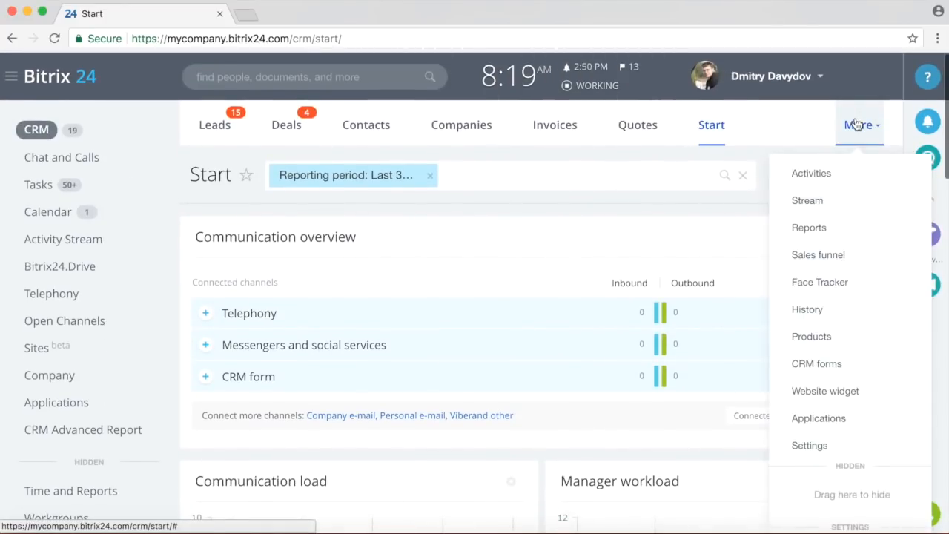
scroll(876, 391, down, 5)
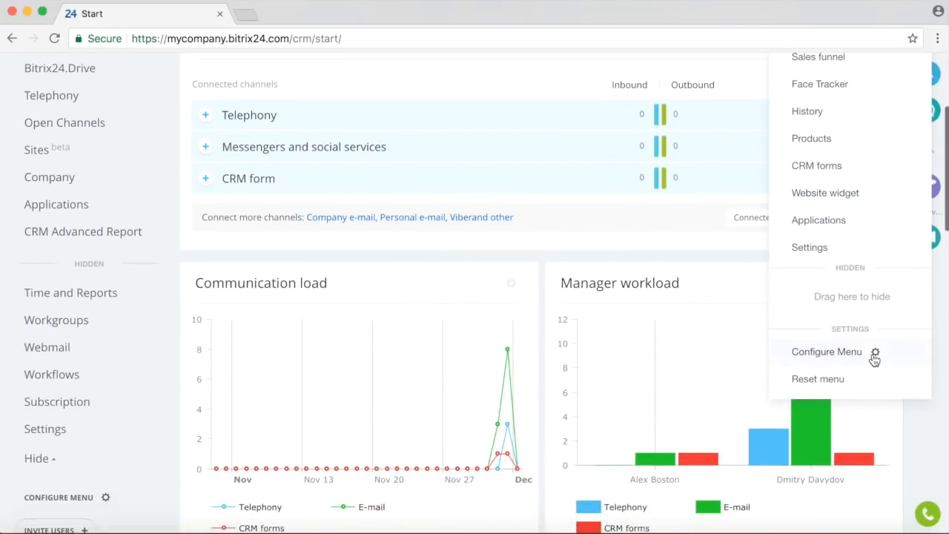
click(871, 357)
scroll(648, 375, up, 5)
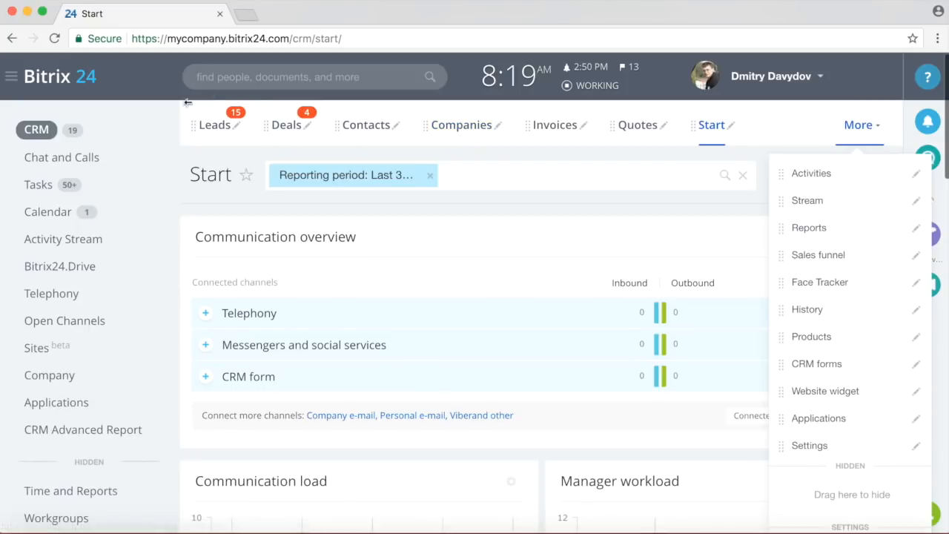
click(583, 126)
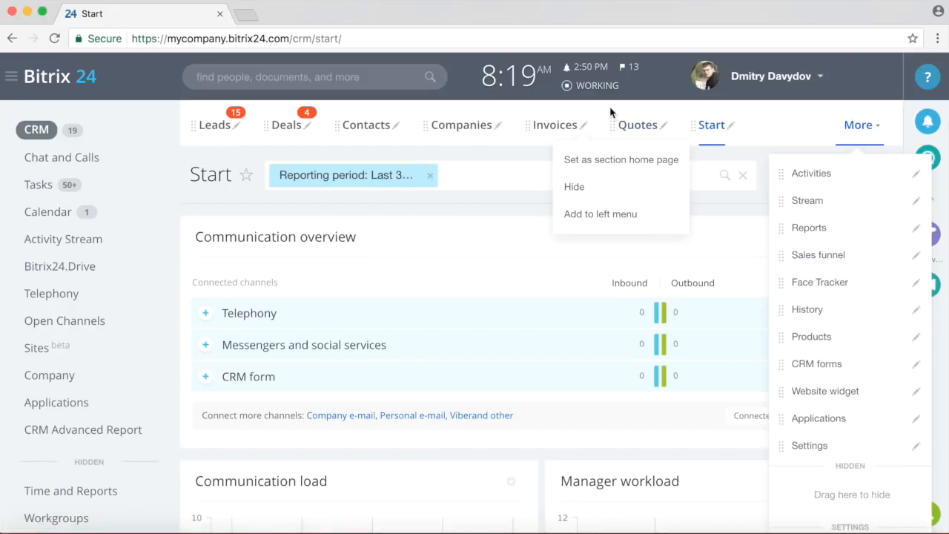
mouse_move(612, 124)
mouse_down()
mouse_move(509, 127)
mouse_move(608, 126)
mouse_up()
scroll(689, 277, down, 5)
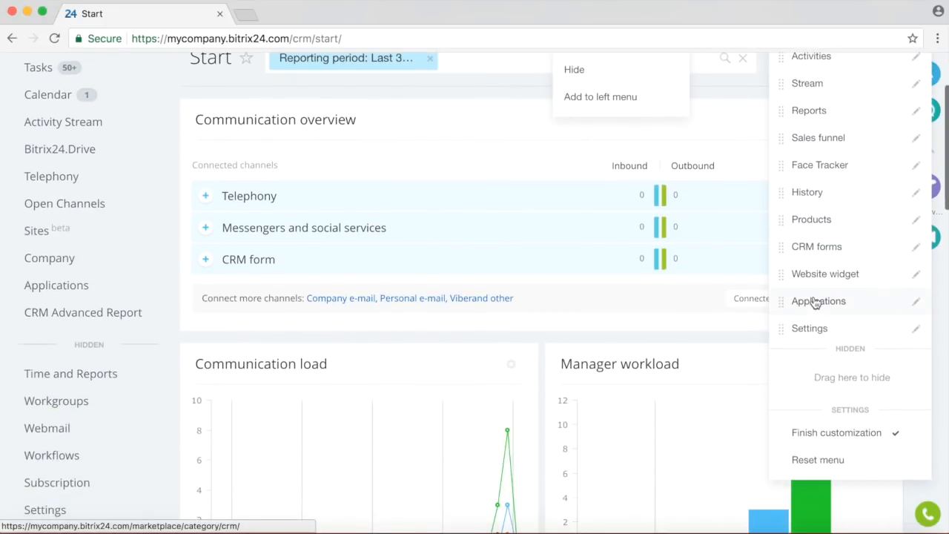
click(833, 357)
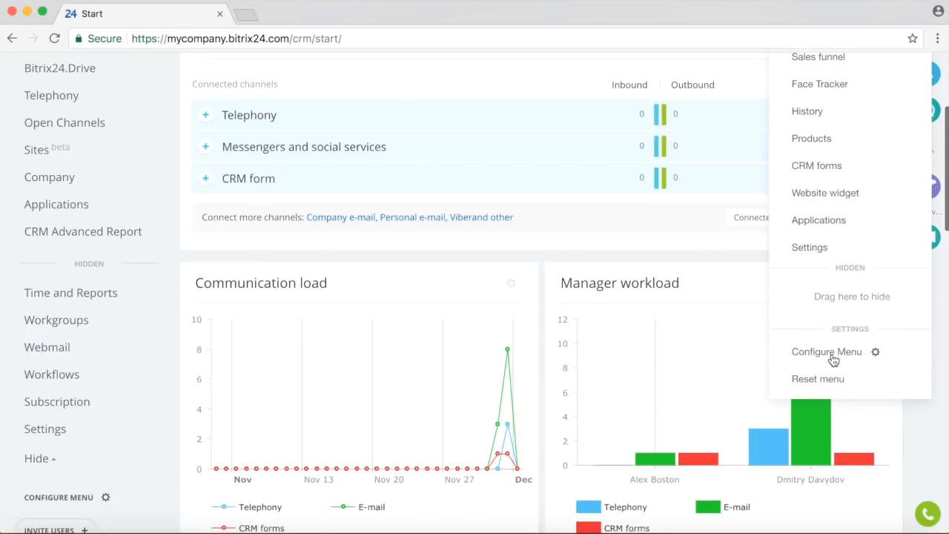
scroll(612, 375, up, 5)
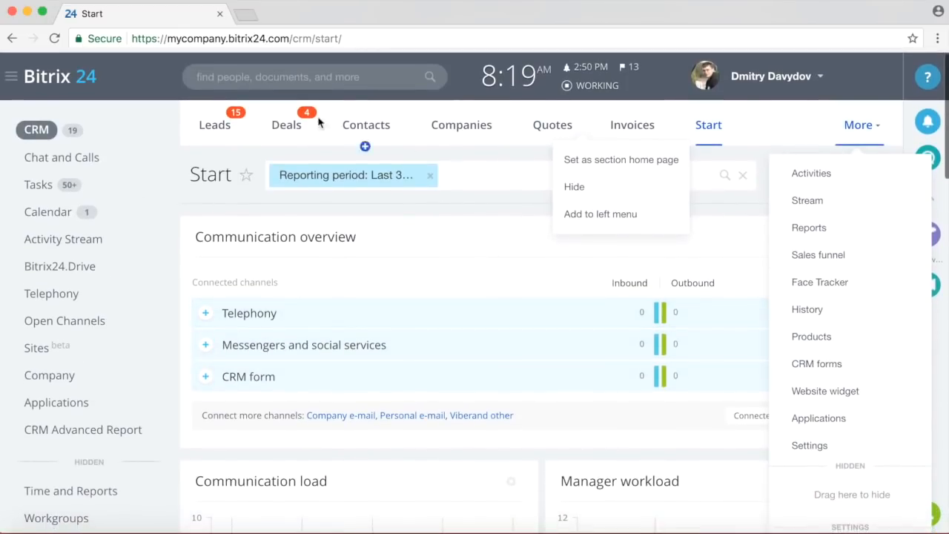
click(209, 126)
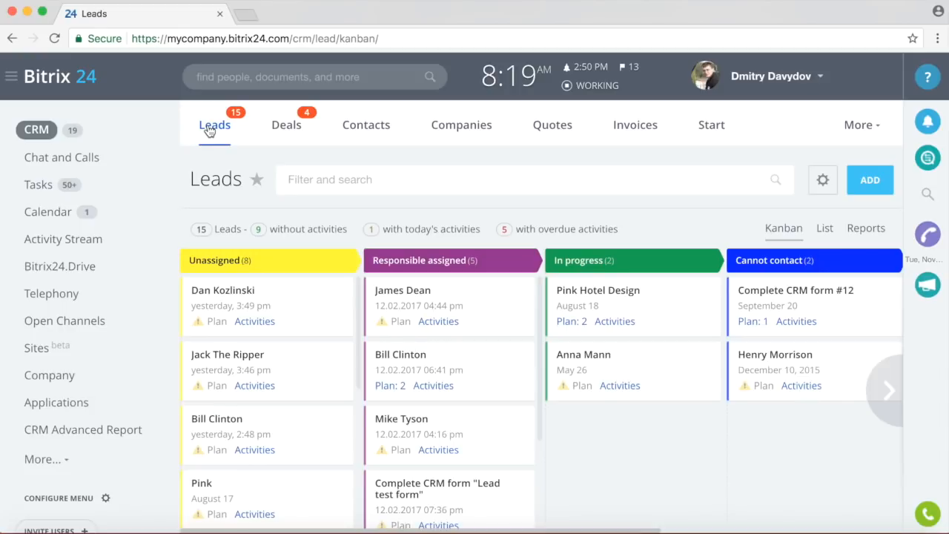
click(713, 129)
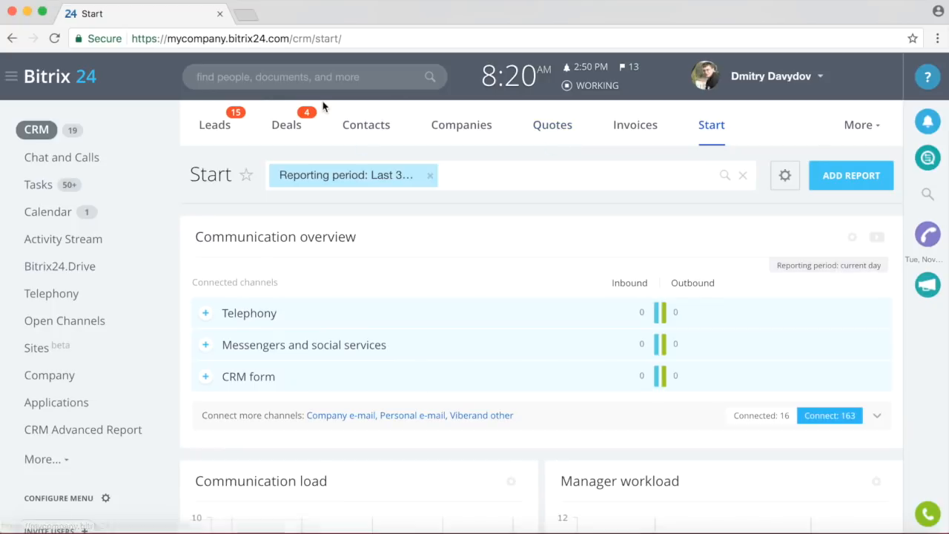
click(202, 130)
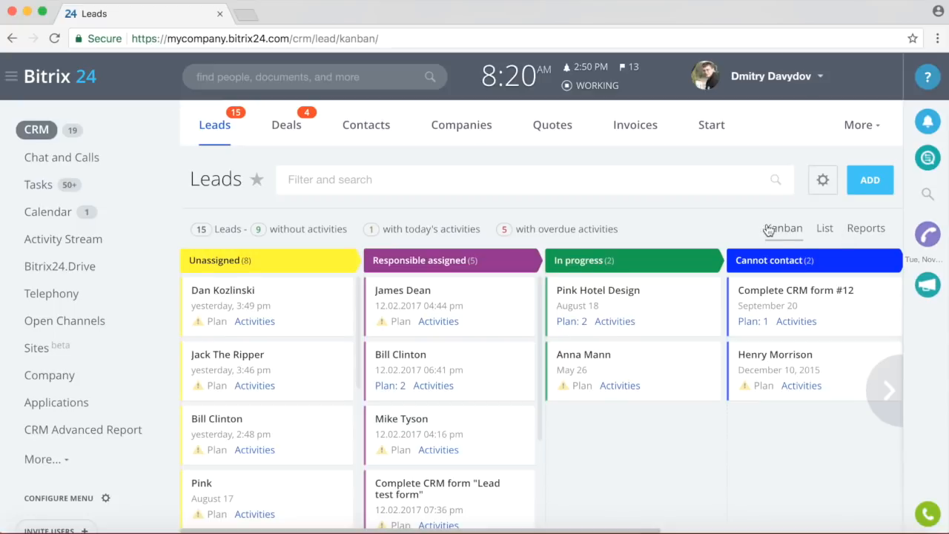
Switch the leads to list view and select all 26 leads.
click(825, 230)
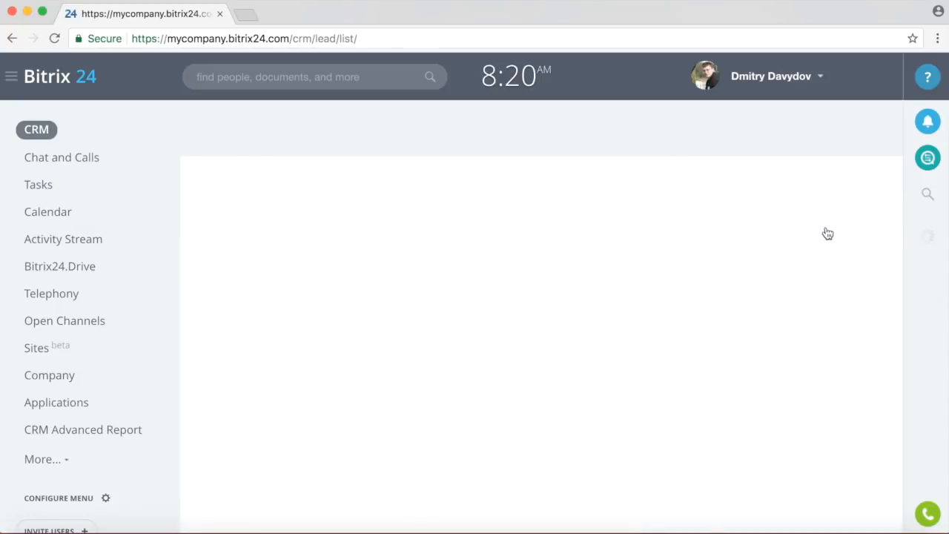
scroll(680, 262, down, 1)
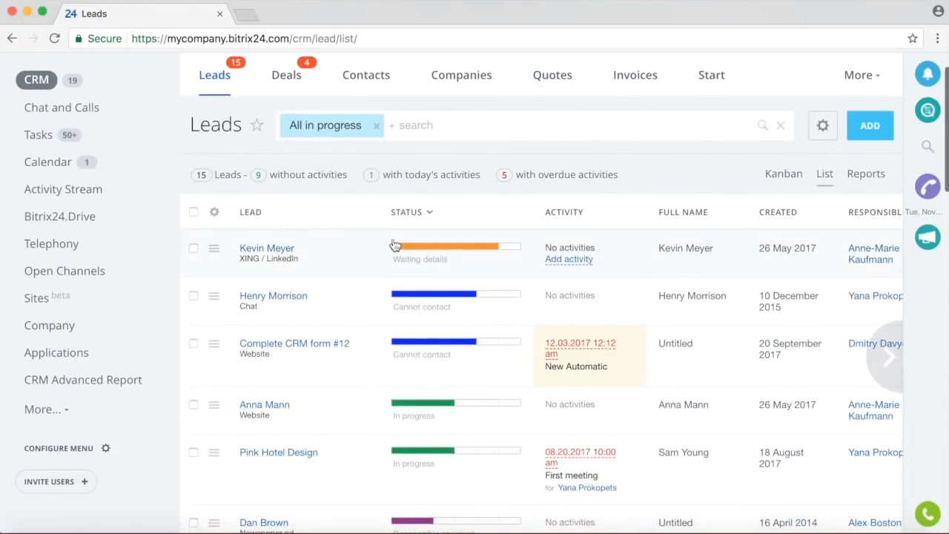
click(193, 213)
scroll(415, 250, down, 5)
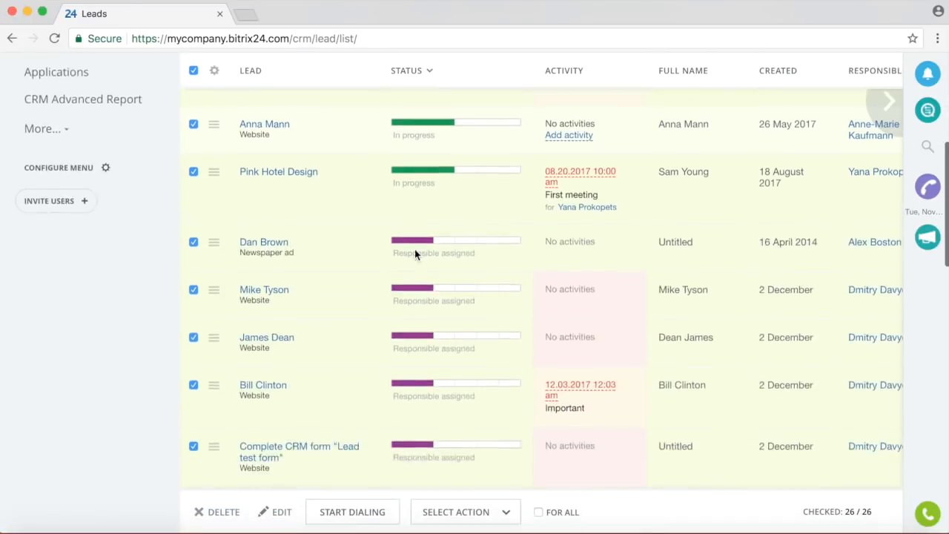
Try the Send message bulk action, then close the message composer.
click(504, 518)
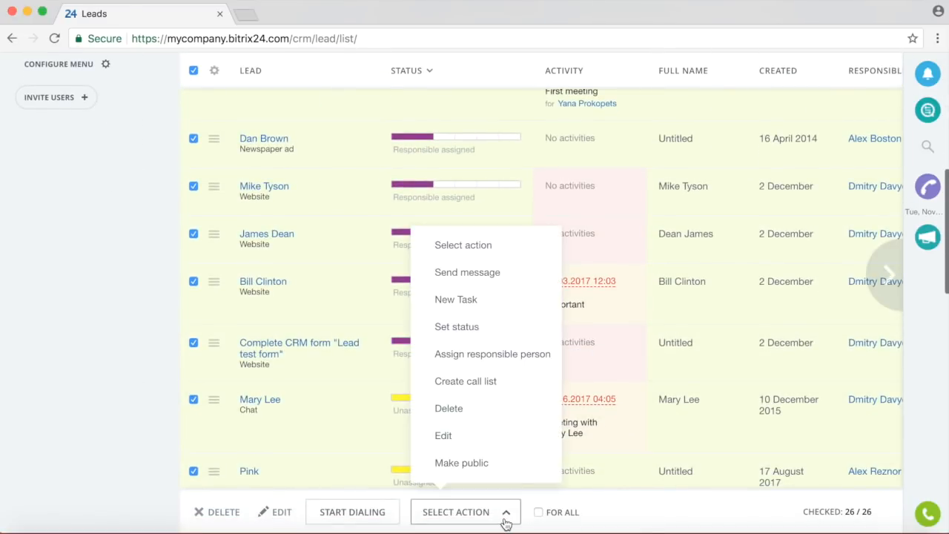
click(487, 276)
click(557, 511)
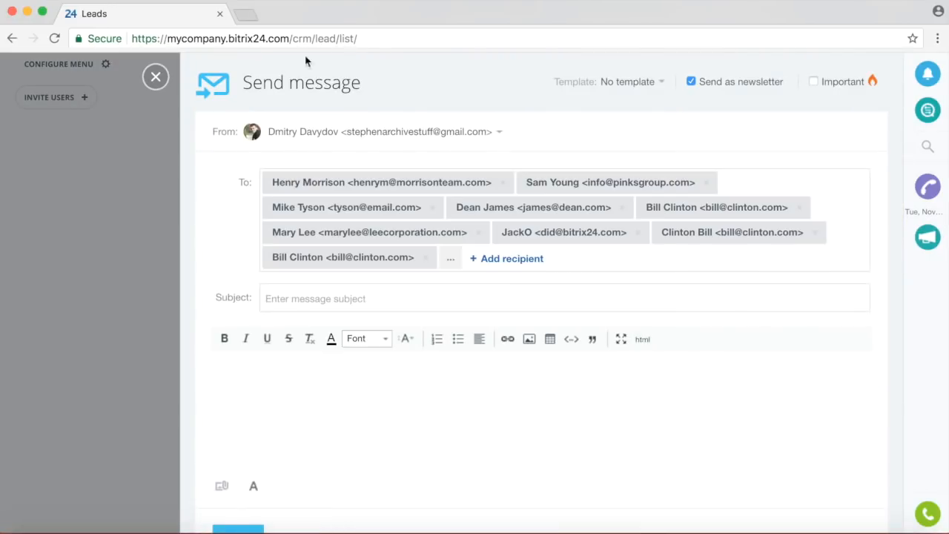
click(155, 76)
scroll(519, 421, down, 3)
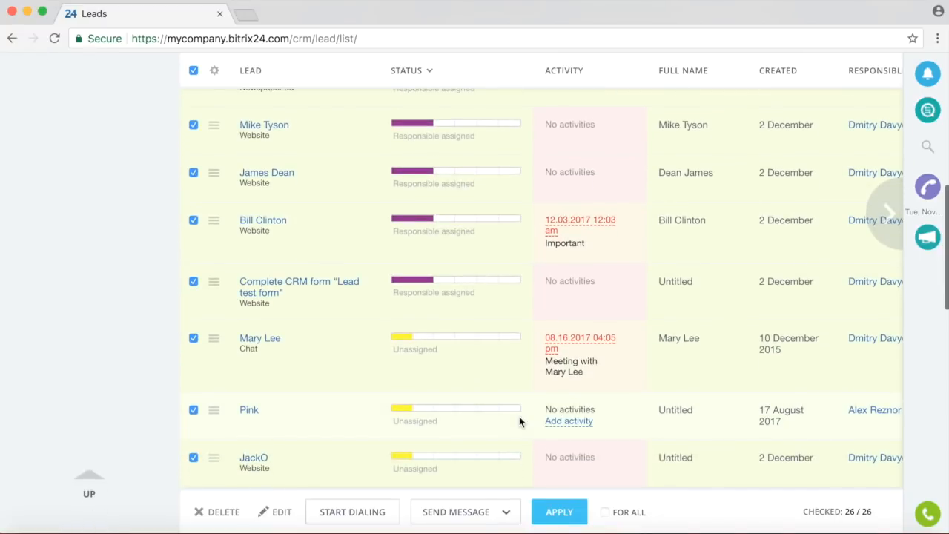
Choose Set status as the bulk action and open the status dropdown.
click(499, 511)
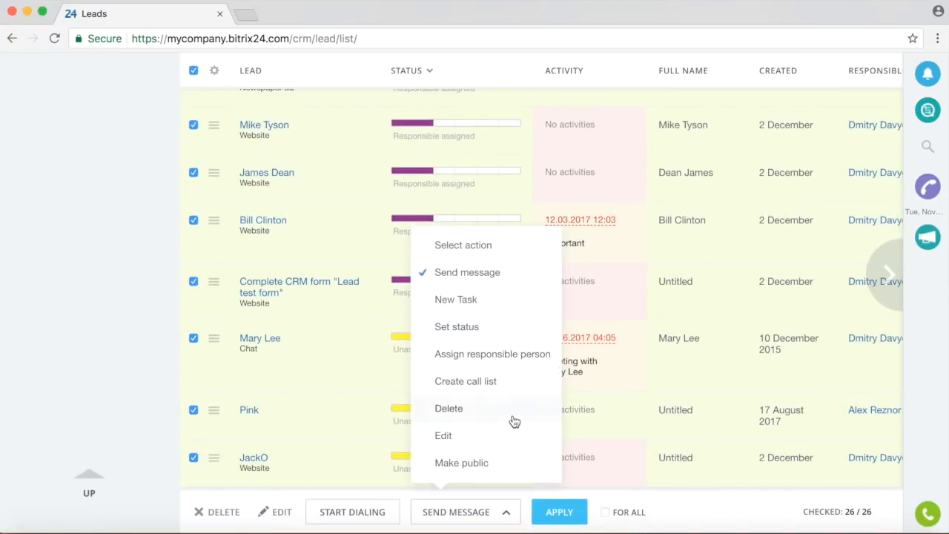
click(467, 327)
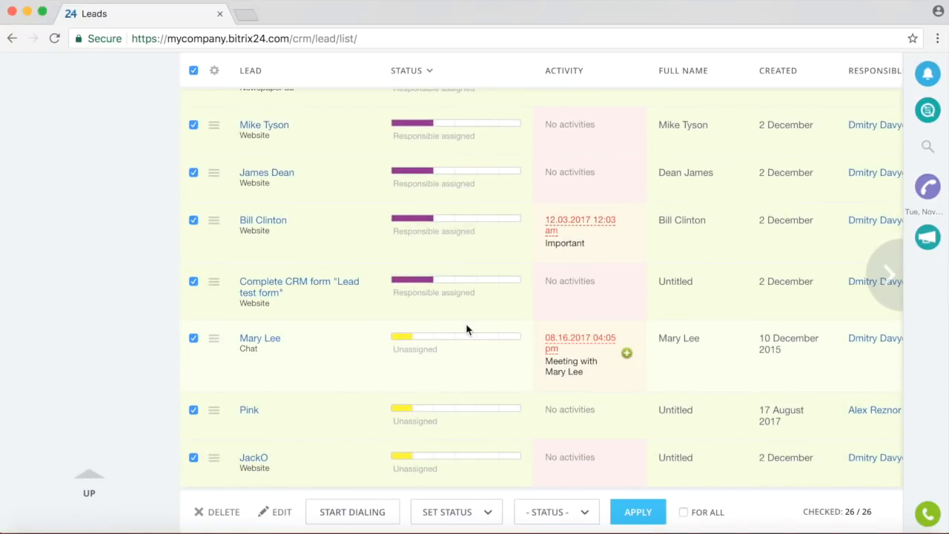
click(584, 510)
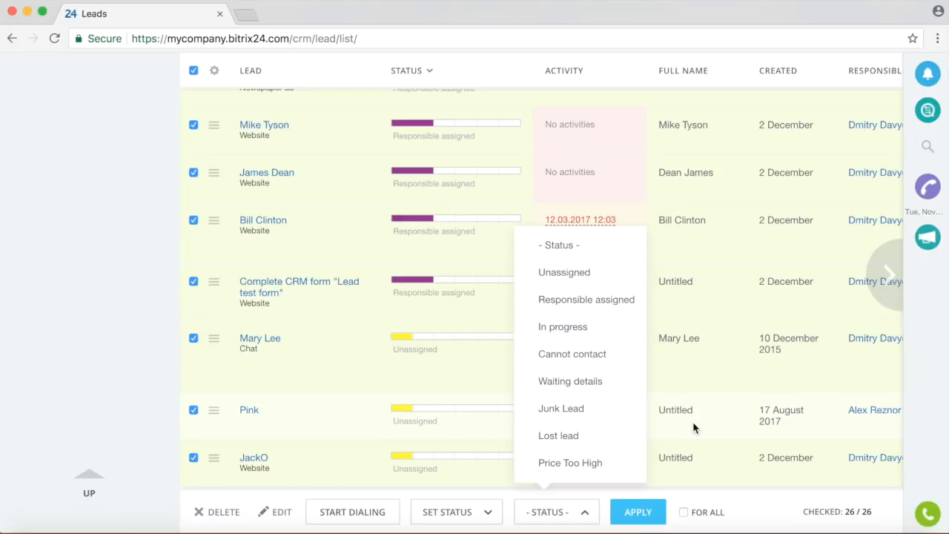
scroll(353, 292, up, 10)
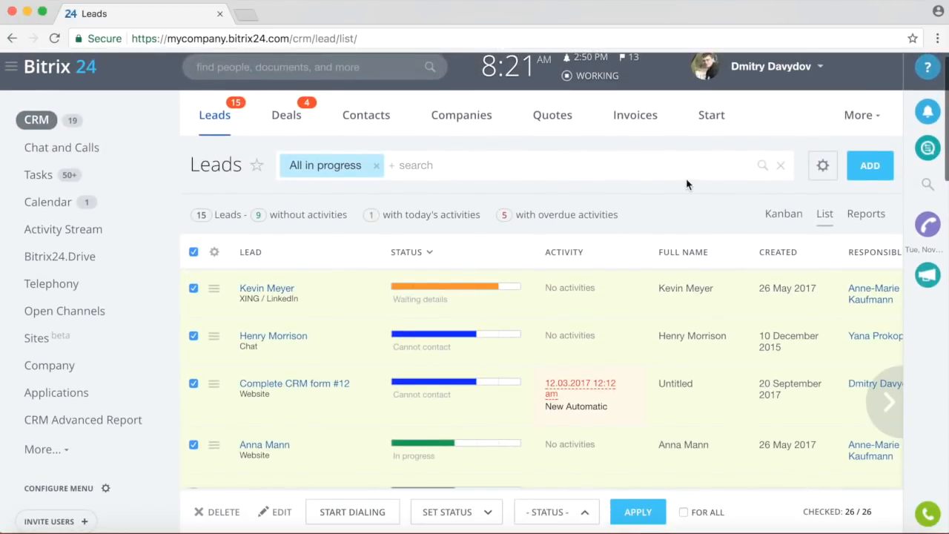
Switch leads back to kanban, look at the lead import page, then go back.
click(783, 214)
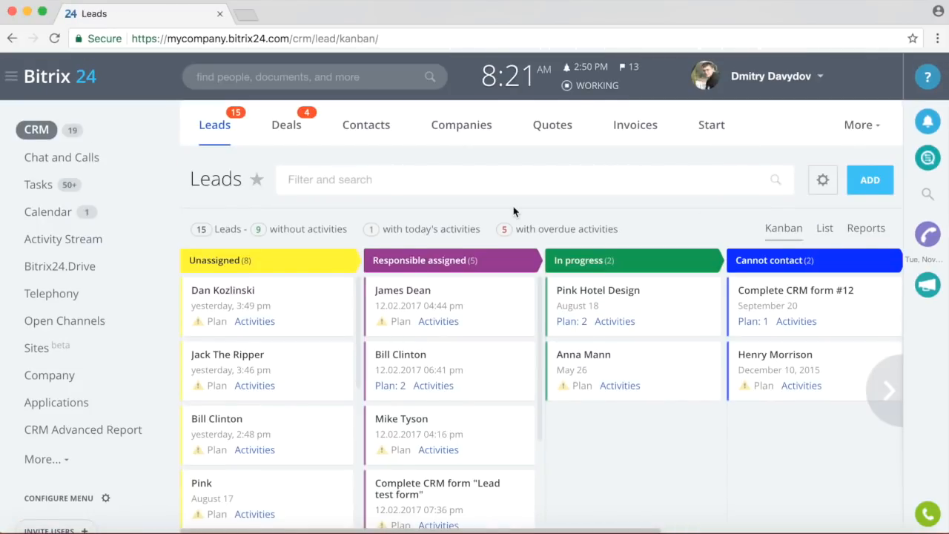
scroll(513, 207, down, 1)
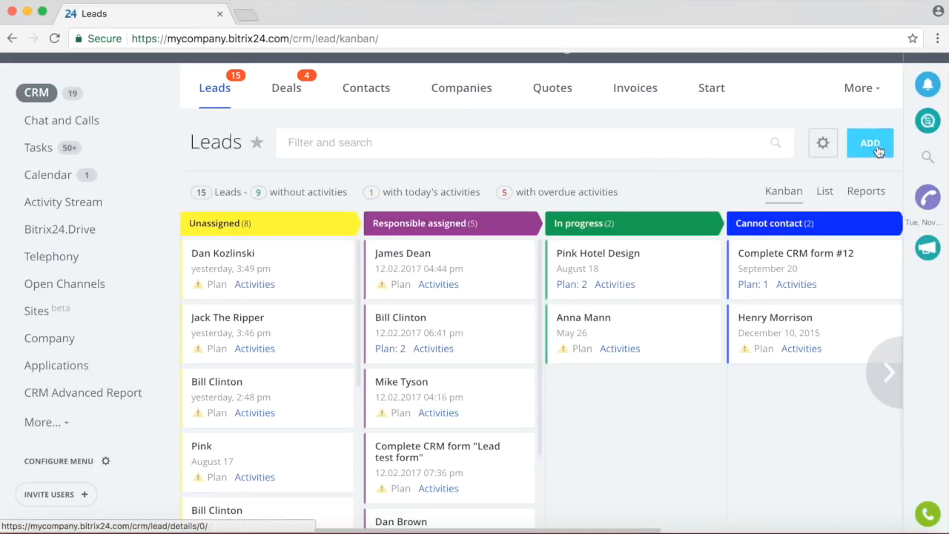
click(821, 147)
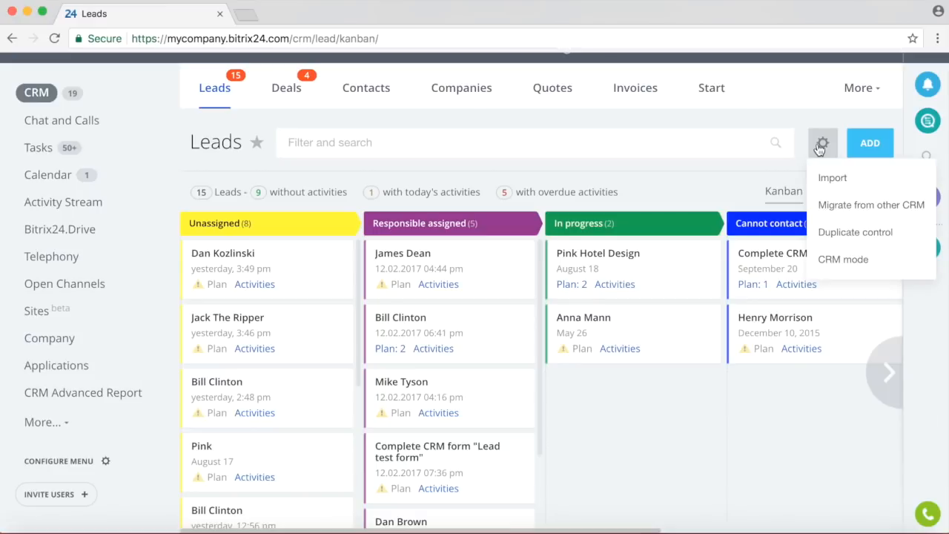
click(825, 181)
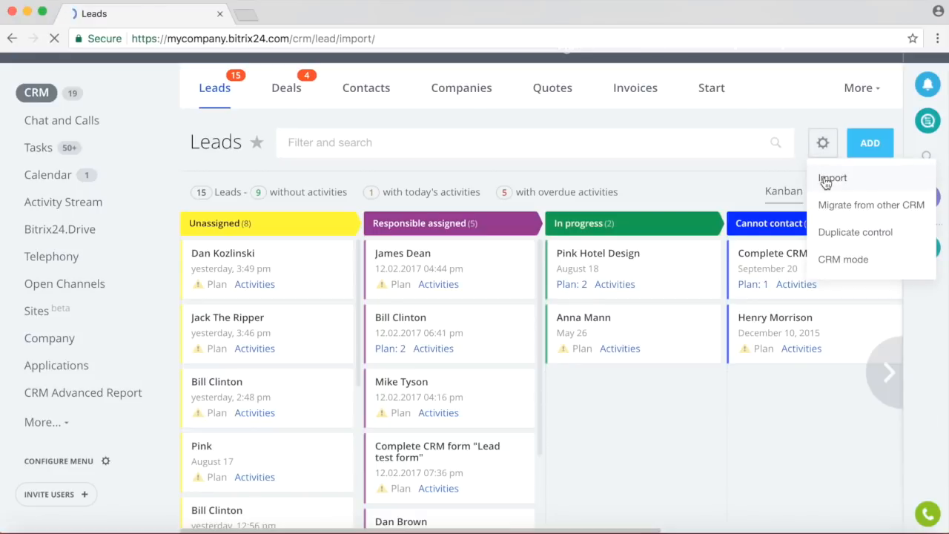
scroll(643, 272, down, 5)
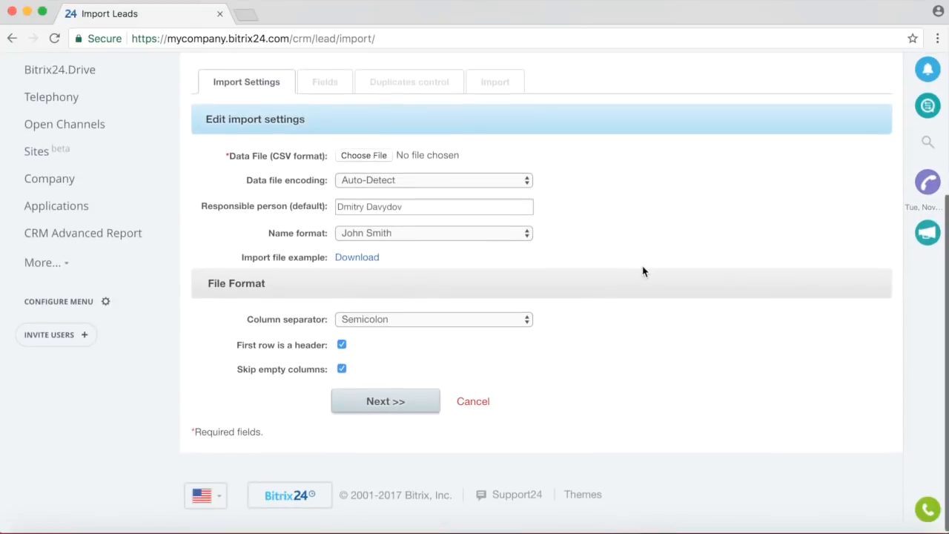
scroll(643, 271, up, 3)
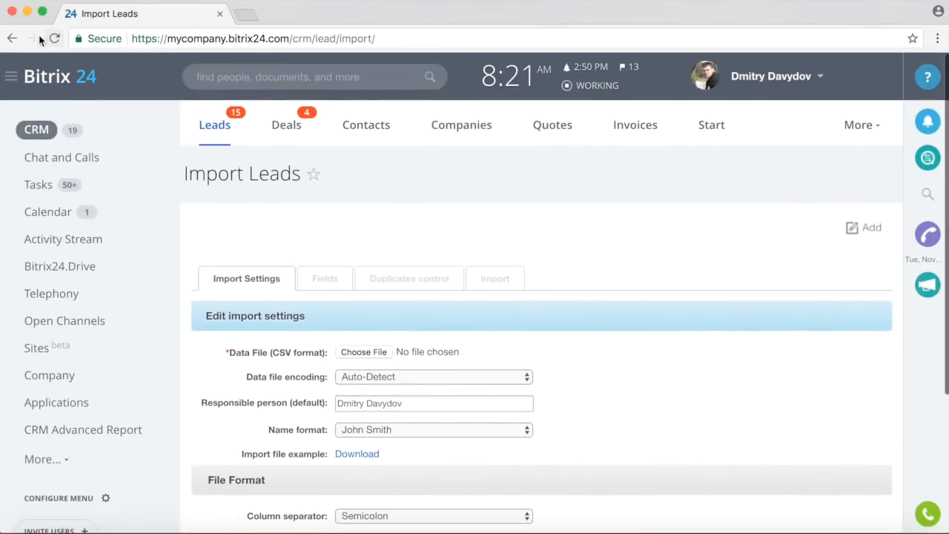
click(11, 38)
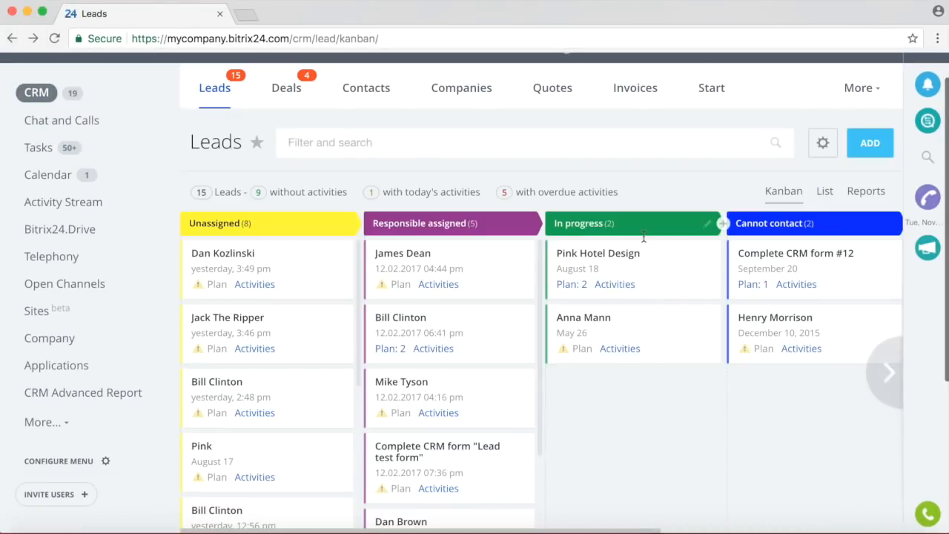
Look at the Contacts import/export options, then return to the Leads kanban board.
click(364, 89)
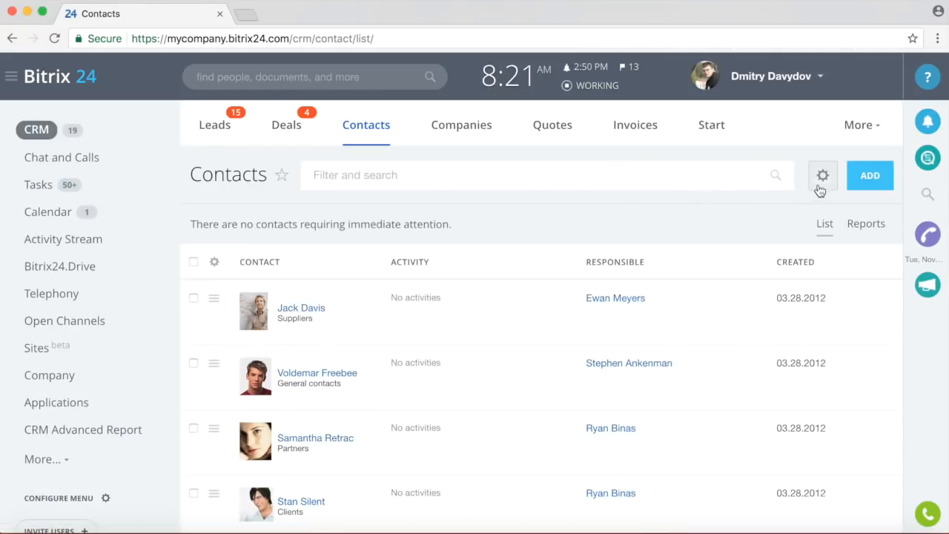
click(822, 175)
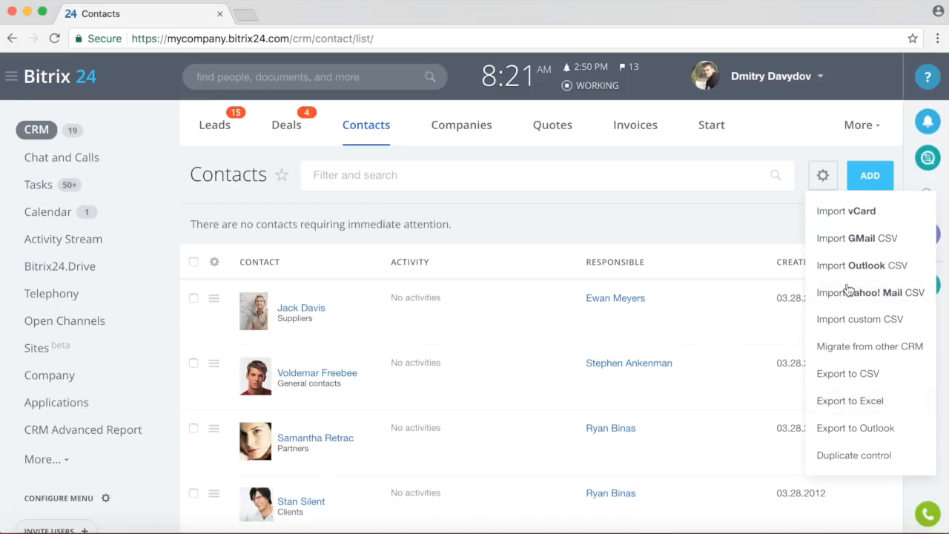
click(213, 127)
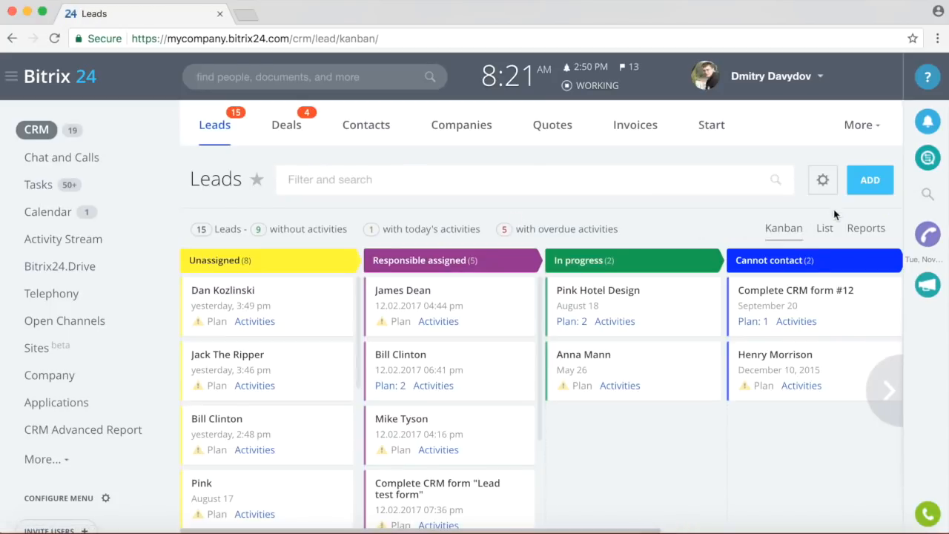
click(822, 183)
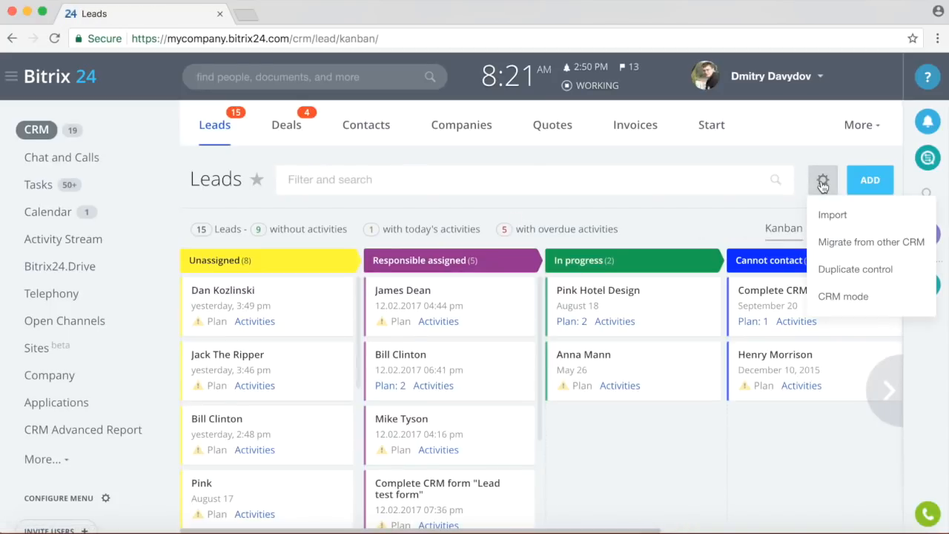
Open migration from another CRM and show marketplace apps from all categories.
click(836, 244)
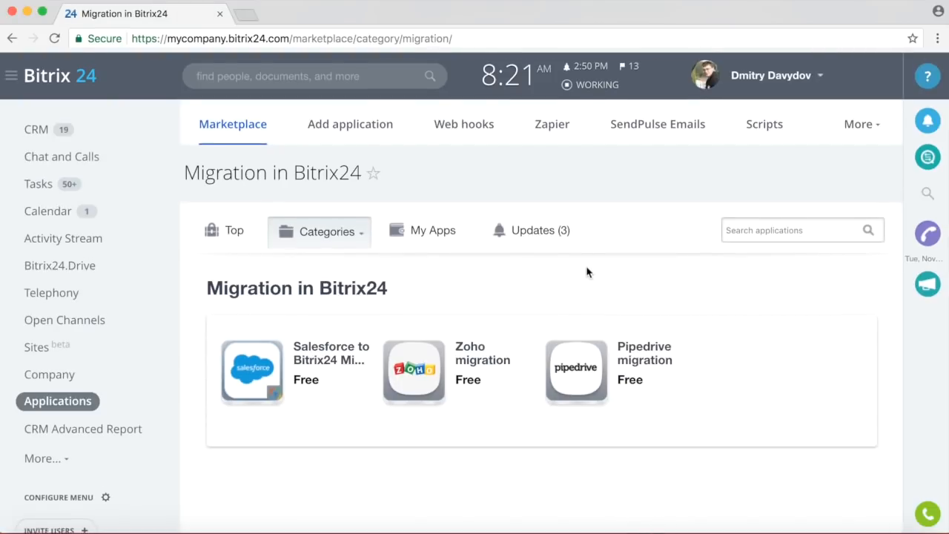
scroll(586, 272, down, 2)
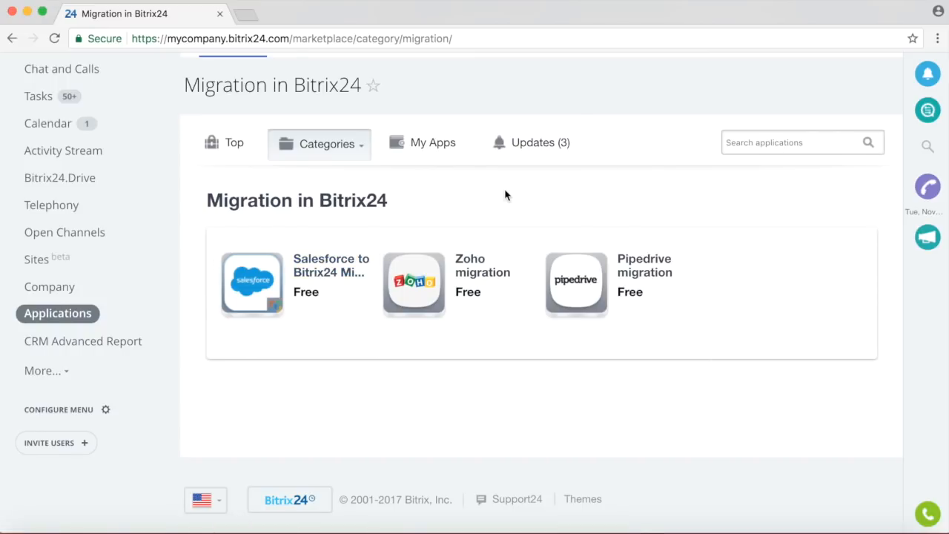
click(335, 154)
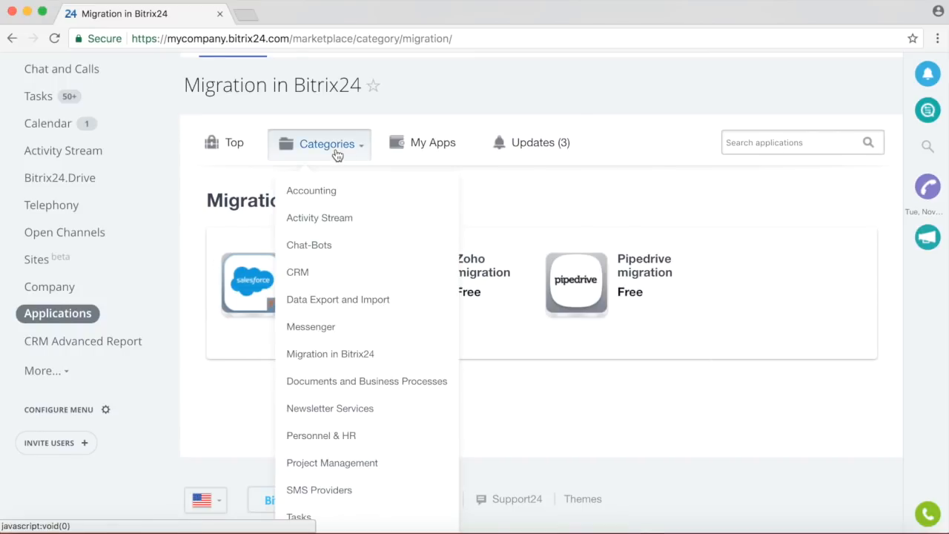
scroll(354, 239, down, 2)
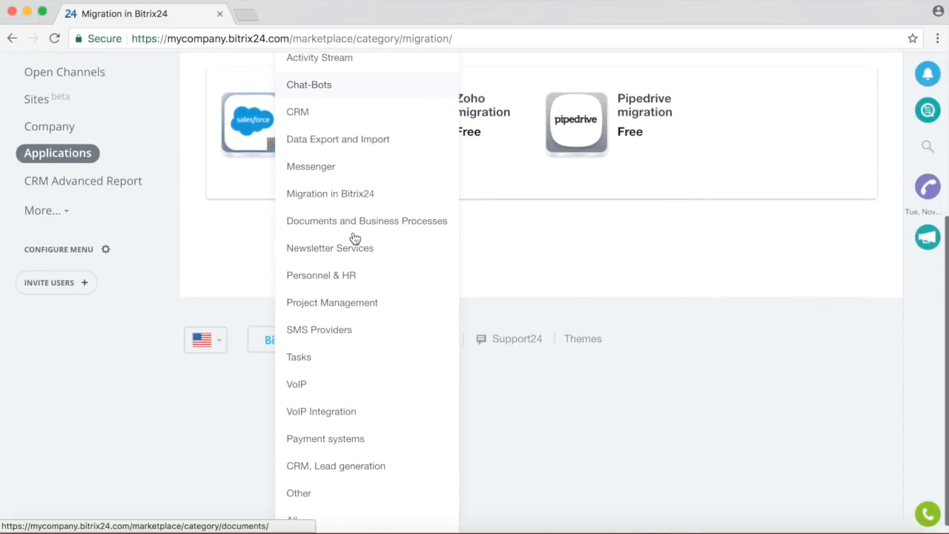
click(317, 513)
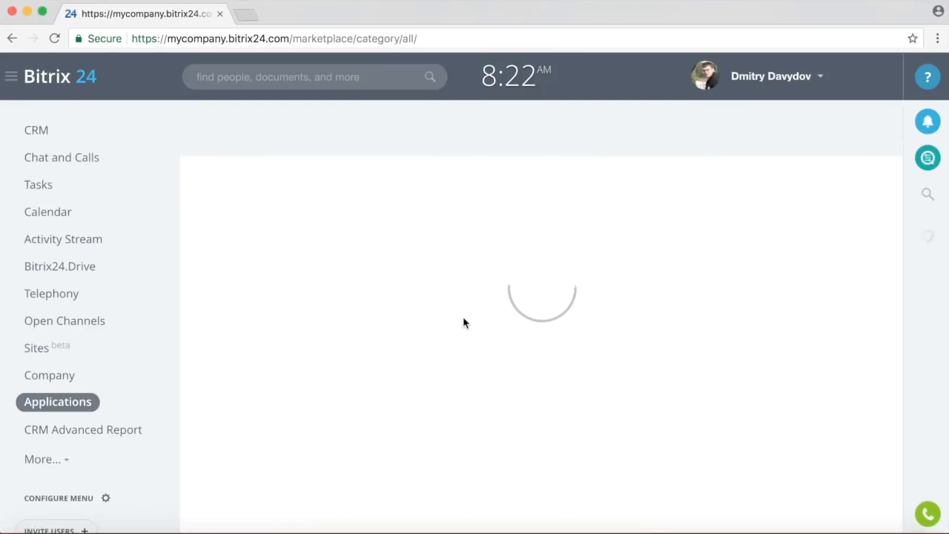
Open the Data2CRM - Migration app from page 3 of the listing.
scroll(462, 322, down, 10)
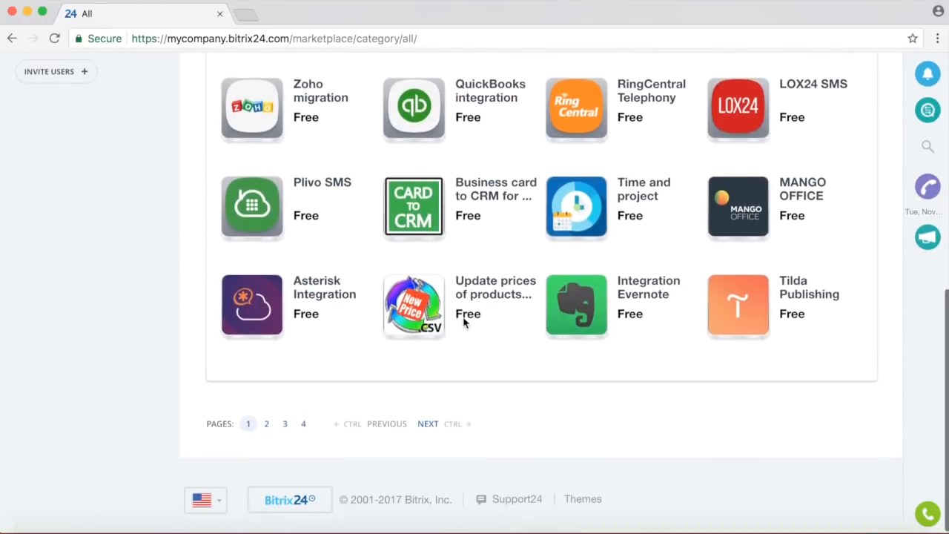
click(286, 421)
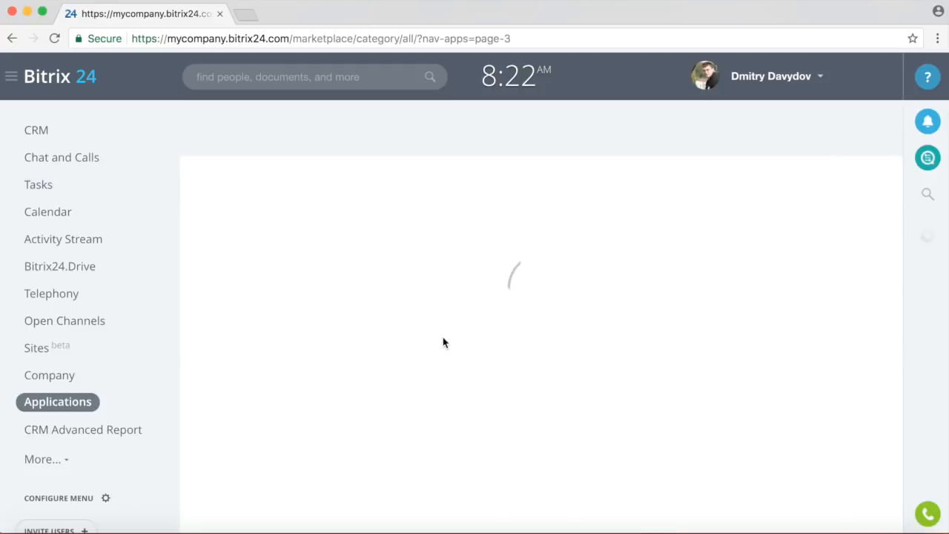
scroll(443, 336, down, 10)
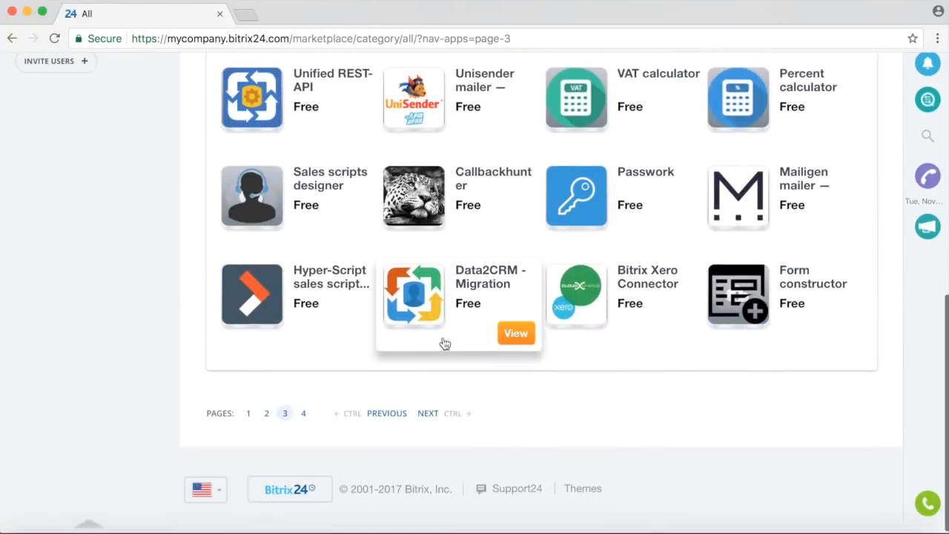
click(481, 303)
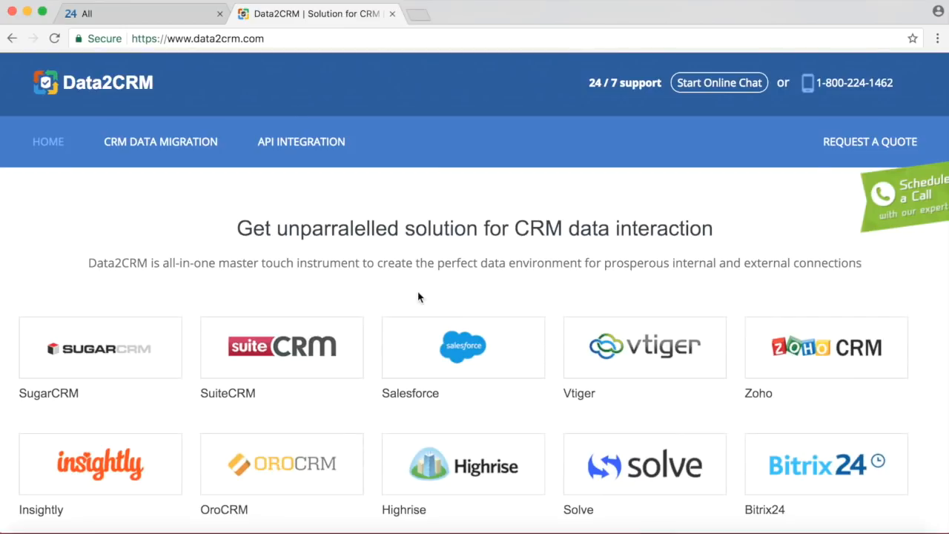
Scroll through Data2CRM's full Supported CRMs list, then return to the Bitrix24 tab.
scroll(419, 297, down, 6)
click(100, 146)
scroll(424, 294, down, 5)
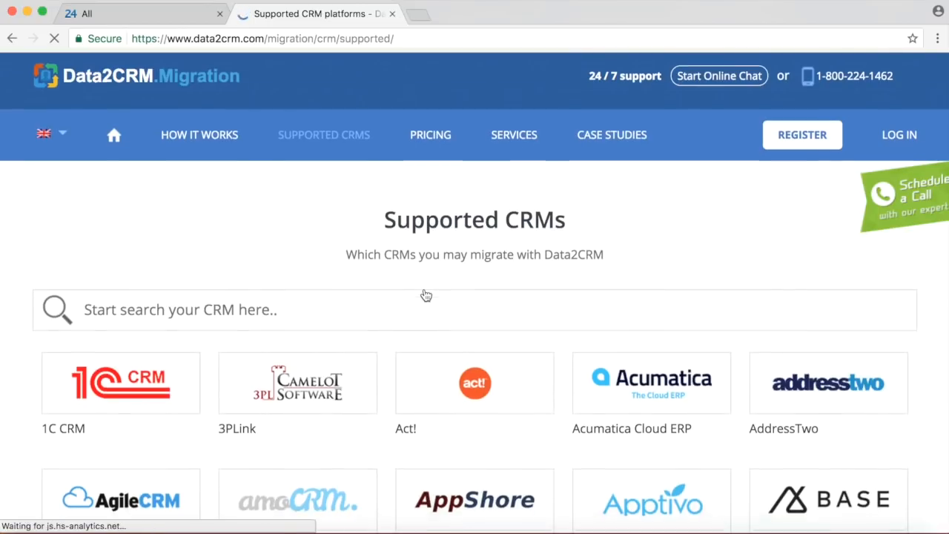
scroll(496, 264, up, 3)
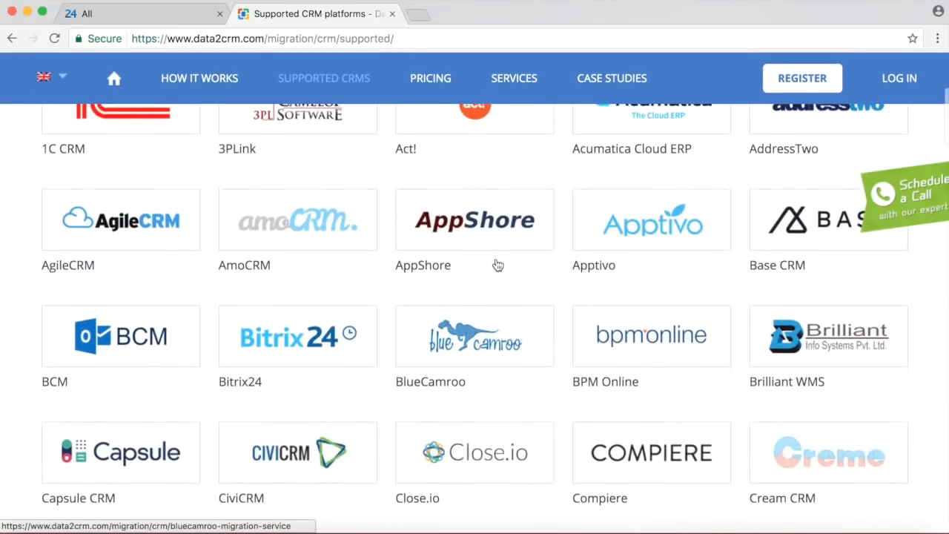
scroll(498, 265, down, 4)
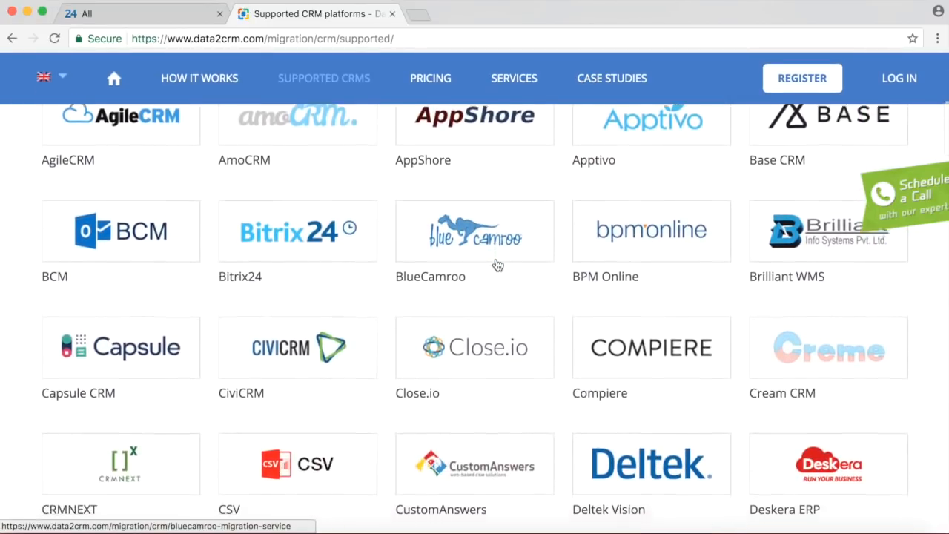
scroll(498, 265, down, 4)
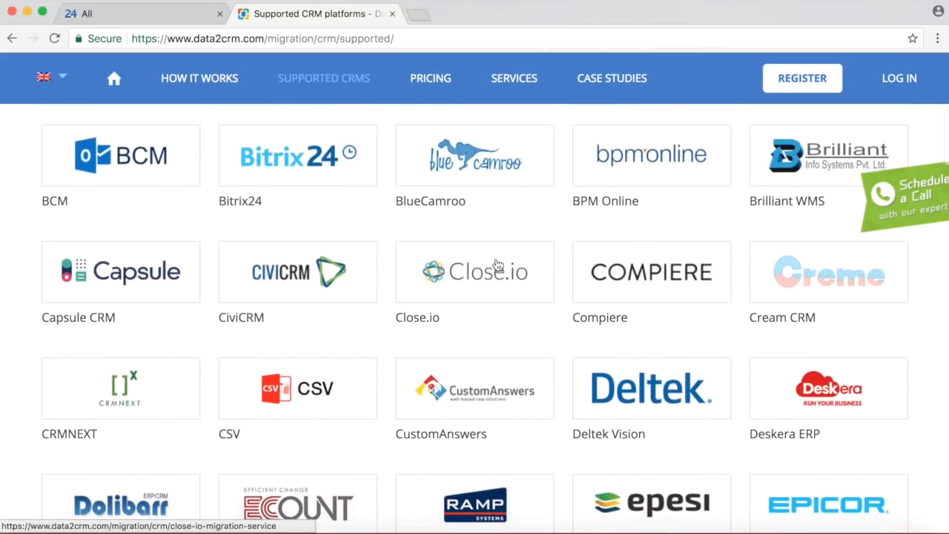
scroll(498, 264, down, 2)
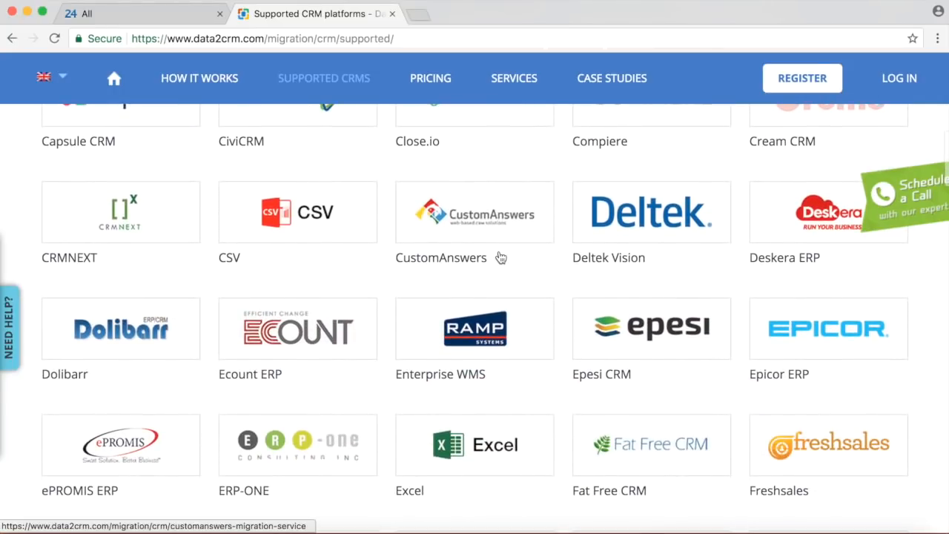
scroll(501, 257, down, 4)
scroll(501, 257, down, 2)
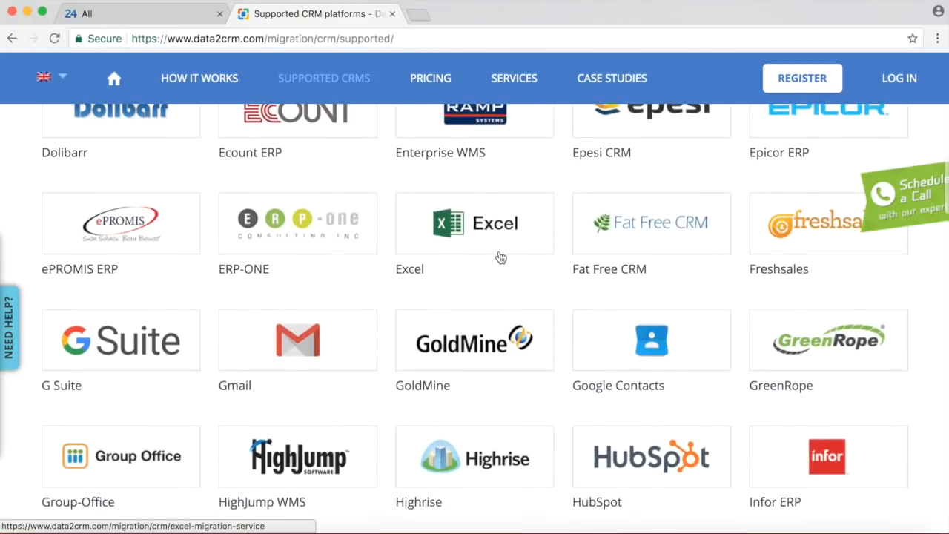
scroll(500, 257, down, 8)
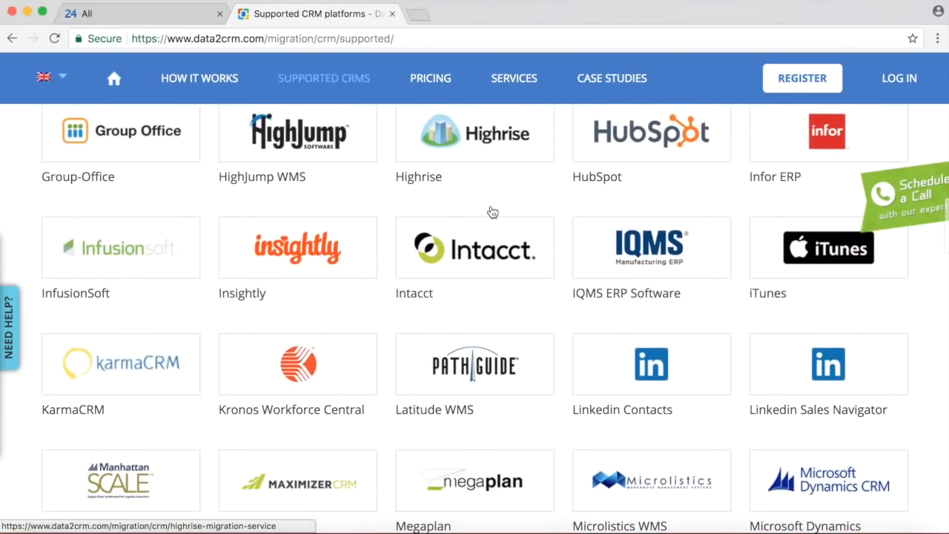
scroll(517, 203, down, 7)
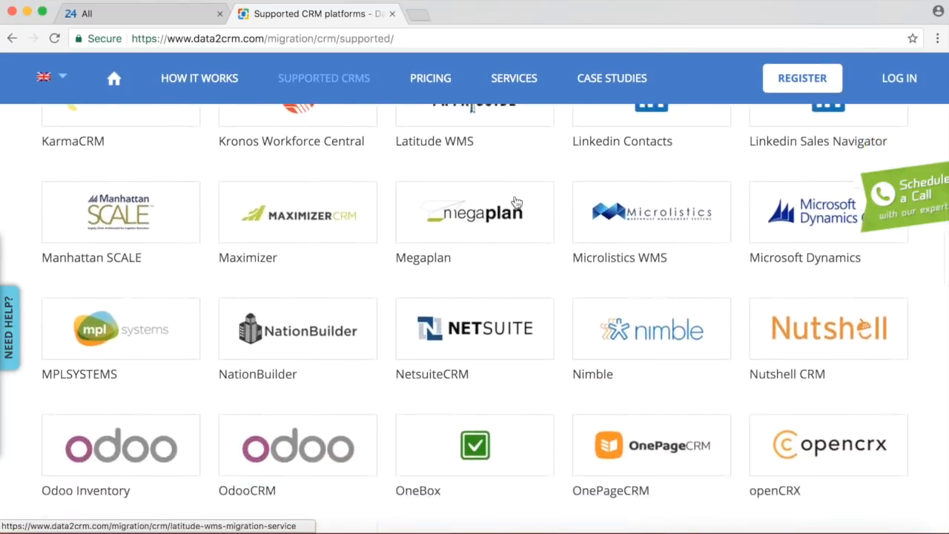
scroll(517, 203, down, 15)
scroll(516, 203, up, 12)
scroll(517, 202, up, 1)
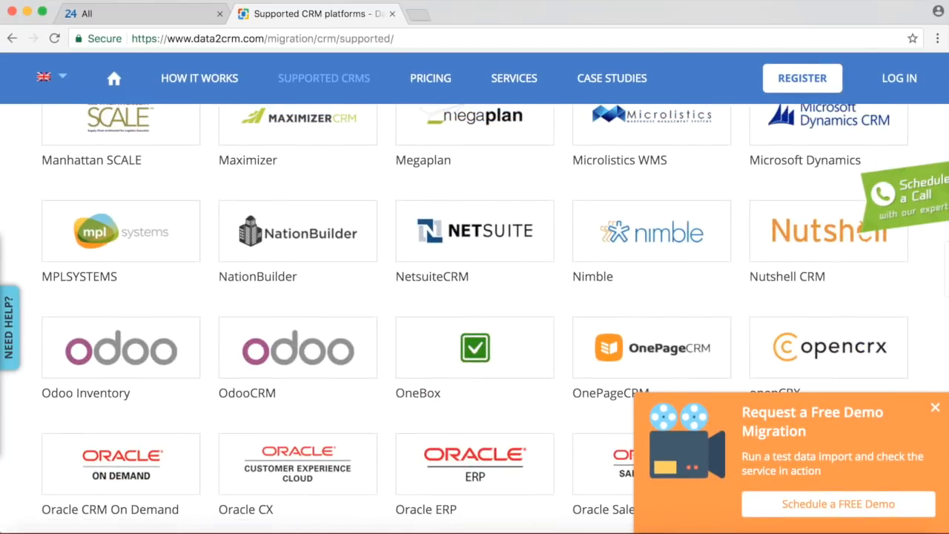
click(155, 13)
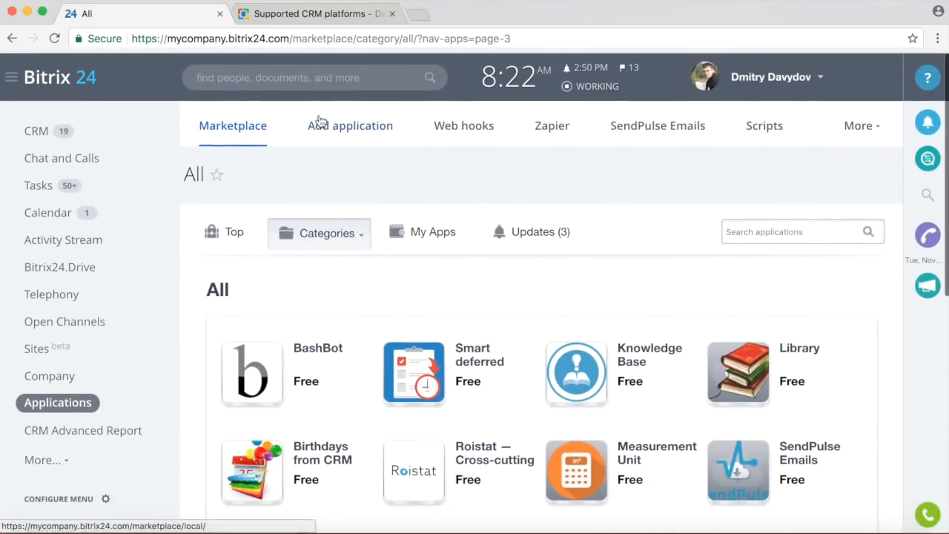
Start a new lead from CRM and shorten its section title to LEAD INFO.
click(37, 132)
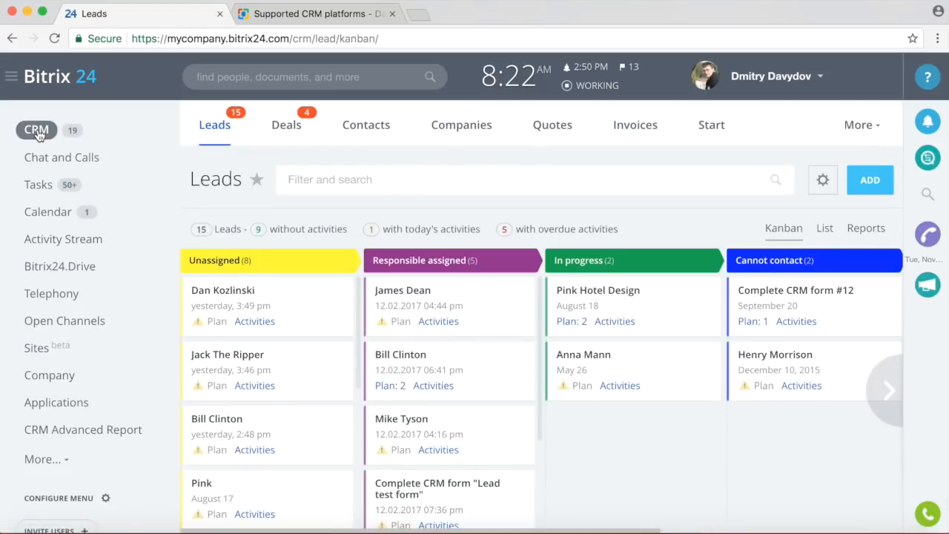
click(864, 177)
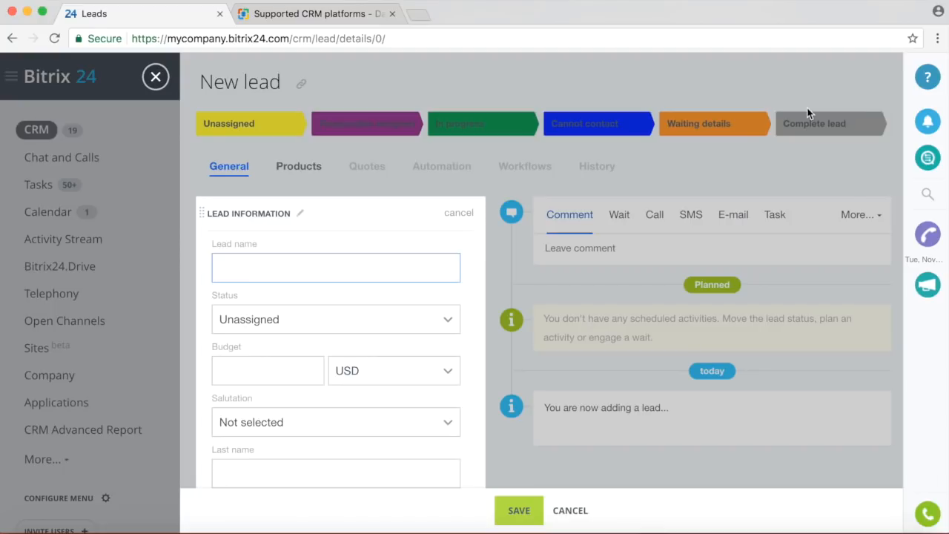
click(301, 213)
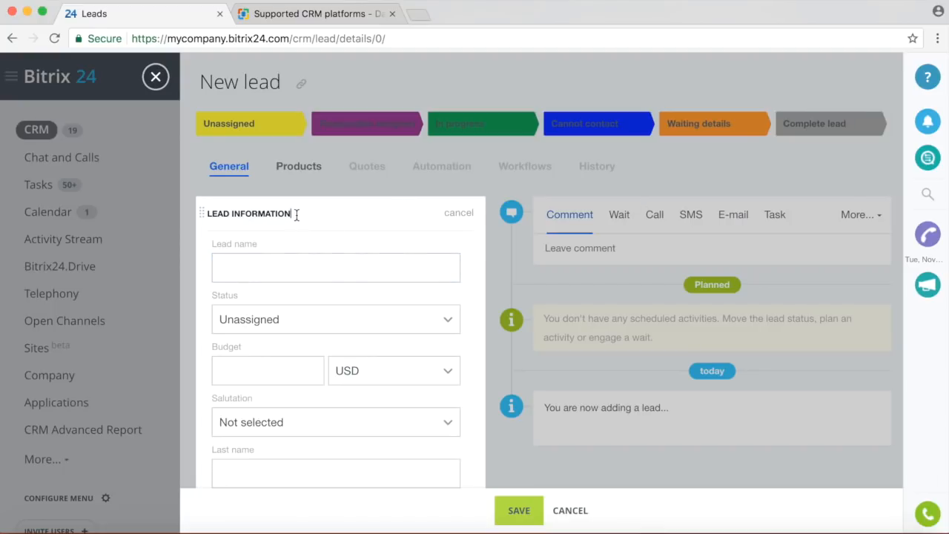
drag(254, 214, 298, 214)
key(BackSpace)
Enter the lead name and a 1,000 USD budget.
click(260, 271)
text(Bill Clinton)
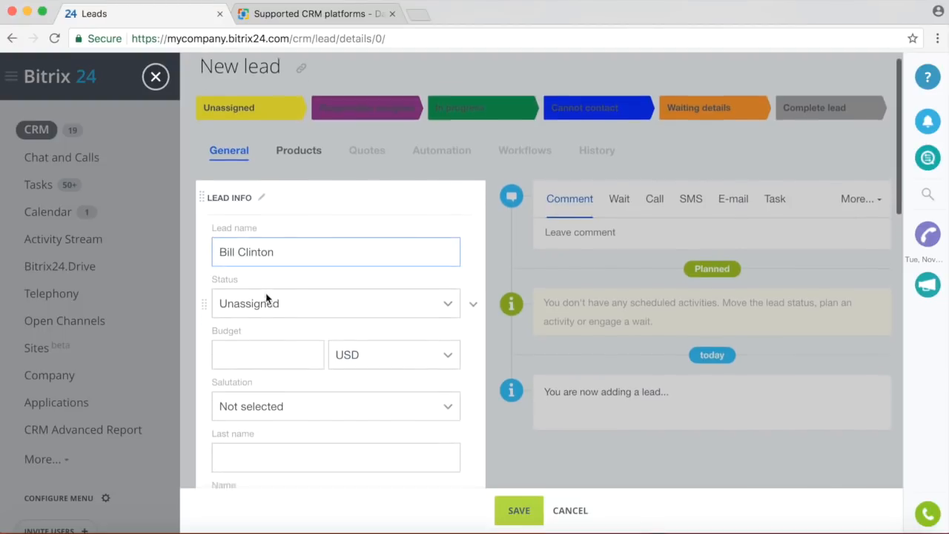
scroll(265, 301, down, 1)
click(255, 333)
text(1,000)
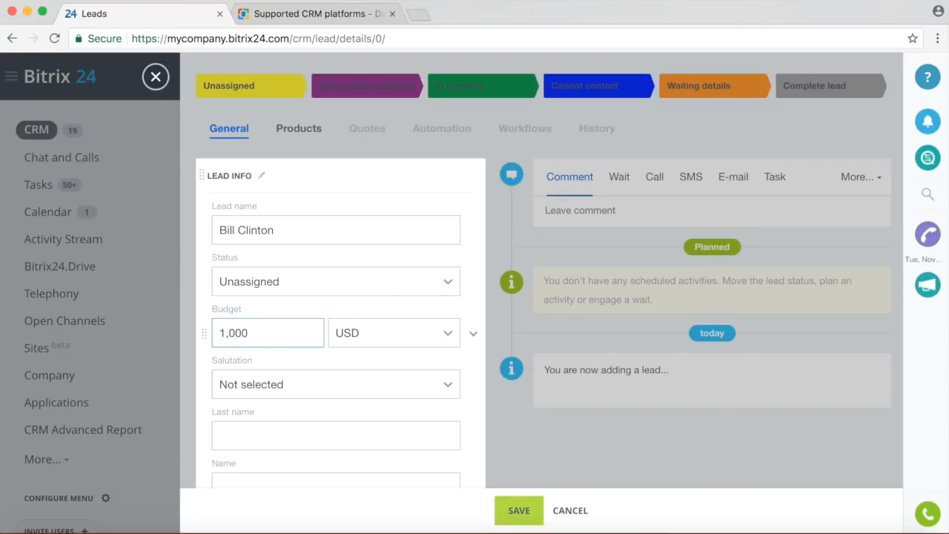
click(474, 334)
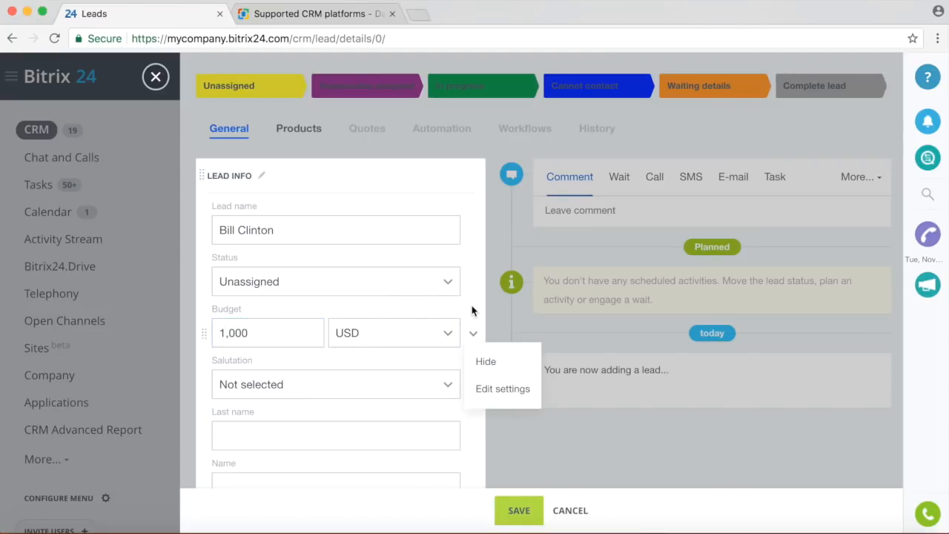
click(381, 328)
scroll(379, 329, down, 2)
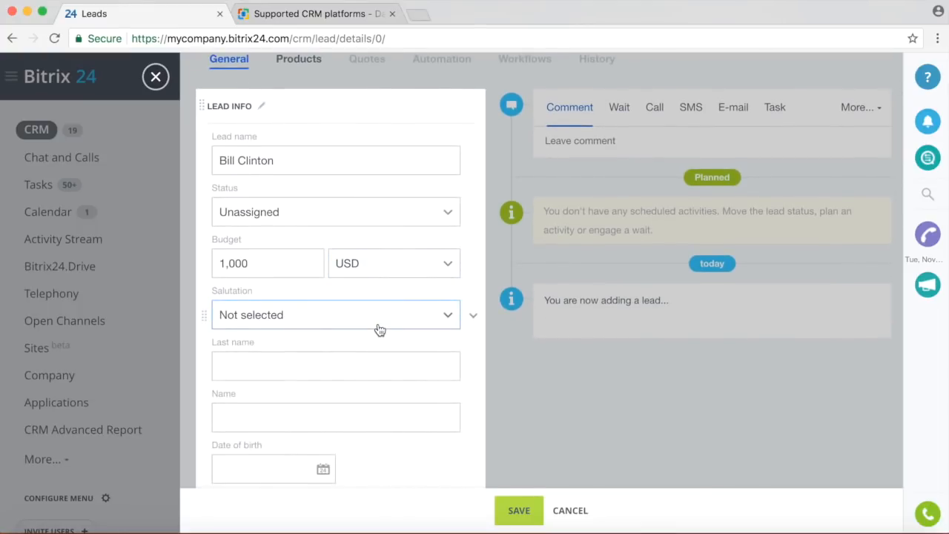
scroll(380, 330, down, 1)
Set the salutation to Mr. and enter the contact's last and first names.
click(373, 300)
click(254, 365)
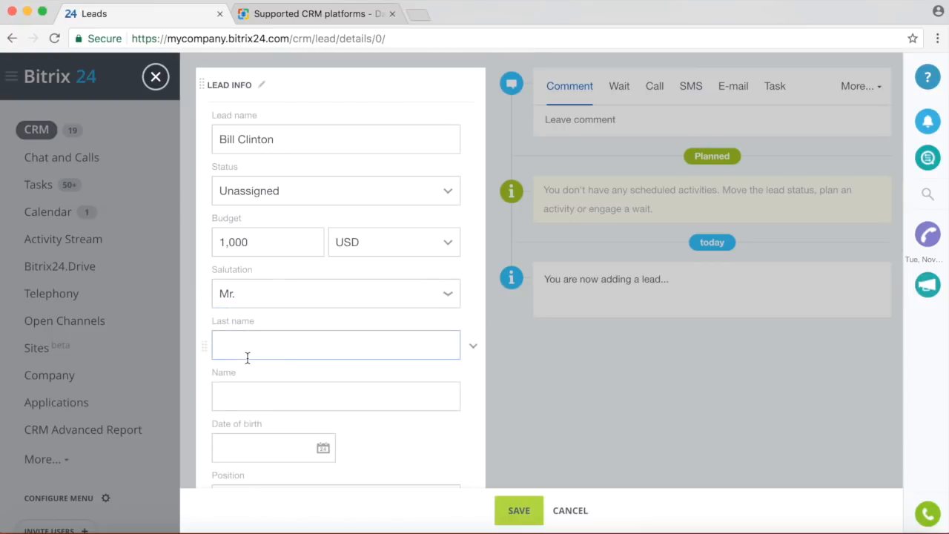
scroll(368, 366, down, 2)
click(311, 298)
text(C)
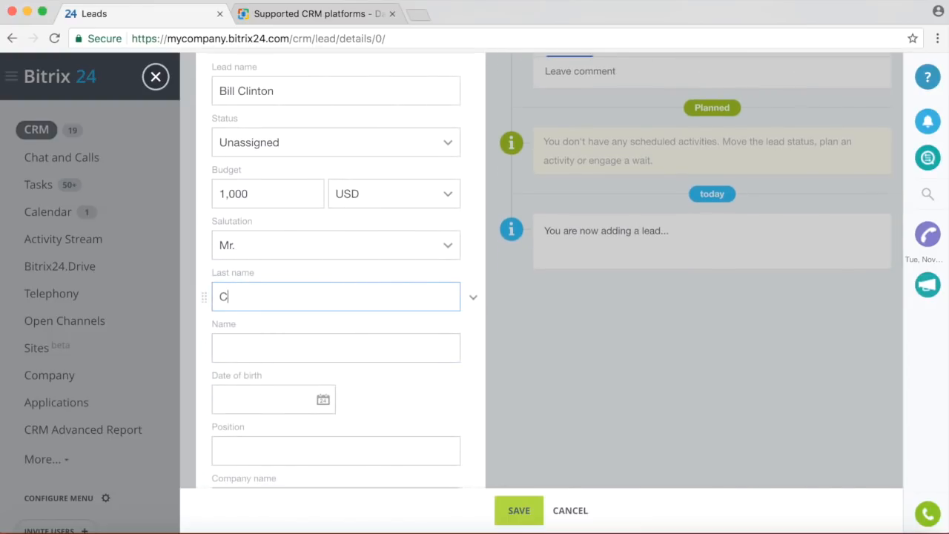
text(linton)
click(326, 344)
text(Bill)
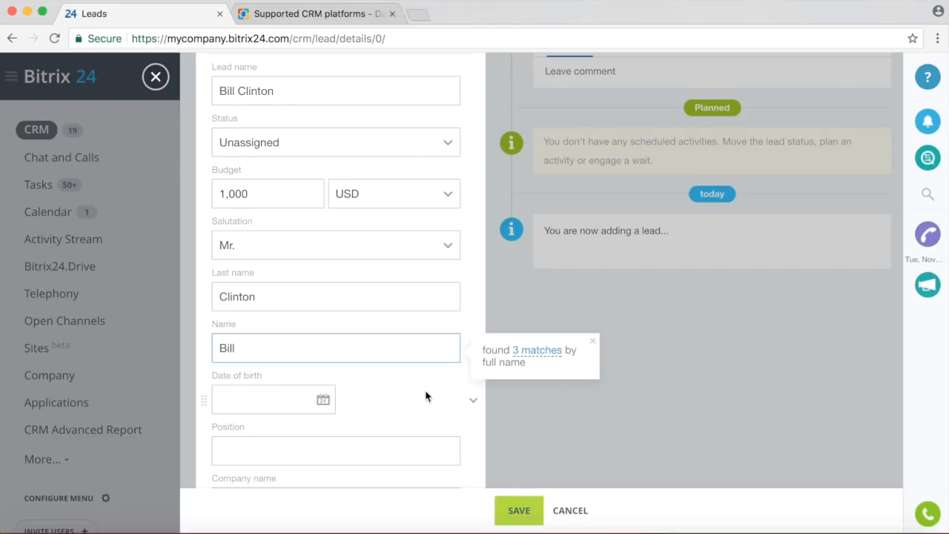
scroll(428, 396, down, 1)
Set the date of birth to December 28, 1978.
click(291, 363)
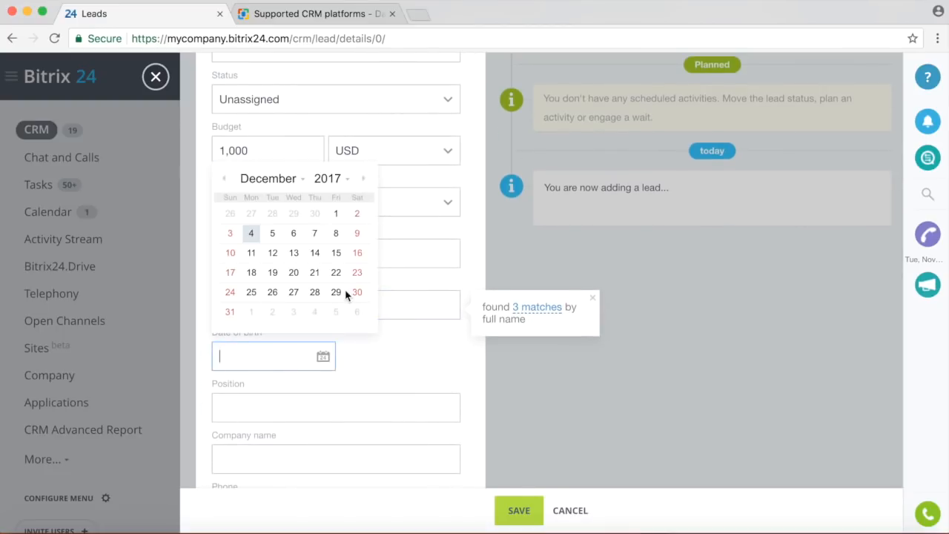
click(333, 181)
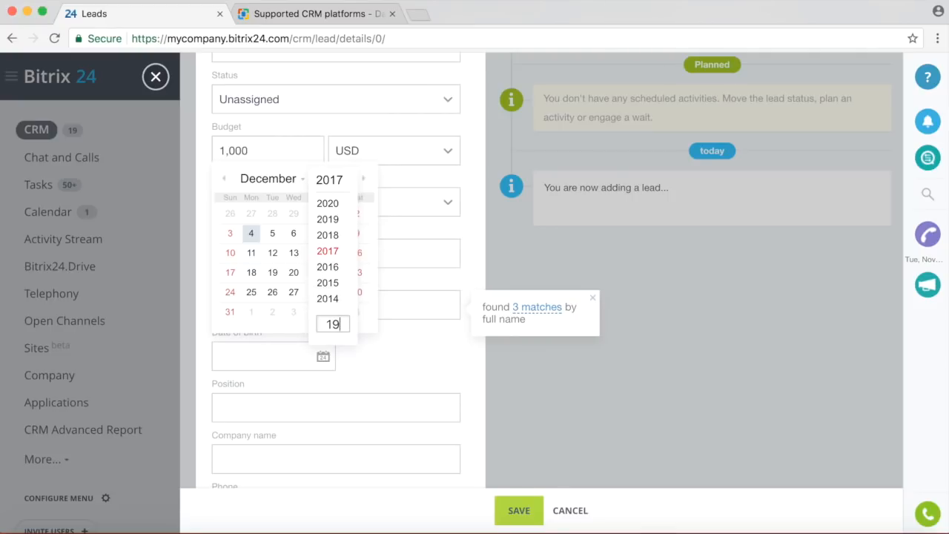
text(1978)
key(Return)
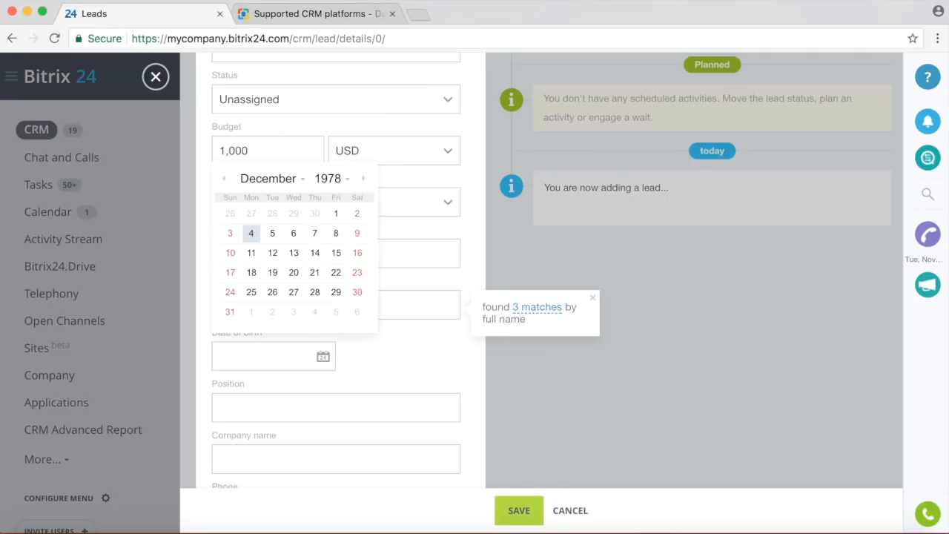
click(314, 292)
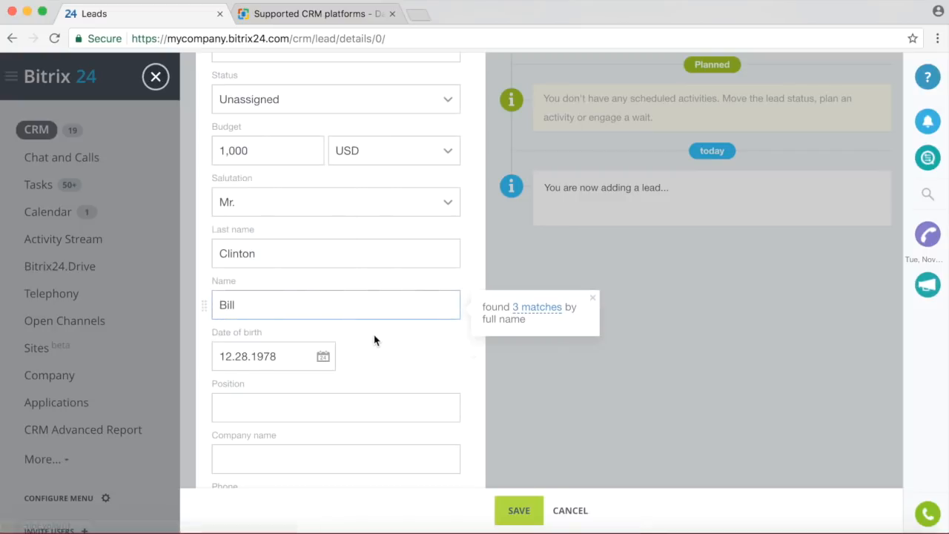
scroll(377, 339, down, 4)
scroll(269, 328, down, 2)
Enter the work phone number and move on to the e-mail field.
click(267, 326)
text(234453)
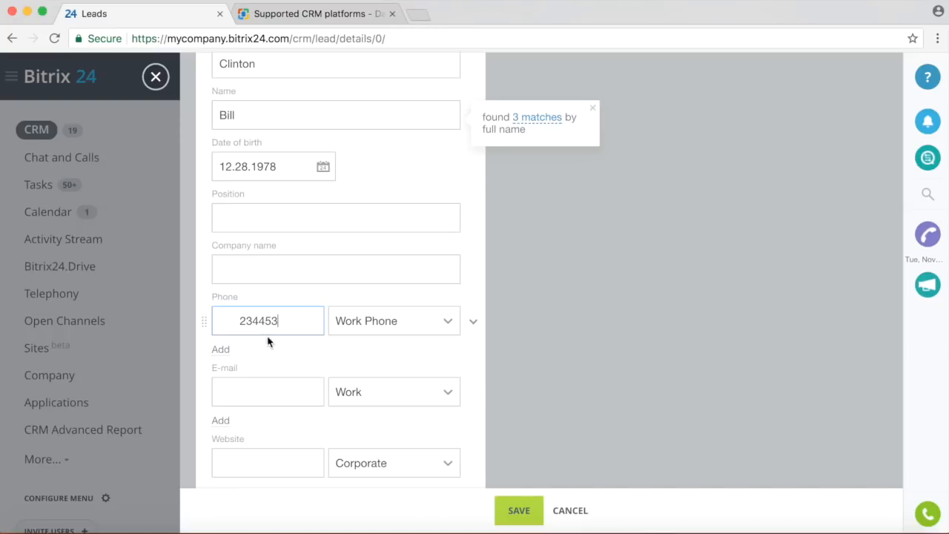
click(263, 393)
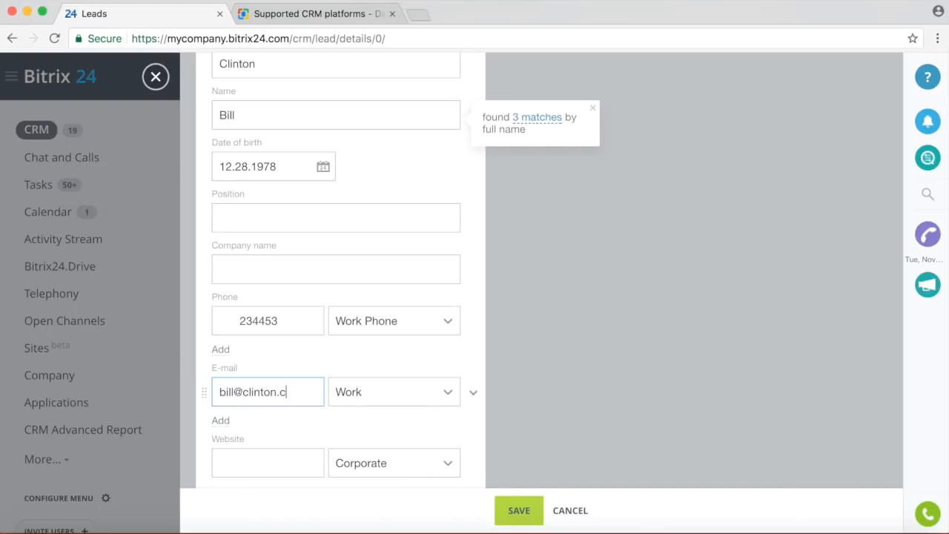
scroll(272, 360, down, 5)
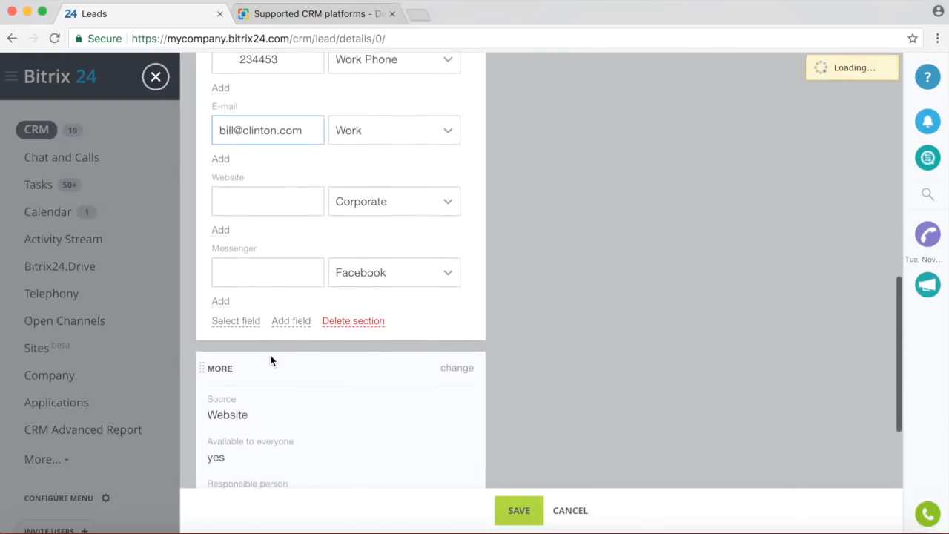
scroll(271, 360, down, 5)
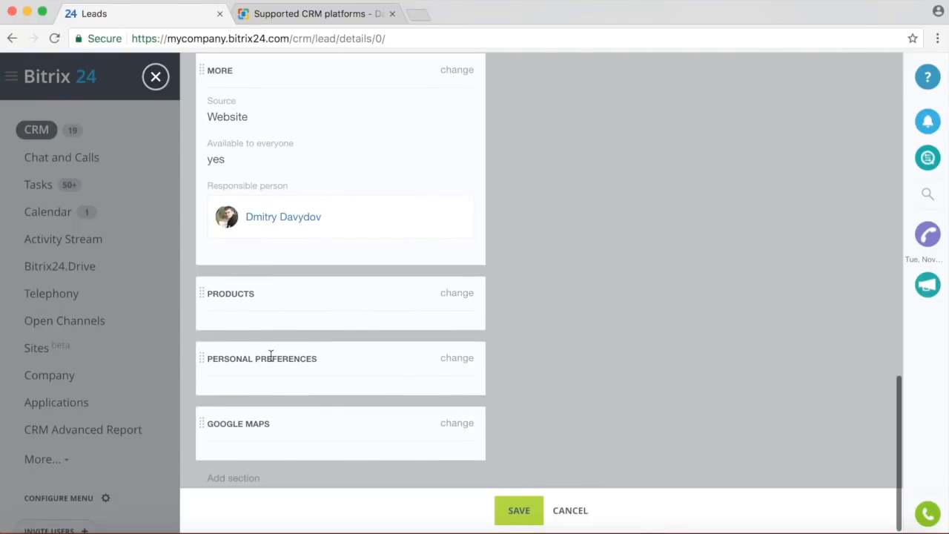
click(457, 359)
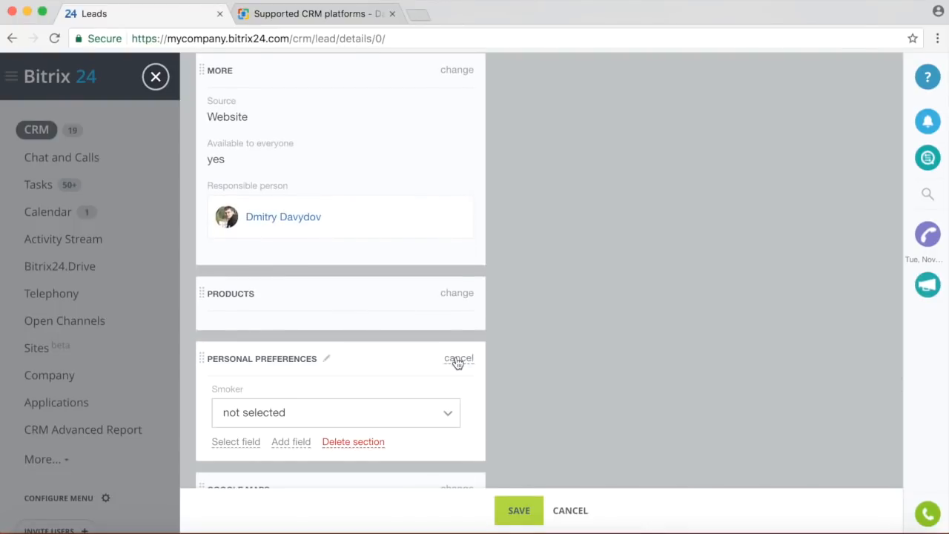
scroll(403, 381, down, 1)
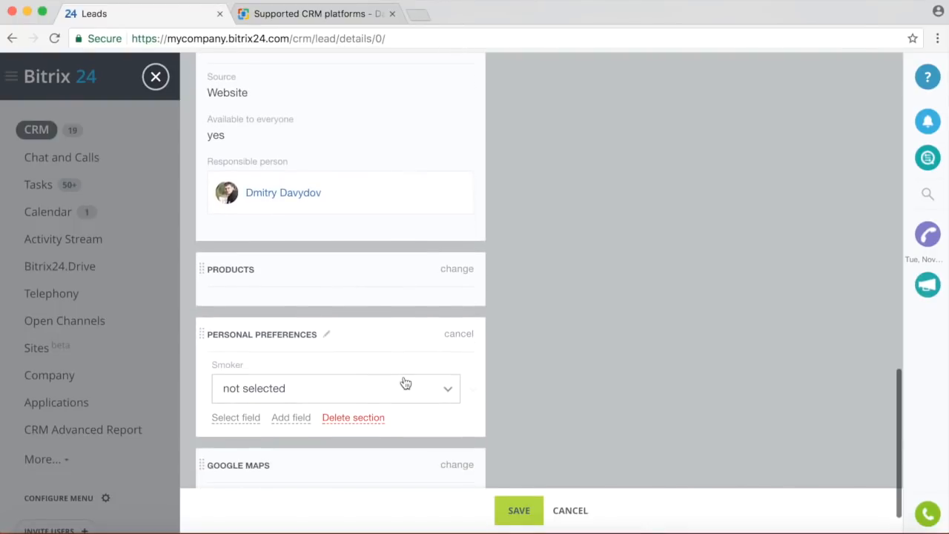
click(458, 334)
click(455, 359)
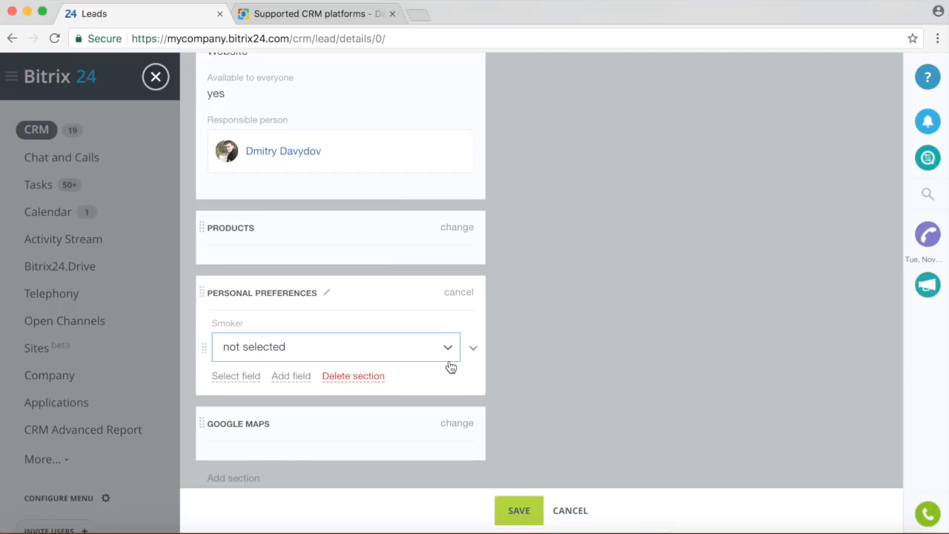
Save the lead, ignoring the possible clones warning.
click(519, 511)
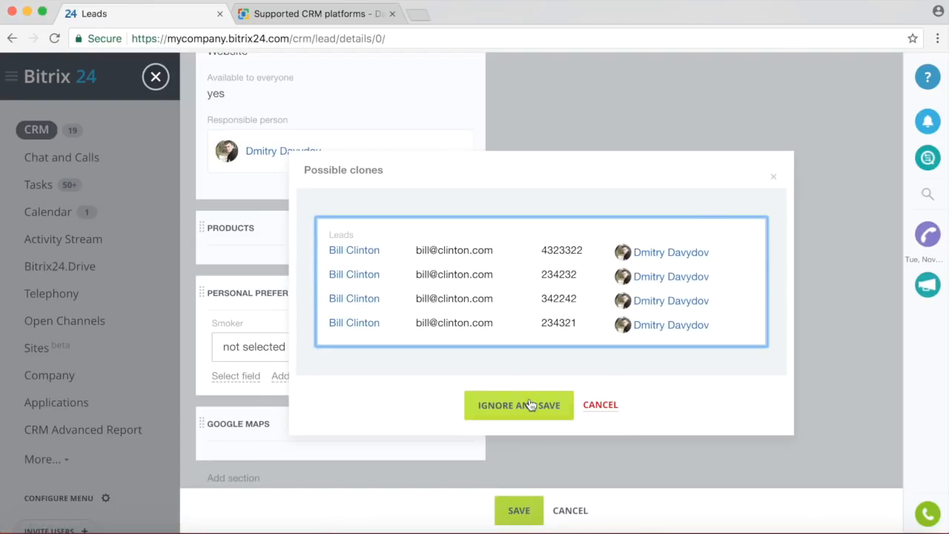
click(507, 410)
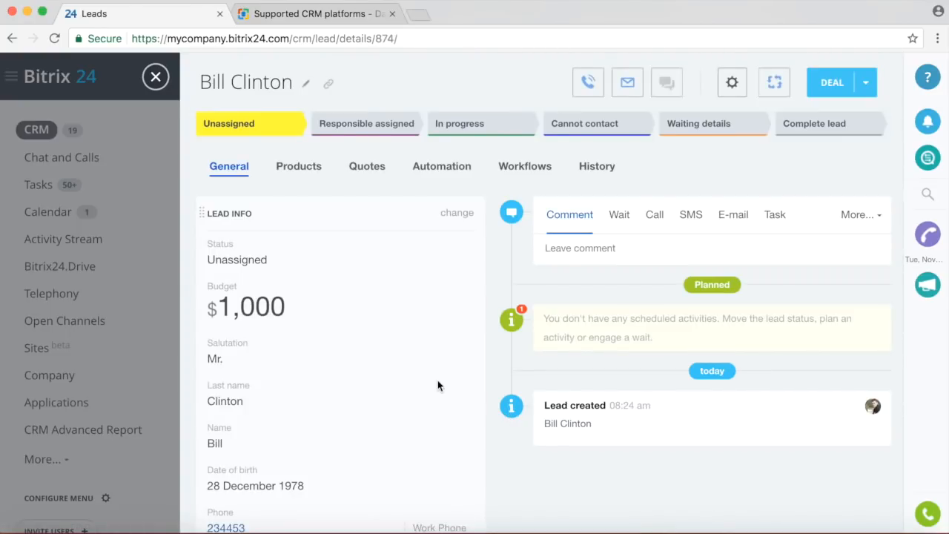
click(731, 83)
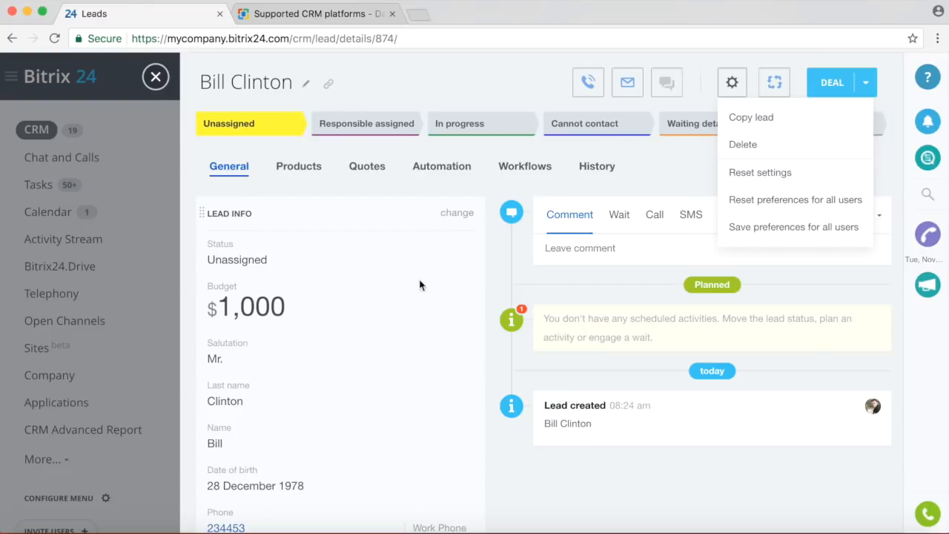
scroll(390, 295, down, 7)
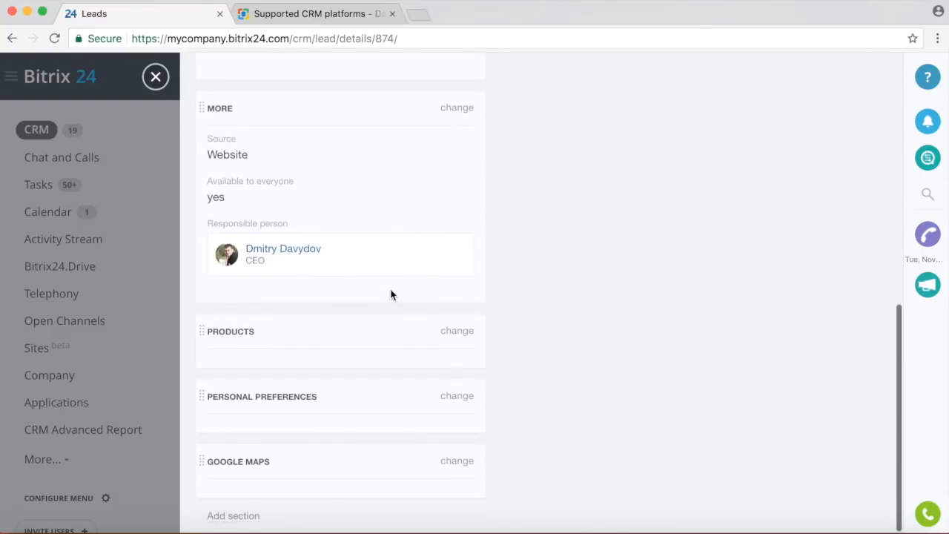
scroll(390, 295, down, 1)
click(245, 518)
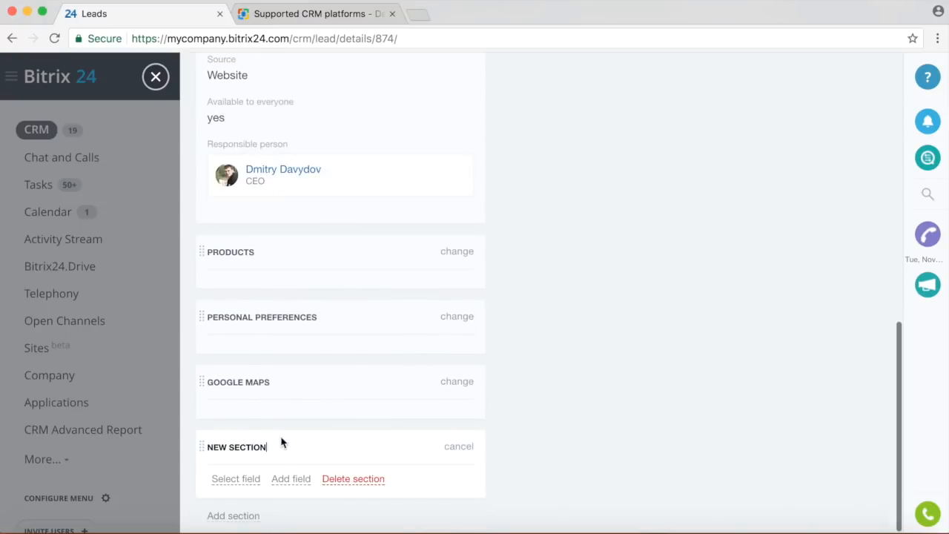
Add a list field to the new section and name it President.
click(291, 478)
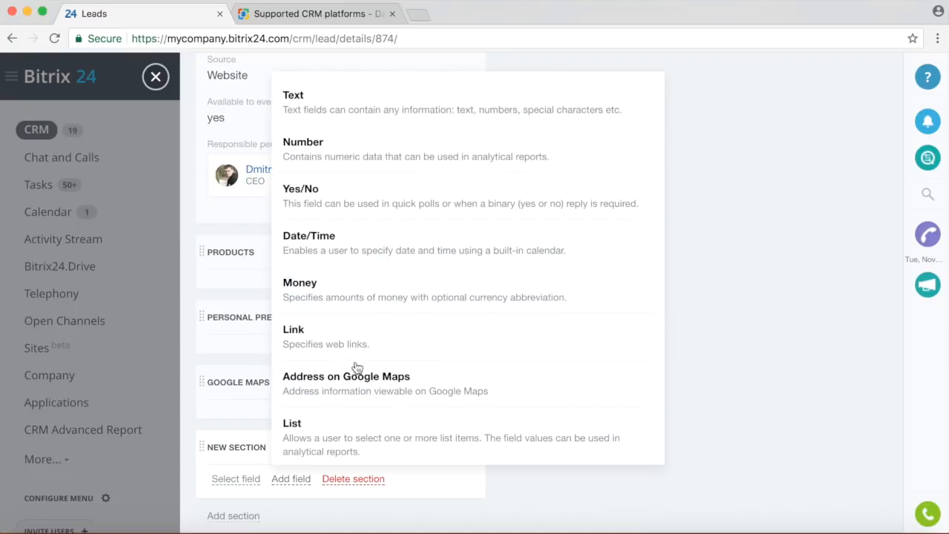
click(331, 436)
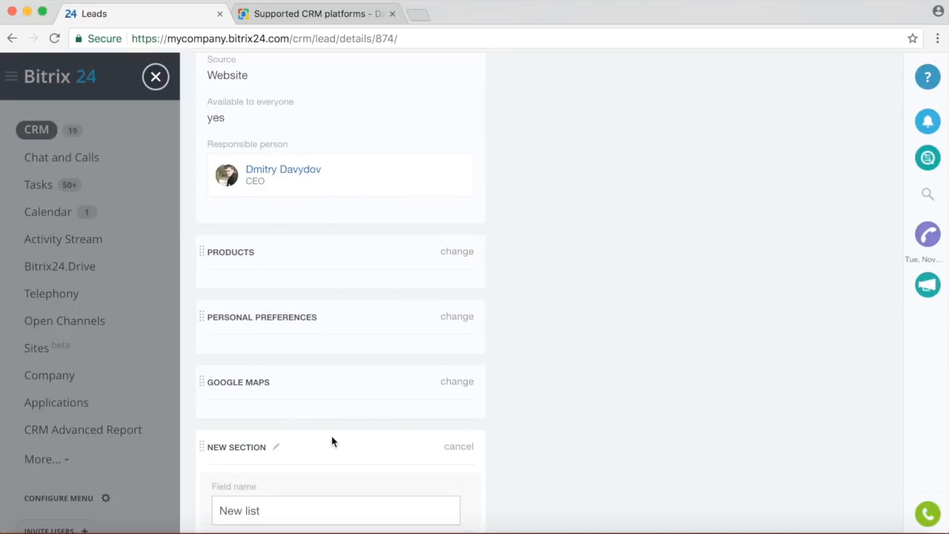
scroll(549, 442, down, 2)
click(320, 432)
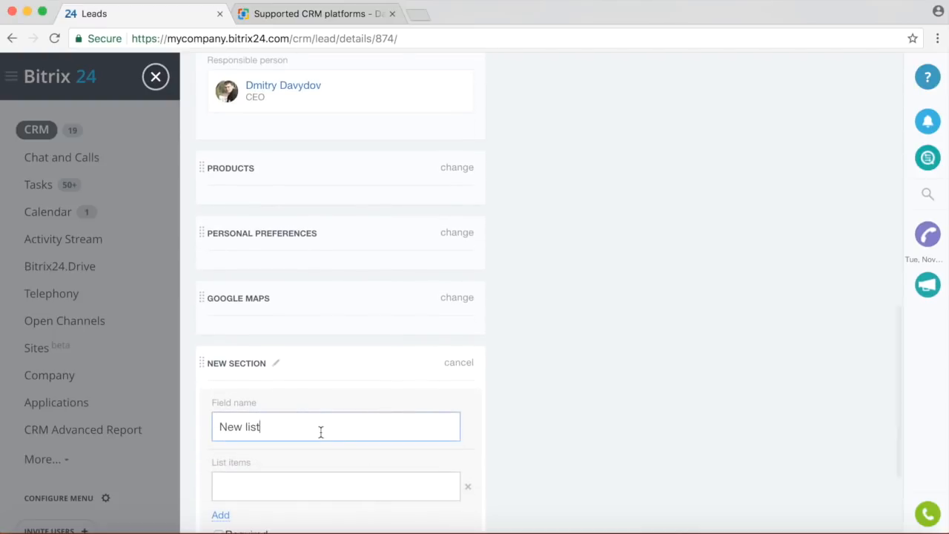
drag(298, 428, 164, 426)
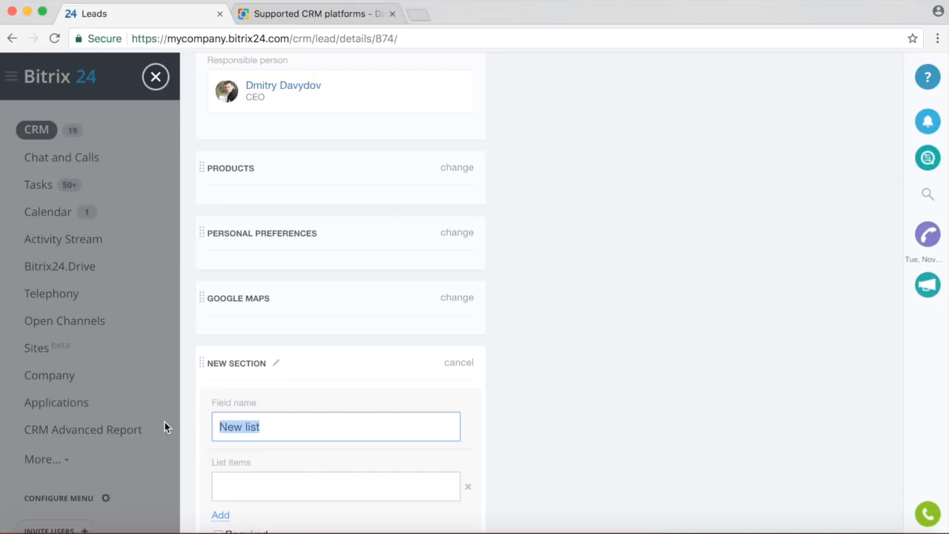
text(Pre)
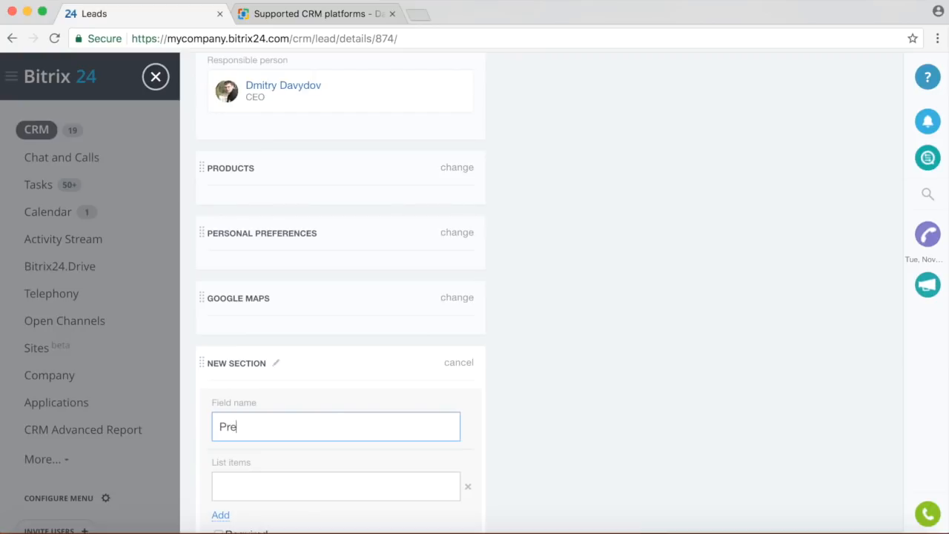
text(sident)
scroll(257, 434, down, 1)
Give President the options Yes and No and save the field.
click(252, 460)
text(Yes)
scroll(320, 449, down, 3)
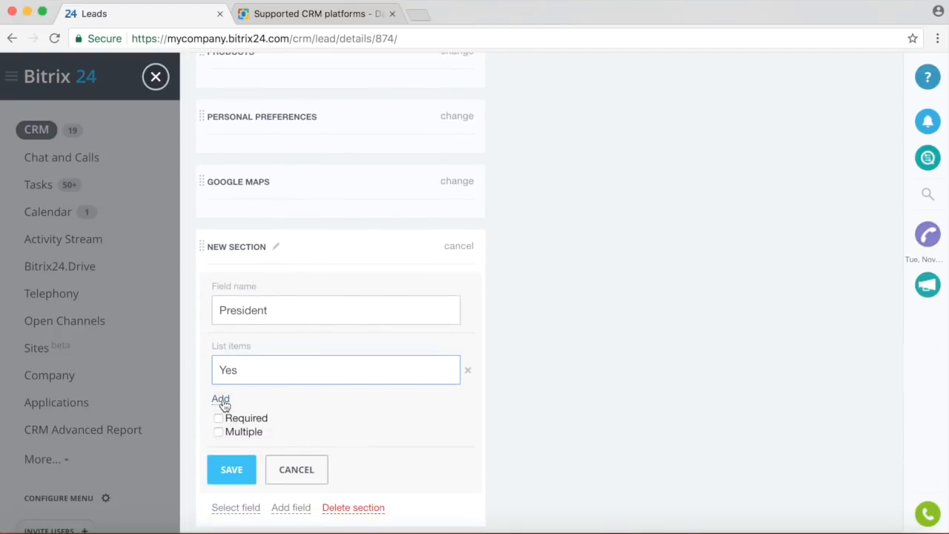
click(220, 398)
text(No)
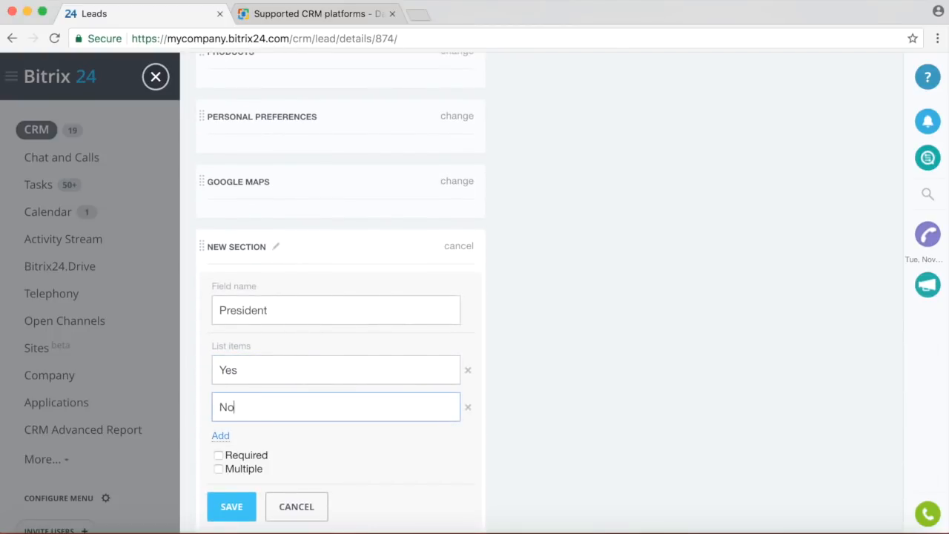
click(237, 508)
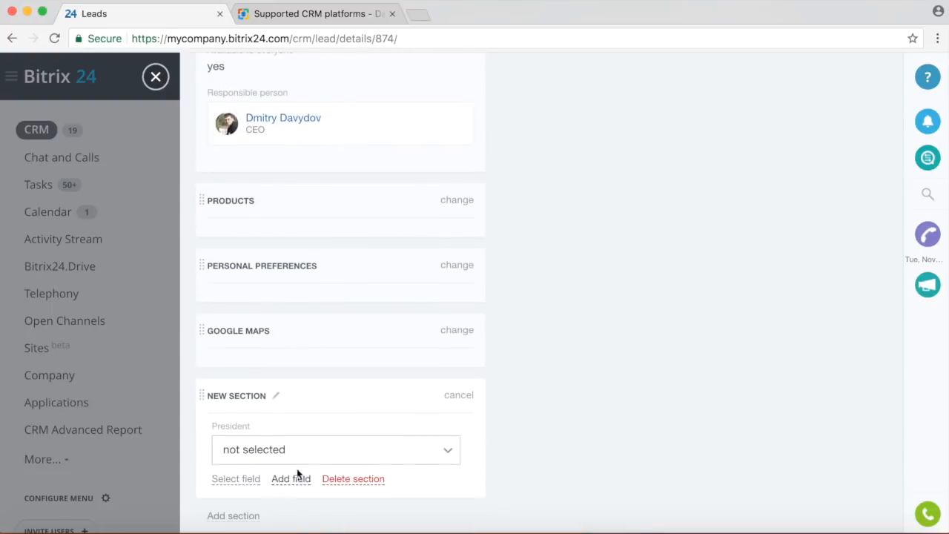
Set President to Yes and add another new section.
click(342, 450)
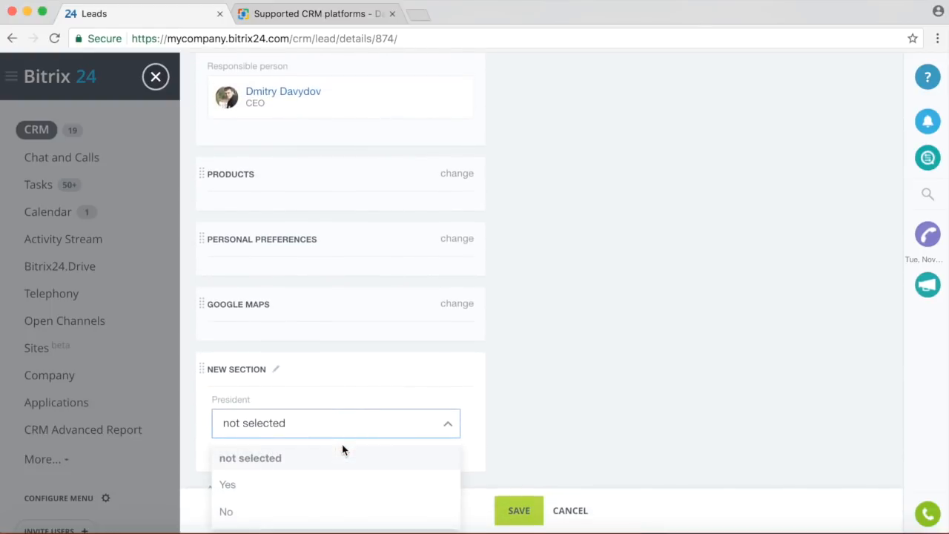
click(275, 485)
scroll(605, 375, down, 1)
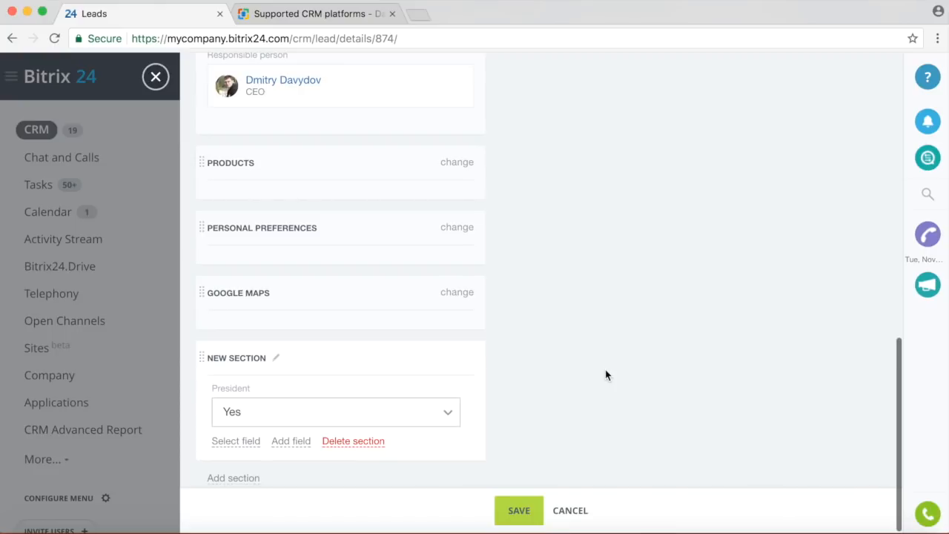
click(253, 479)
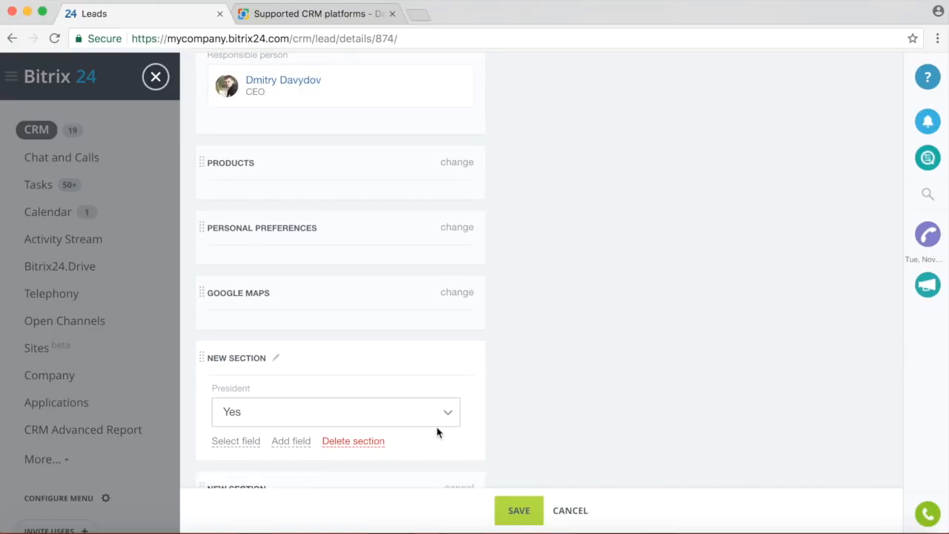
scroll(436, 432, down, 3)
Rename the new section to DRIVING DIRECTIONS and add an Address on Google Maps field for the lead's old home.
drag(269, 413, 209, 411)
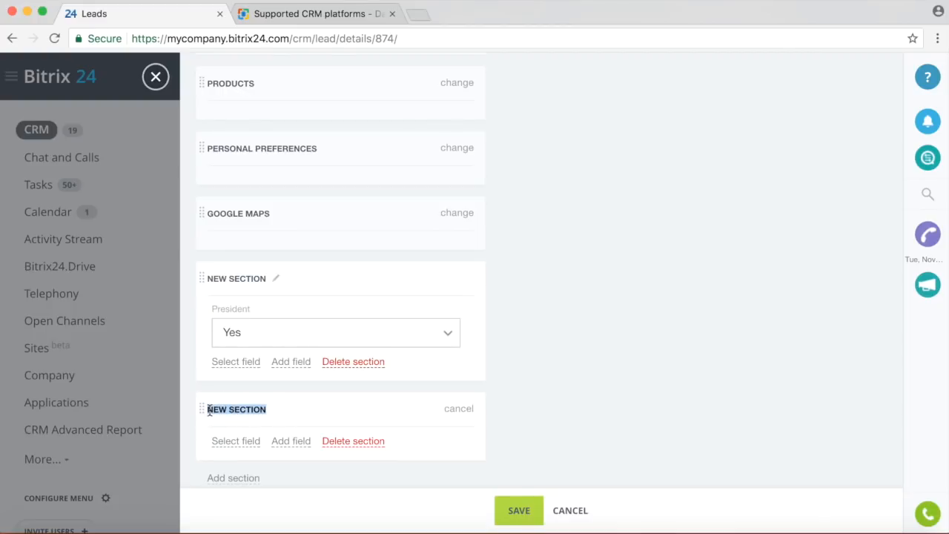
text(DRIVING)
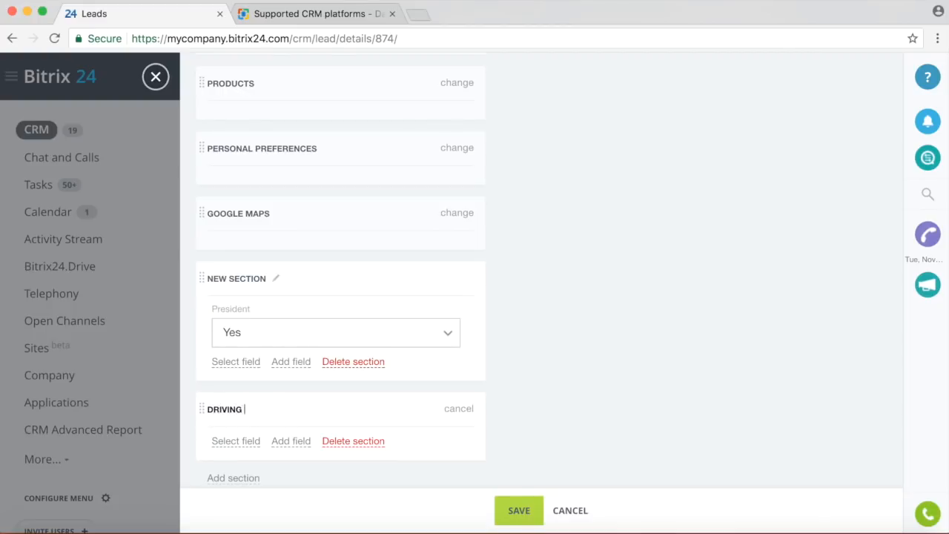
text( DIRECTIONS)
click(300, 449)
scroll(391, 313, down, 2)
click(374, 311)
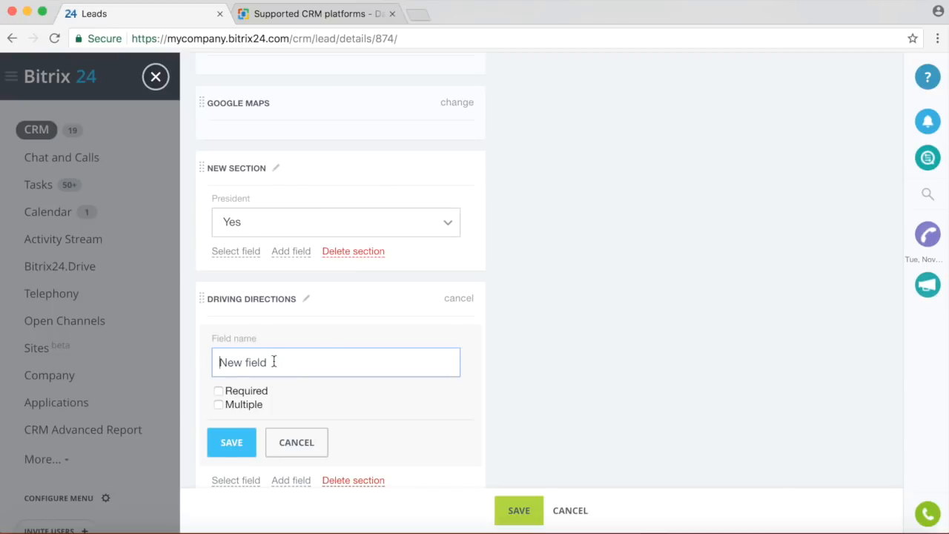
drag(267, 363, 210, 367)
text(Bill's old home)
click(232, 442)
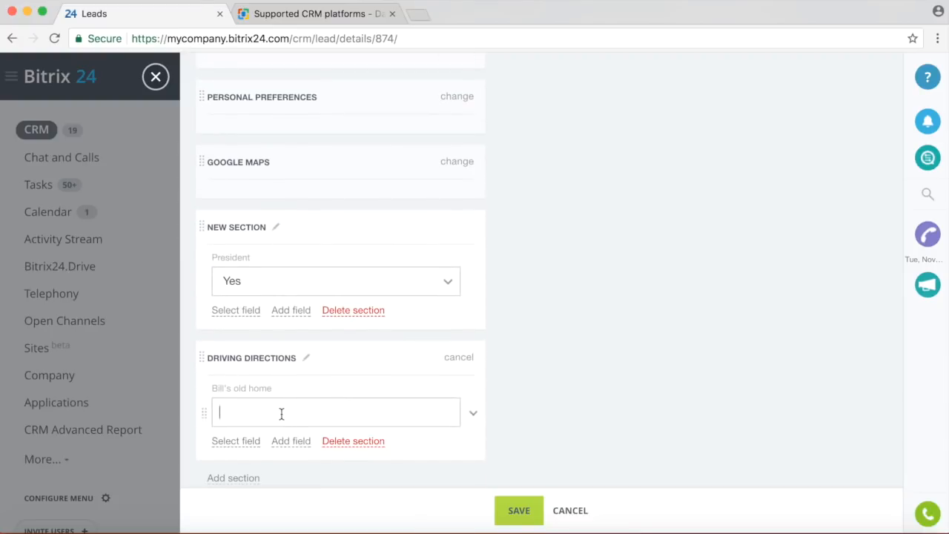
Set the old-home address to Washington, United States and save the lead.
click(281, 414)
text(Washi)
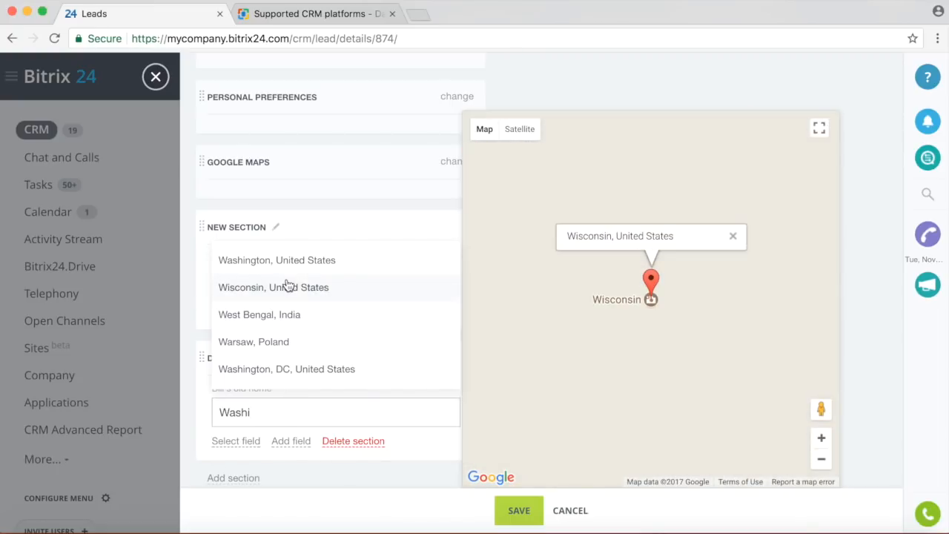
click(274, 261)
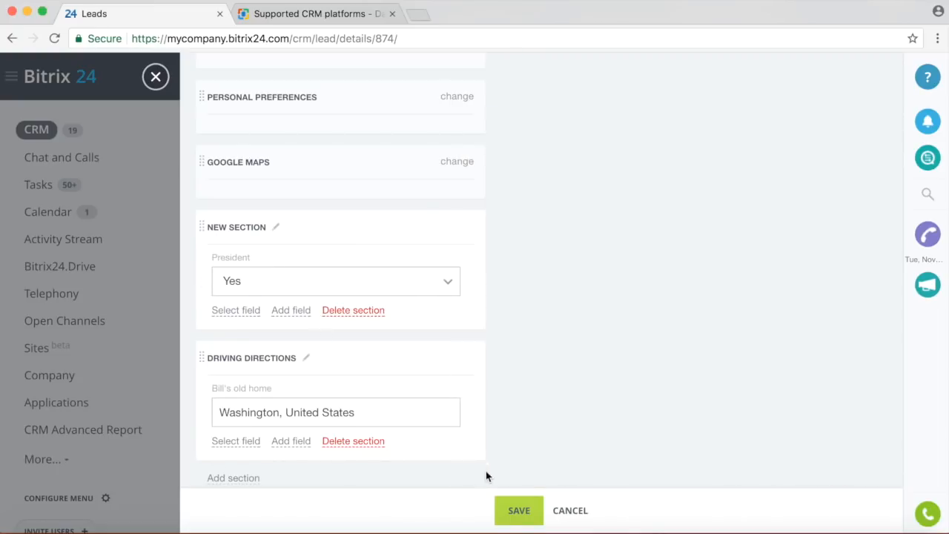
click(508, 519)
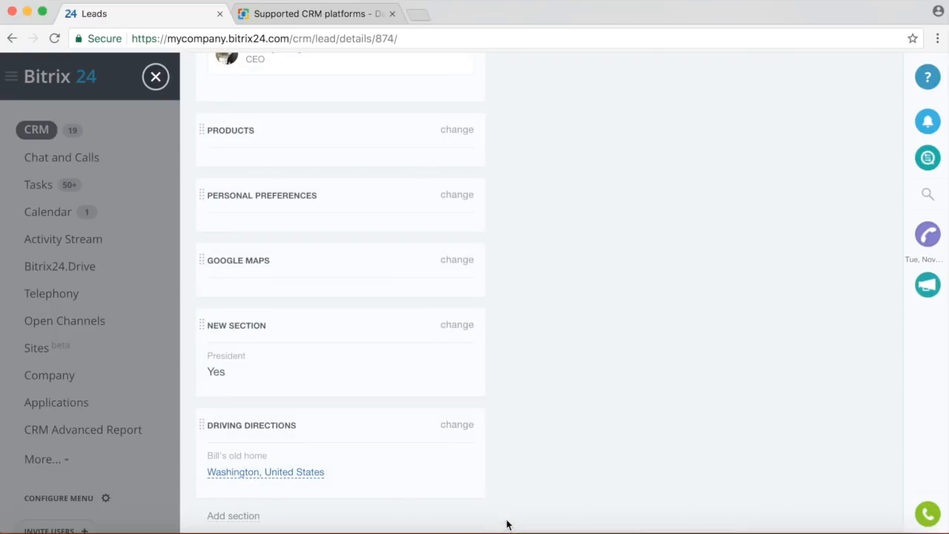
mouse_move(259, 483)
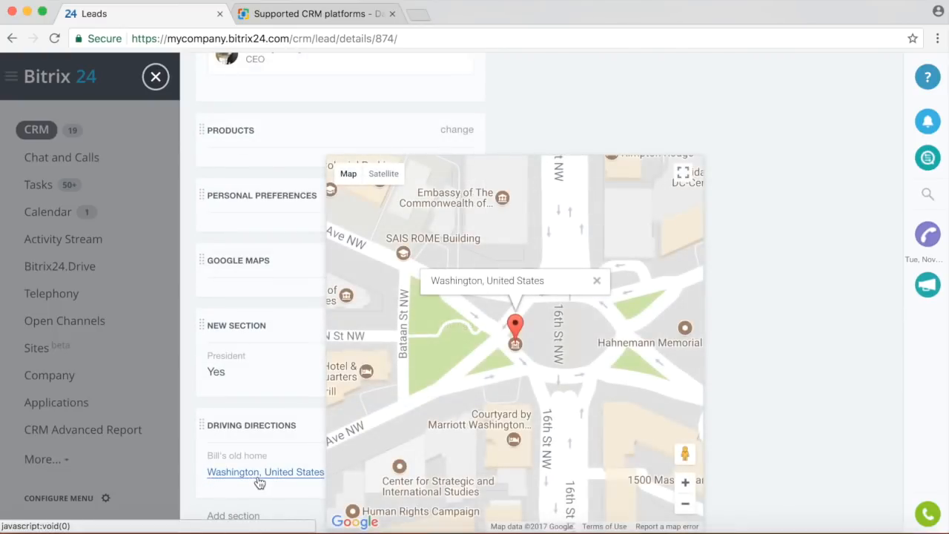
scroll(781, 376, up, 10)
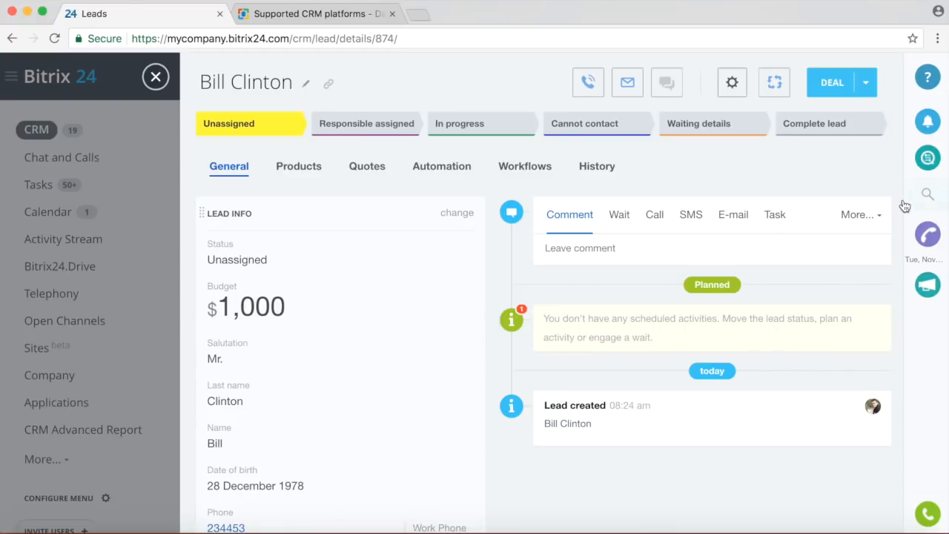
Post the comment 'Love' to the lead's timeline, then start a call to the lead.
click(595, 247)
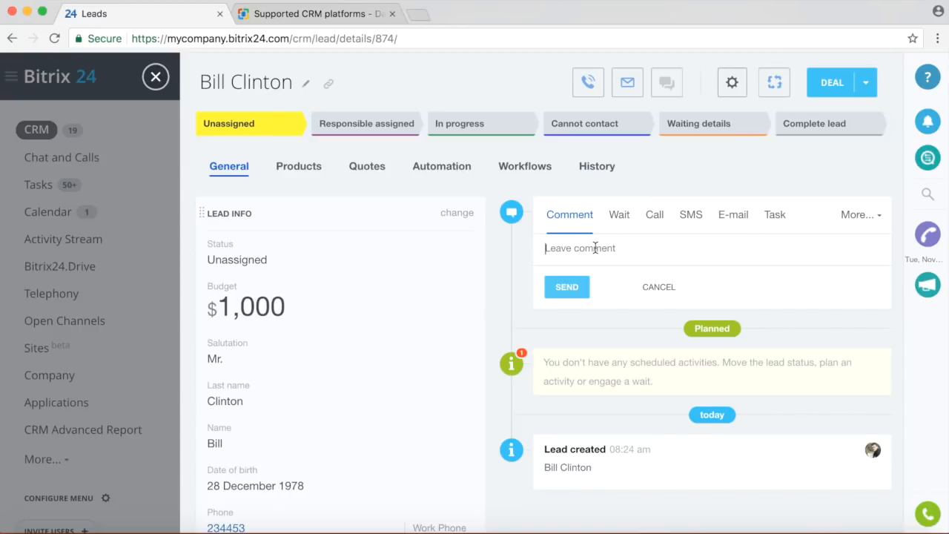
text(Love Bill, funny guy)
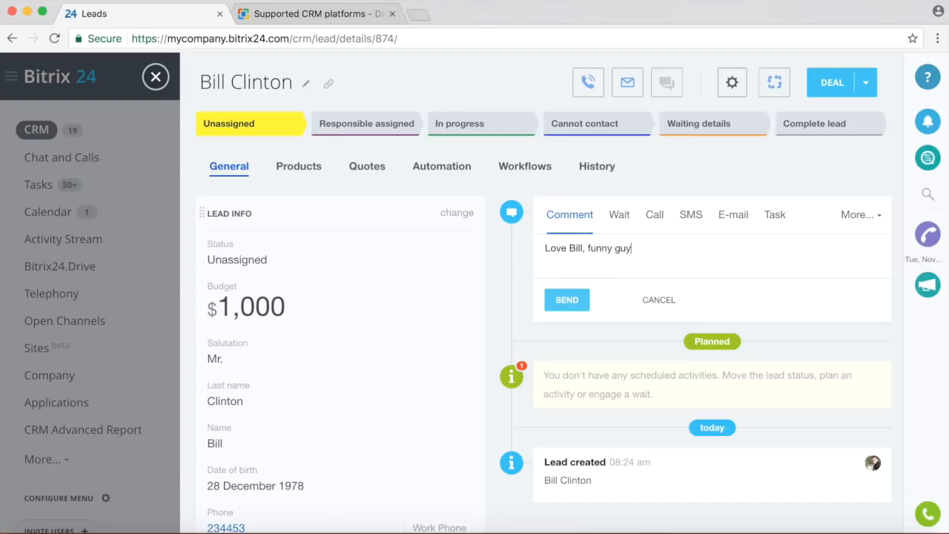
click(575, 304)
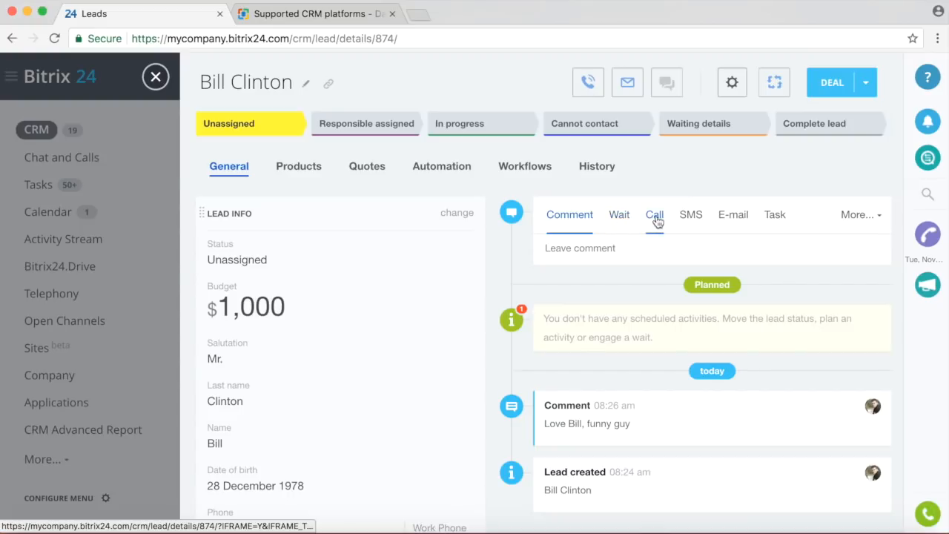
click(588, 83)
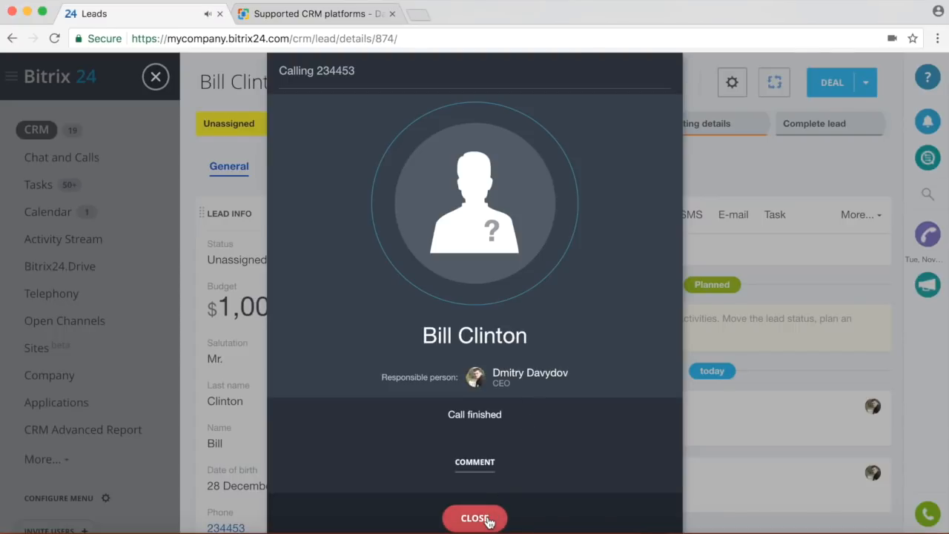
Close the finished call window and plan an outbound call to the lead with subject 'Talk'.
click(479, 514)
scroll(749, 423, down, 2)
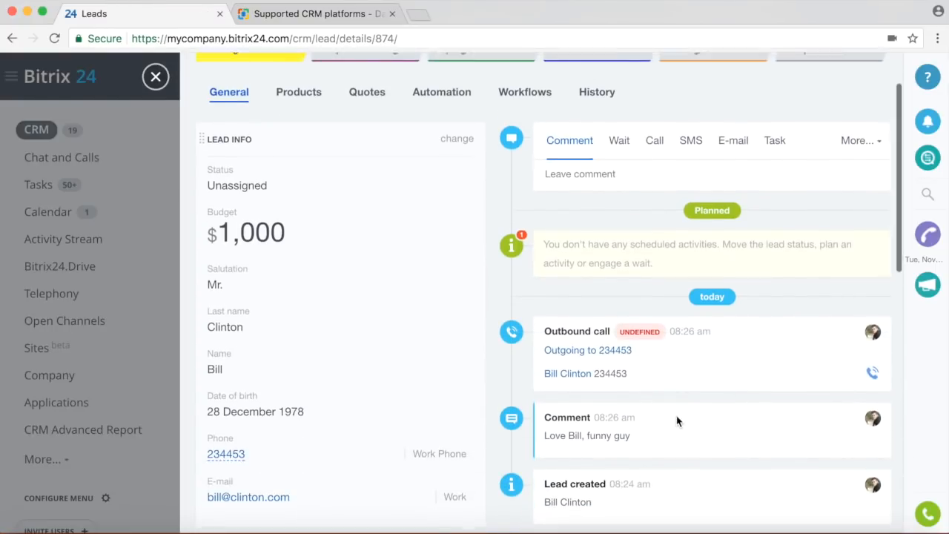
scroll(742, 199, up, 2)
click(655, 217)
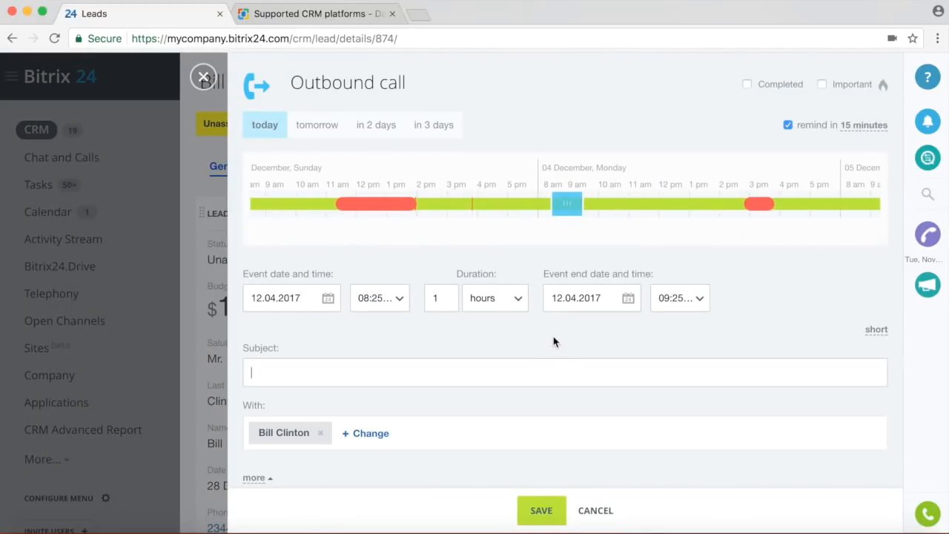
click(487, 376)
text(Talk)
click(542, 511)
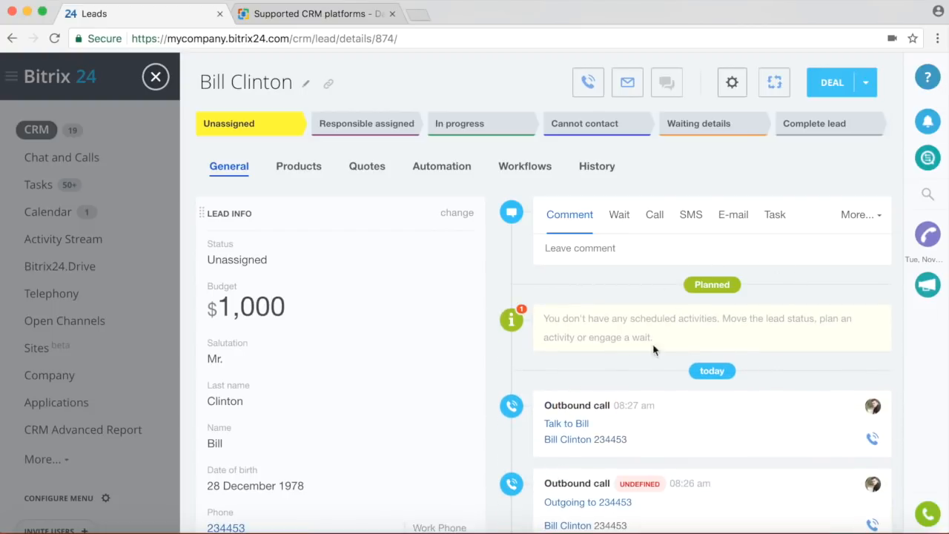
Send the lead an e-mail with subject Hi and body 'Welcome to Bitrix24'.
click(737, 215)
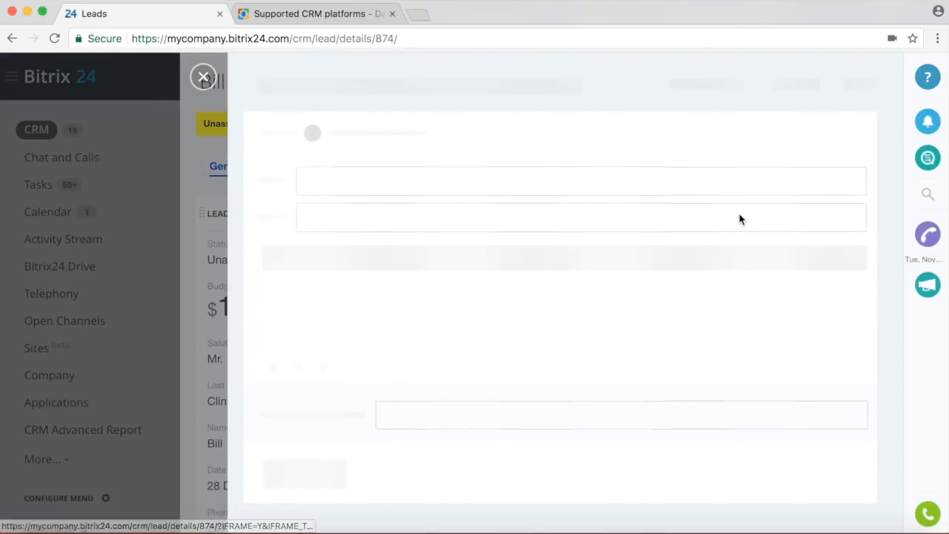
click(646, 226)
text(Hi)
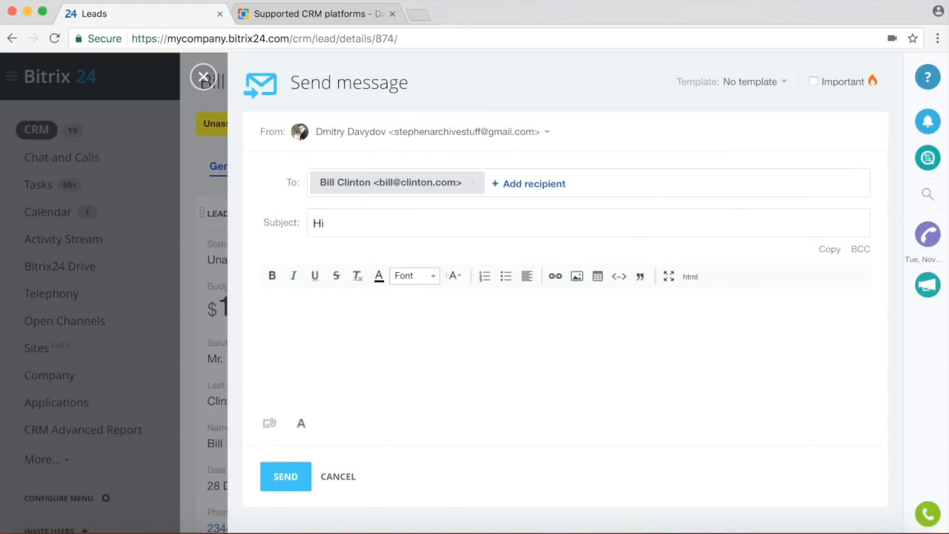
text(Welcome to Bitrix24)
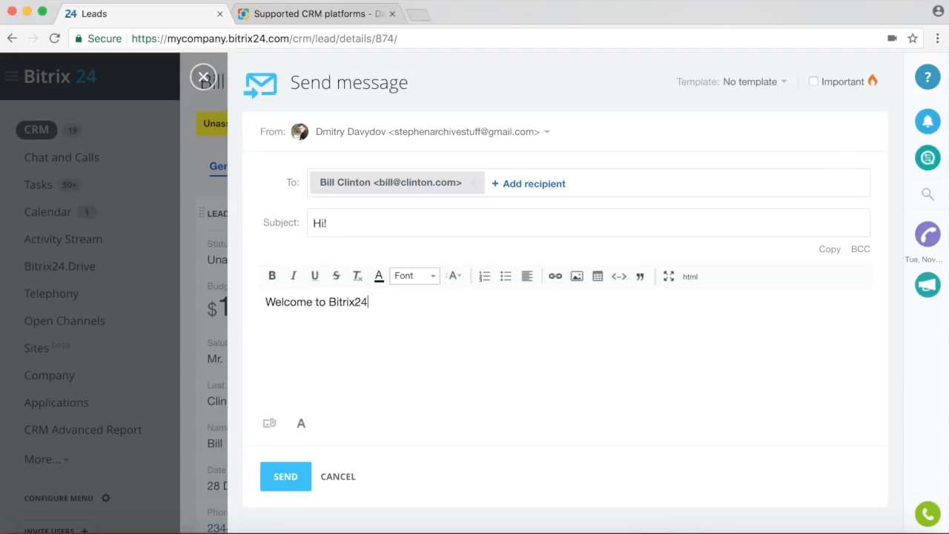
click(284, 478)
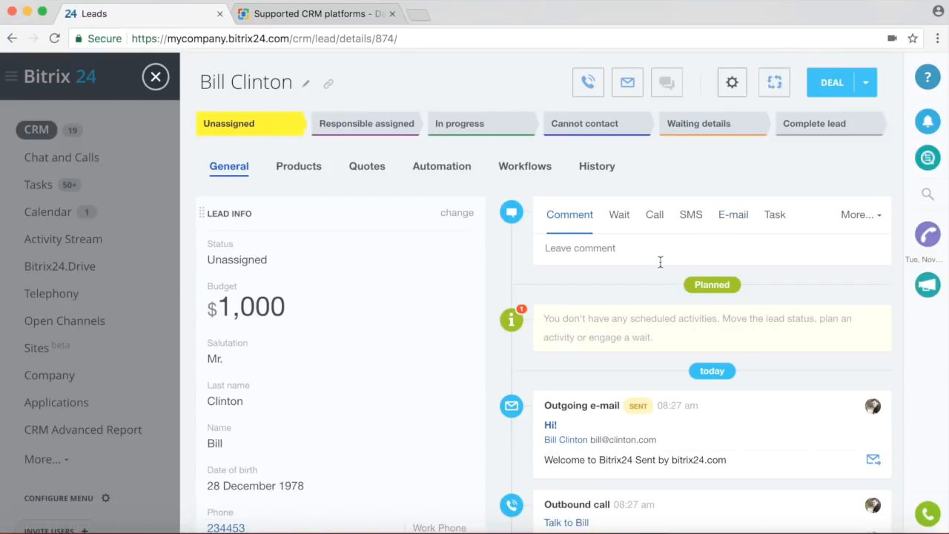
Send the lead a second e-mail filled from the Greeting template.
click(736, 218)
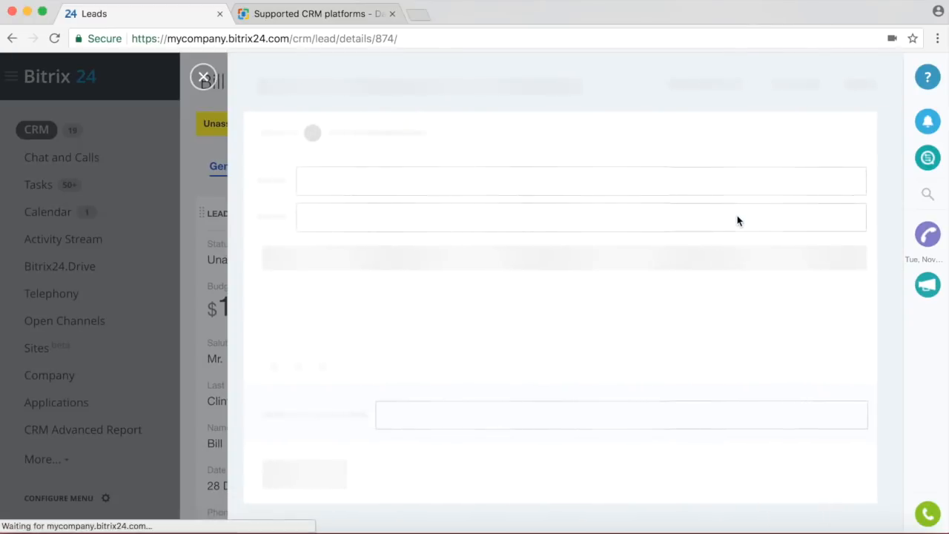
click(776, 83)
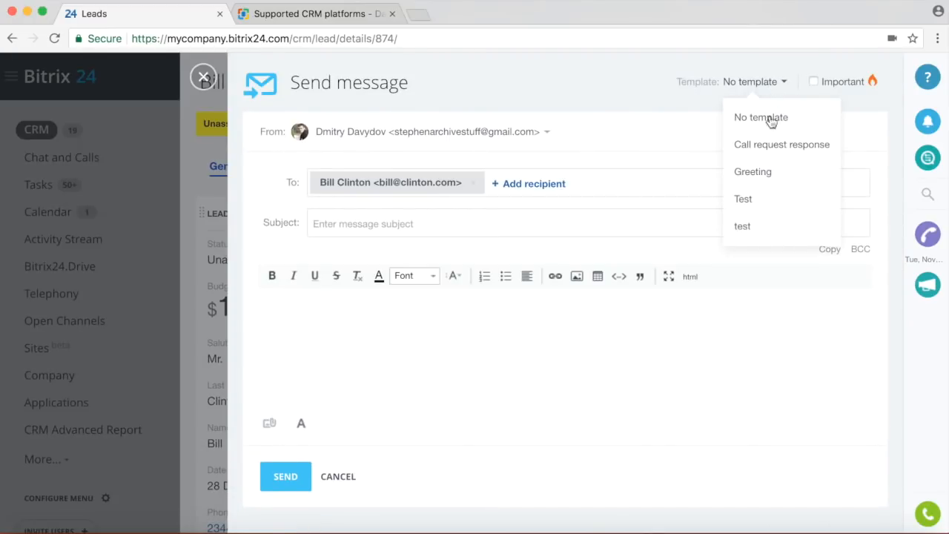
click(762, 172)
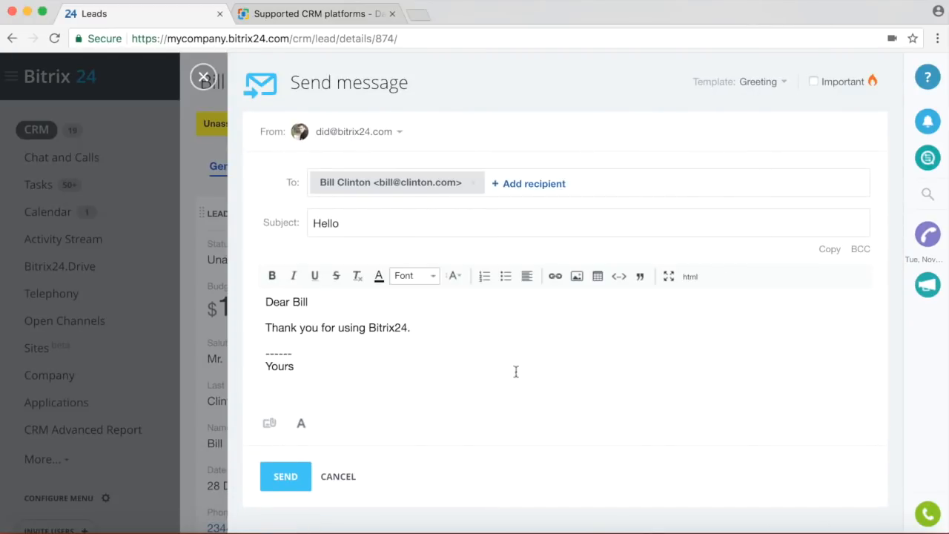
click(292, 487)
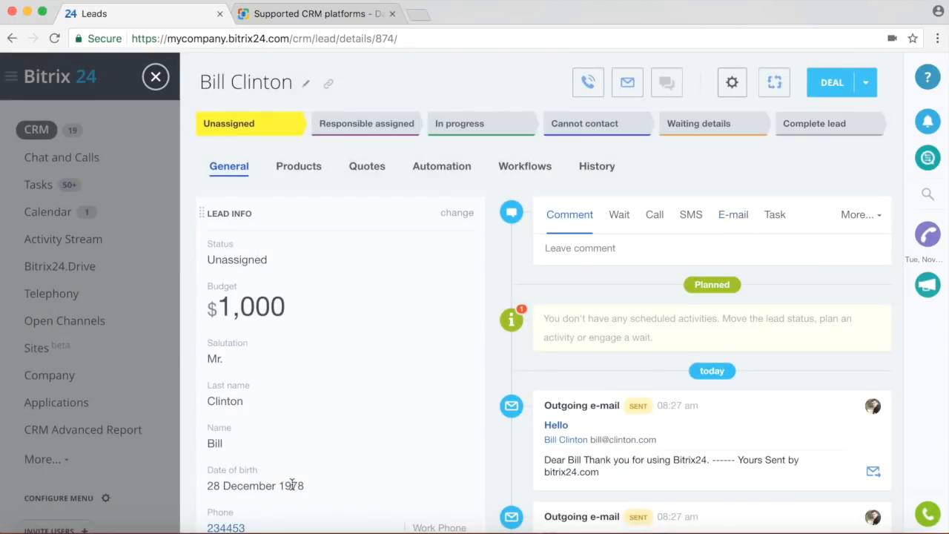
Add a 'CRM: Talk to …' task for the lead and close the task panel.
click(777, 216)
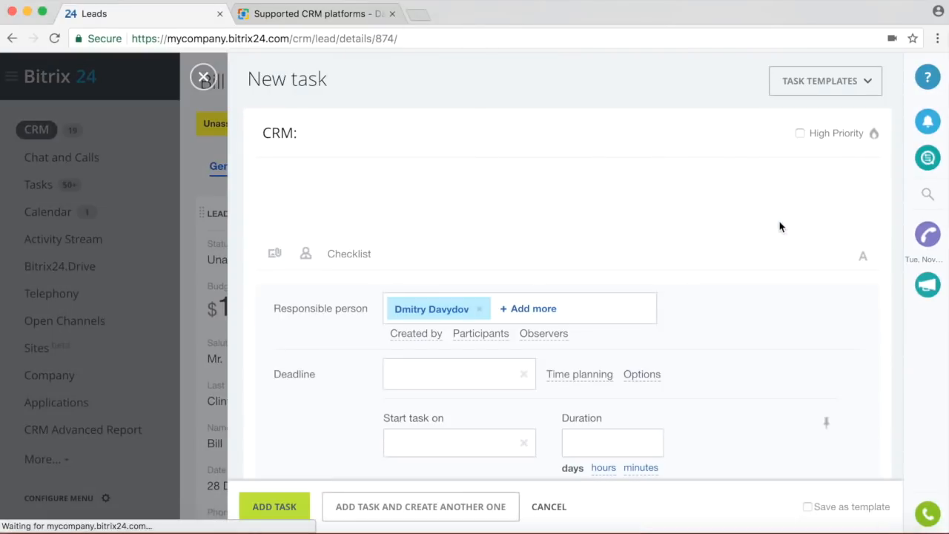
text(Talk to bill)
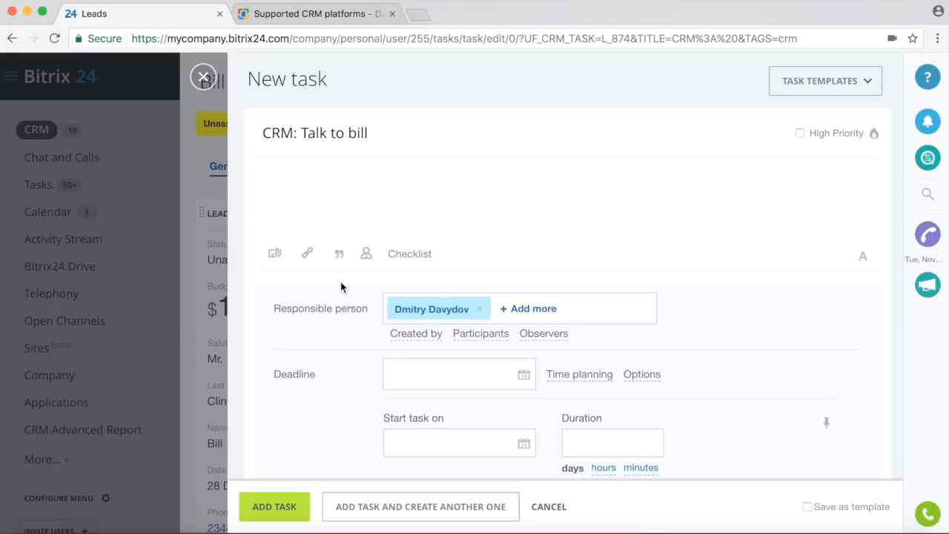
click(276, 507)
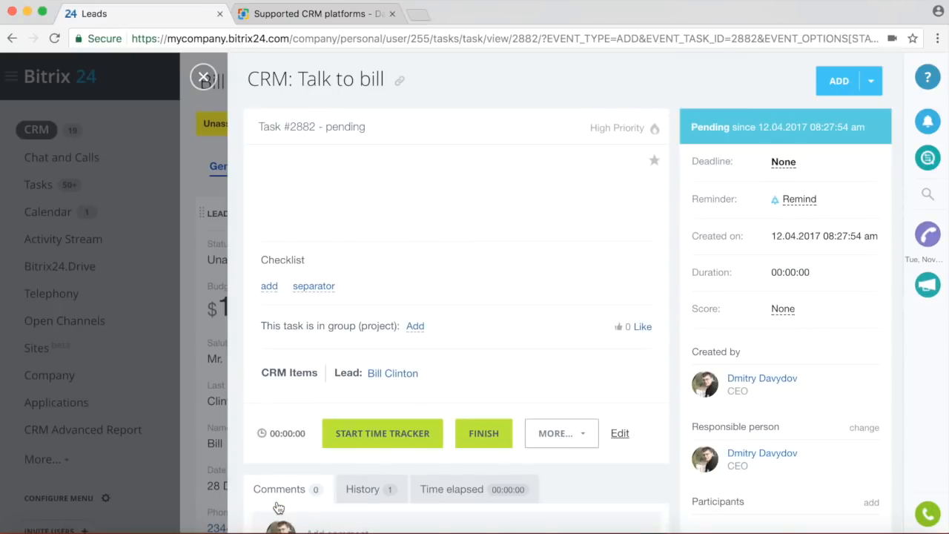
click(203, 77)
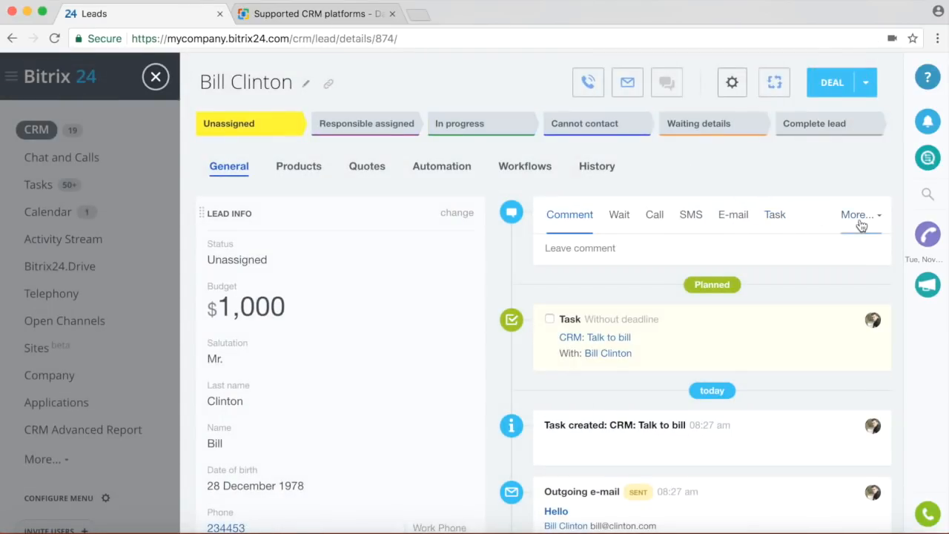
Plan a meeting with the lead for today at 08:30 with location White House.
click(864, 216)
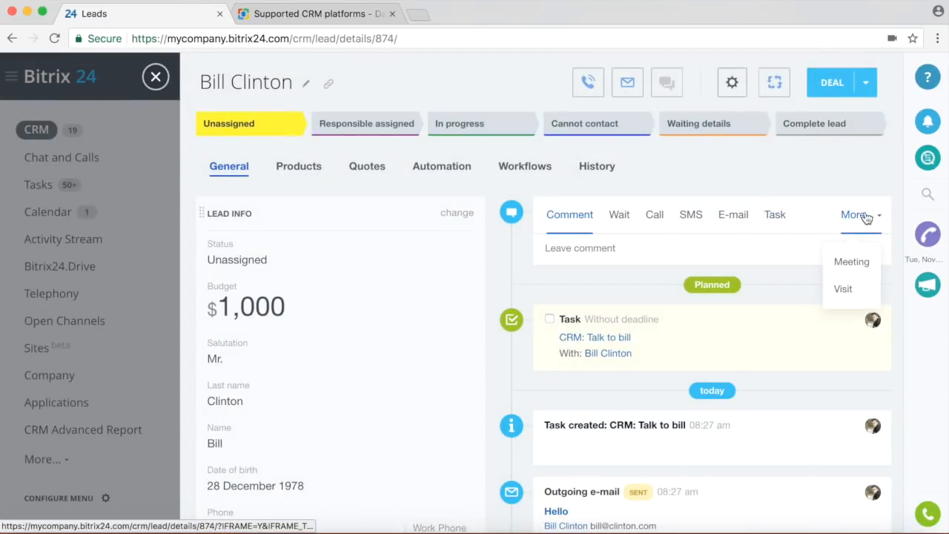
click(852, 261)
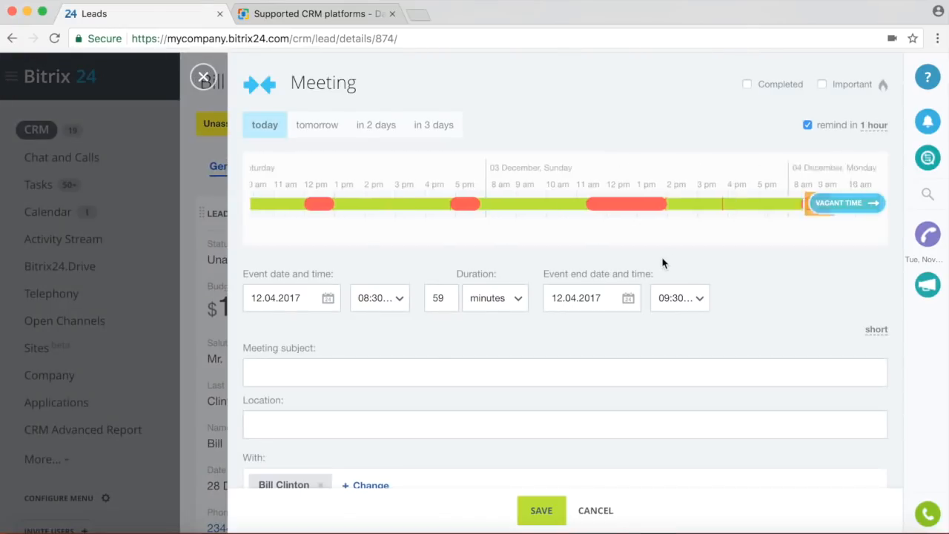
scroll(623, 360, down, 3)
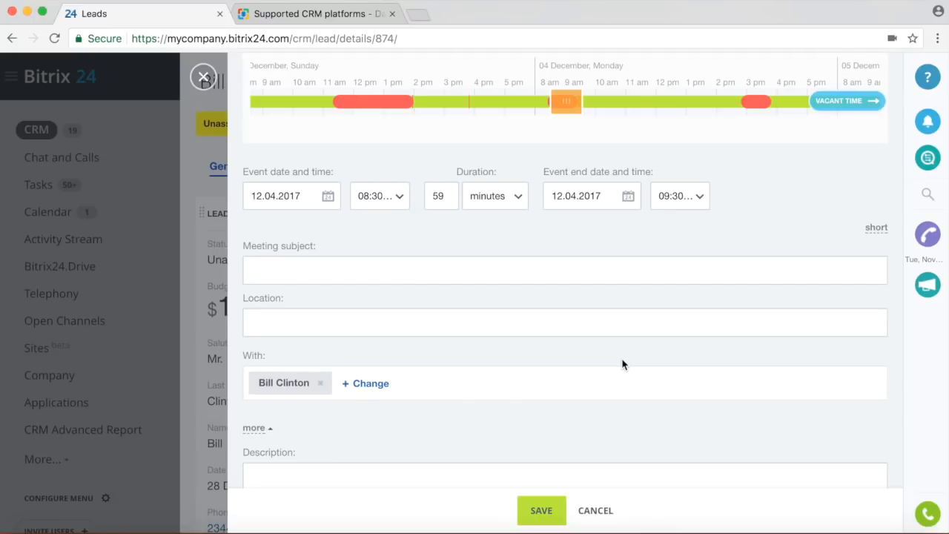
text(Bill)
click(532, 322)
text(White House)
click(545, 513)
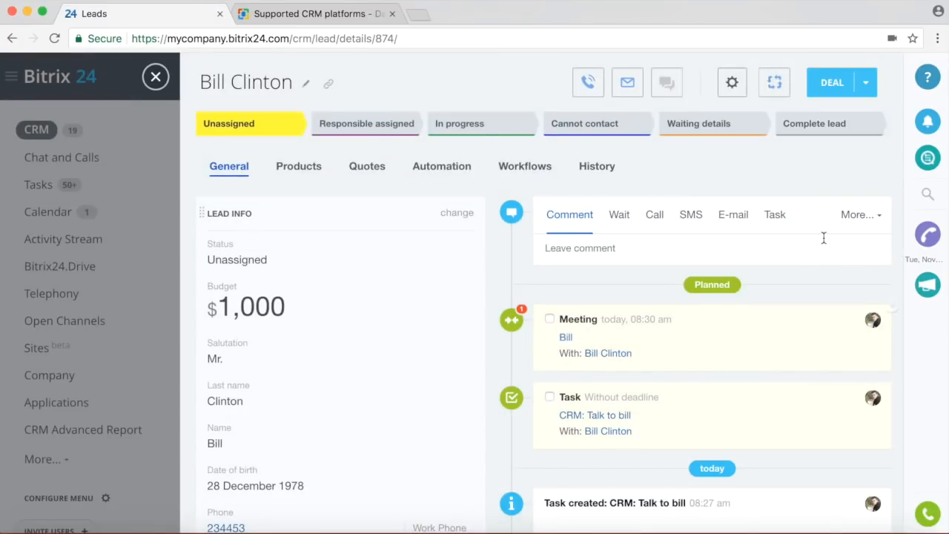
Record a 17-second visit with the lead via More... > Visit and complete it.
click(852, 224)
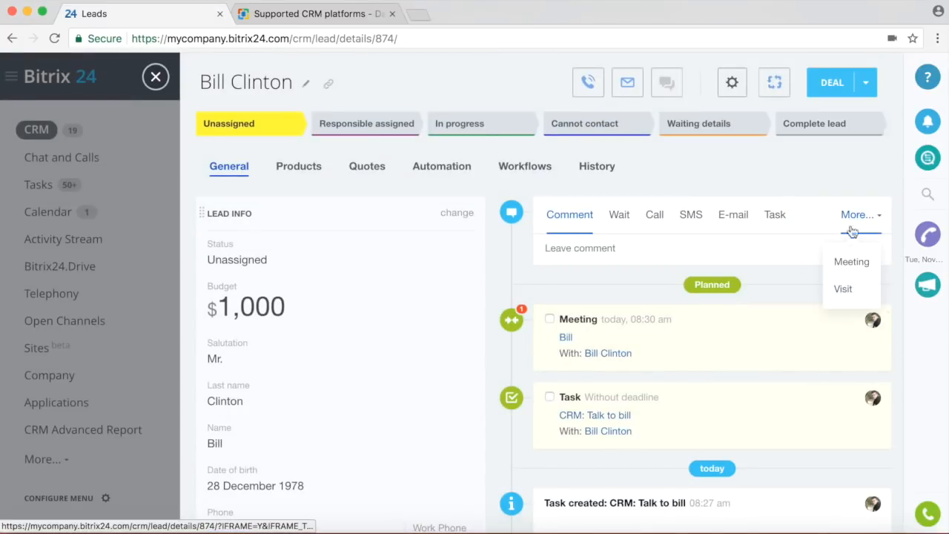
click(843, 290)
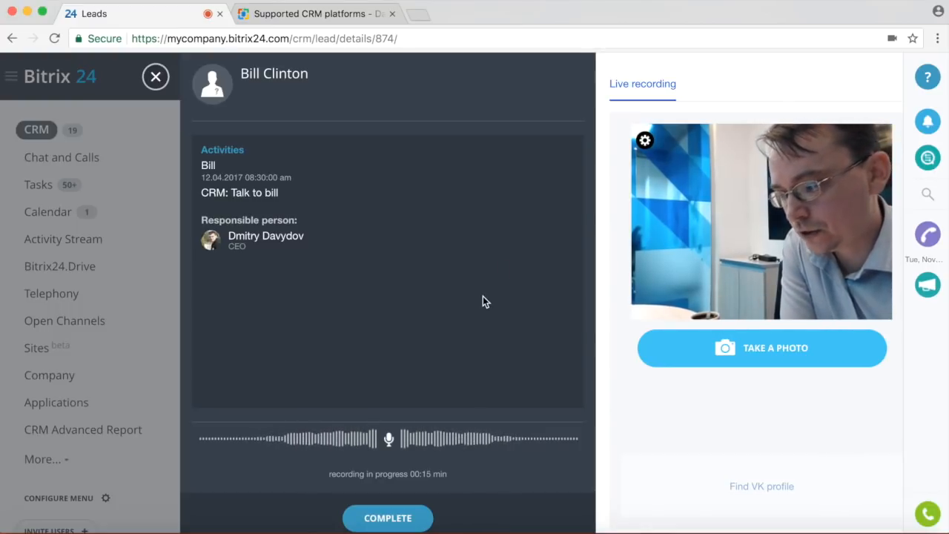
click(397, 519)
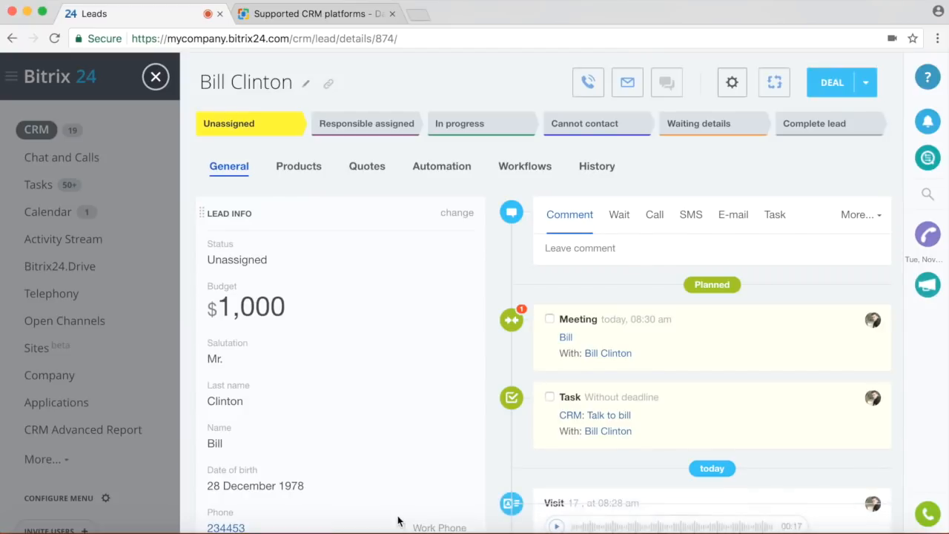
Play the visit recording on the lead's timeline at higher volume and review the logged activities.
scroll(454, 410, down, 1)
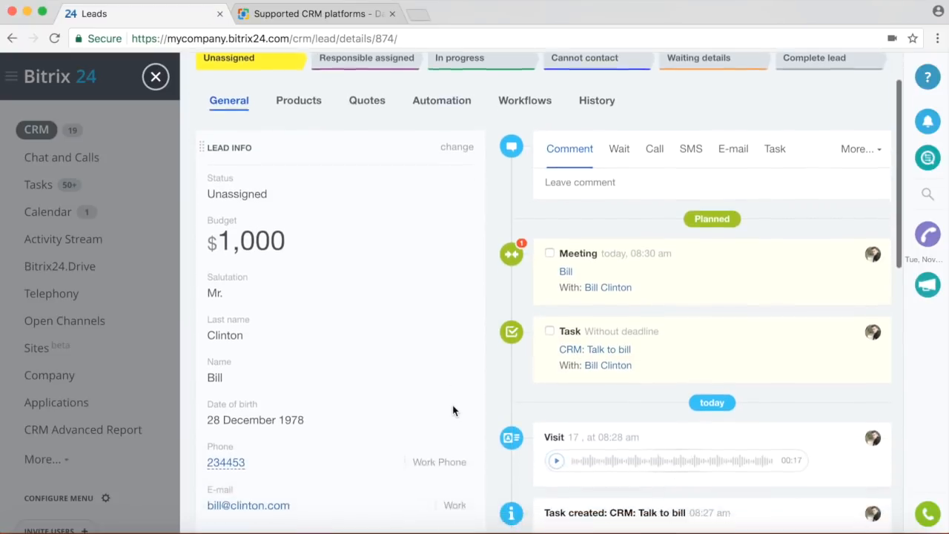
scroll(454, 410, down, 3)
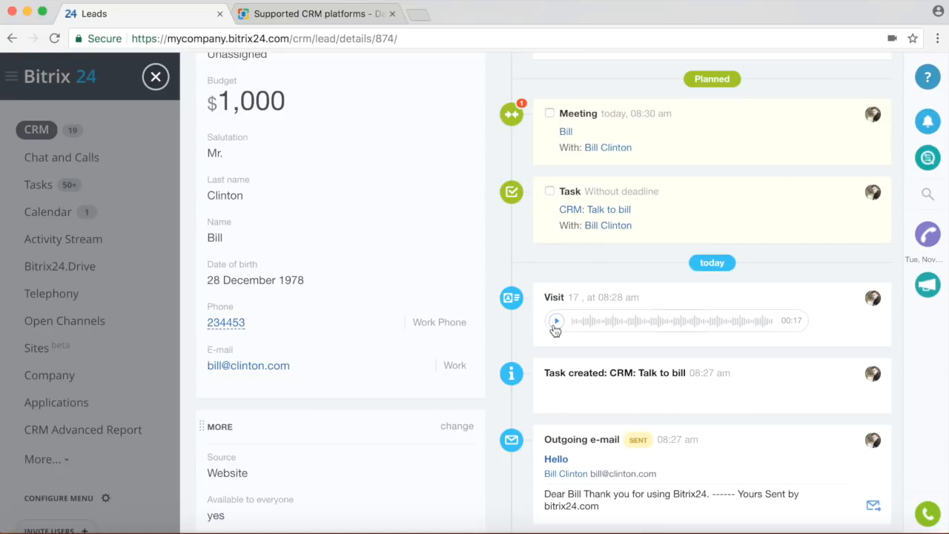
click(555, 324)
key(XF86AudioRaiseVolume)
key(XF86AudioRaiseVolume)
key(XF86AudioRaiseVolume)
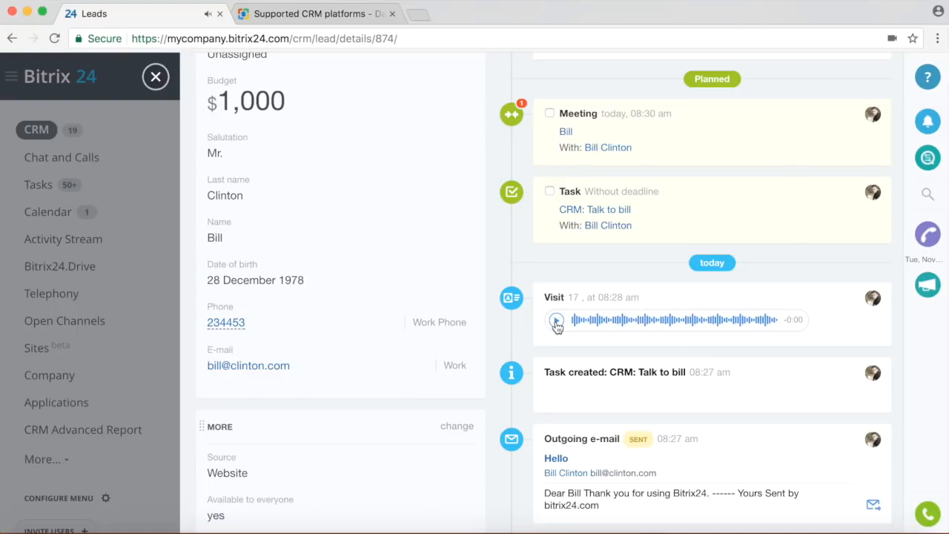
scroll(386, 307, up, 3)
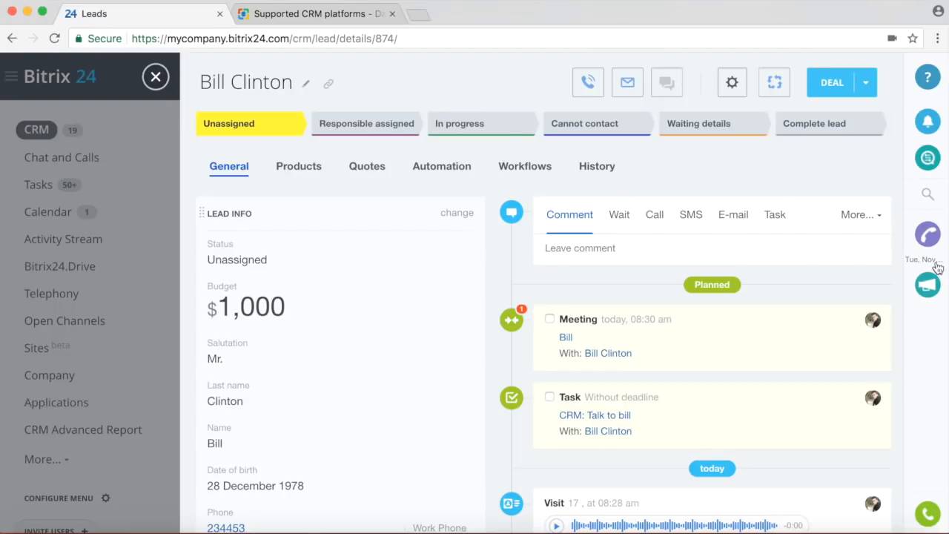
scroll(764, 306, down, 3)
scroll(765, 307, up, 3)
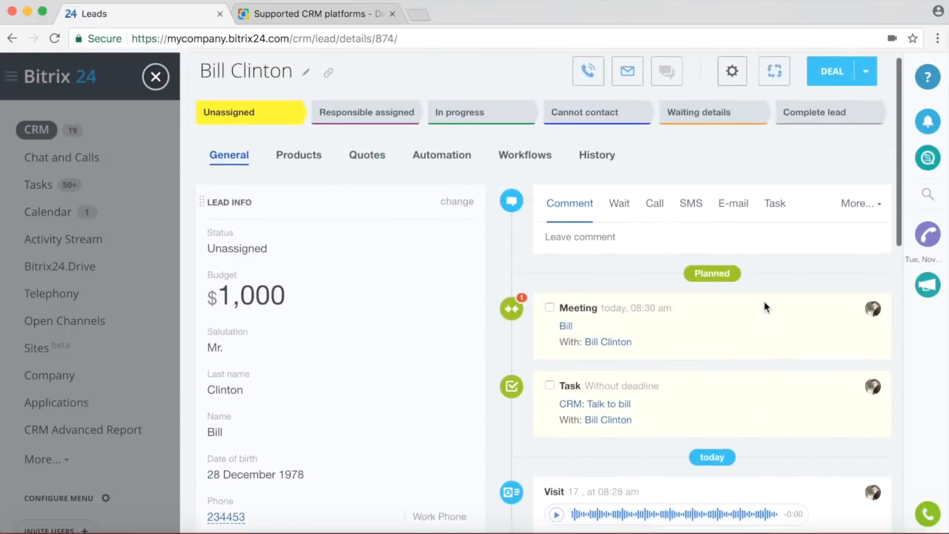
scroll(764, 306, down, 10)
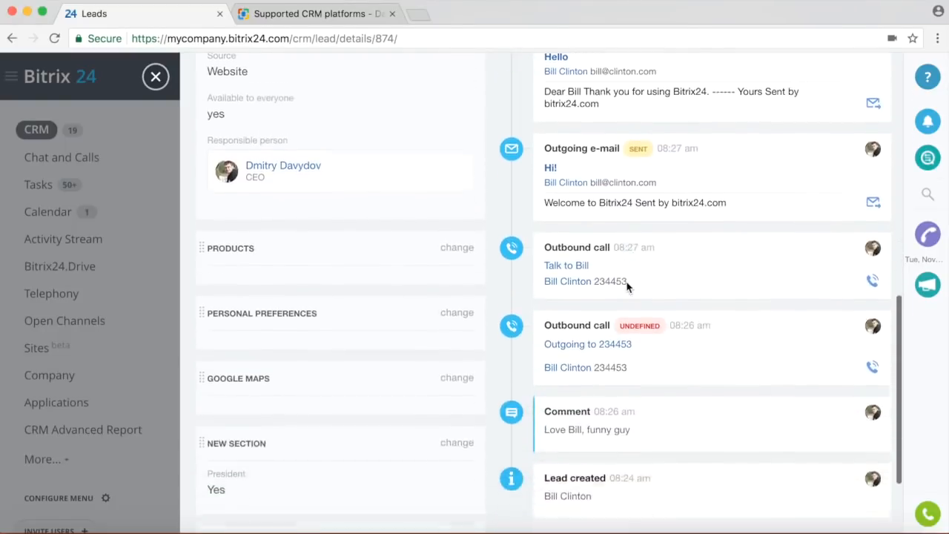
scroll(627, 288, up, 10)
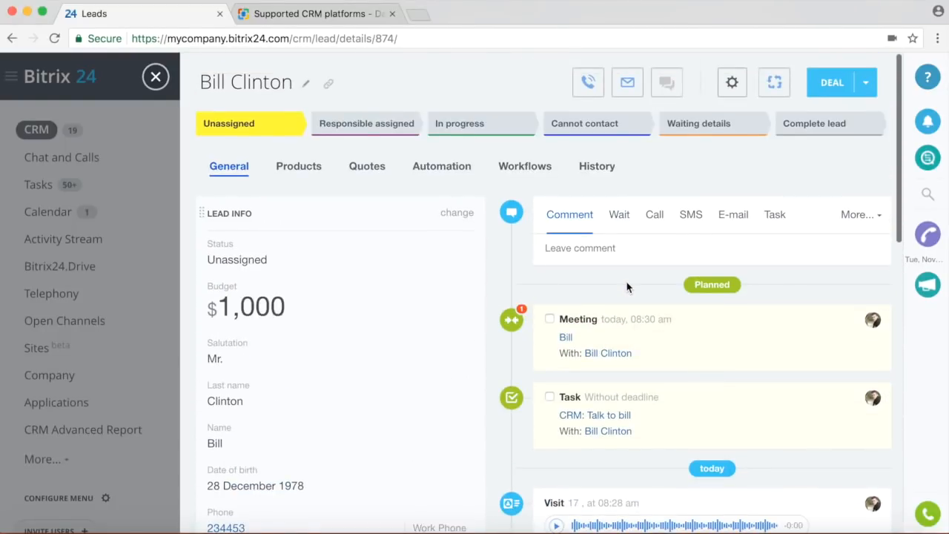
Look through the lead's History tab, then return to the General tab with lead info and timeline.
click(597, 168)
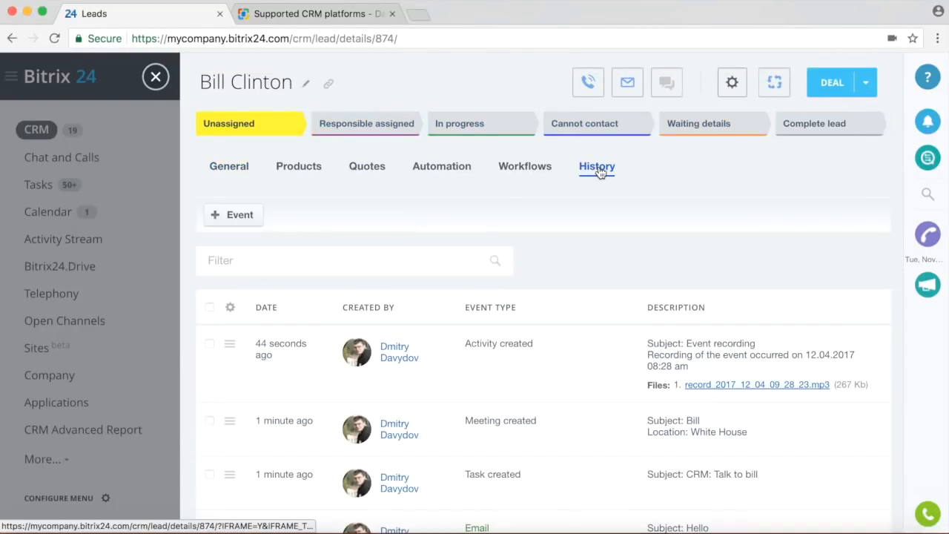
scroll(576, 271, down, 8)
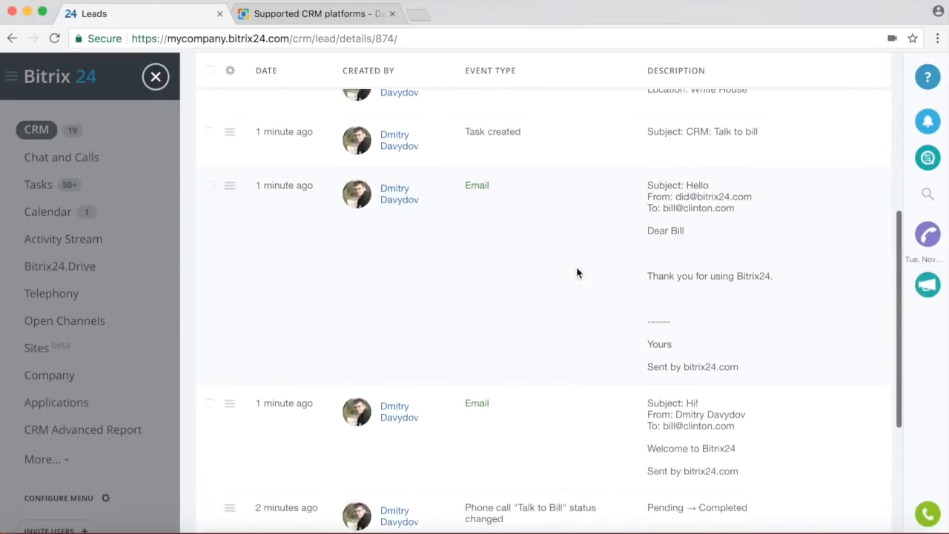
scroll(576, 272, up, 8)
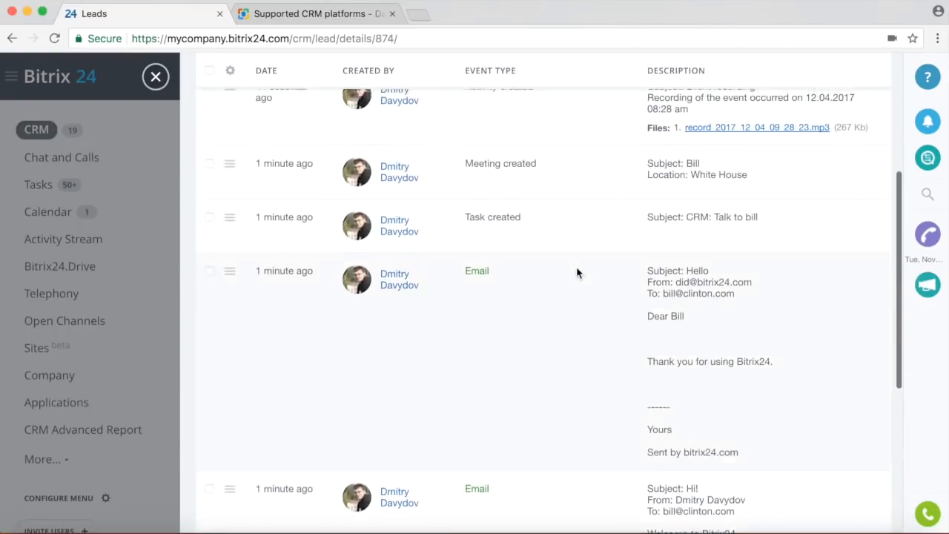
scroll(577, 272, up, 1)
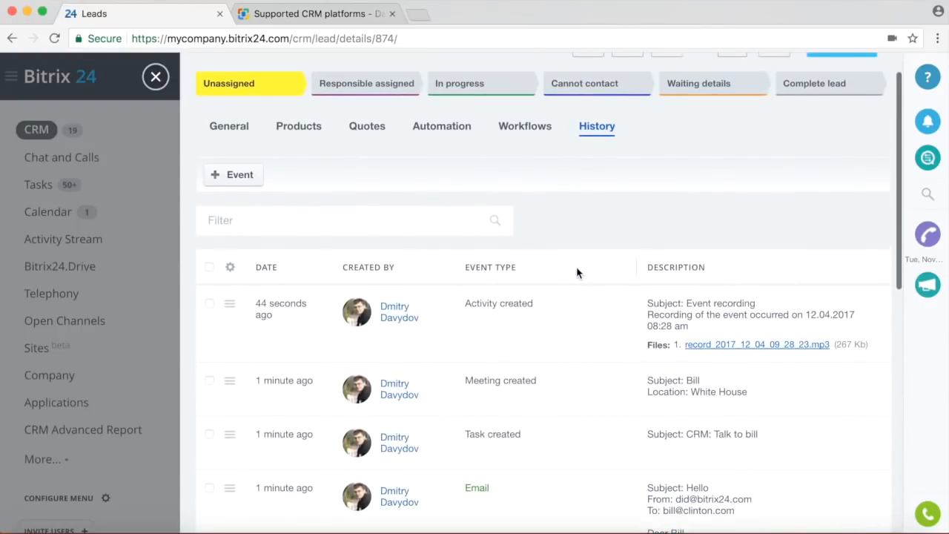
click(229, 127)
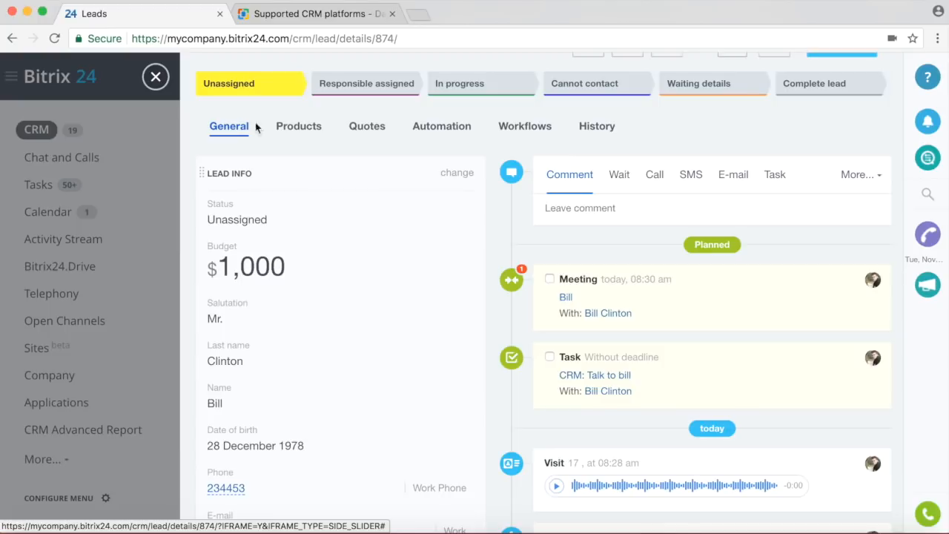
click(300, 128)
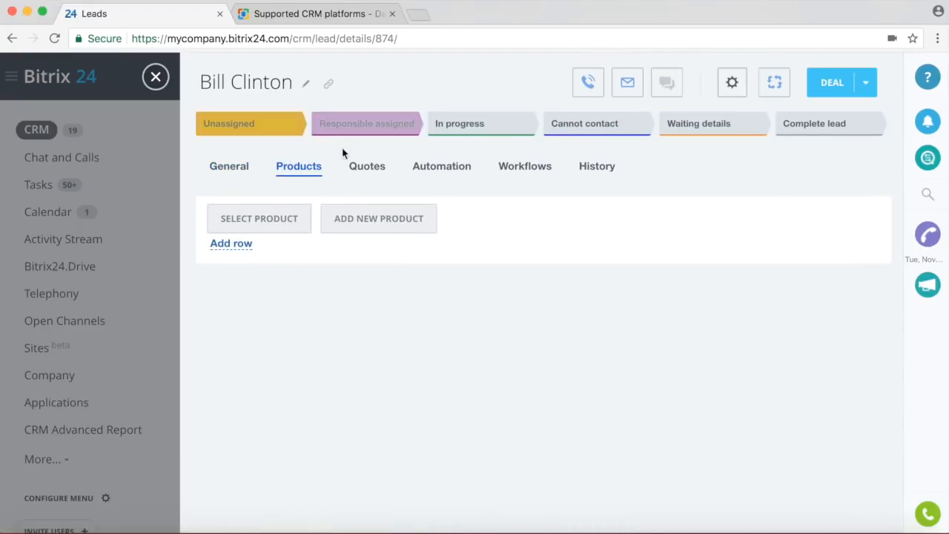
click(370, 171)
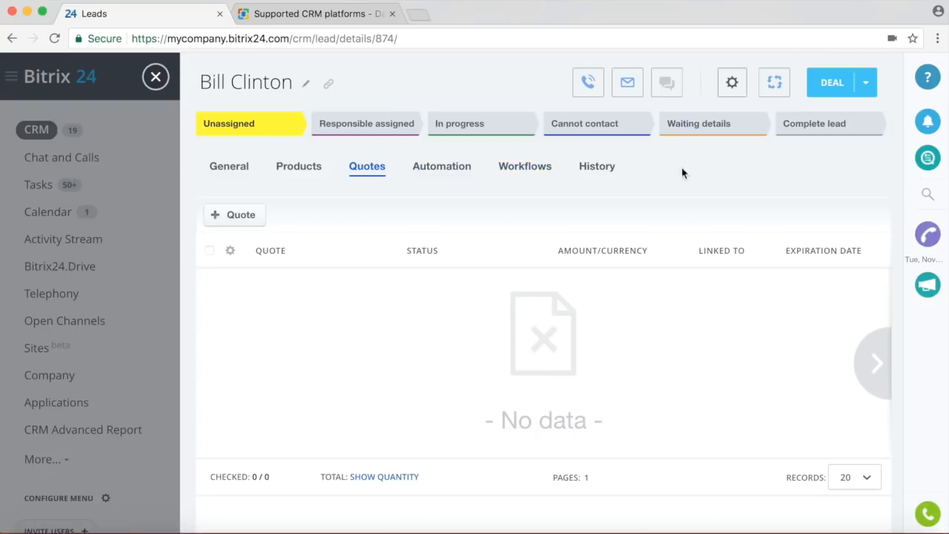
click(445, 175)
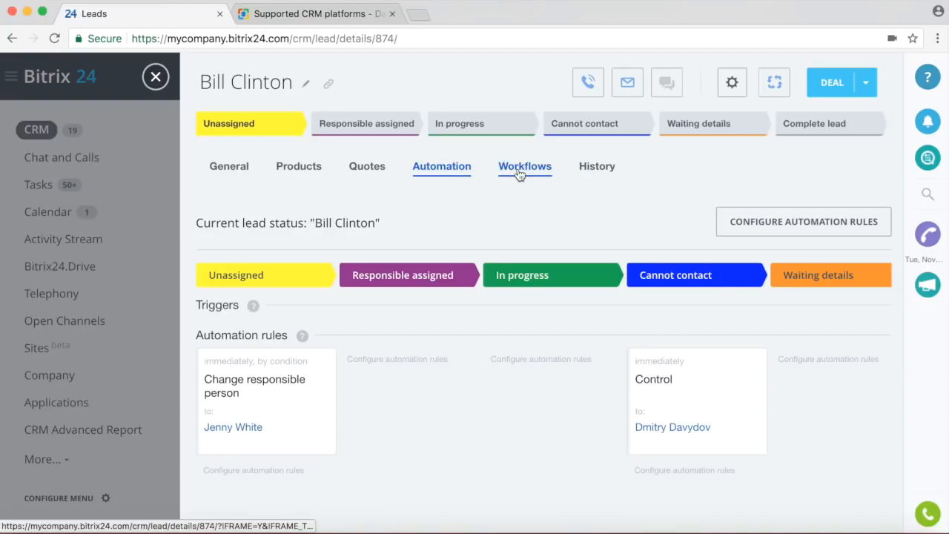
click(229, 168)
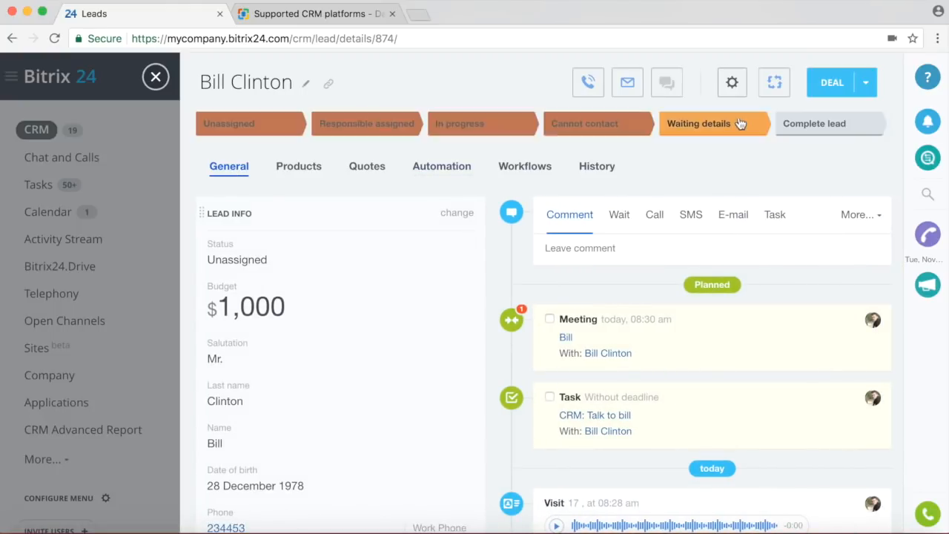
scroll(689, 189, down, 6)
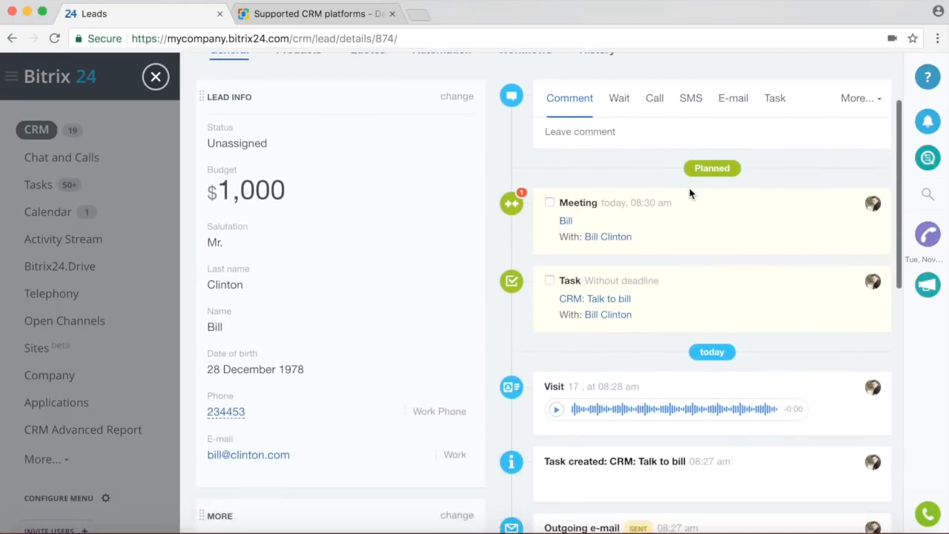
scroll(689, 191, down, 2)
scroll(689, 192, up, 8)
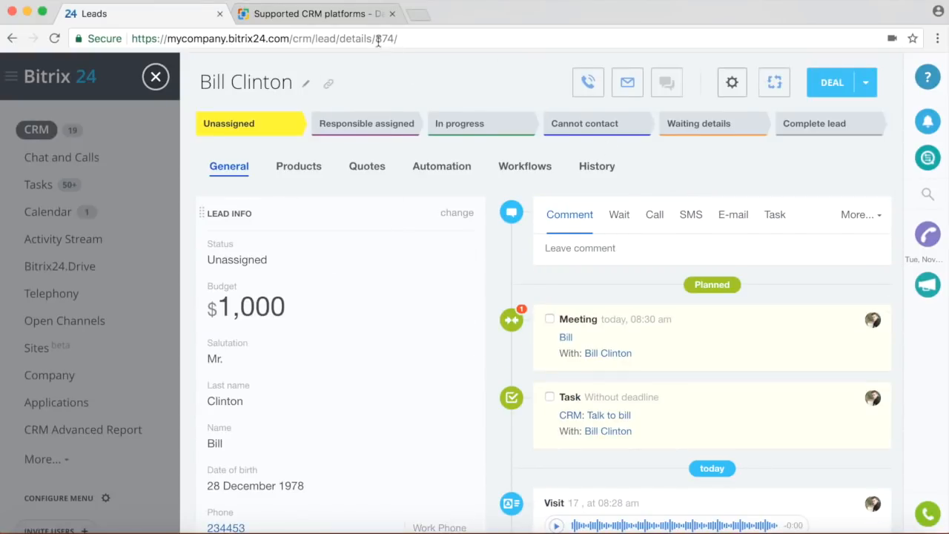
click(156, 78)
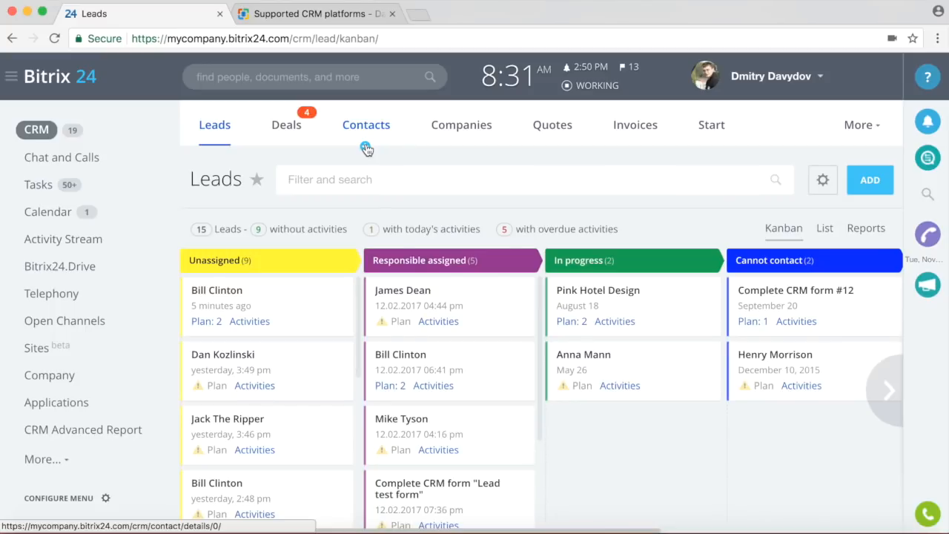
Start a new deal named XRay Machine with an amount of 10000.
click(289, 136)
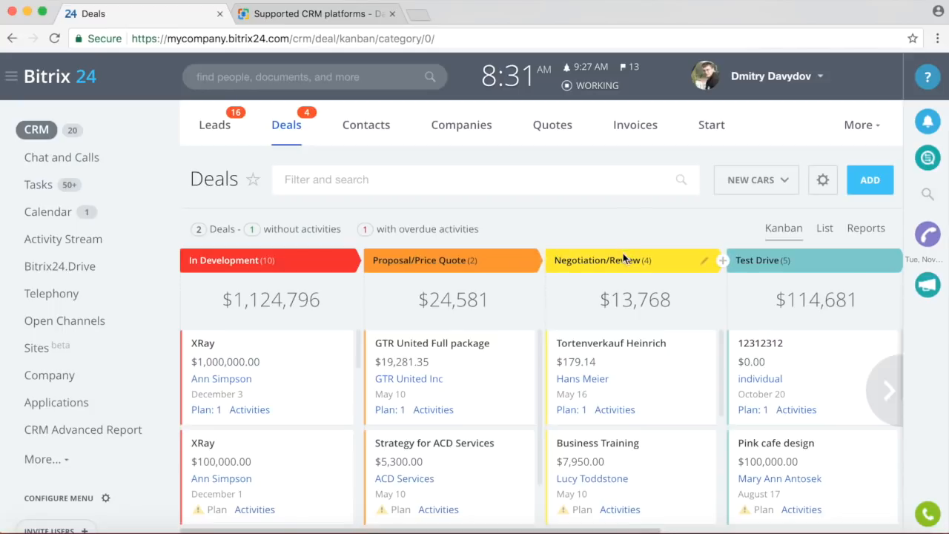
click(864, 178)
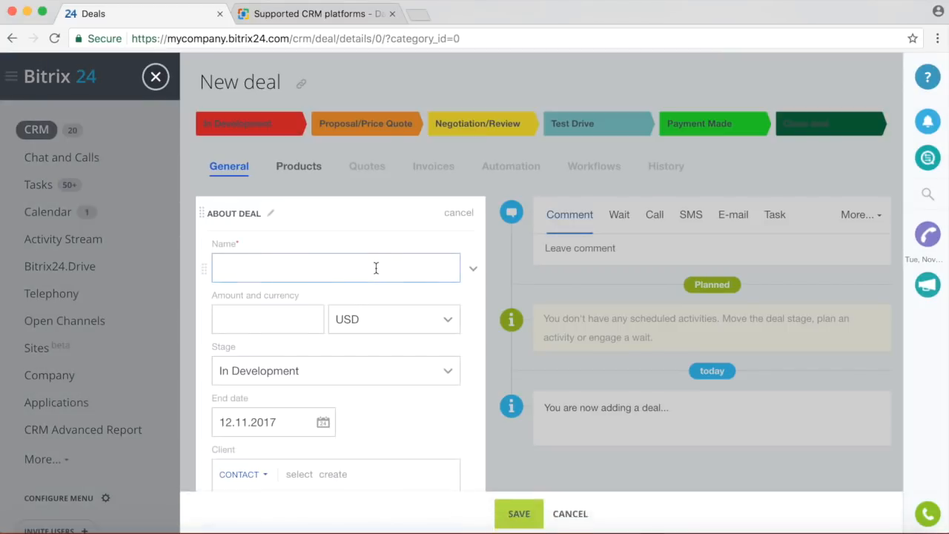
click(316, 268)
text(X)
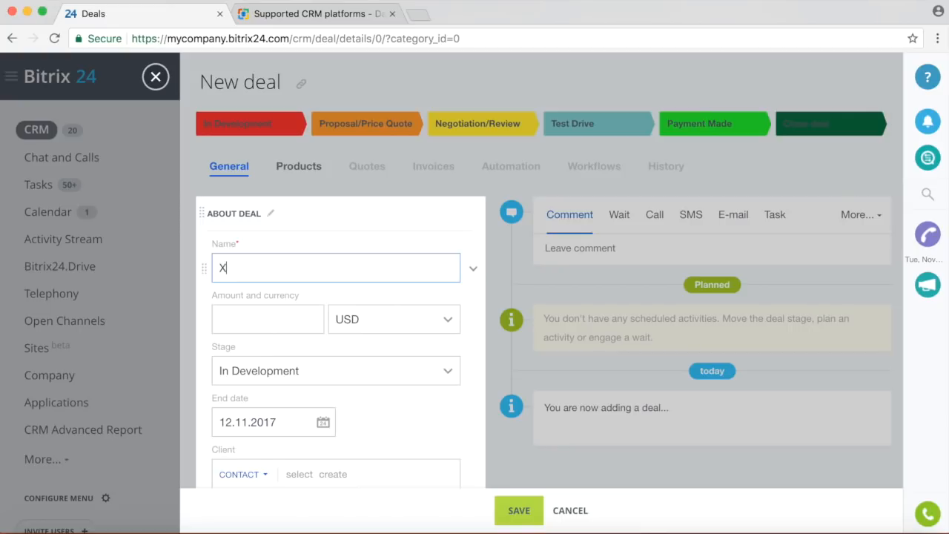
text(Ray Machine)
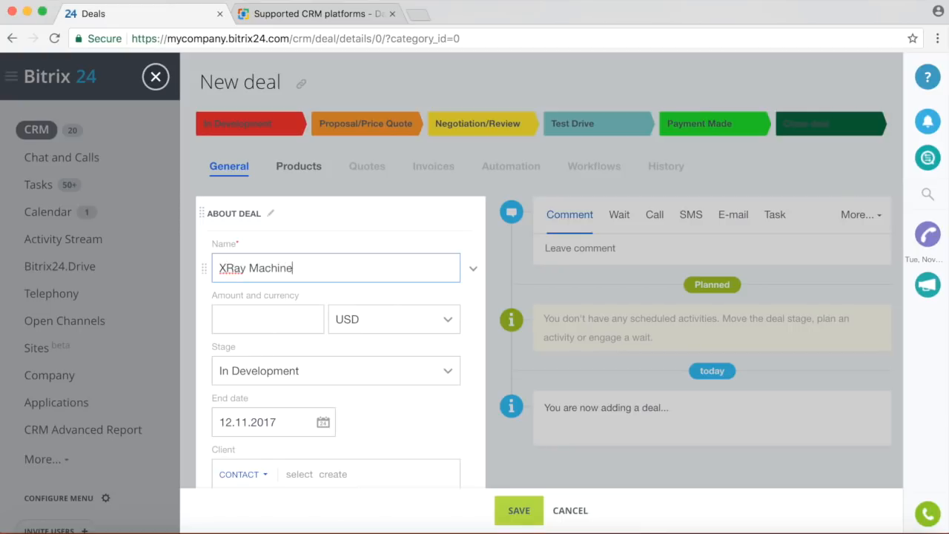
click(257, 325)
text(100000)
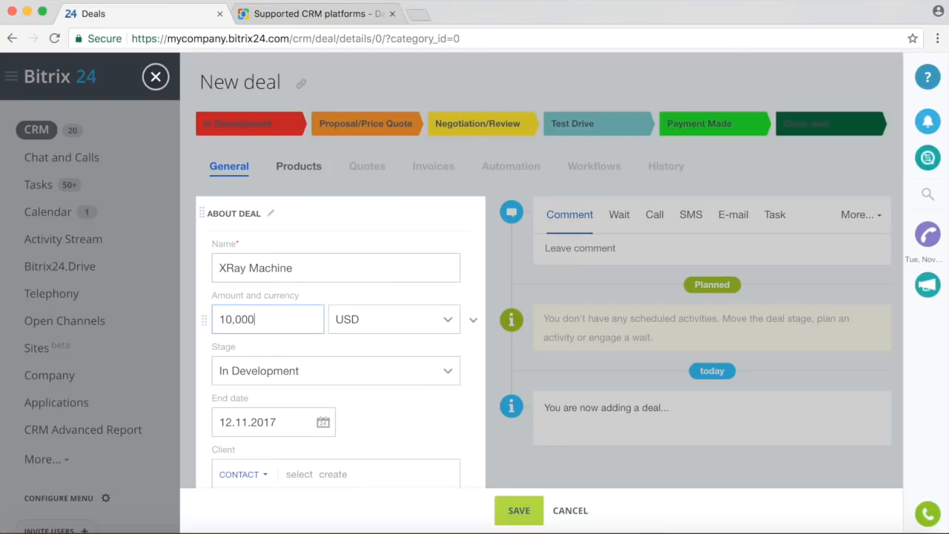
scroll(302, 322, down, 2)
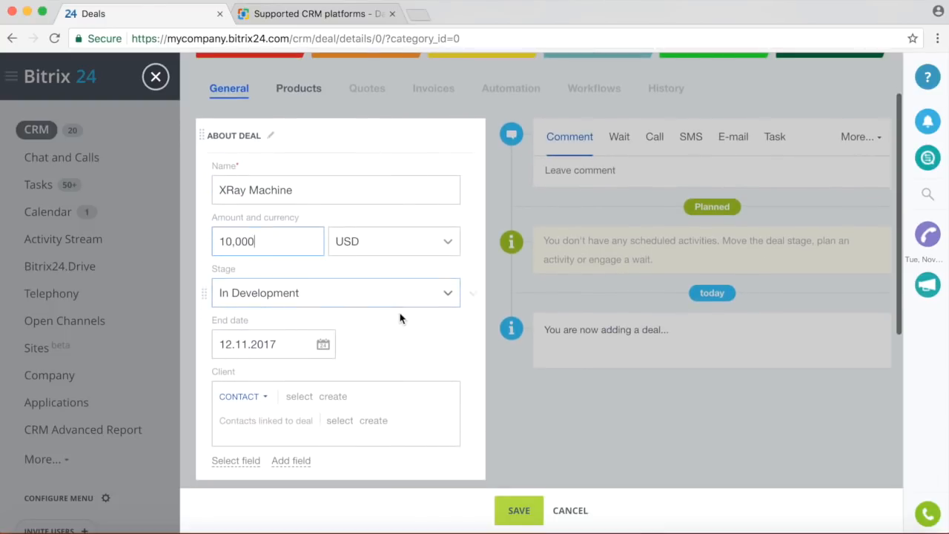
scroll(400, 322, down, 1)
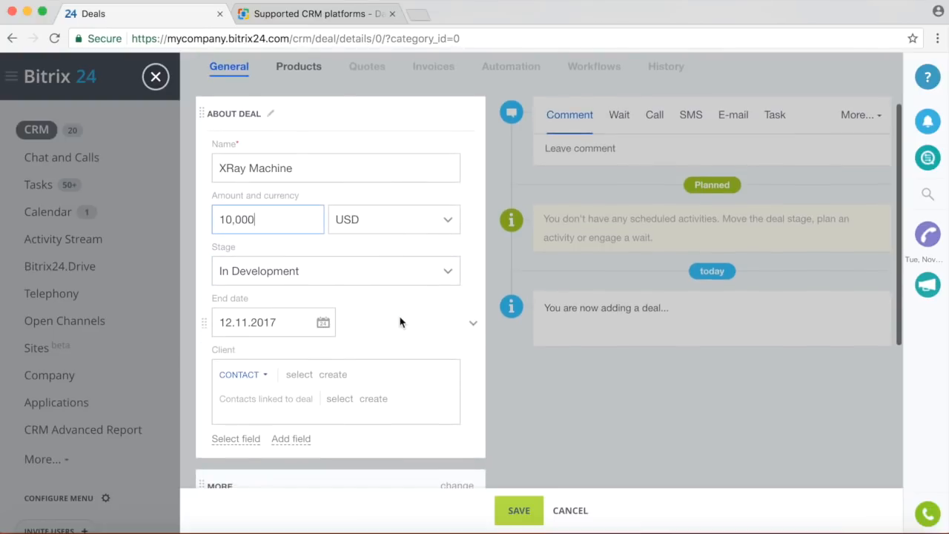
Switch the deal's client type to Company and link the Bitrix company.
click(255, 376)
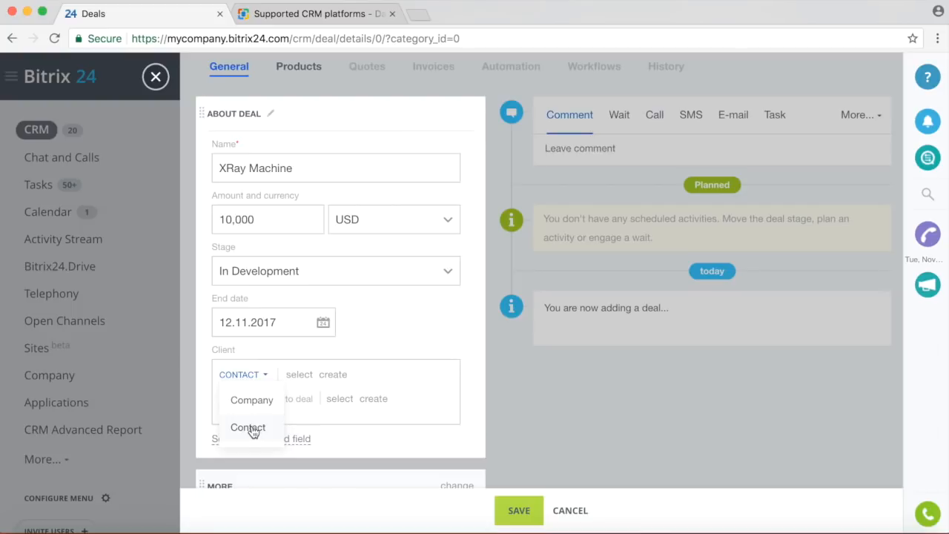
click(250, 400)
click(304, 375)
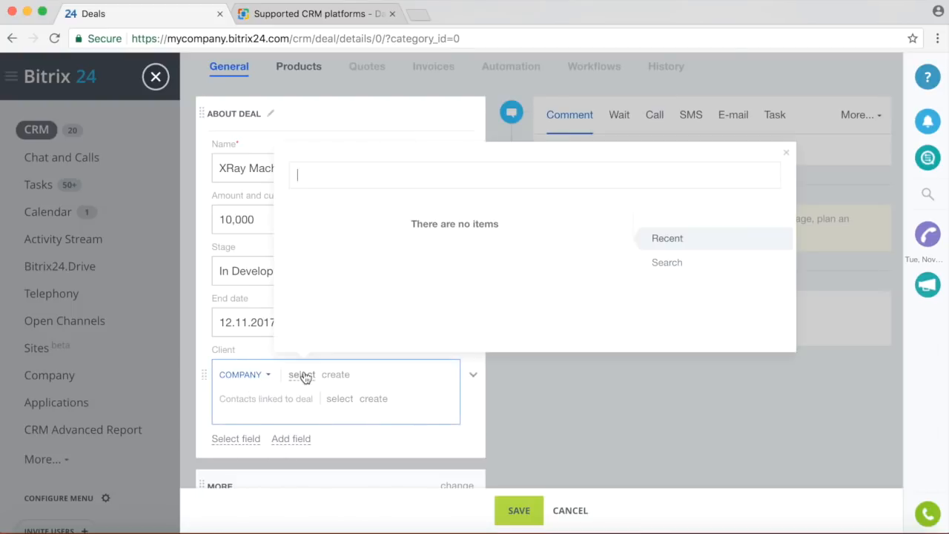
text(bitrix)
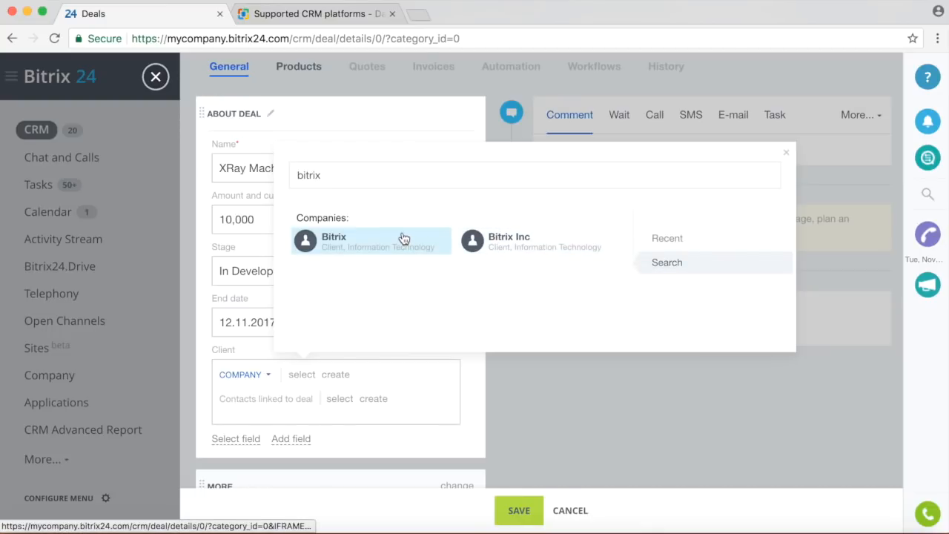
click(420, 239)
scroll(372, 302, down, 3)
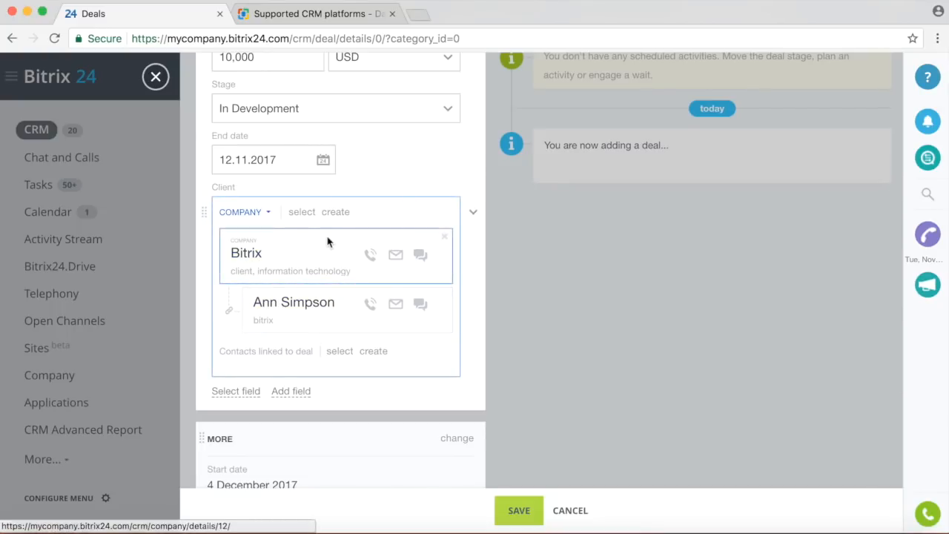
click(302, 213)
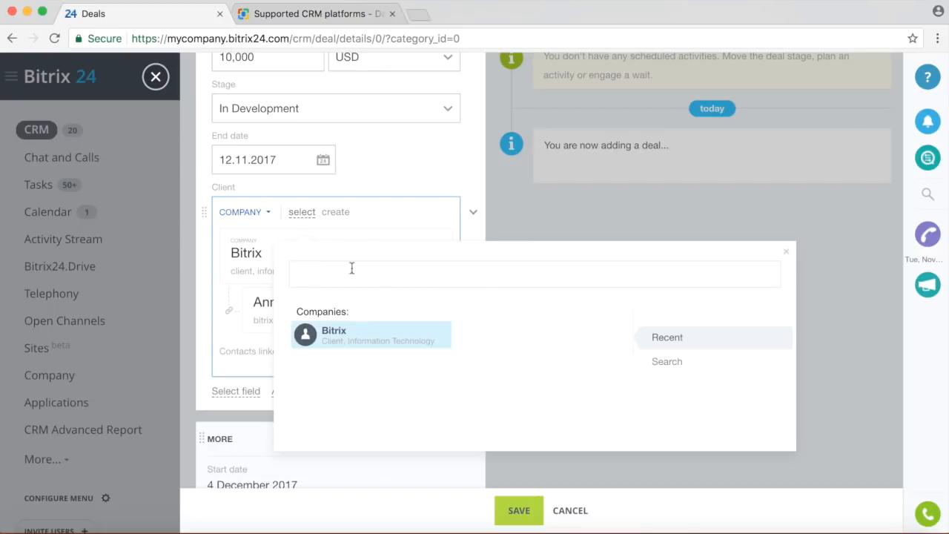
text(Bitrix)
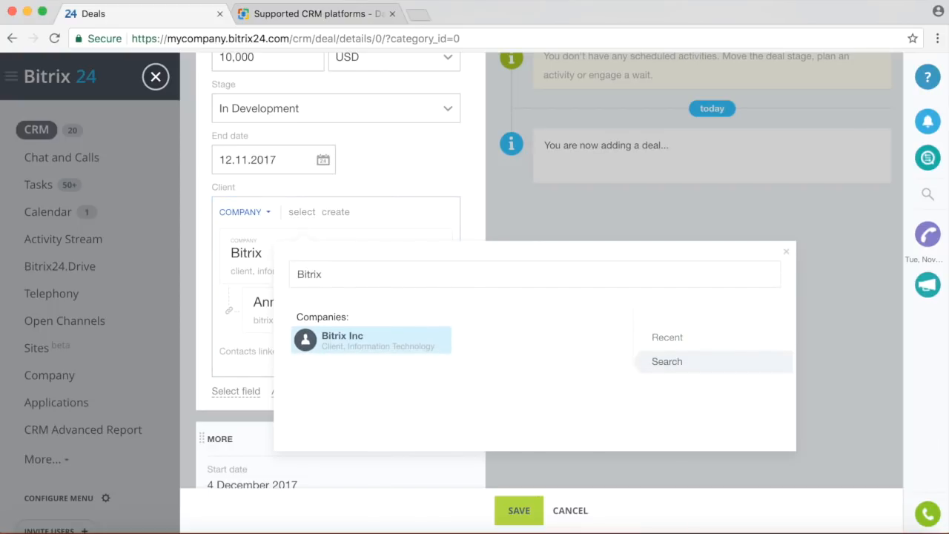
click(789, 255)
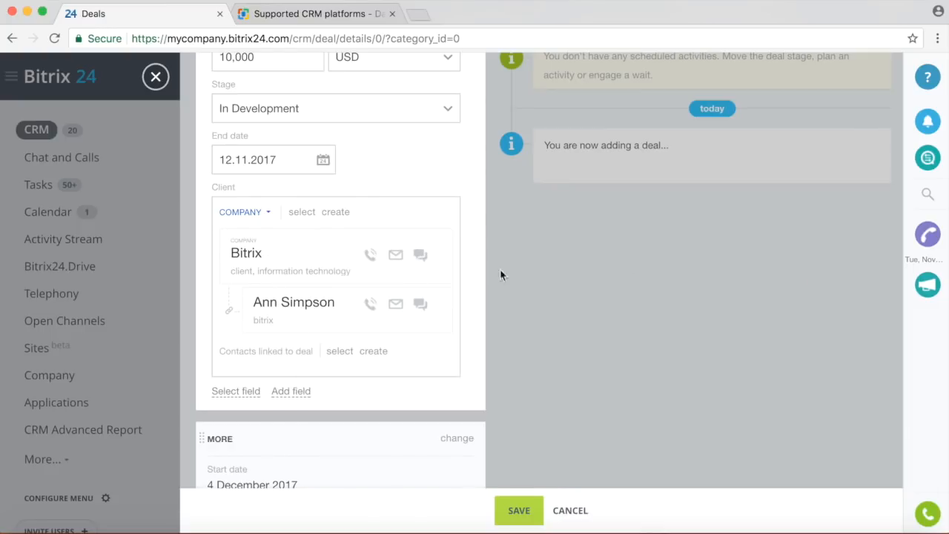
scroll(354, 335, down, 3)
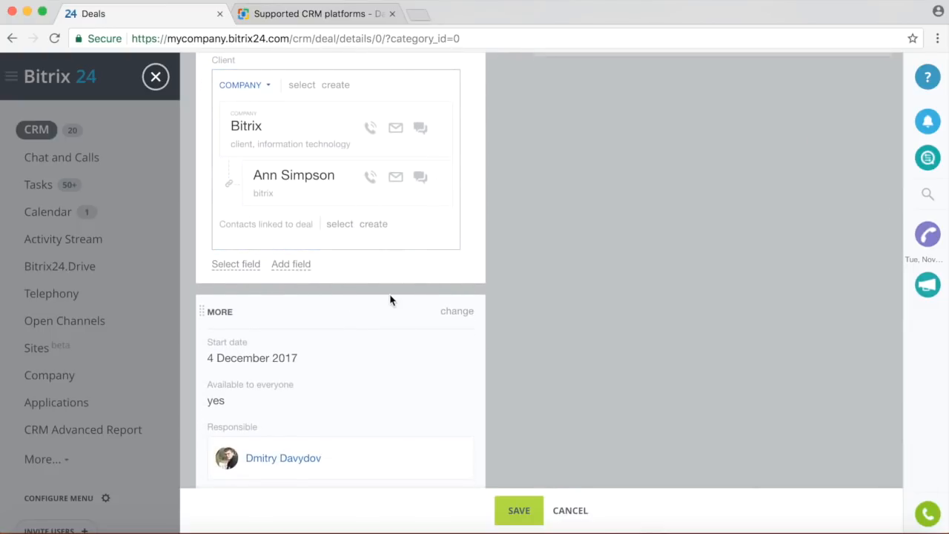
scroll(391, 300, down, 5)
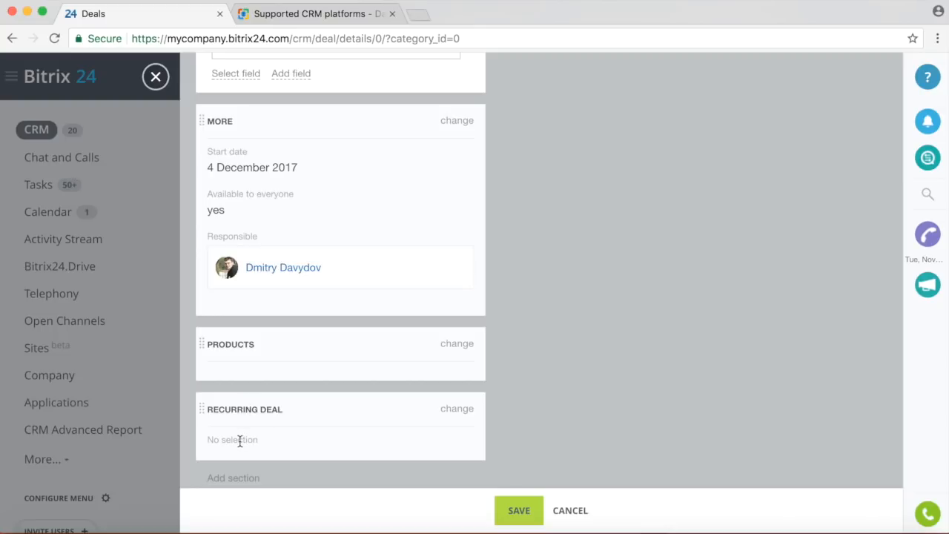
Open the new deal's Recurring Deal settings and show the Repeat frequency options.
click(459, 410)
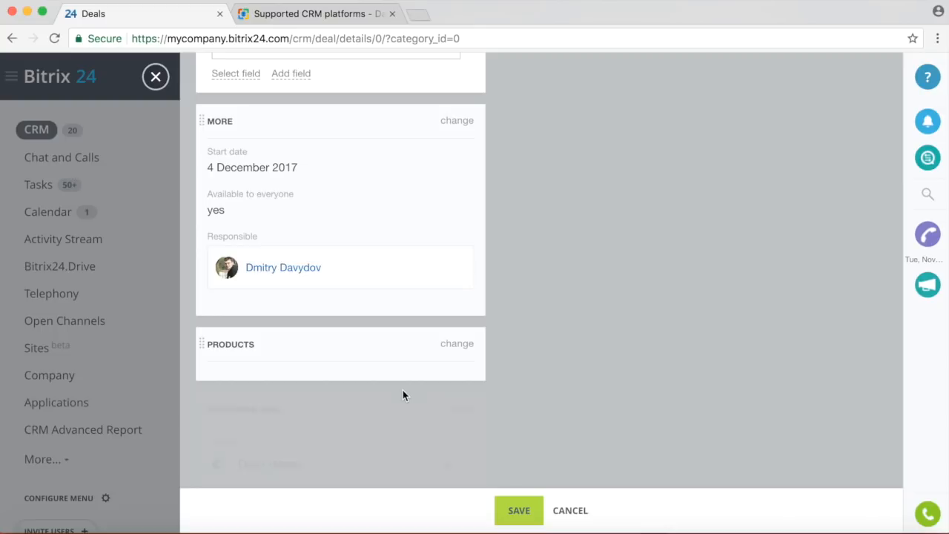
scroll(454, 390, down, 2)
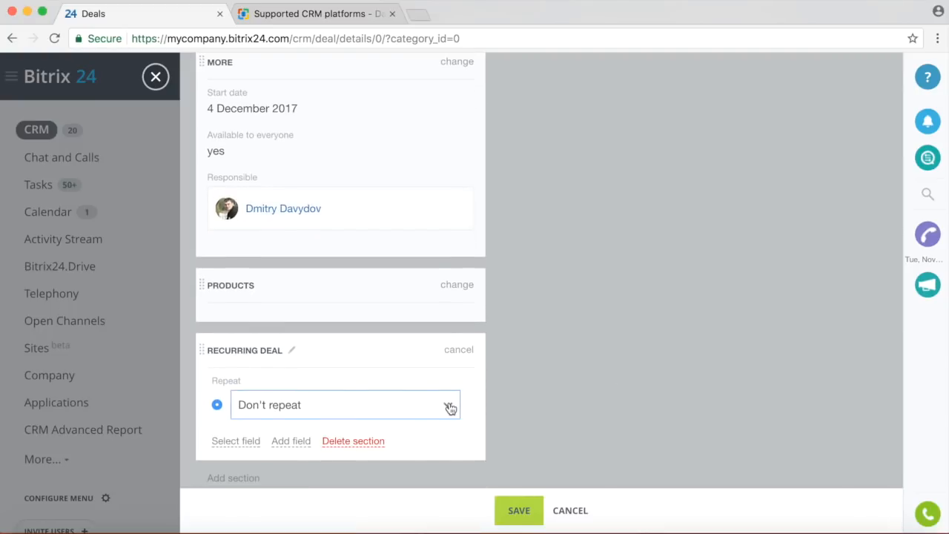
click(450, 408)
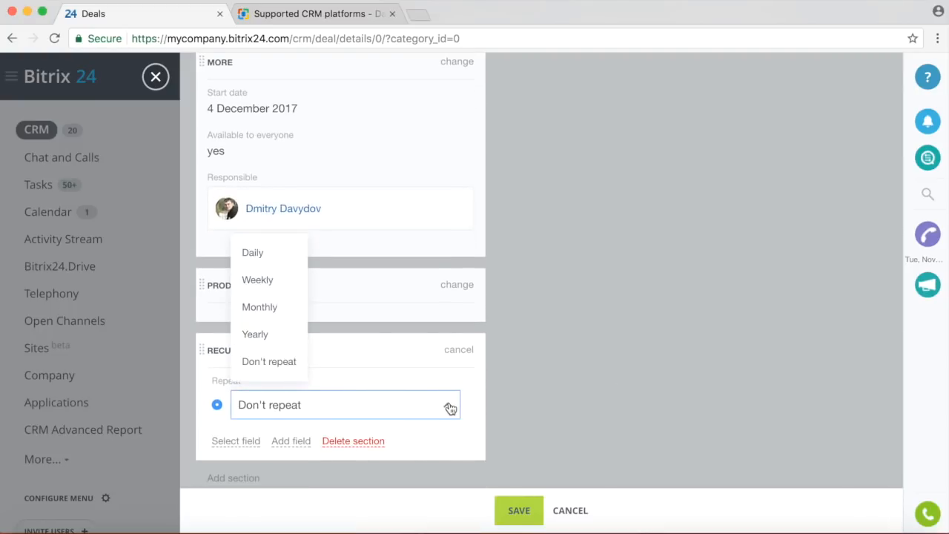
Discard the new deal and return to the Deals kanban board.
scroll(610, 403, up, 1)
scroll(610, 408, down, 1)
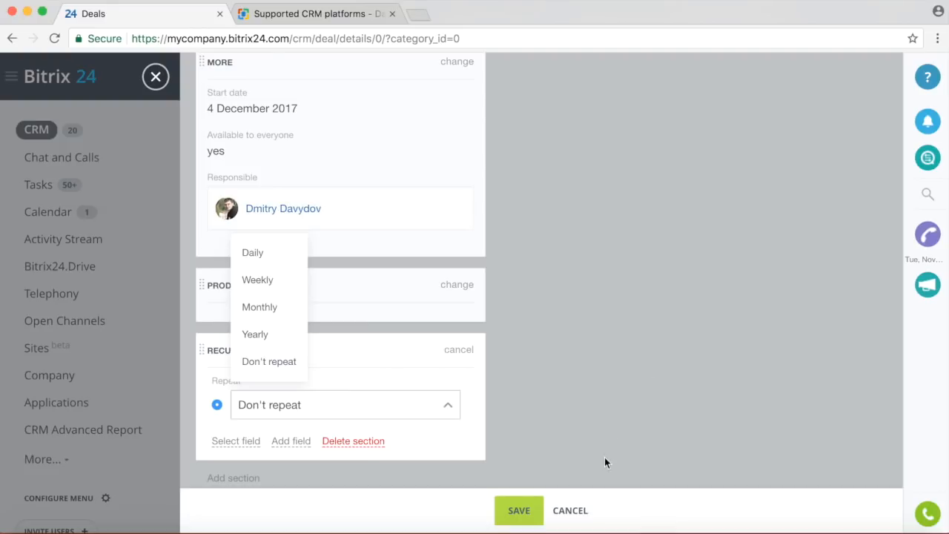
click(581, 510)
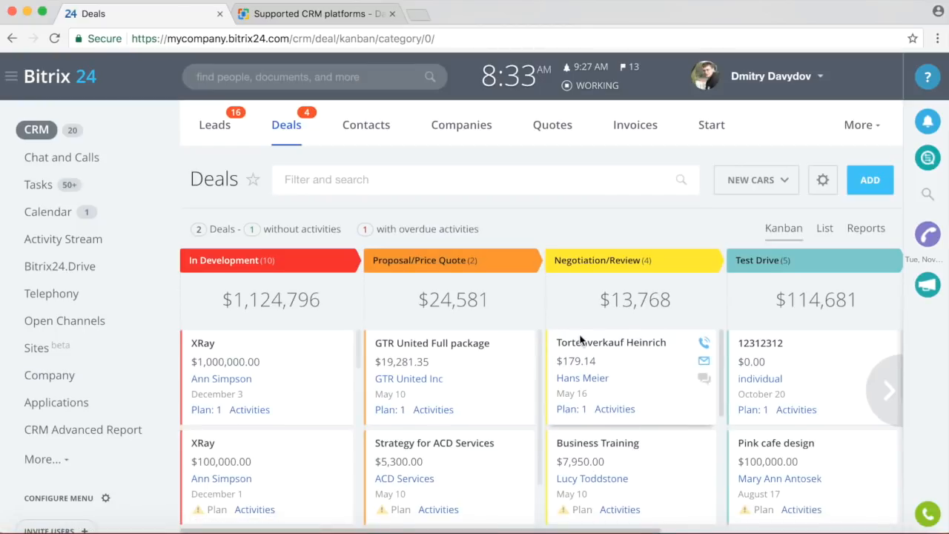
Drag the GTR United Full package deal to Negotiation/Review, then back to Proposal/Price Quote.
scroll(580, 341, down, 1)
scroll(580, 341, up, 1)
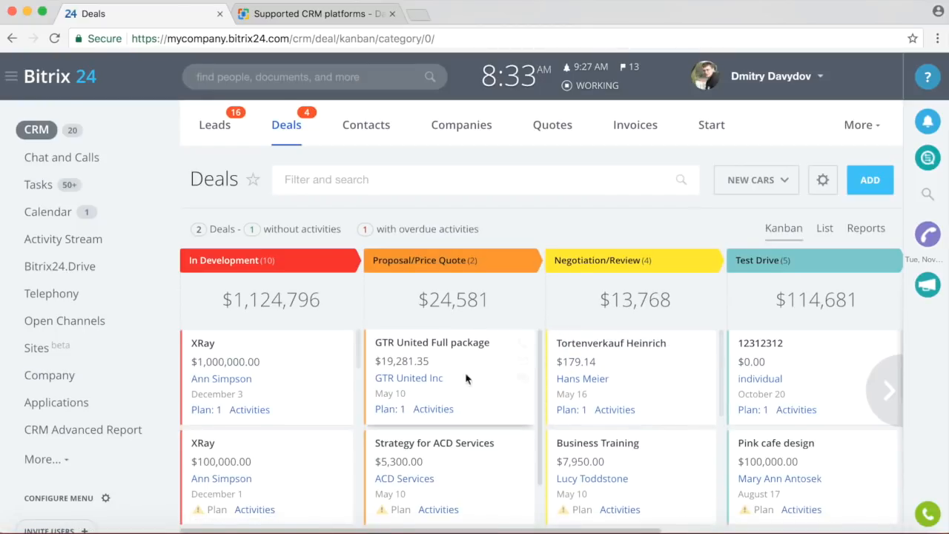
drag(417, 352, 593, 348)
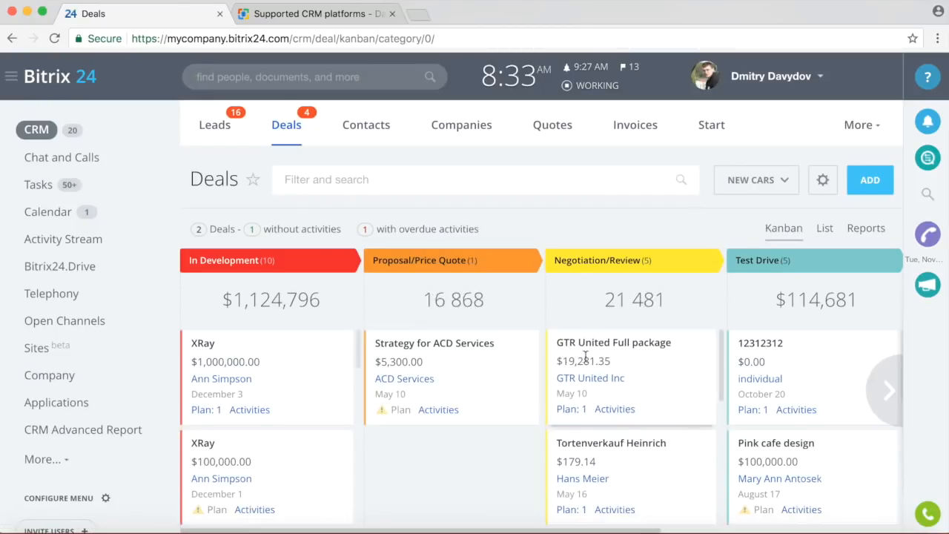
drag(699, 346, 456, 445)
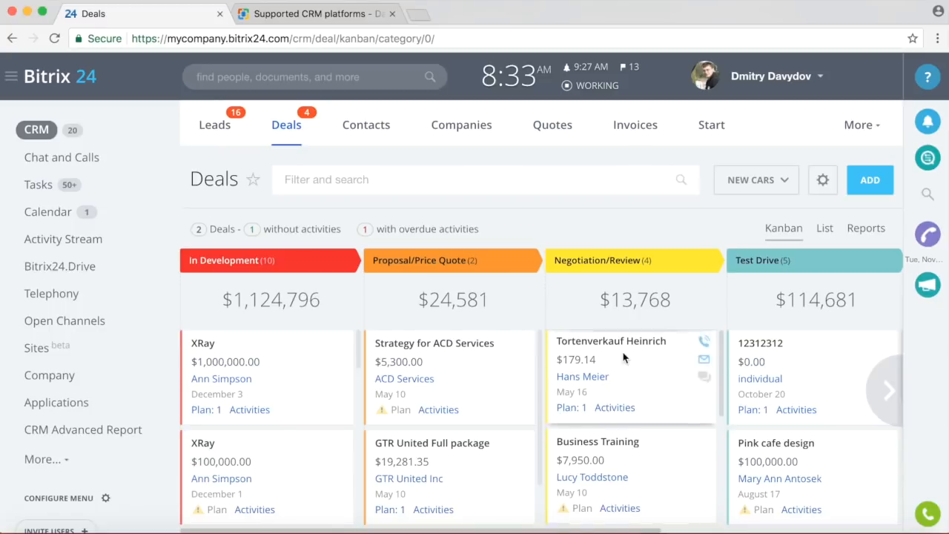
Scroll across the Deals board and show the list of deal pipelines.
scroll(623, 352, down, 1)
scroll(619, 339, right, 2)
scroll(619, 339, right, 3)
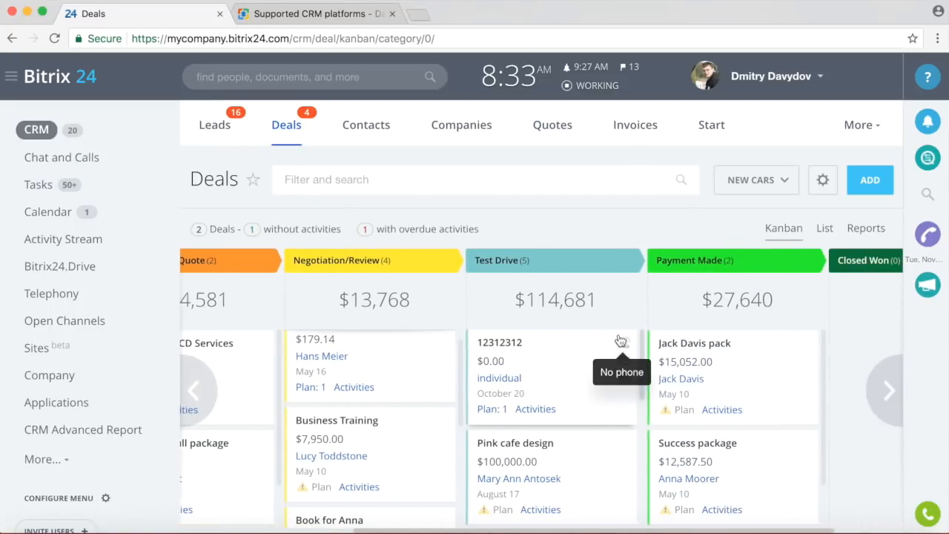
scroll(619, 339, left, 4)
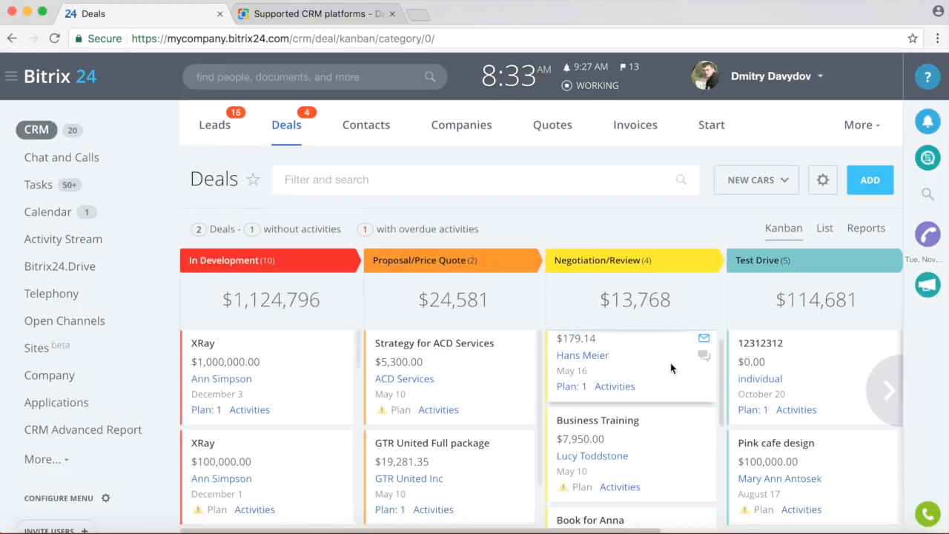
click(770, 181)
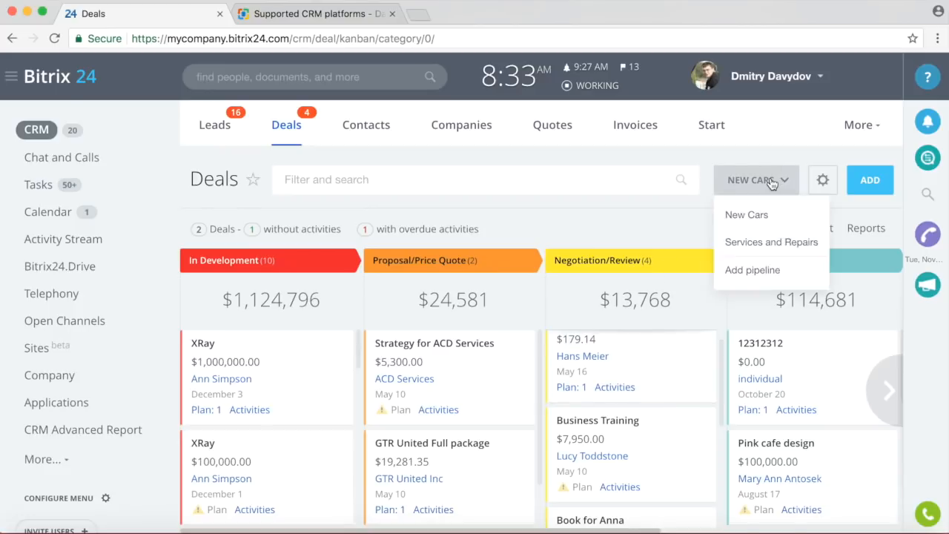
click(603, 179)
click(655, 162)
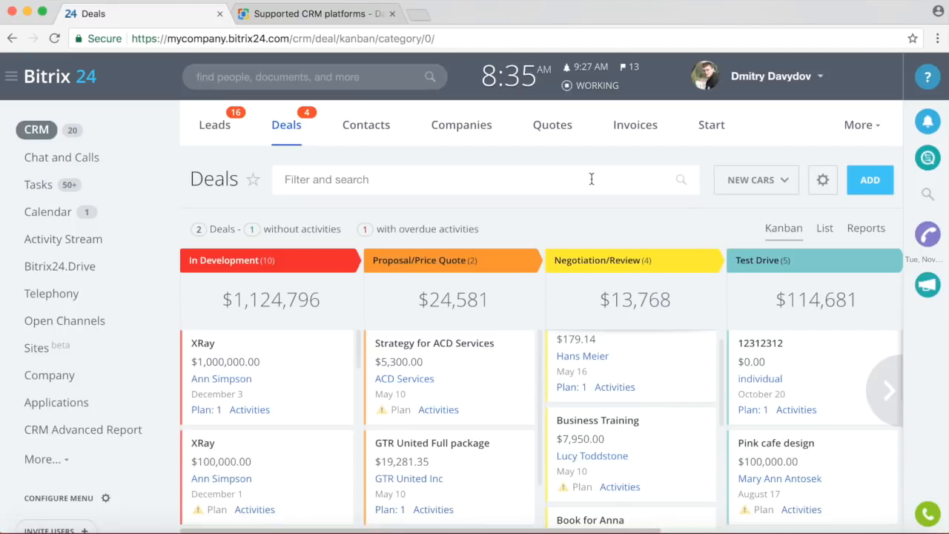
click(377, 124)
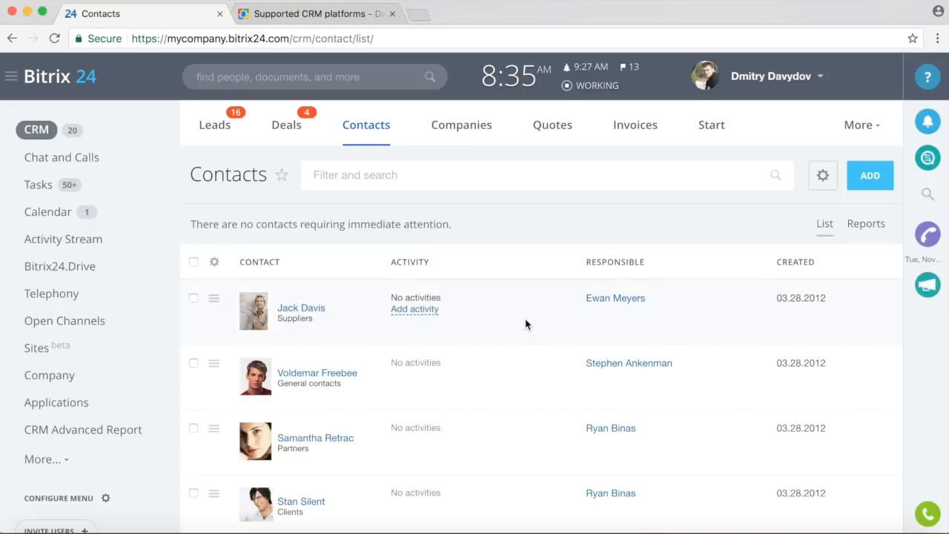
Open the first contact's details and scroll through them.
scroll(505, 311, down, 3)
click(299, 244)
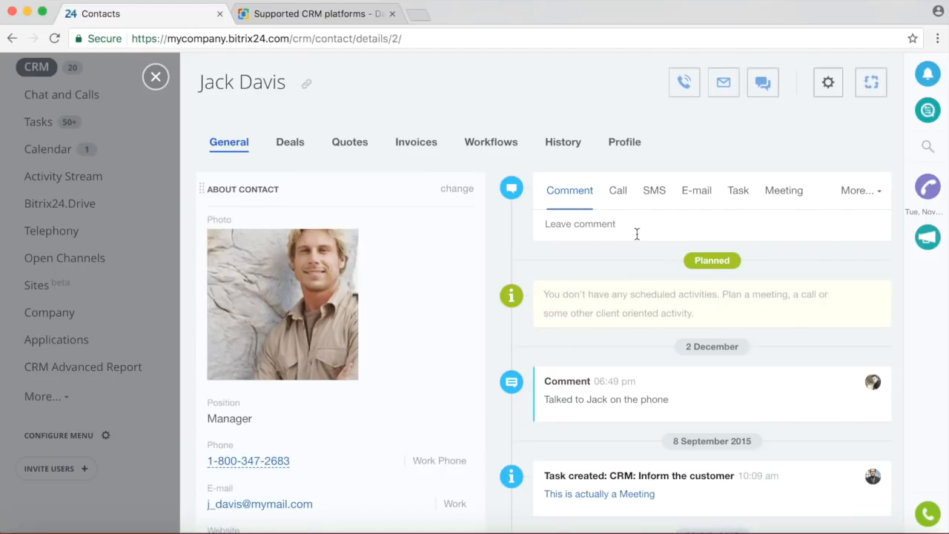
scroll(476, 255, down, 2)
scroll(476, 256, down, 10)
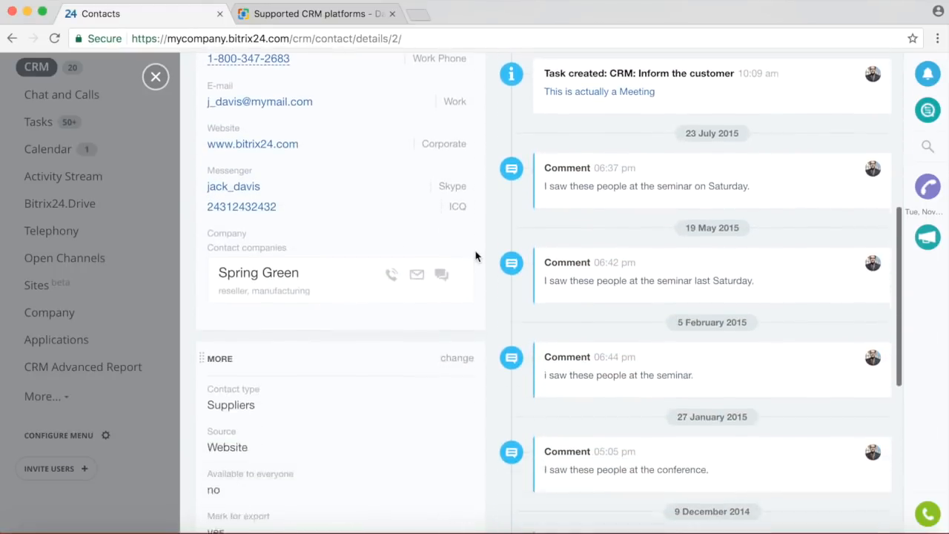
scroll(476, 256, up, 12)
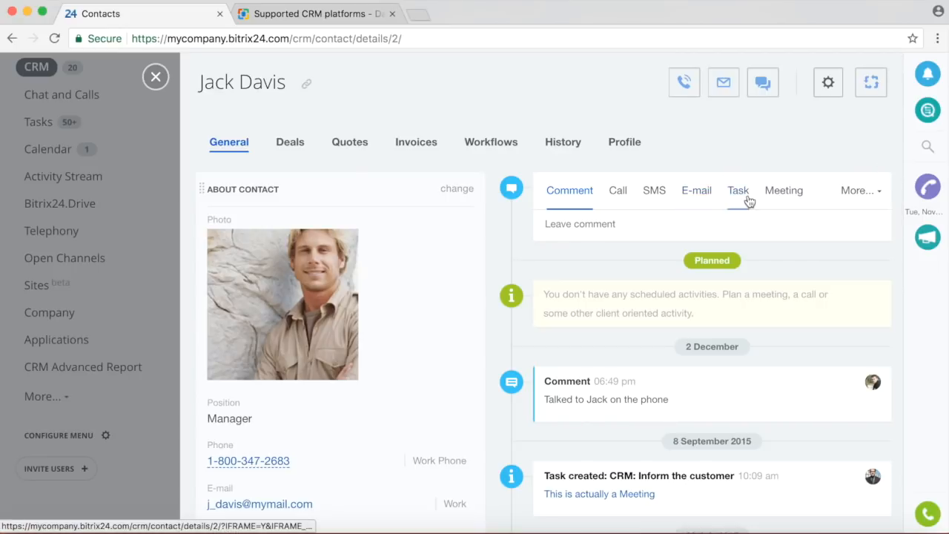
Close the contact slider and switch to the Companies list.
click(156, 77)
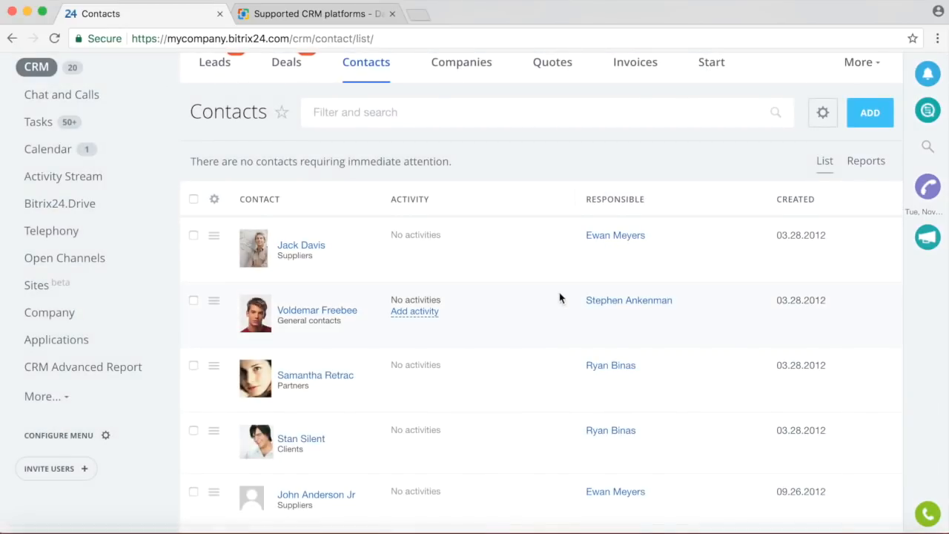
scroll(559, 292, up, 2)
click(475, 128)
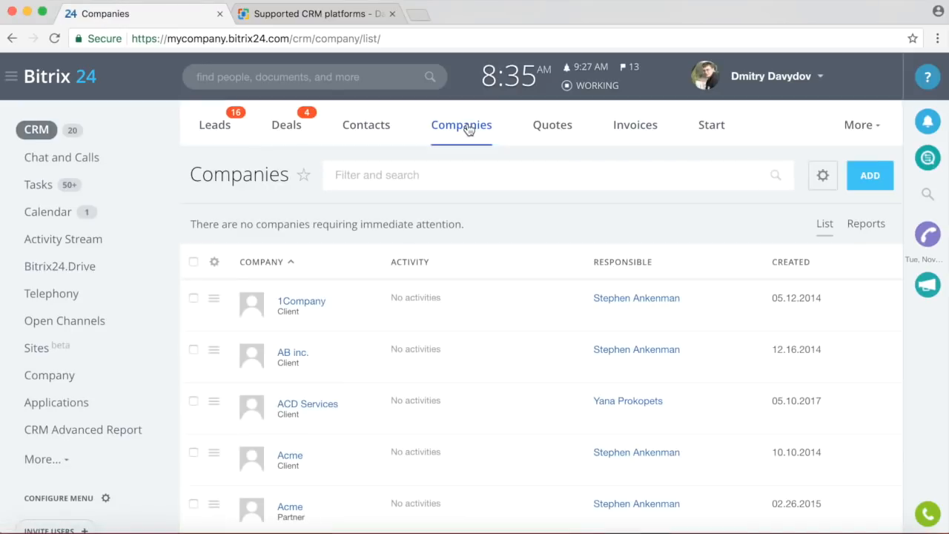
click(310, 303)
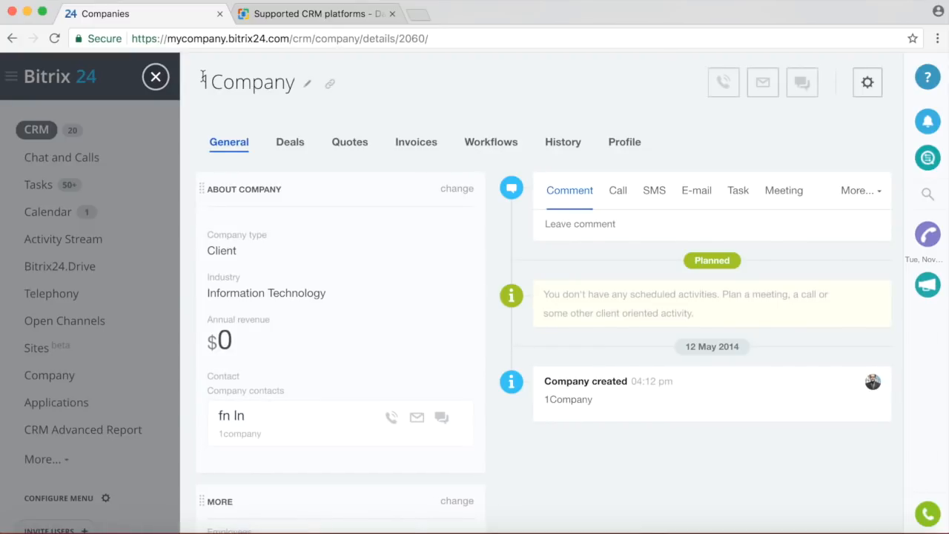
click(157, 77)
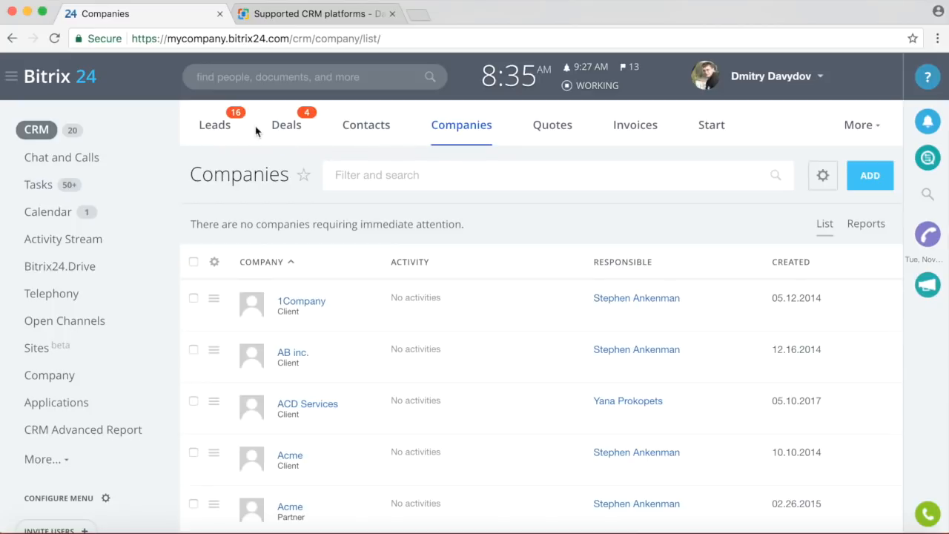
click(215, 126)
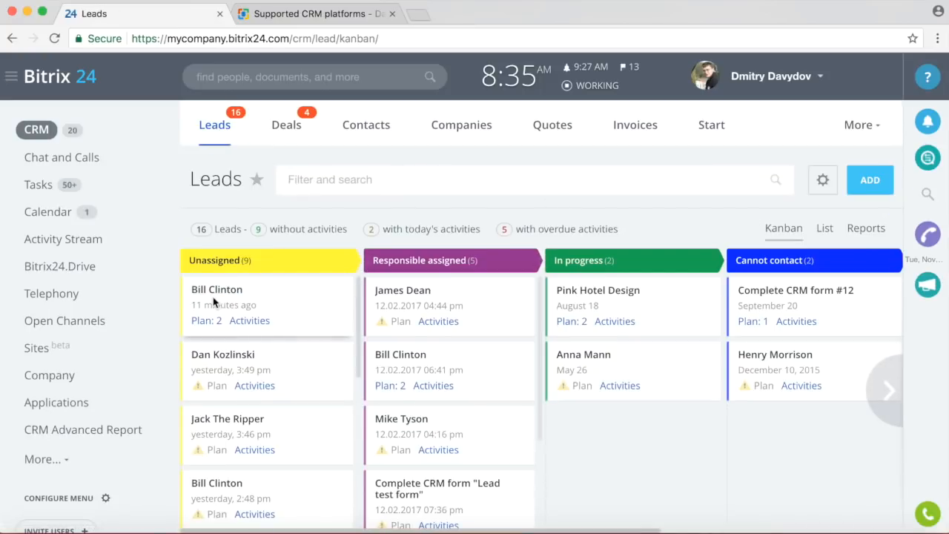
Open the first Unassigned lead, pick Deal + Contact + Company conversion, then cancel and close it.
click(215, 290)
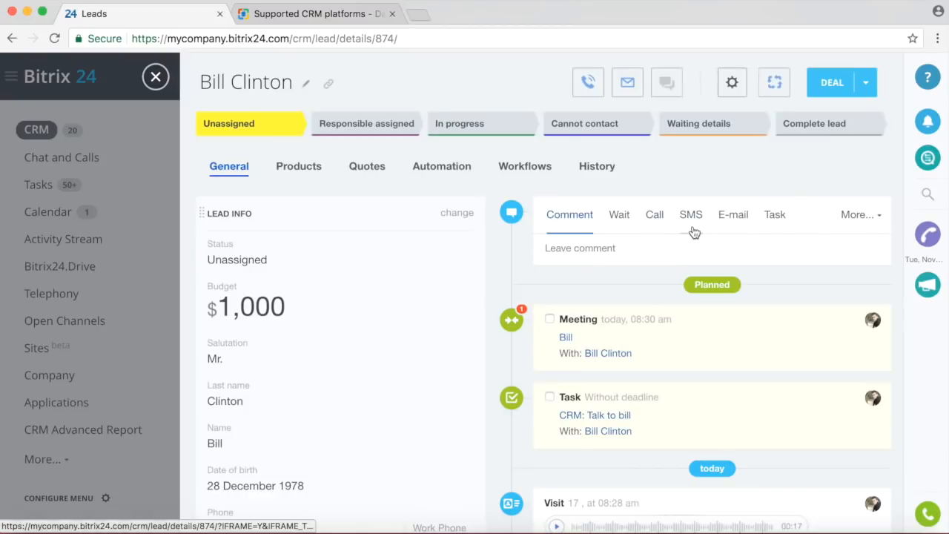
click(865, 87)
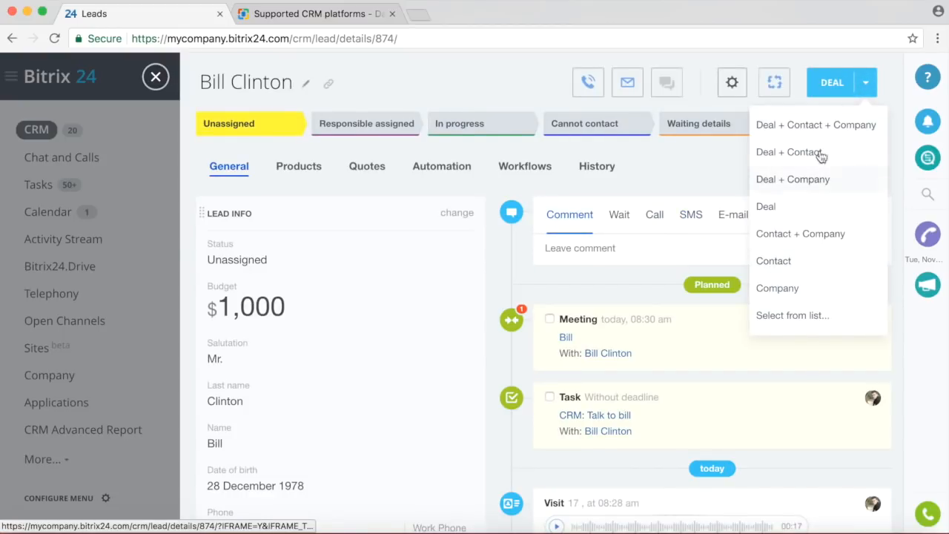
click(807, 126)
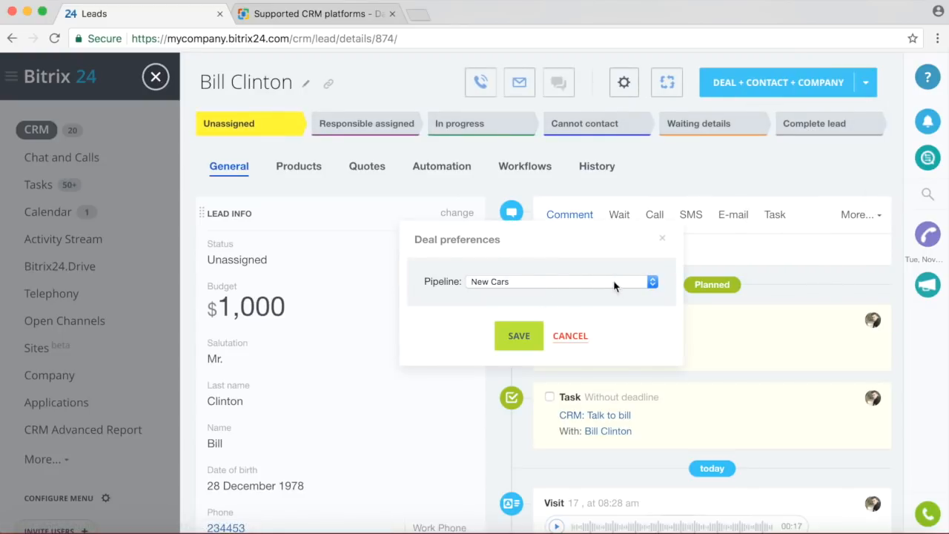
click(568, 337)
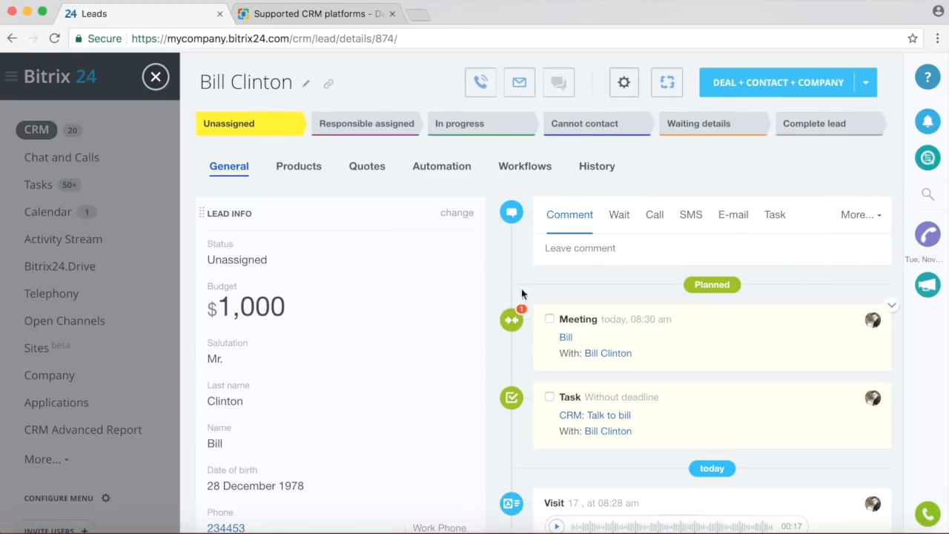
click(156, 77)
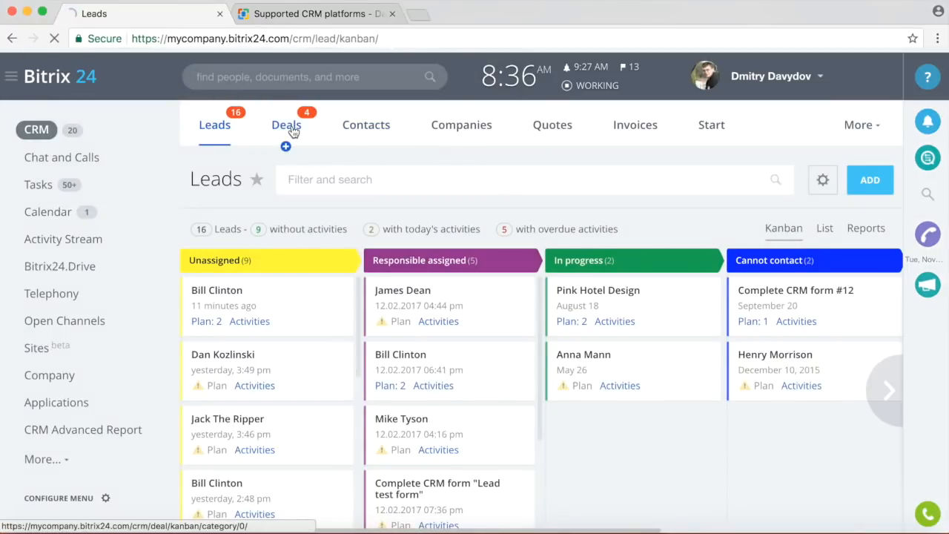
Open the XRay deal, cancel generating an invoice from it, close it, and switch to Quotes.
click(293, 131)
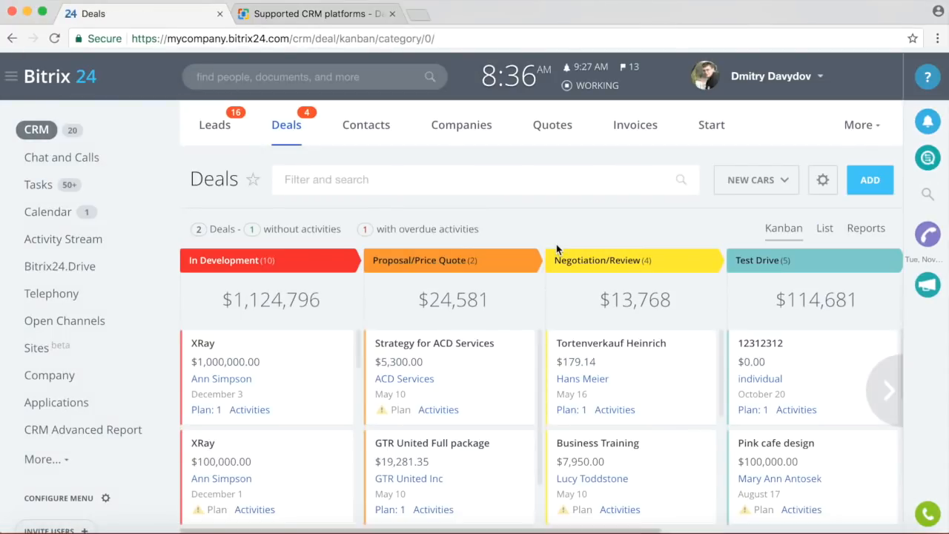
click(204, 344)
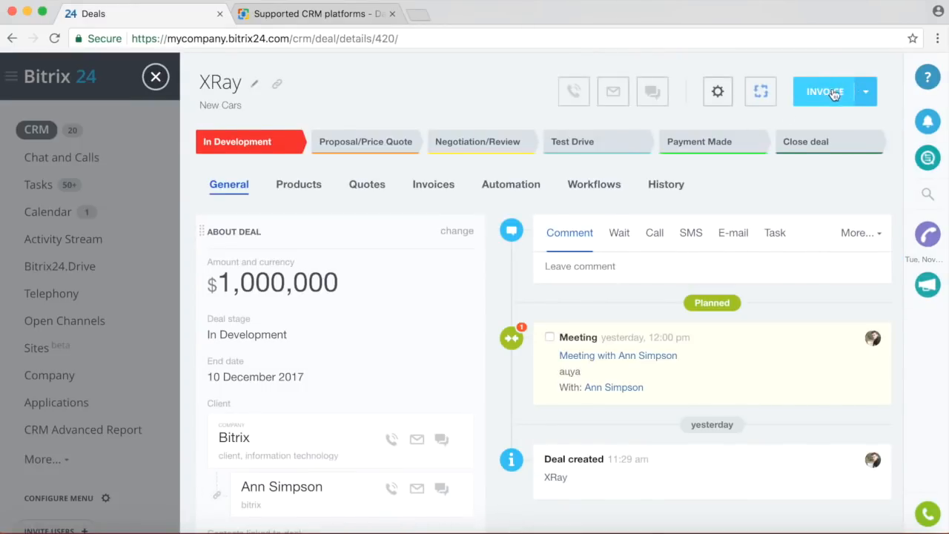
click(825, 92)
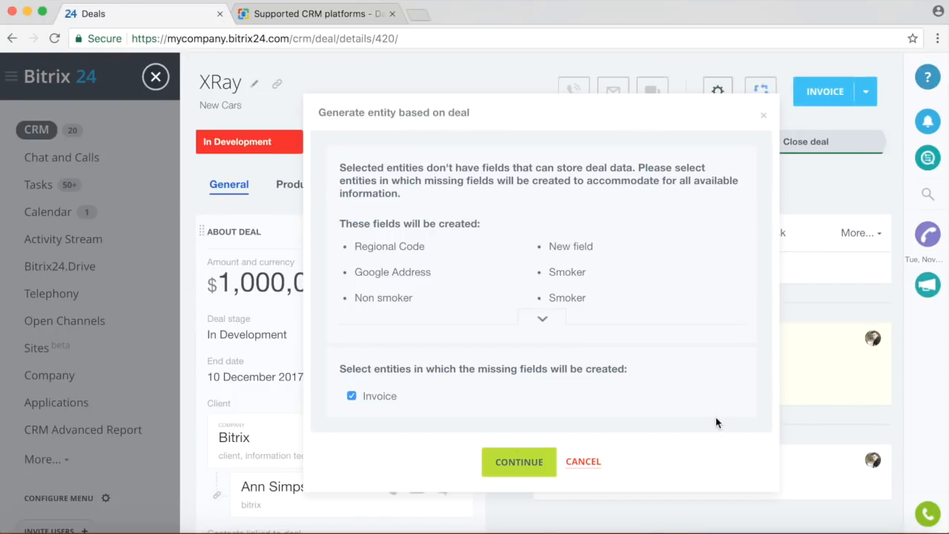
click(589, 469)
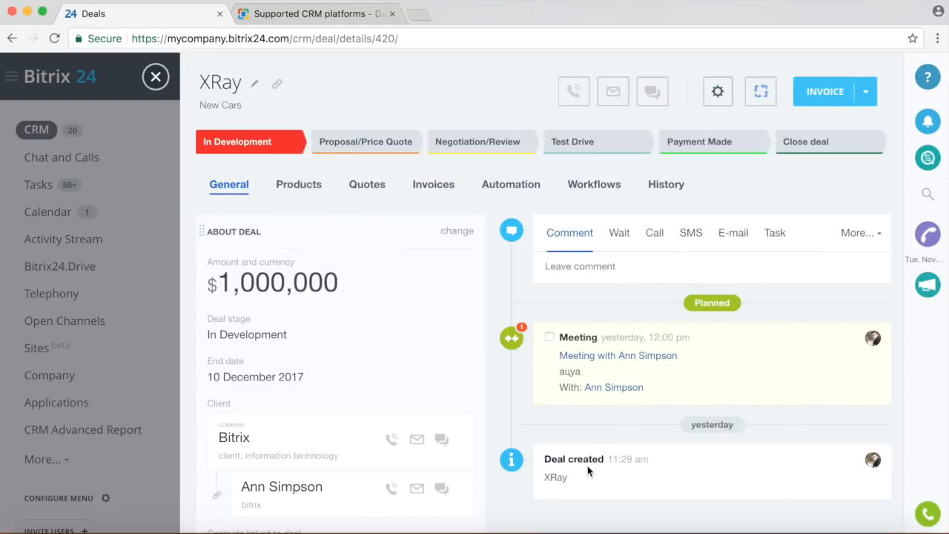
click(157, 77)
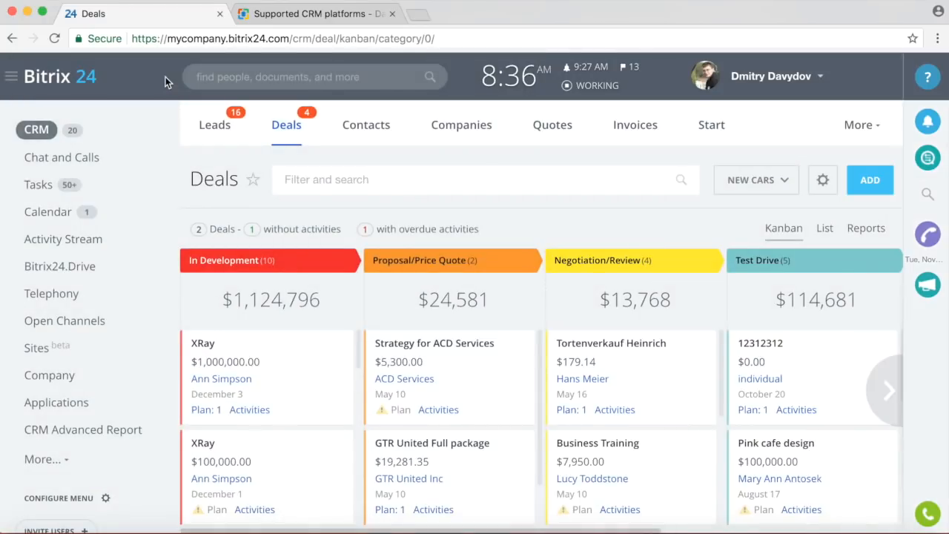
click(549, 131)
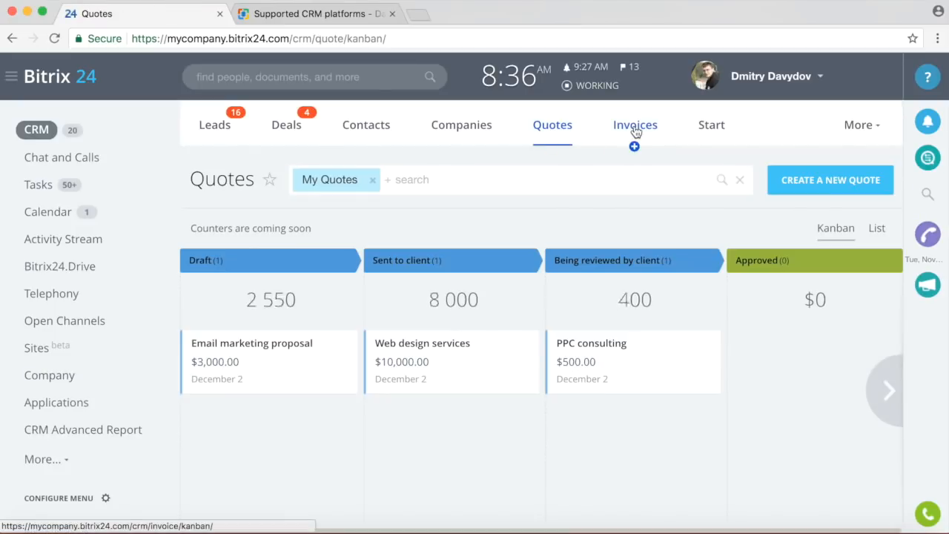
Switch between the Invoices and Quotes boards, then open the More menu on Invoices.
click(635, 132)
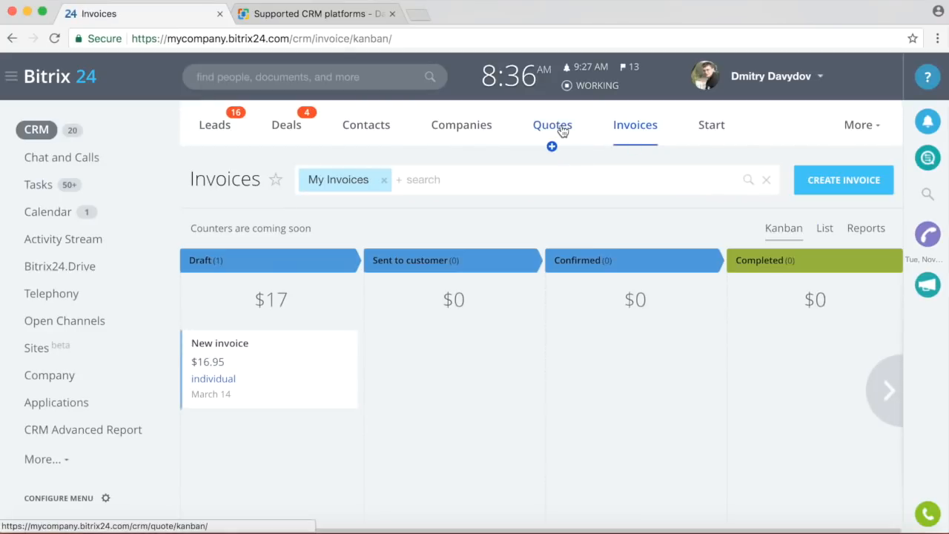
click(561, 131)
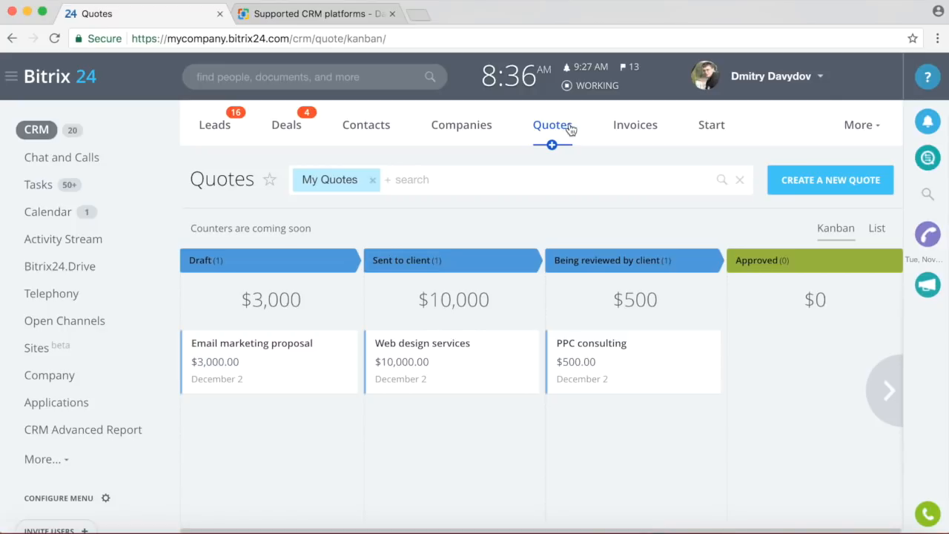
click(632, 126)
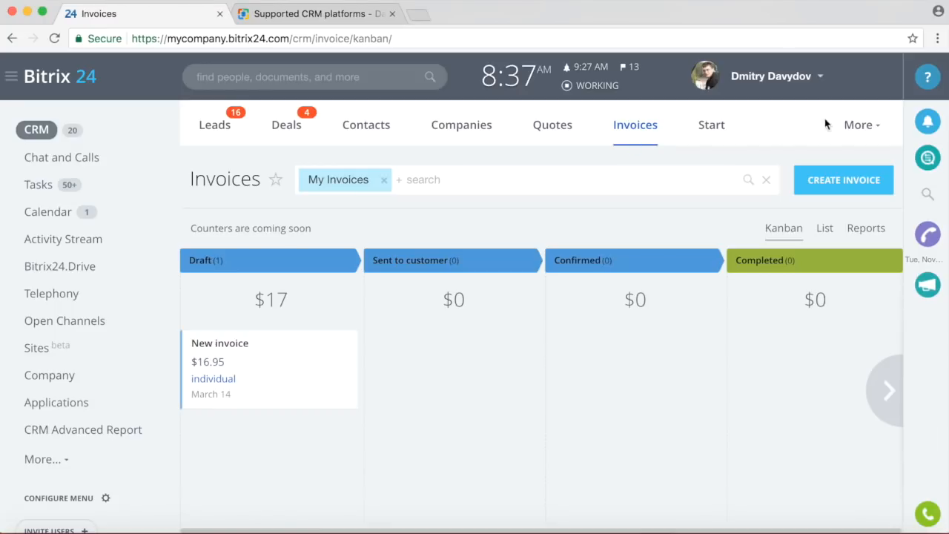
click(853, 125)
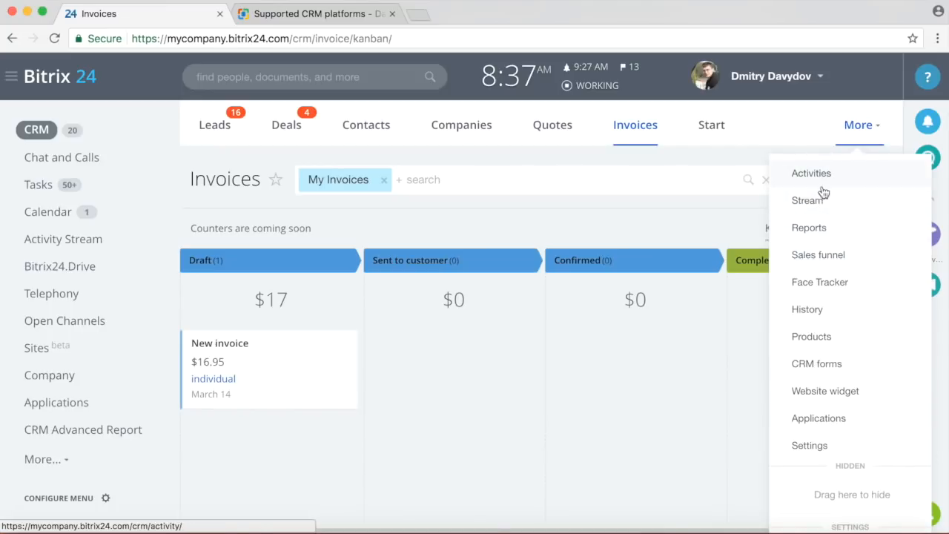
Open the CRM Reports list and scroll down to the Activity report section.
click(847, 234)
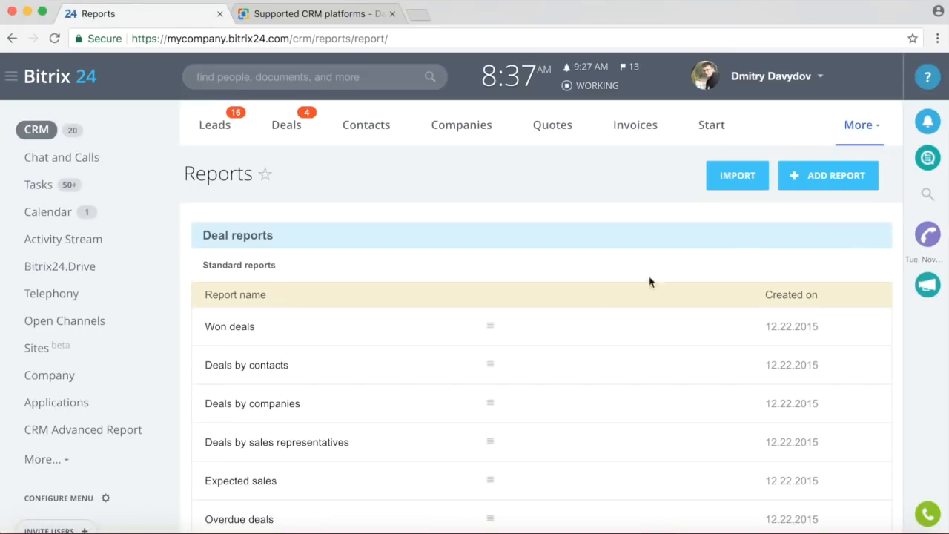
scroll(569, 316, down, 6)
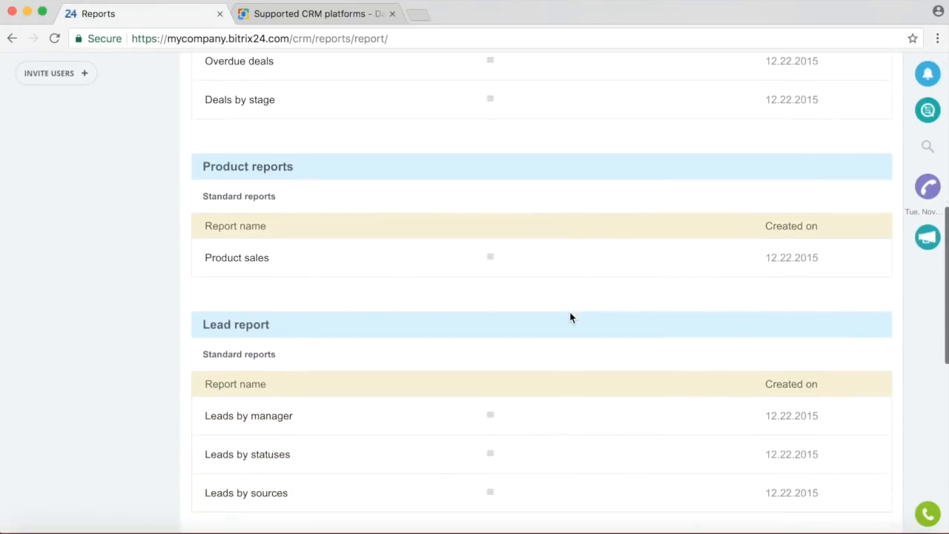
scroll(570, 316, up, 6)
scroll(569, 315, down, 12)
scroll(570, 312, down, 1)
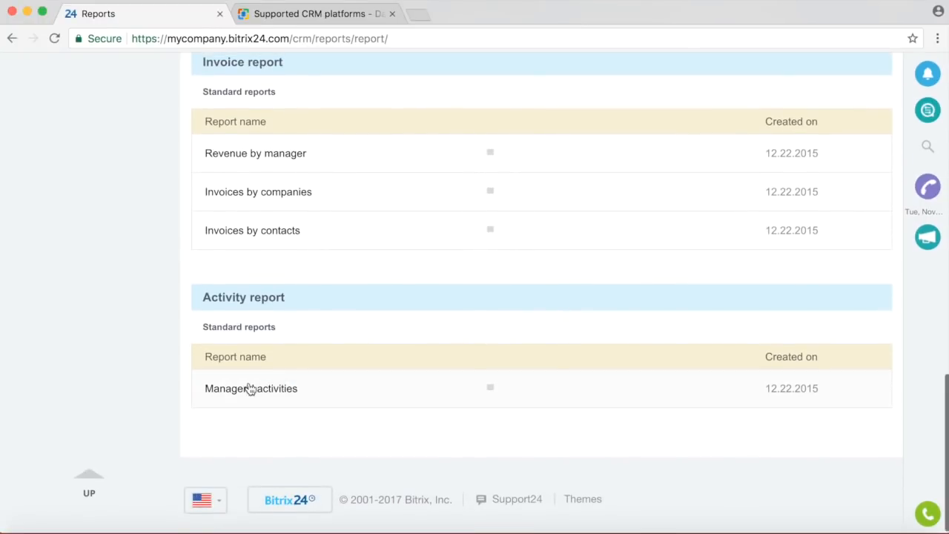
Open the Managers' activities report, review its chart and table, then go back.
click(236, 393)
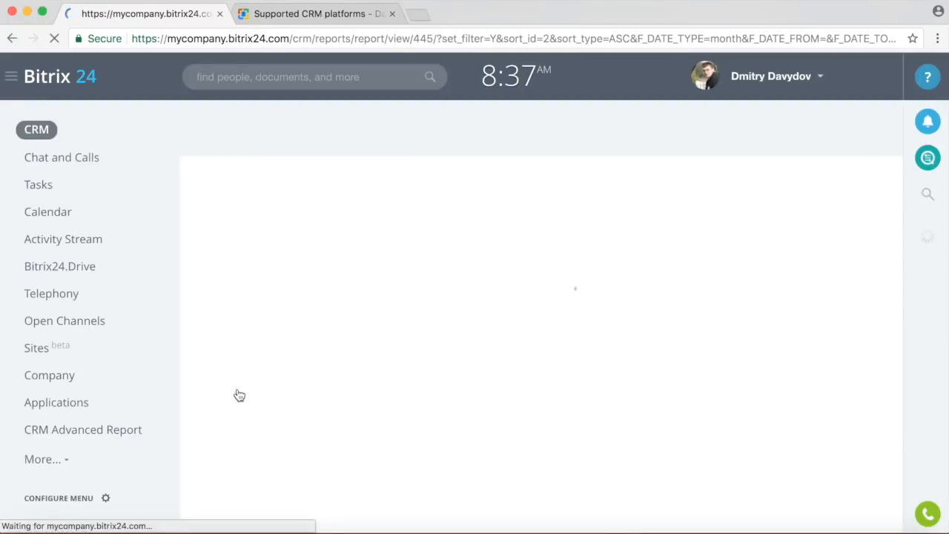
scroll(464, 381, down, 1)
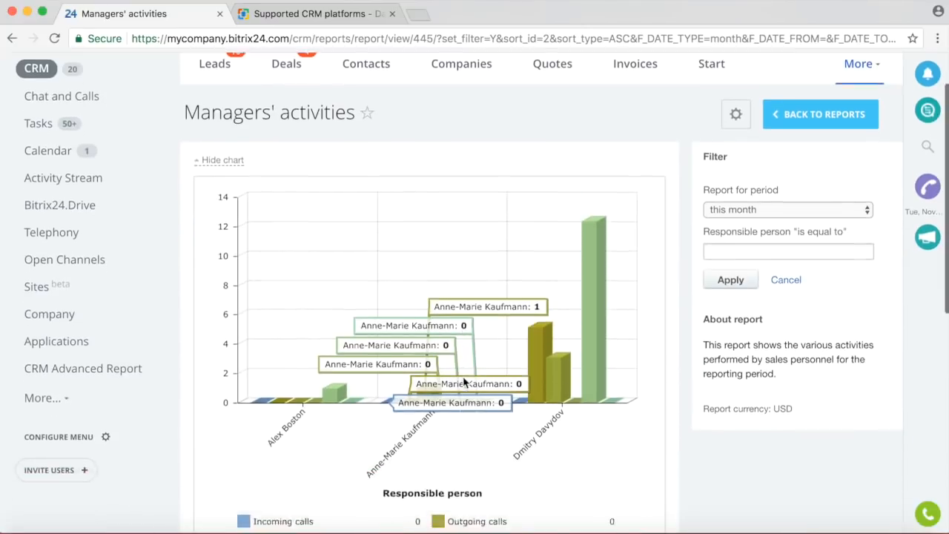
scroll(596, 348, down, 2)
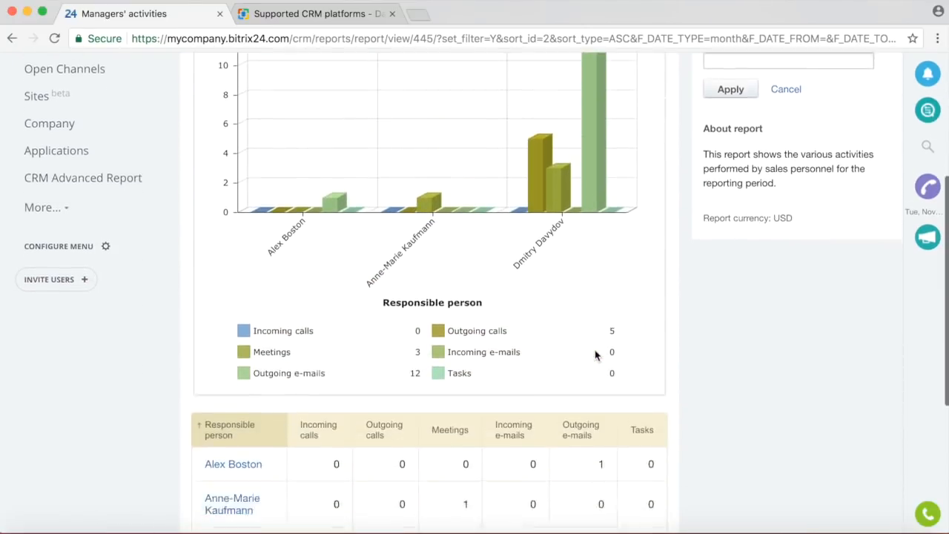
scroll(595, 355, down, 3)
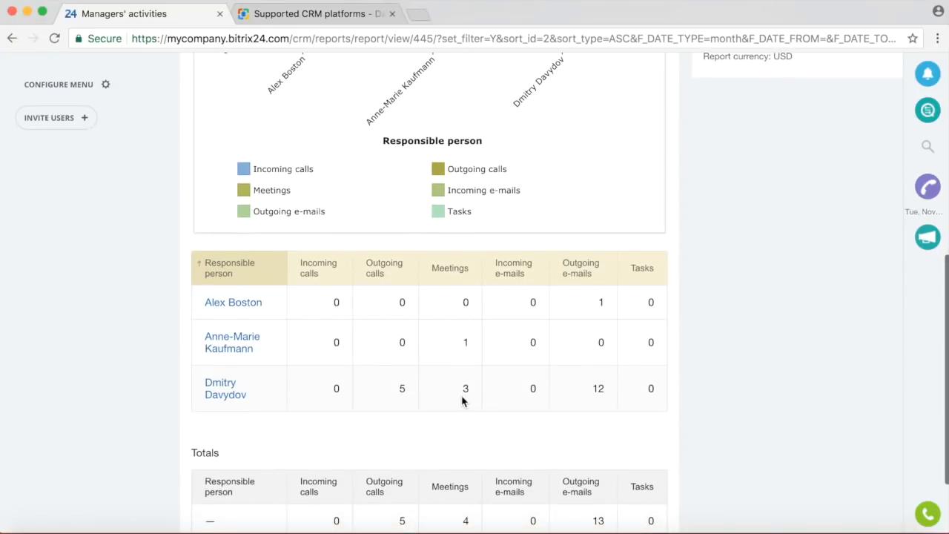
scroll(477, 404, down, 2)
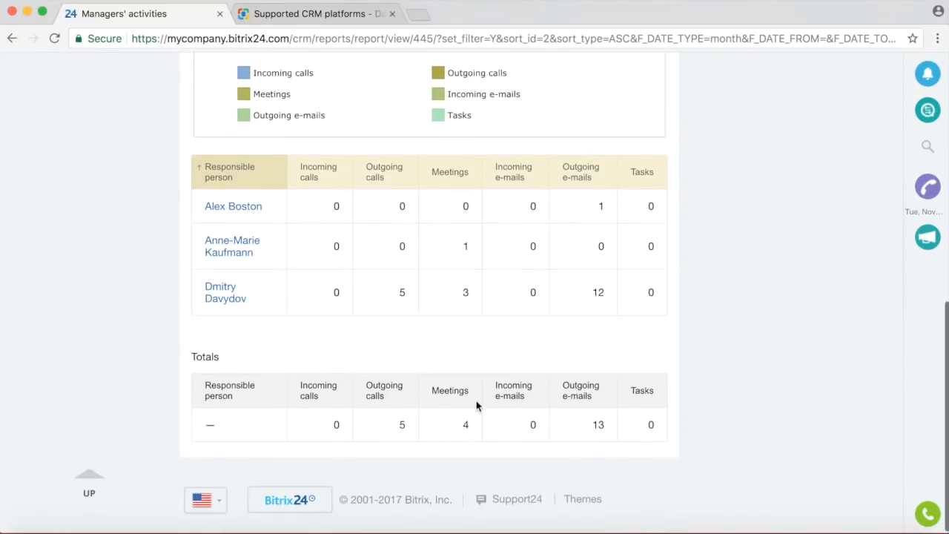
scroll(476, 404, up, 7)
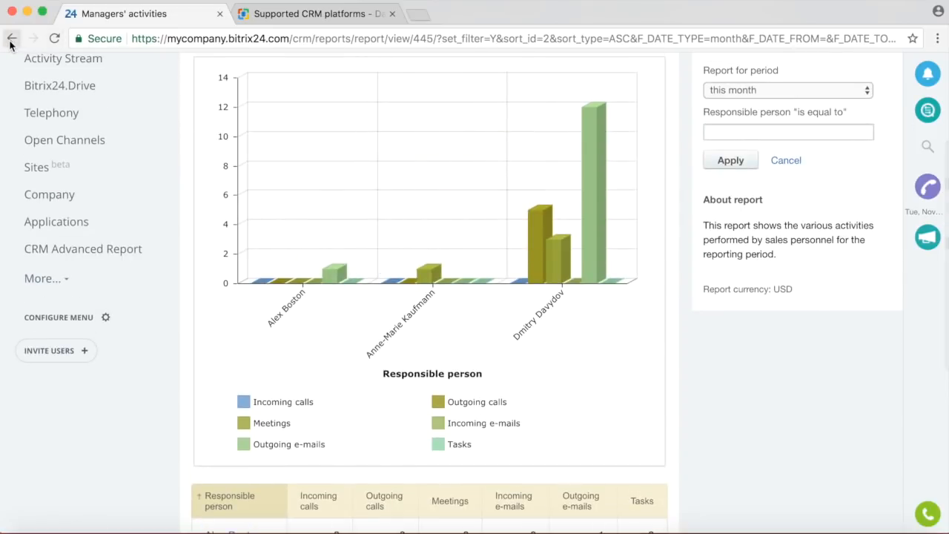
click(10, 41)
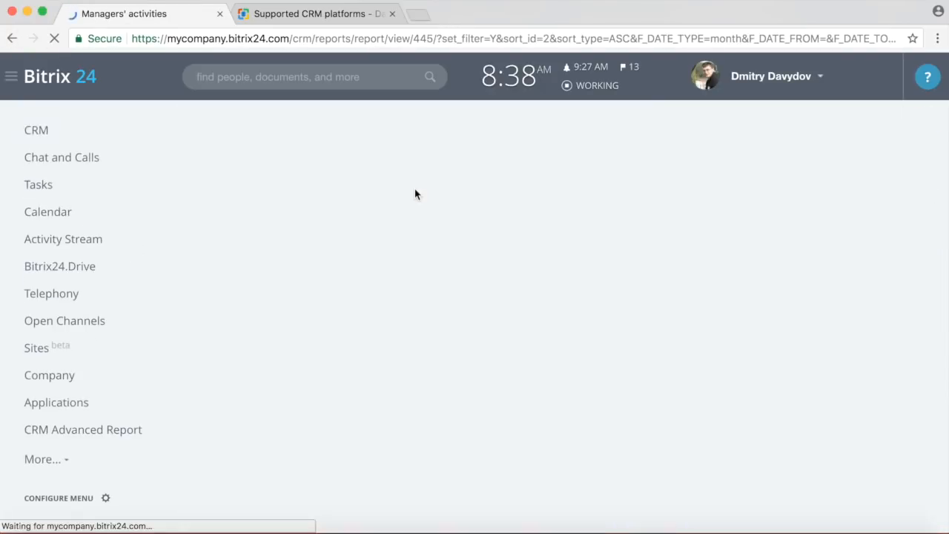
Open the Leads section and look over its page.
click(215, 131)
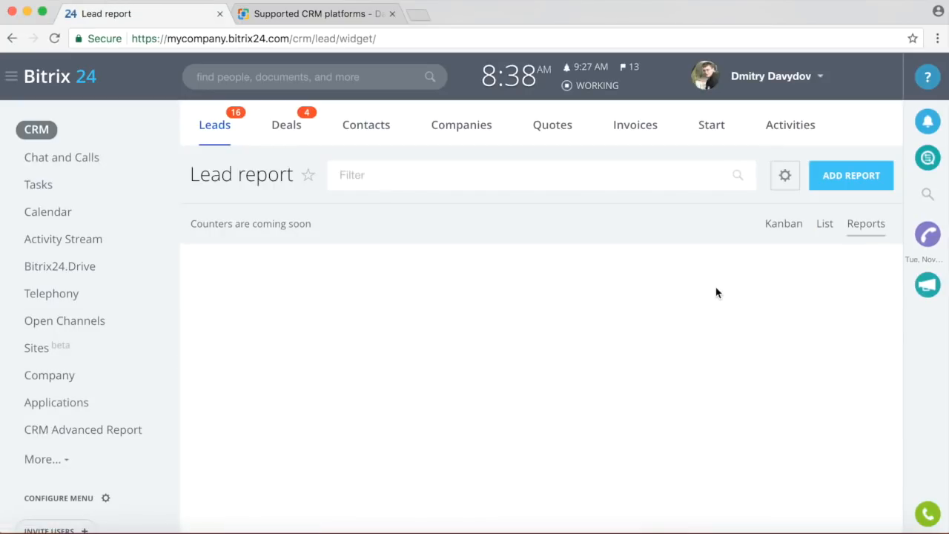
scroll(715, 289, down, 3)
scroll(715, 289, up, 3)
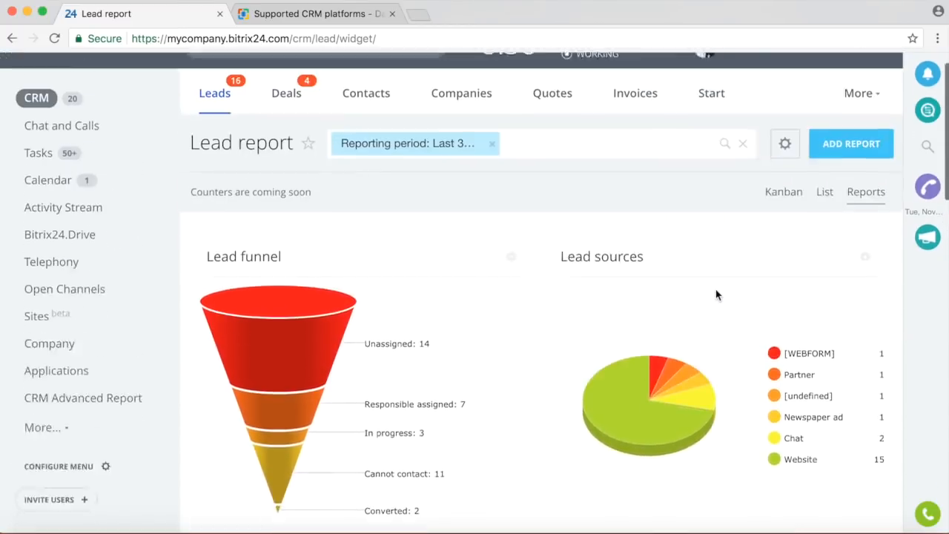
Open the Deals reports dashboard and scroll through its charts.
click(287, 131)
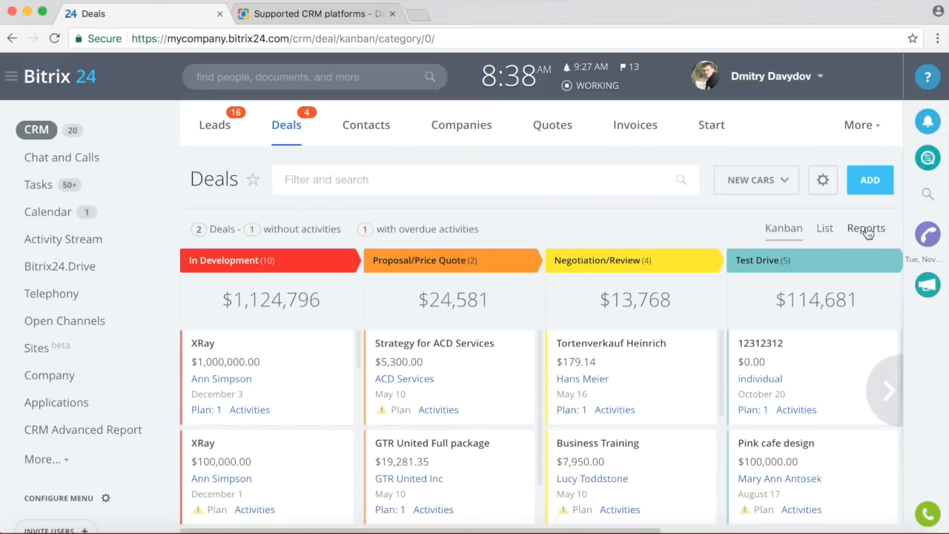
click(866, 229)
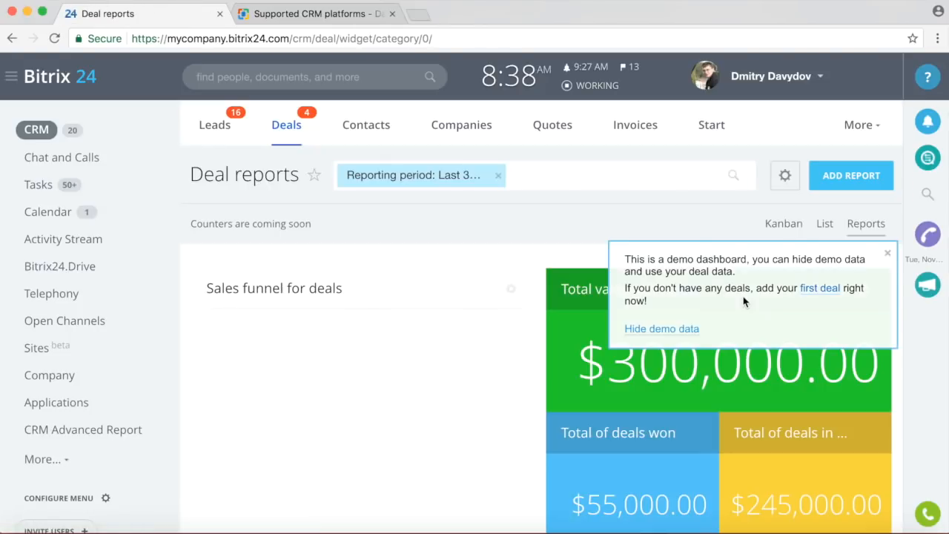
scroll(526, 342, down, 5)
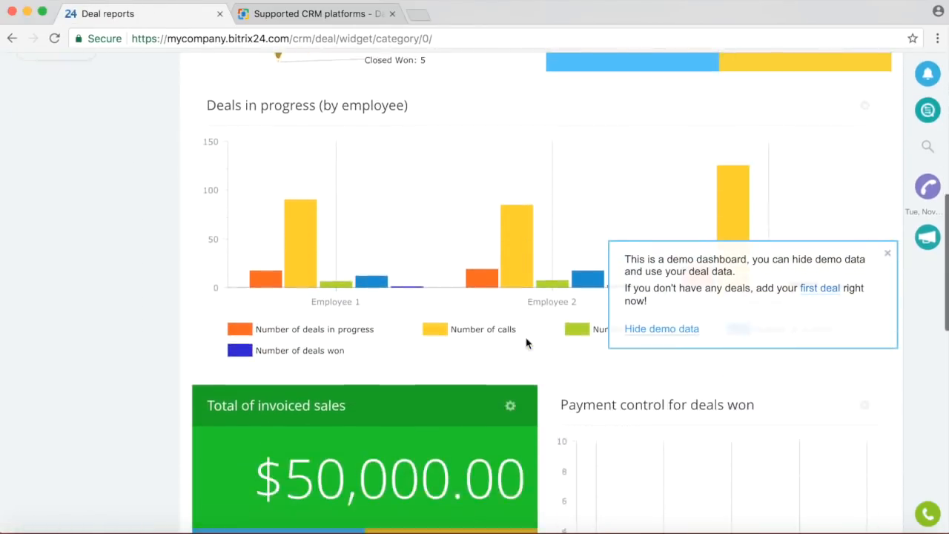
scroll(527, 339, up, 3)
scroll(527, 339, down, 10)
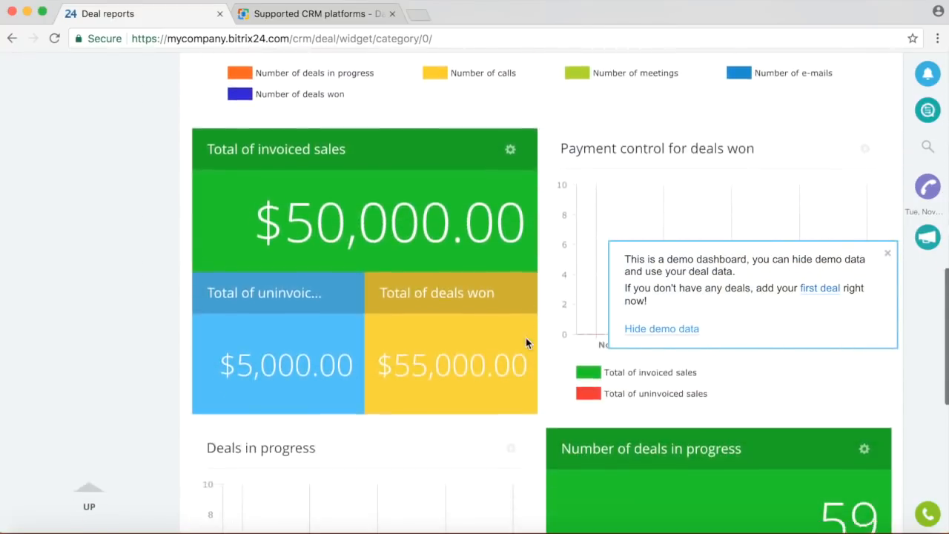
scroll(526, 341, down, 3)
scroll(463, 298, down, 5)
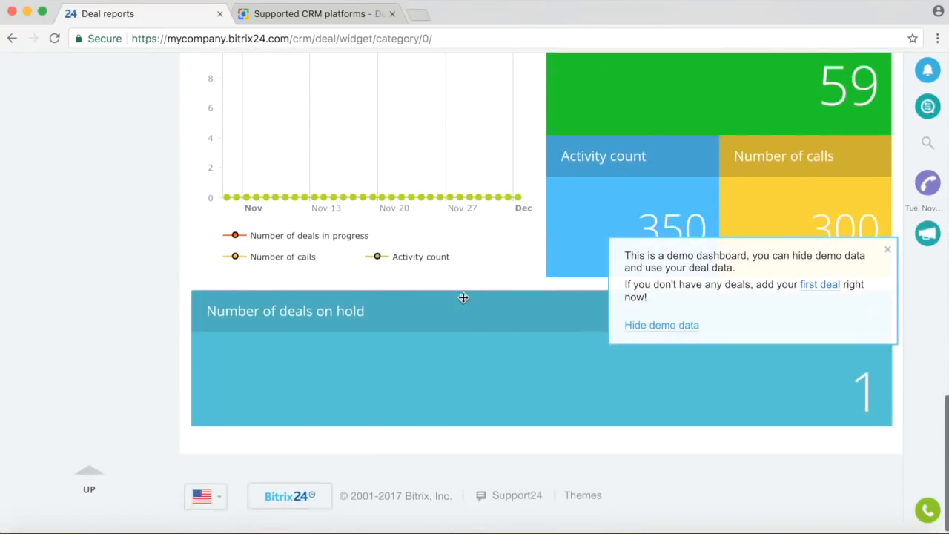
scroll(462, 298, up, 20)
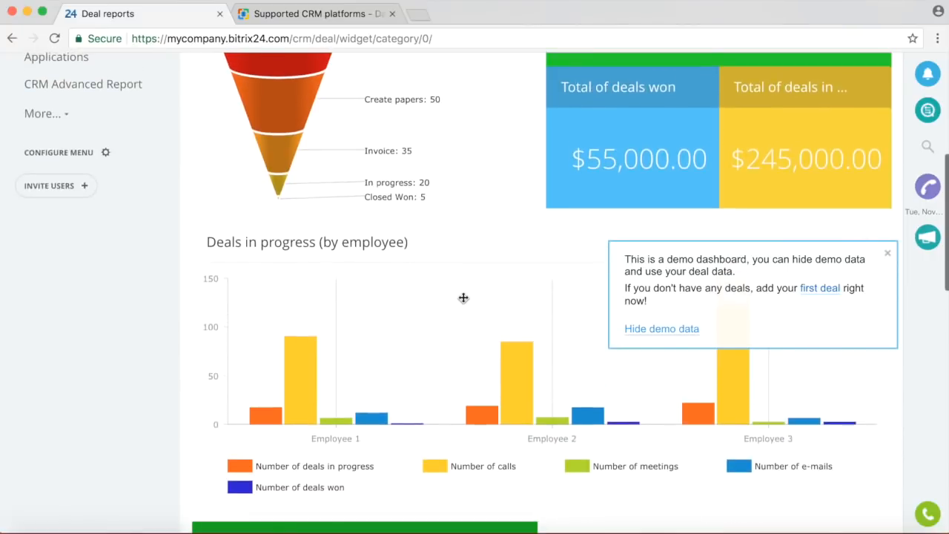
scroll(463, 298, down, 1)
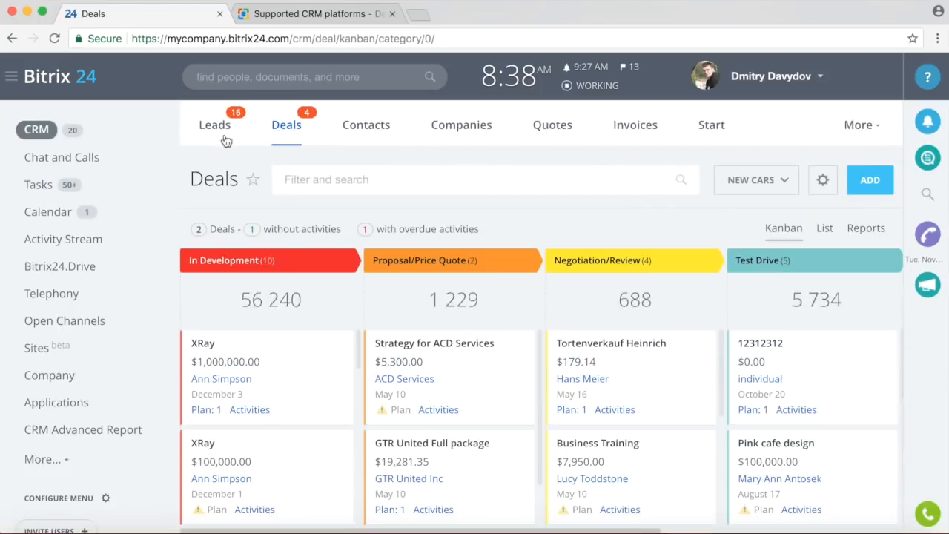
Show Leads as a kanban board, then open the Sales funnel report's pipeline choices.
click(209, 138)
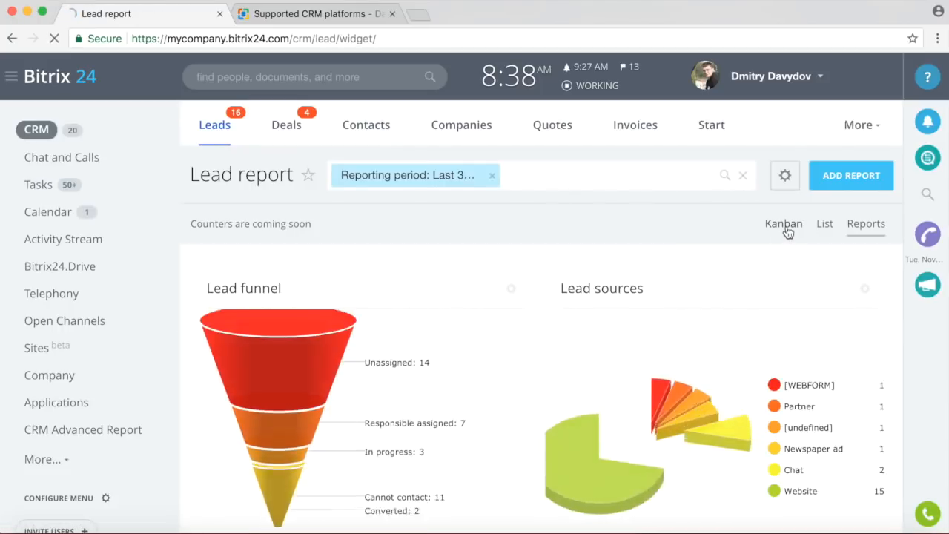
click(783, 223)
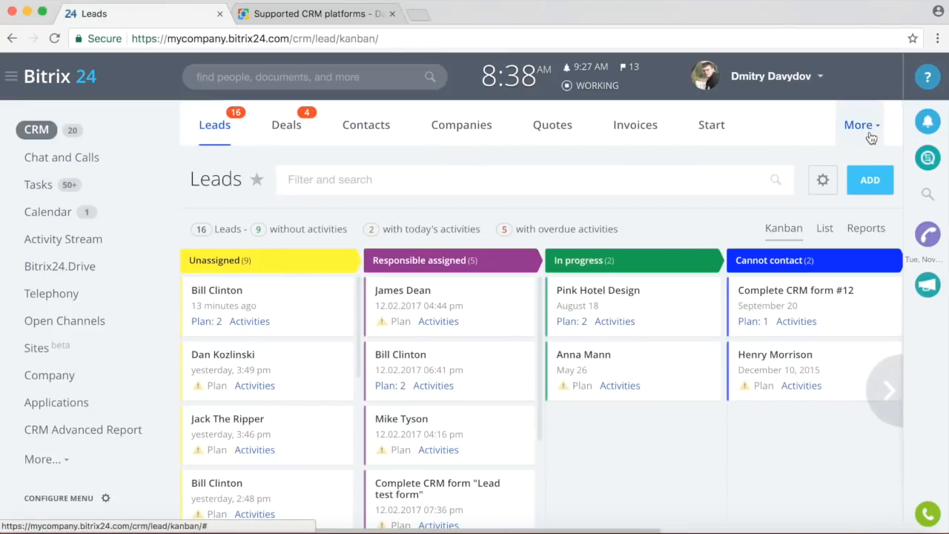
click(871, 138)
click(834, 264)
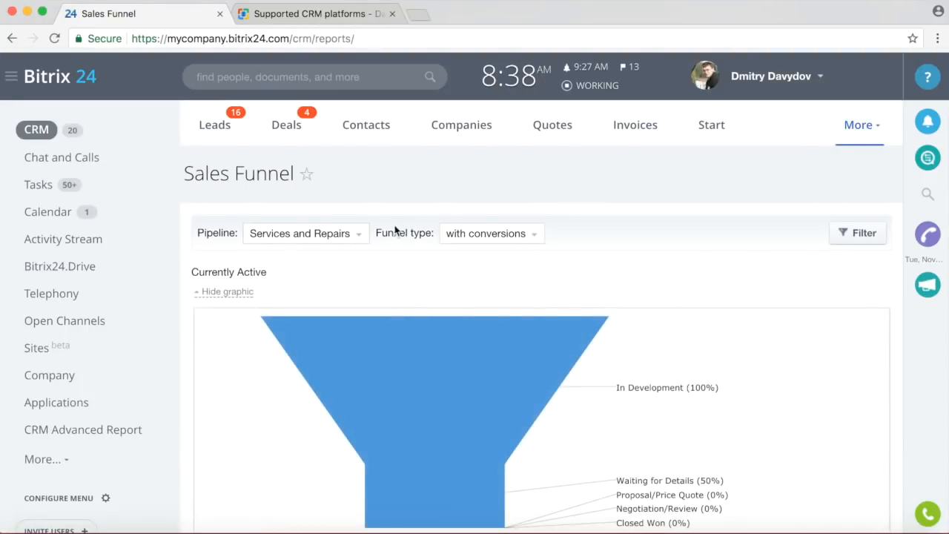
click(358, 236)
Set the Sales Funnel to the New Cars pipeline with the standard funnel type.
click(315, 265)
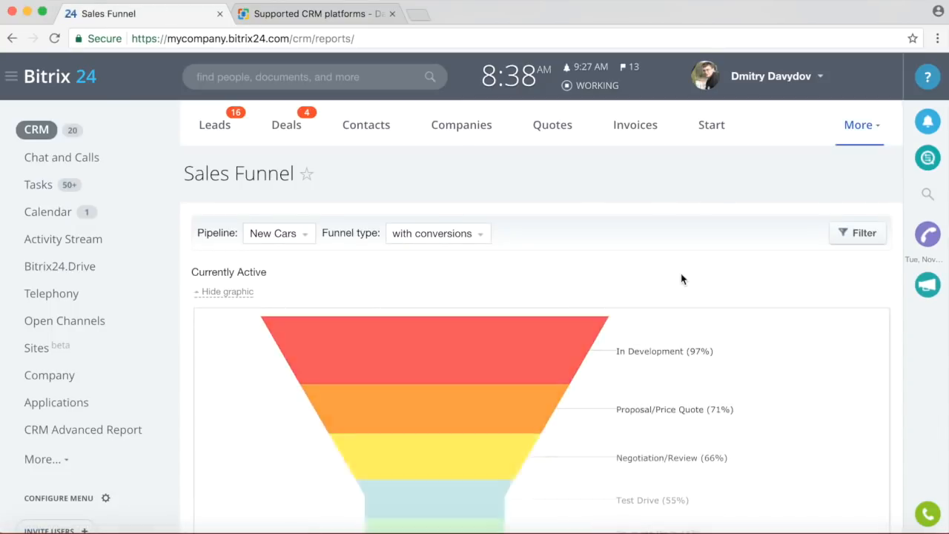
scroll(682, 283, down, 3)
scroll(683, 283, down, 9)
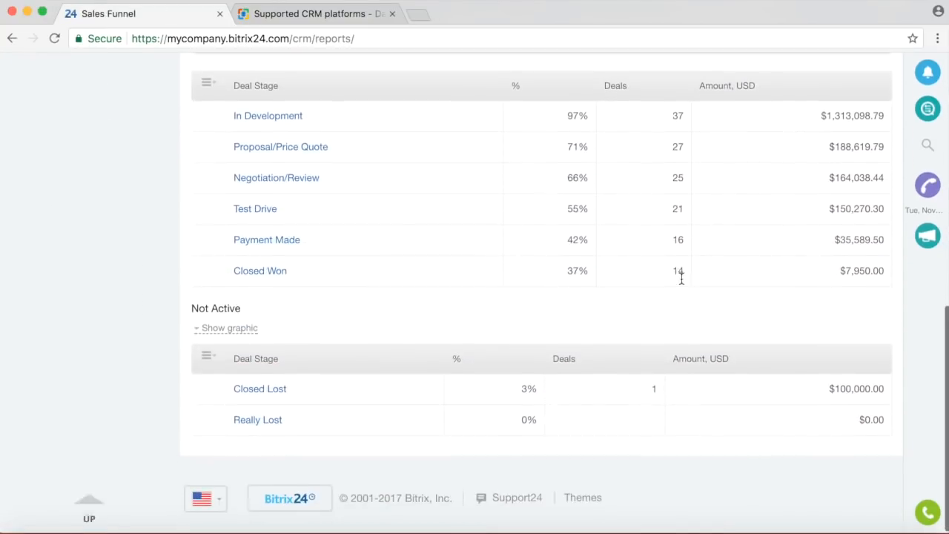
scroll(682, 283, up, 4)
scroll(682, 284, up, 8)
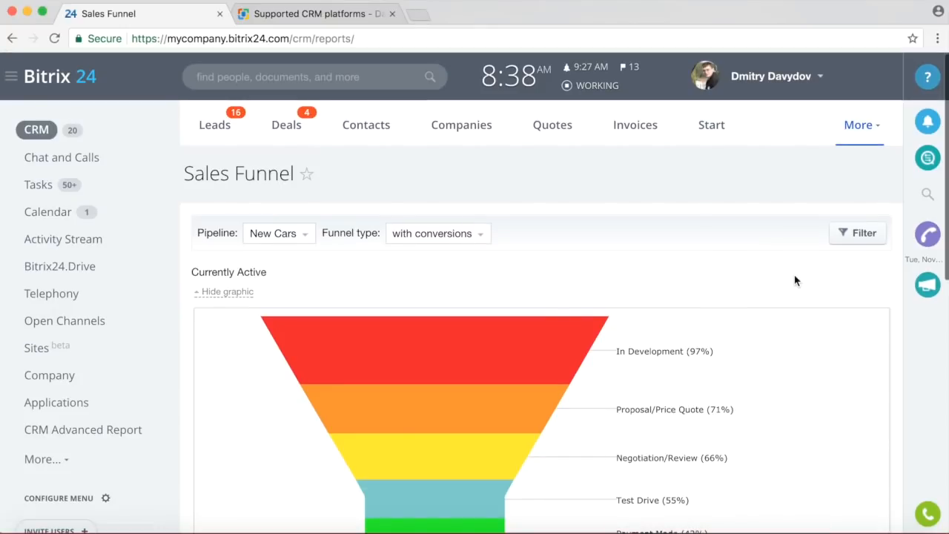
click(483, 243)
click(416, 265)
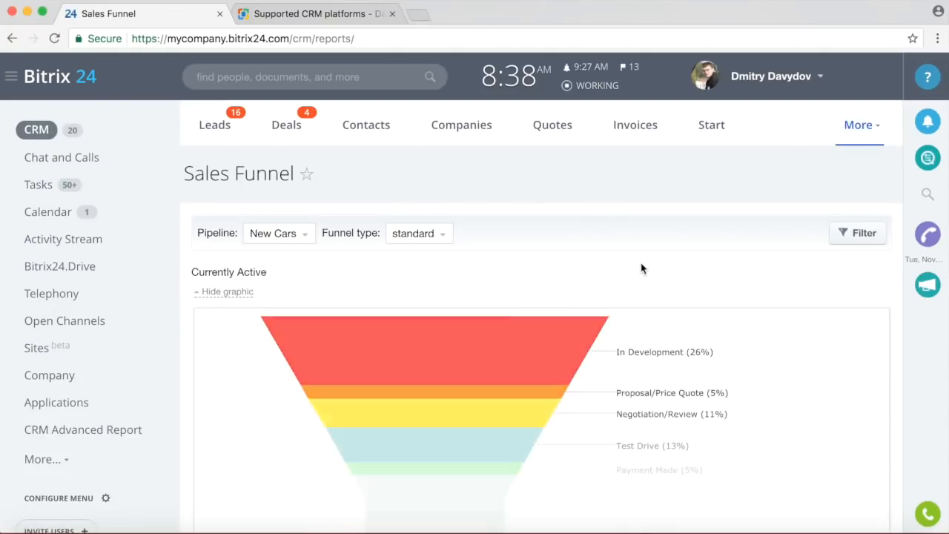
Visit the Face Tracker page, return to the Sales Funnel, and reopen the More menu.
click(858, 137)
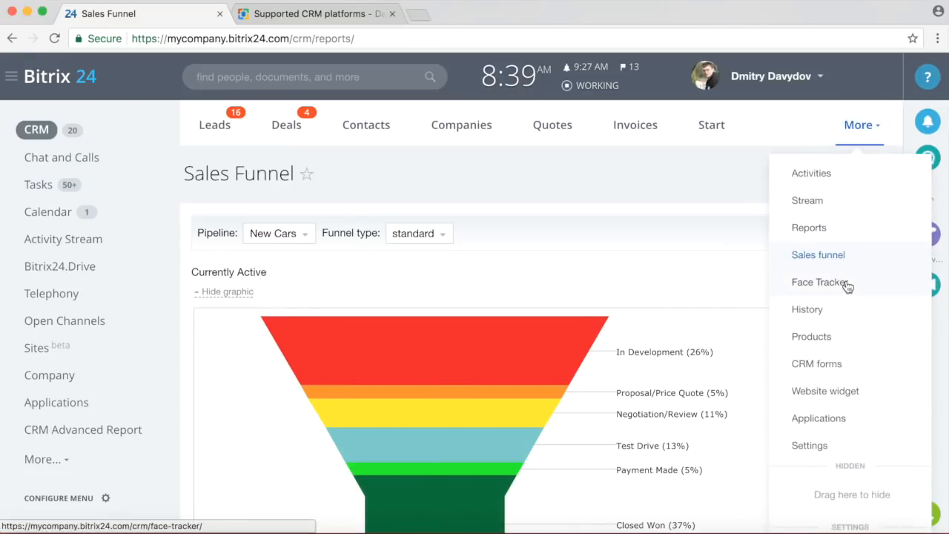
click(818, 283)
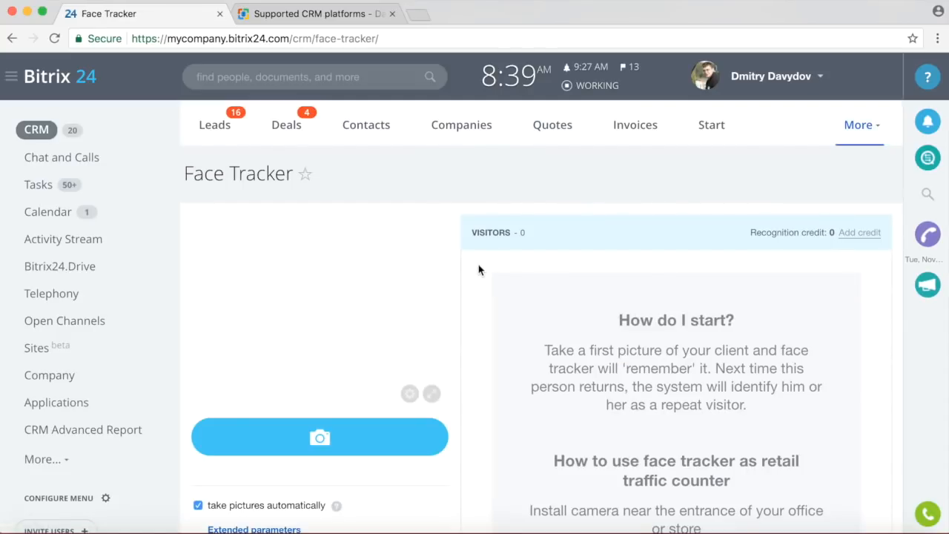
click(12, 37)
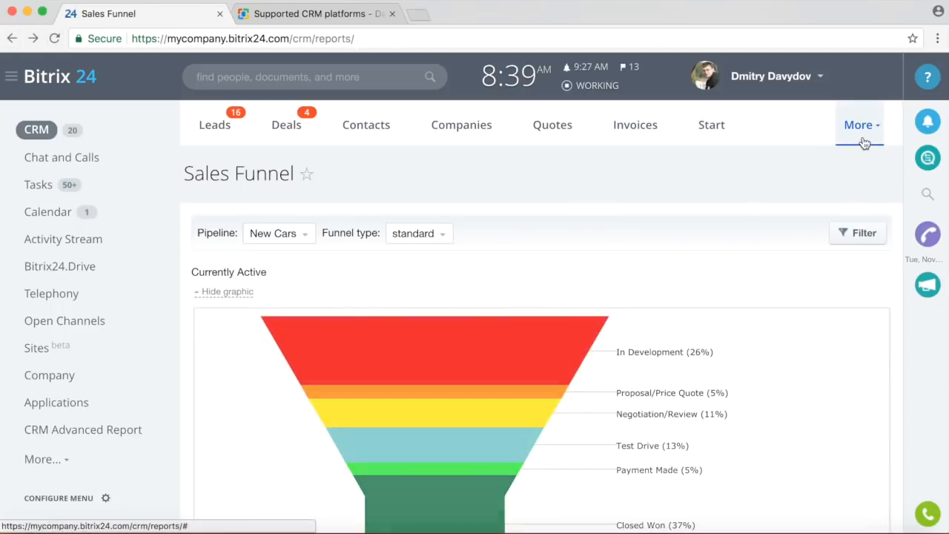
click(863, 137)
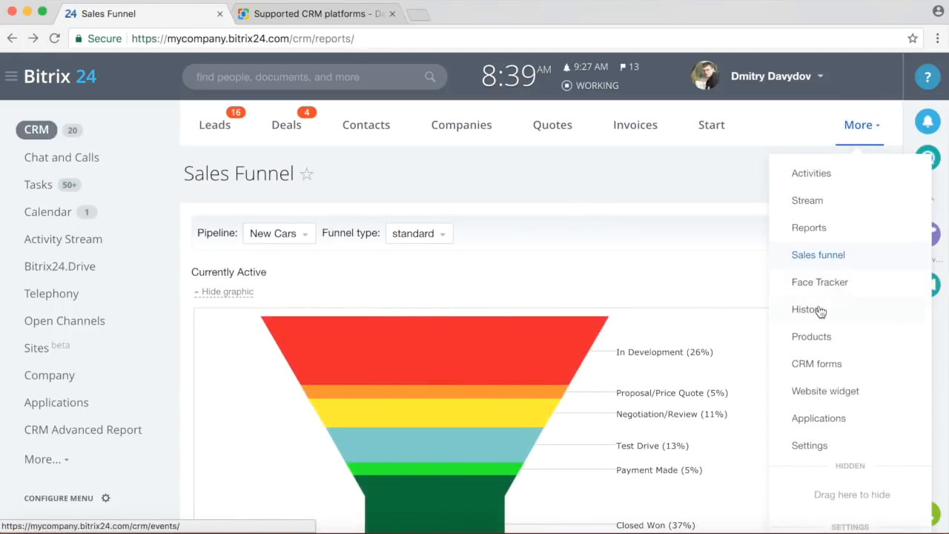
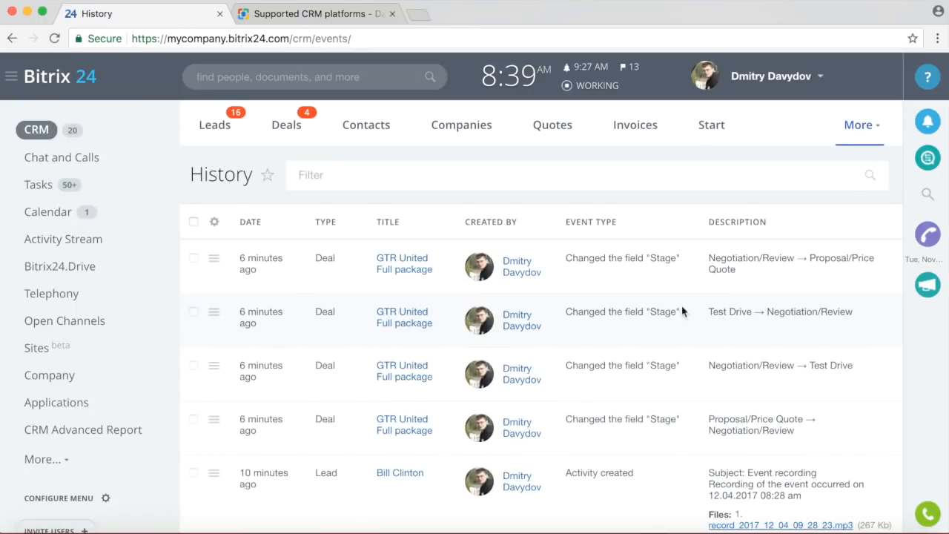
Leave the History log, glance at the Products catalogue, then head to the CRM forms page.
scroll(549, 300, down, 15)
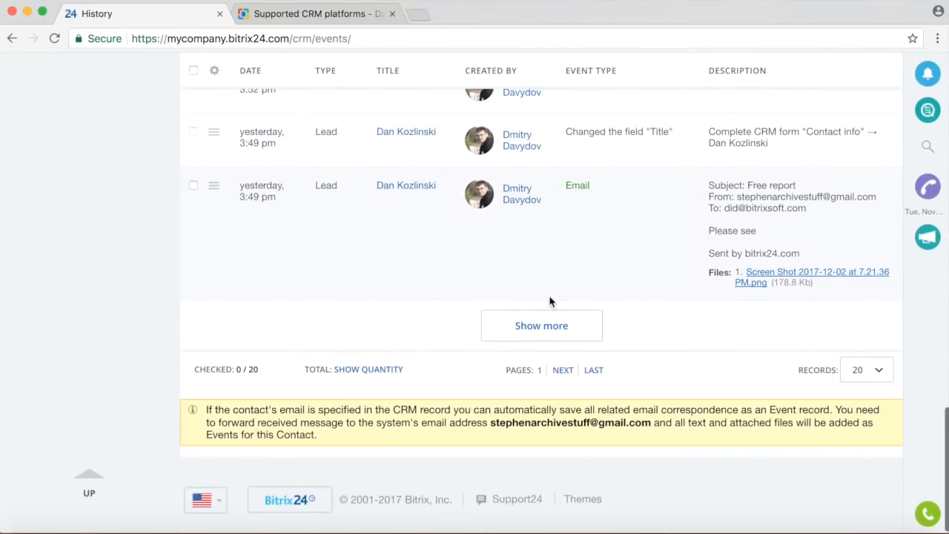
scroll(550, 300, up, 15)
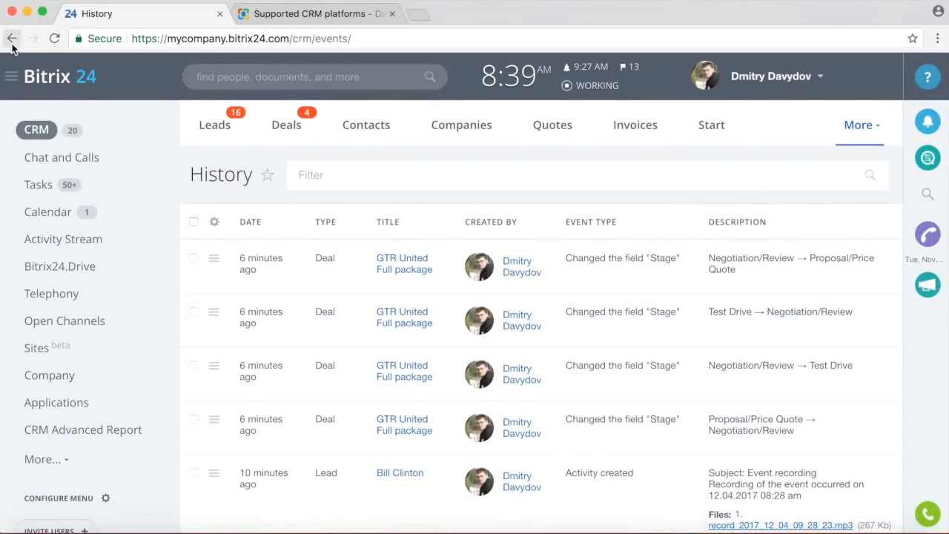
click(859, 124)
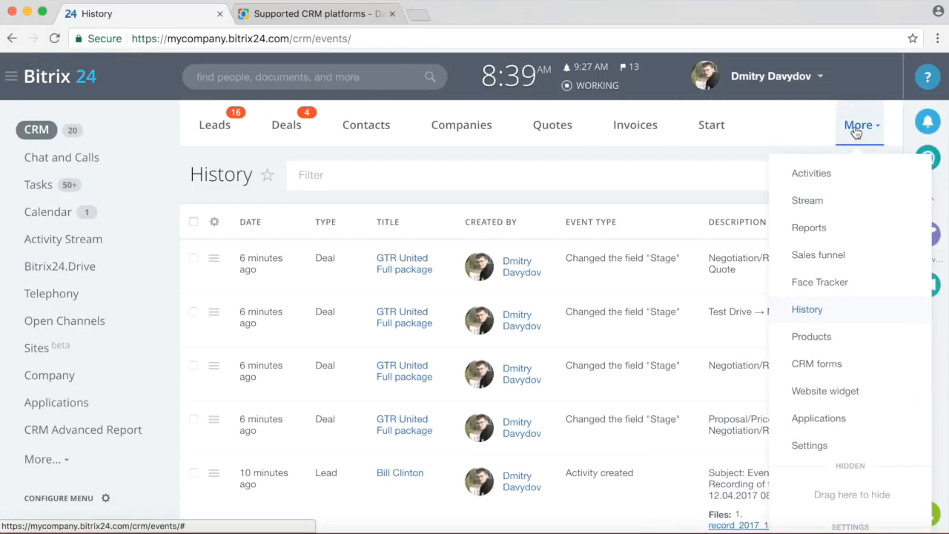
click(831, 337)
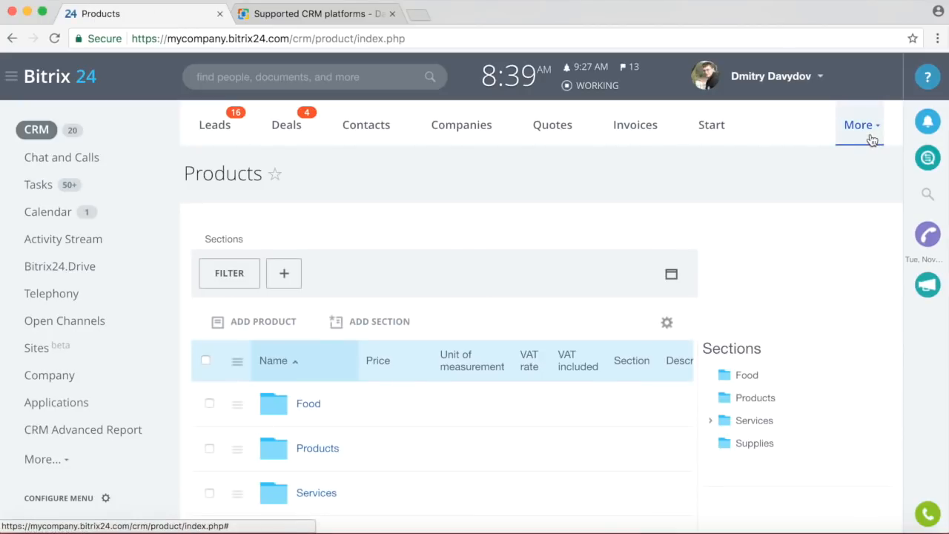
click(860, 126)
click(828, 364)
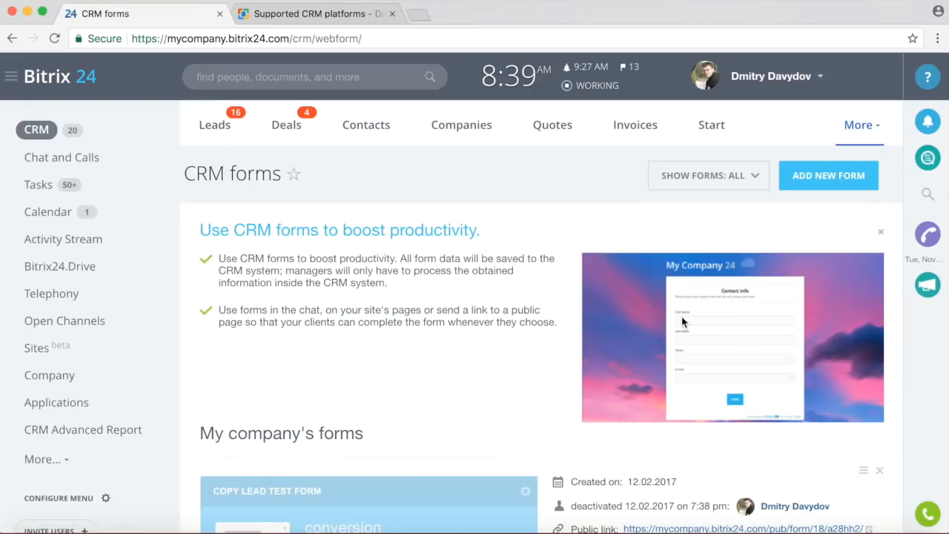
Open the Contact Info form's public page in its own tab, then return to the CRM forms list.
scroll(542, 317, down, 10)
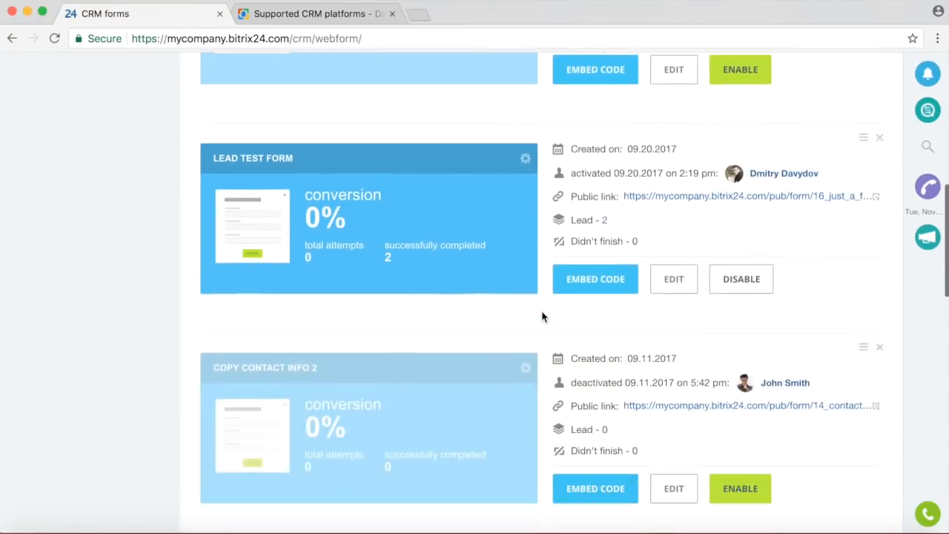
scroll(542, 317, down, 10)
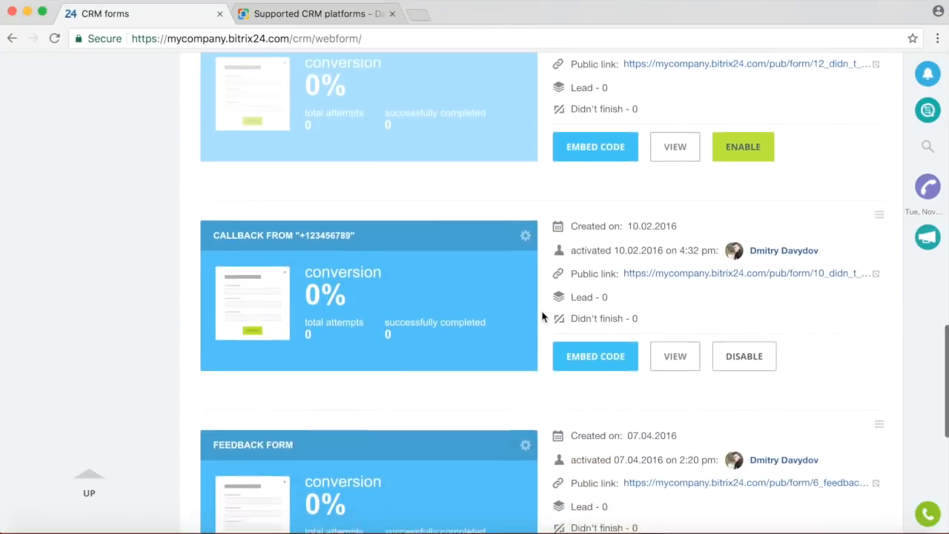
scroll(542, 316, down, 5)
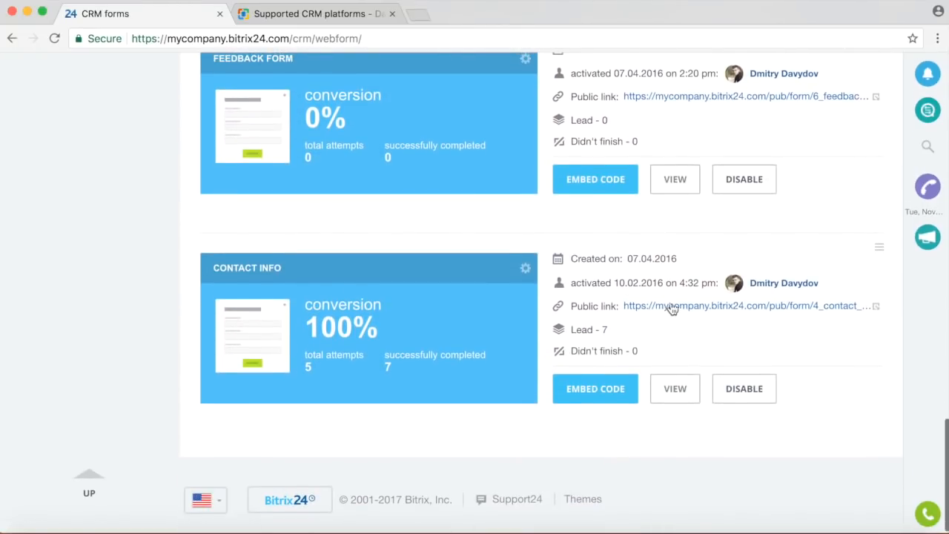
click(675, 314)
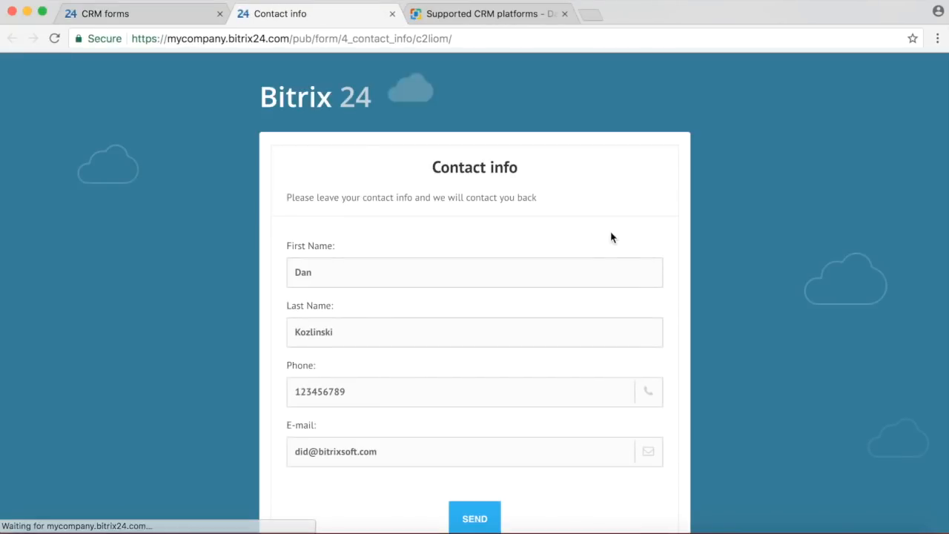
click(111, 14)
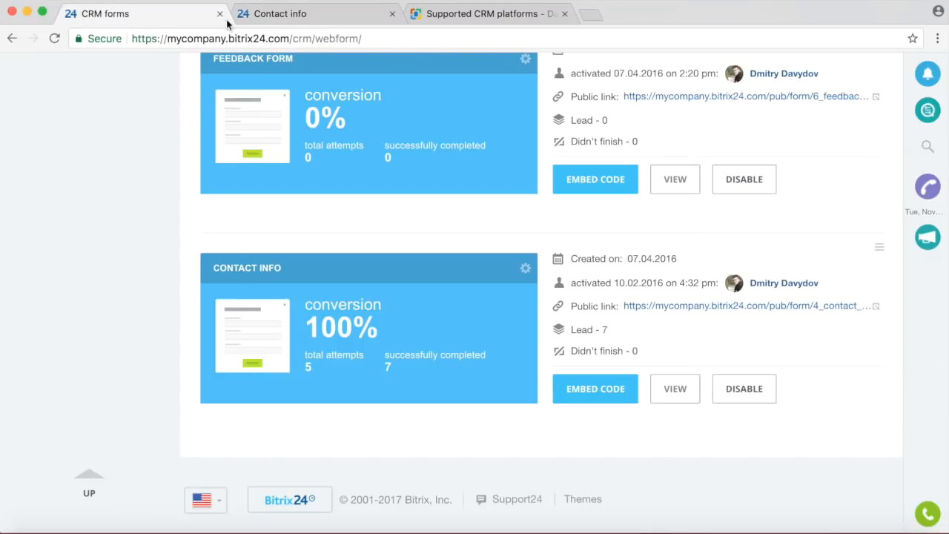
scroll(840, 189, up, 3)
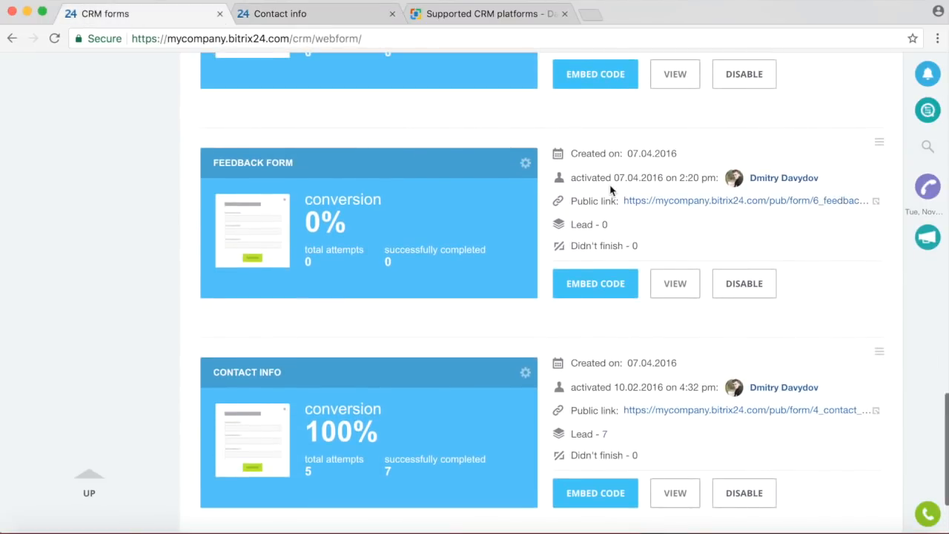
scroll(610, 190, up, 10)
scroll(895, 114, up, 15)
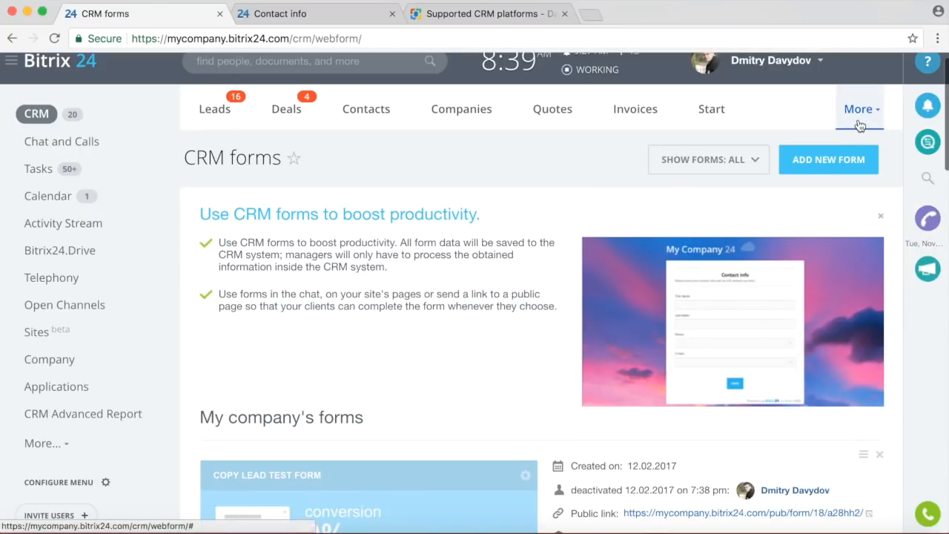
click(859, 109)
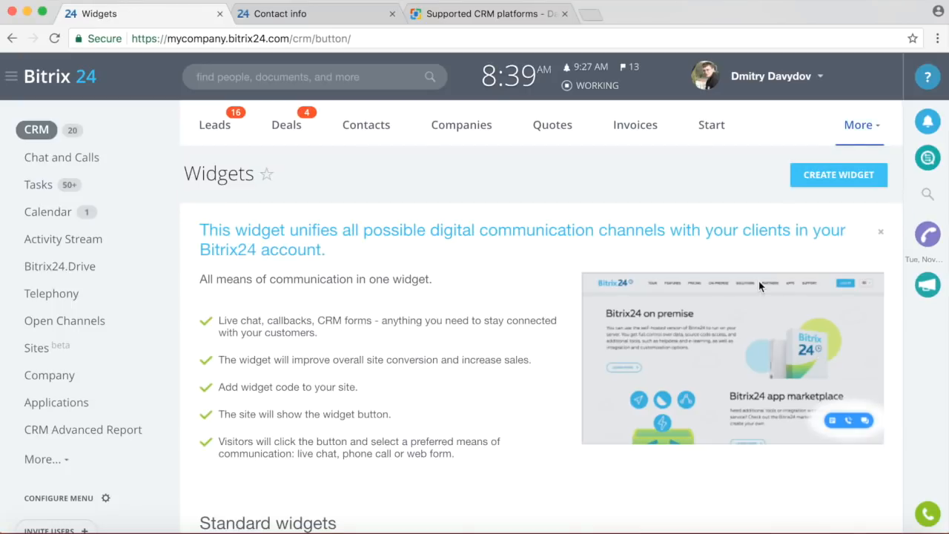
Scroll through the CRM Widgets page showing the standard widget.
scroll(539, 284, down, 3)
scroll(537, 281, down, 5)
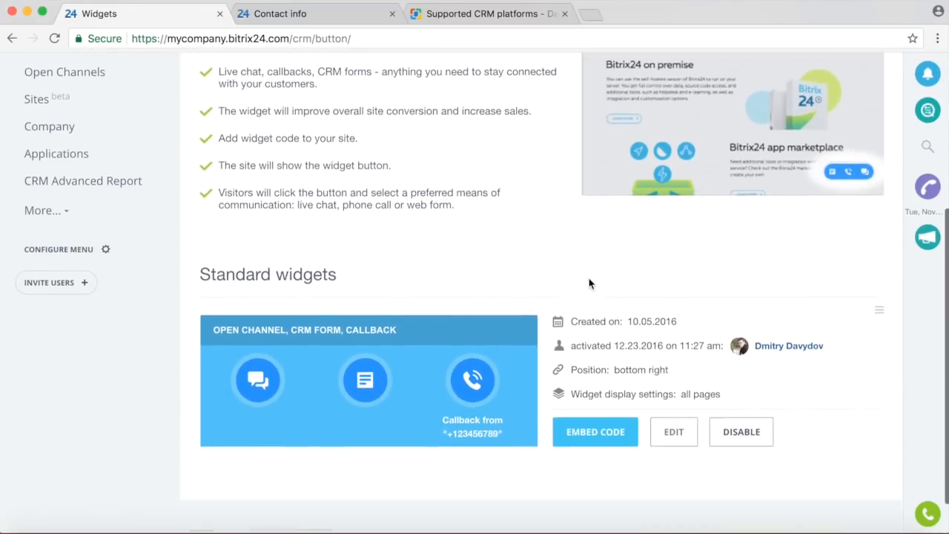
scroll(718, 255, up, 2)
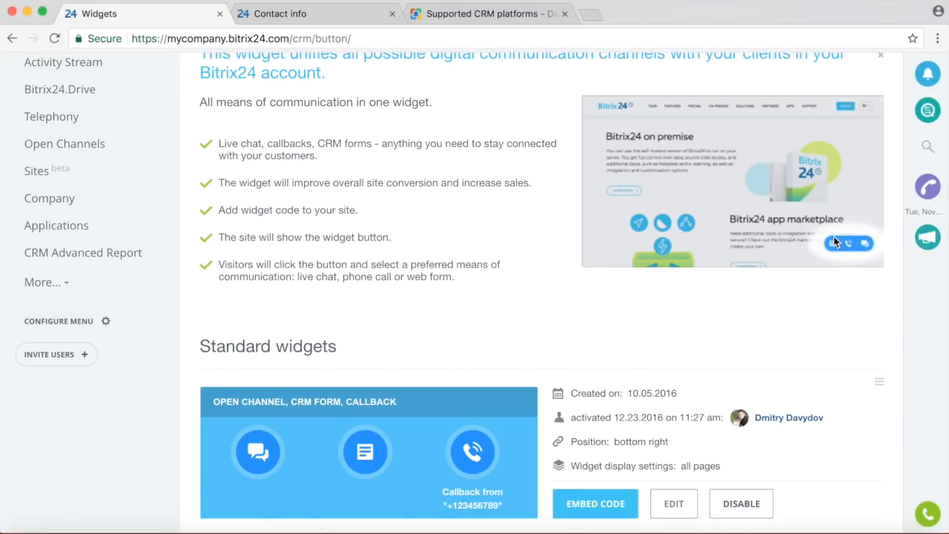
scroll(321, 312, down, 3)
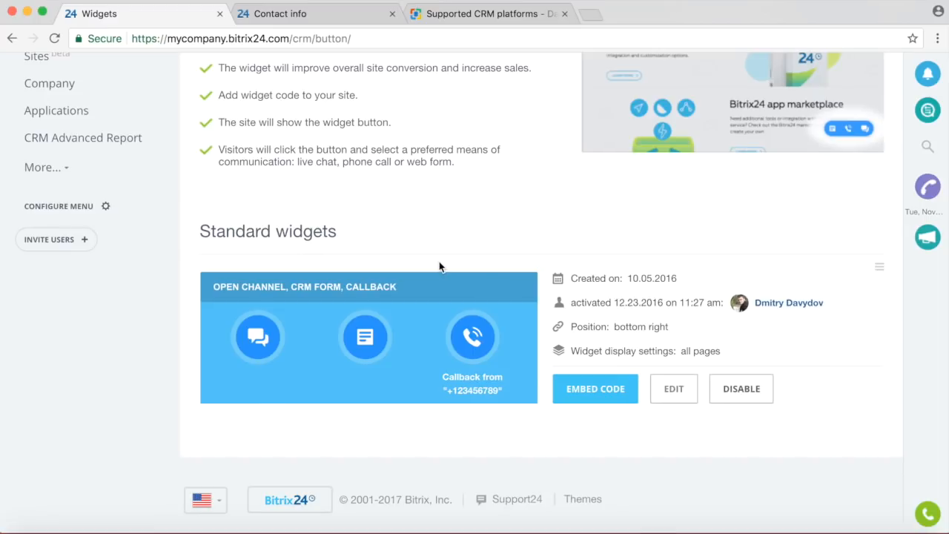
scroll(439, 261, up, 3)
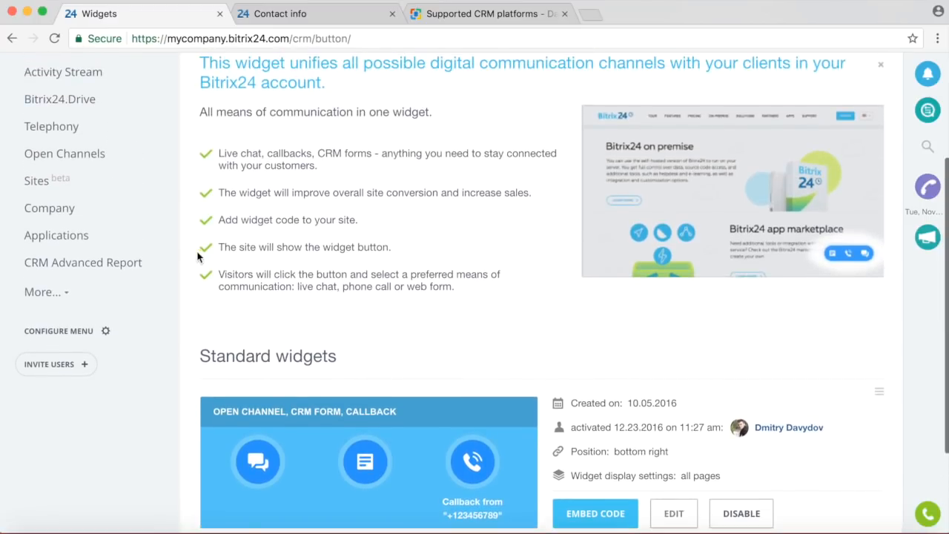
Look over the Open Channels list from the main menu, then go back to Widgets.
click(44, 295)
click(79, 161)
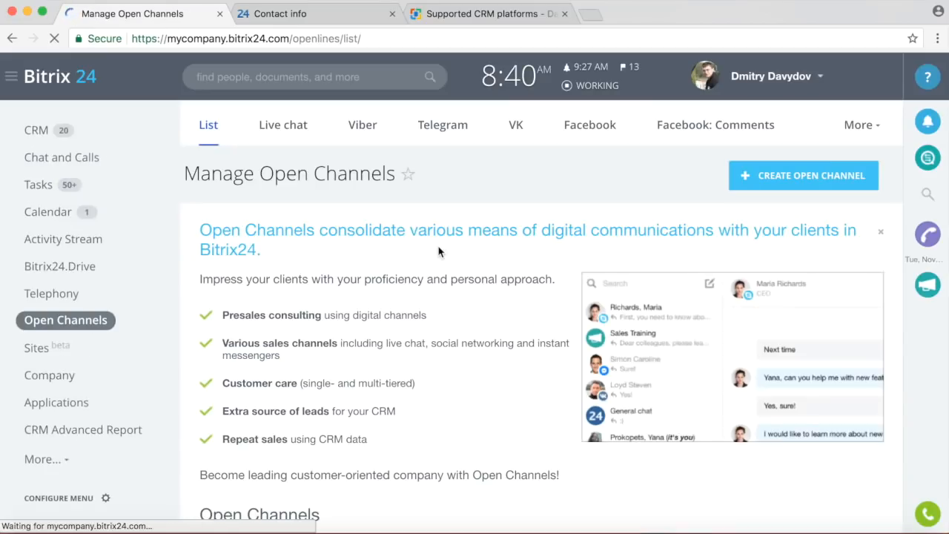
scroll(579, 270, down, 15)
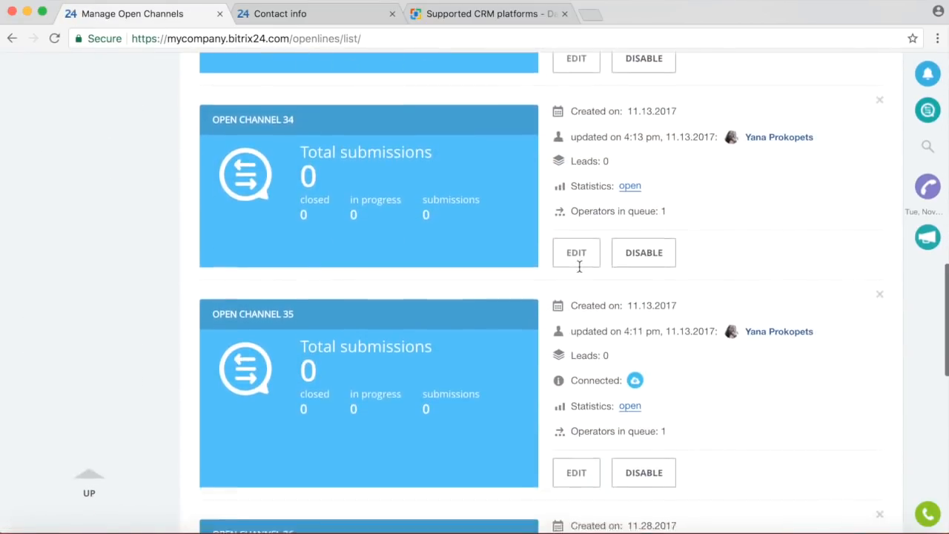
scroll(479, 292, down, 5)
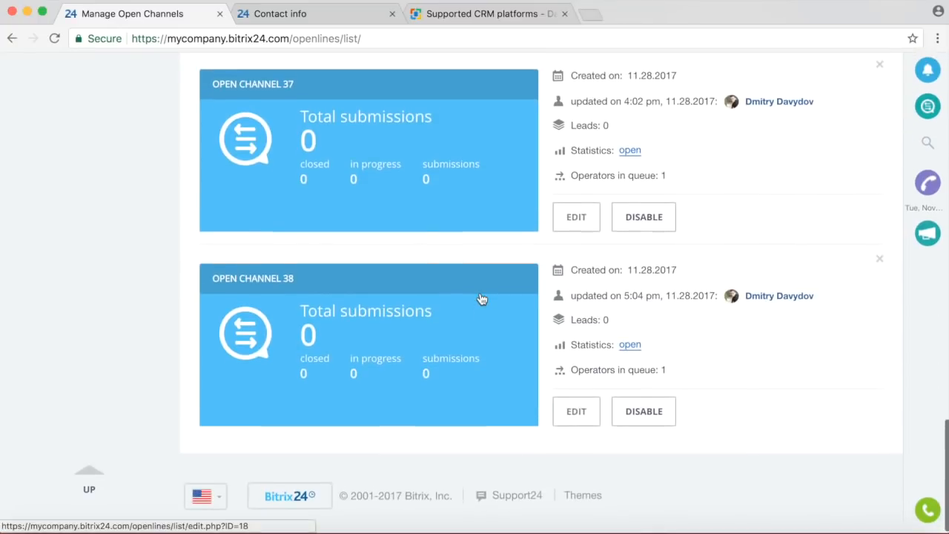
scroll(439, 346, up, 20)
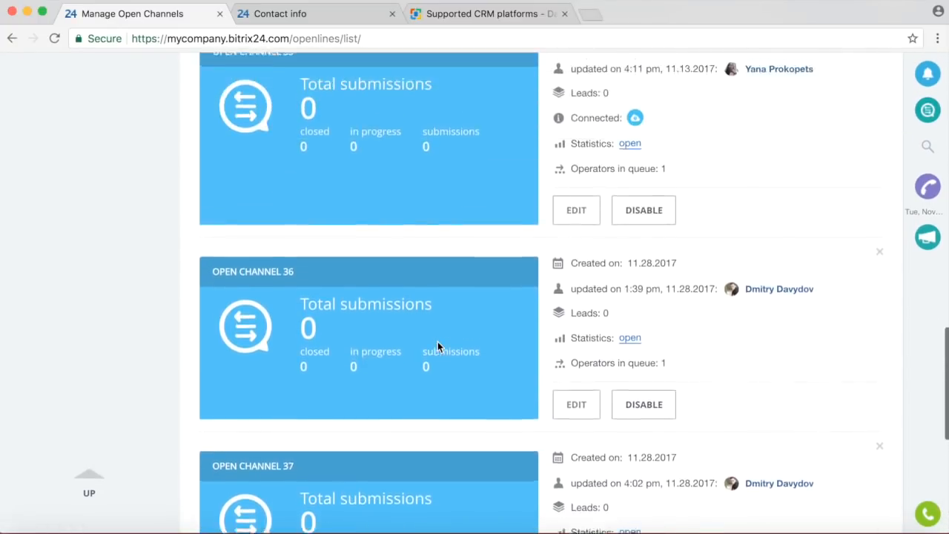
scroll(437, 218, up, 5)
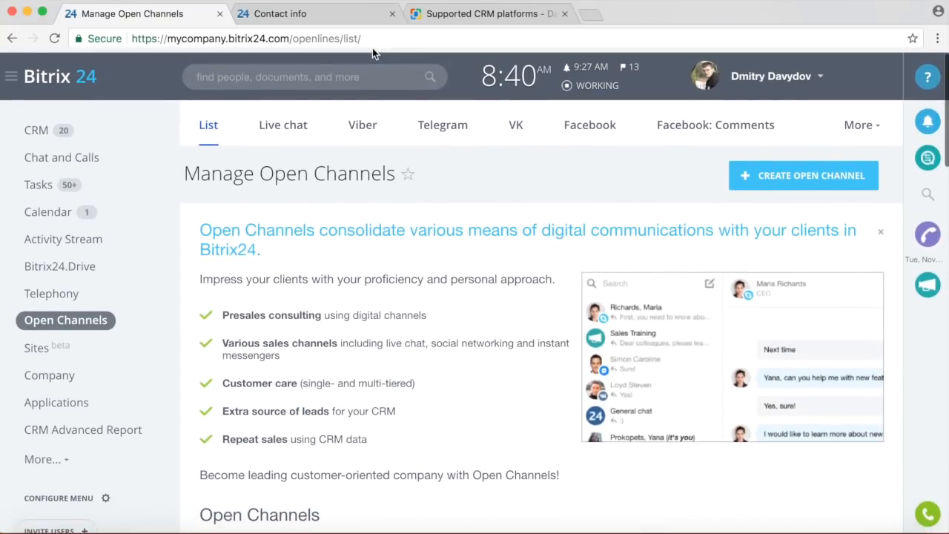
click(13, 38)
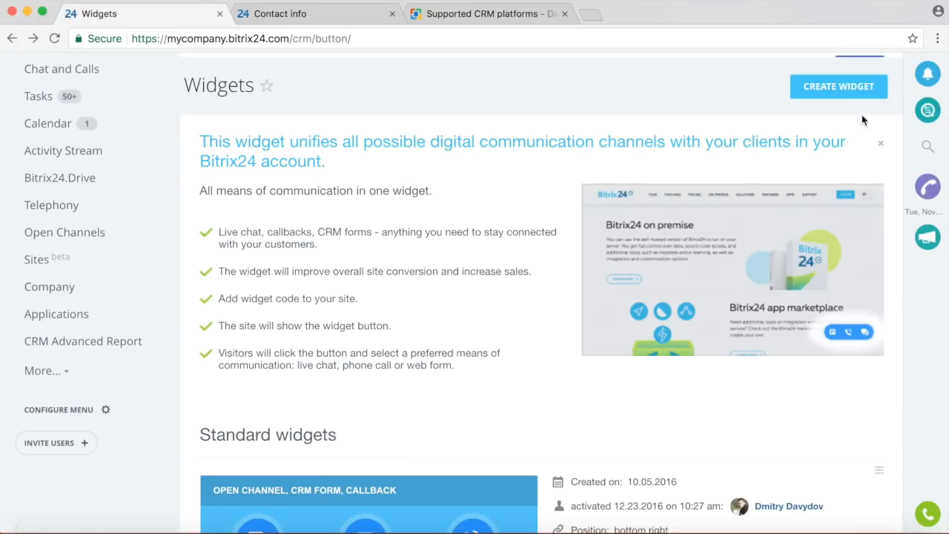
scroll(883, 186, up, 3)
click(860, 129)
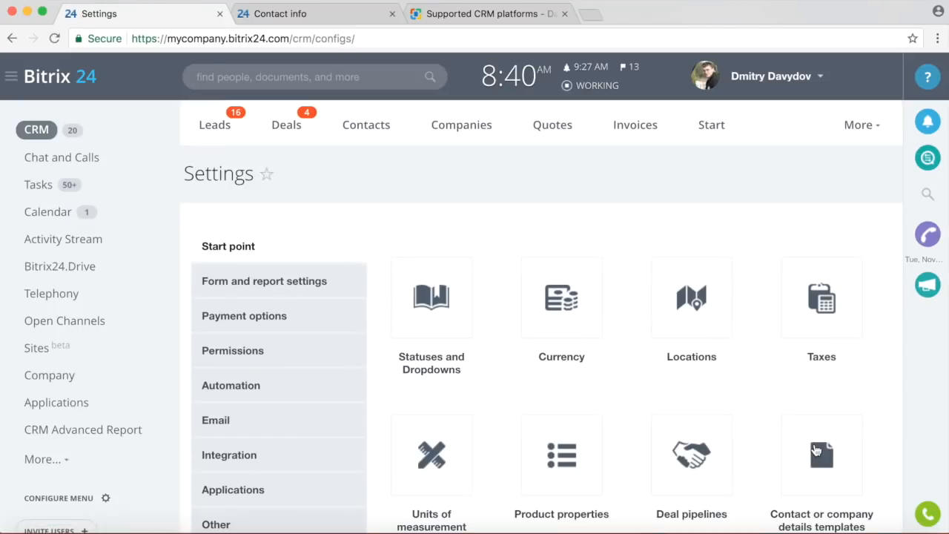
Scroll the CRM Settings page and open Statuses and Dropdowns.
scroll(660, 340, down, 3)
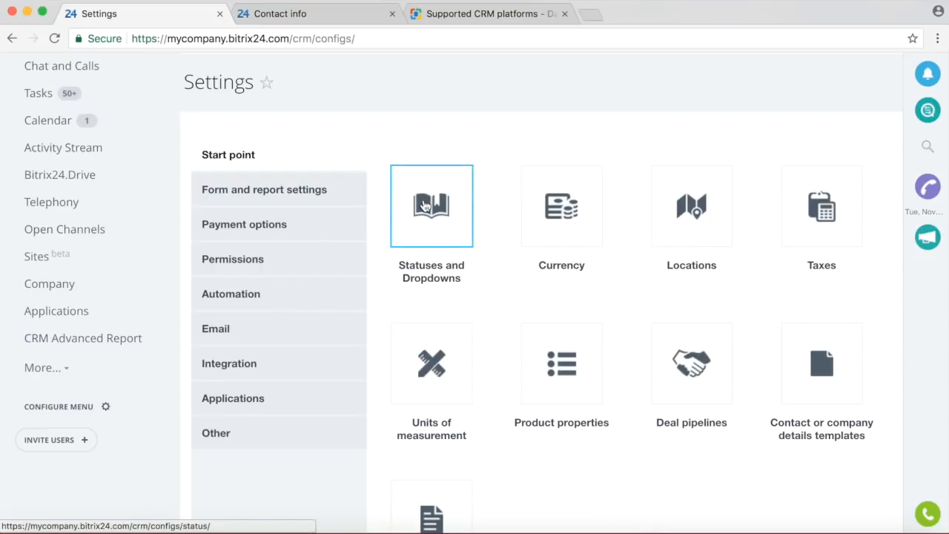
click(425, 206)
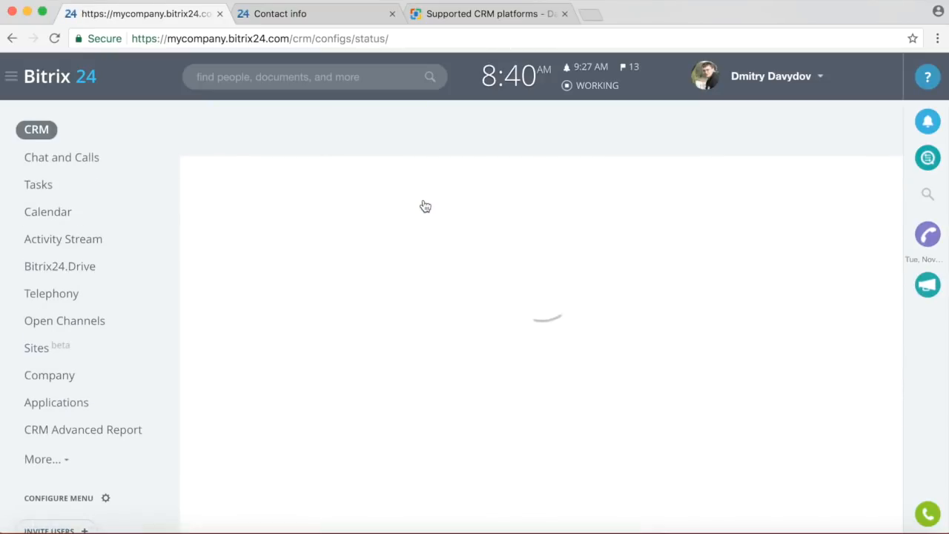
Review the lead Sources and Contact Type selection lists.
scroll(550, 275, down, 5)
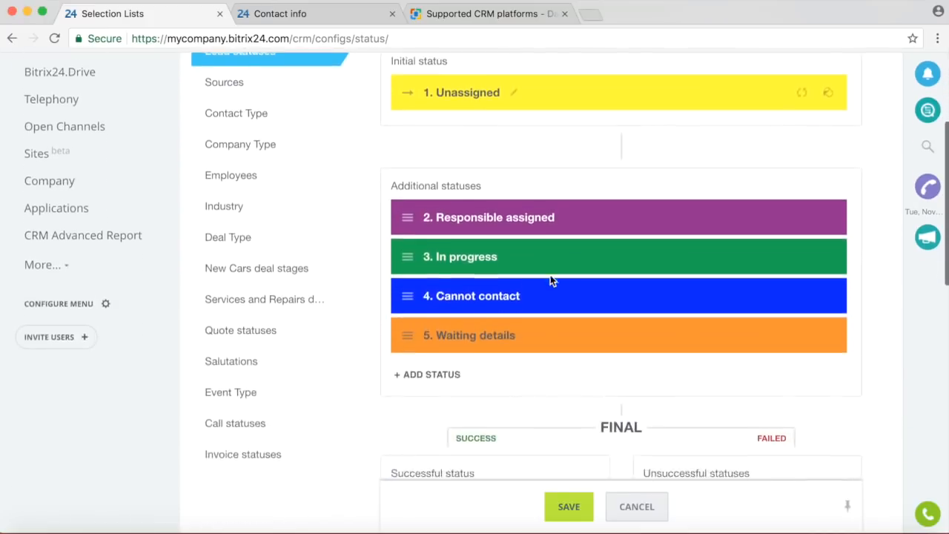
scroll(550, 275, up, 2)
scroll(550, 280, up, 3)
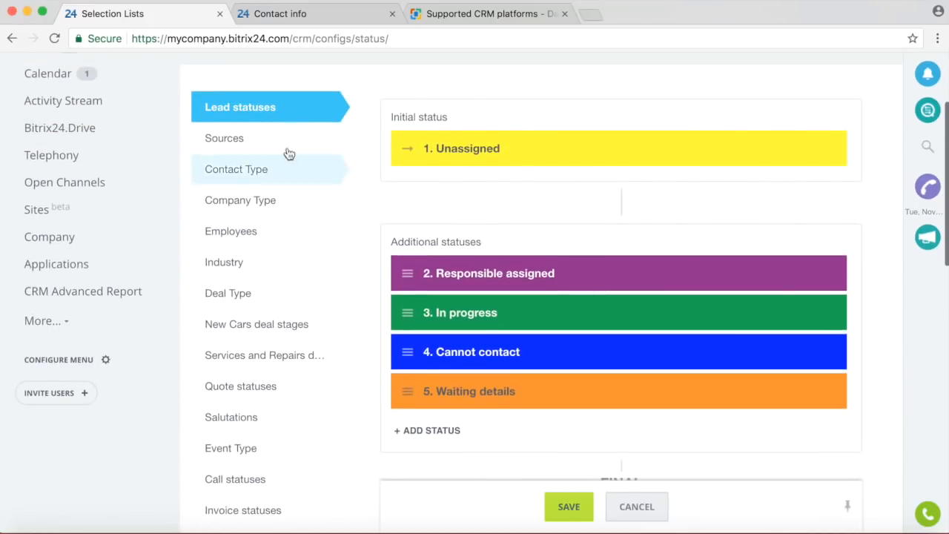
click(247, 141)
scroll(535, 210, down, 4)
scroll(536, 212, up, 3)
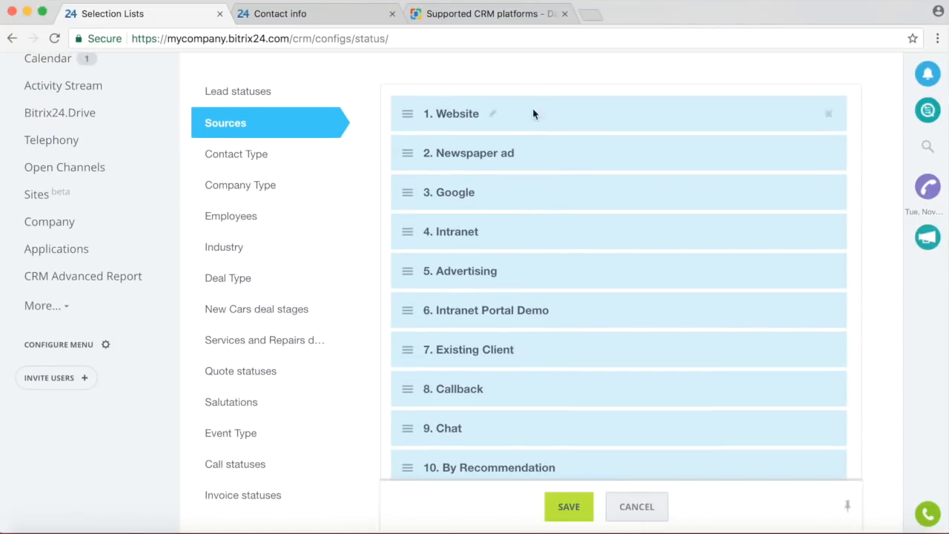
scroll(545, 259, down, 1)
scroll(547, 259, up, 2)
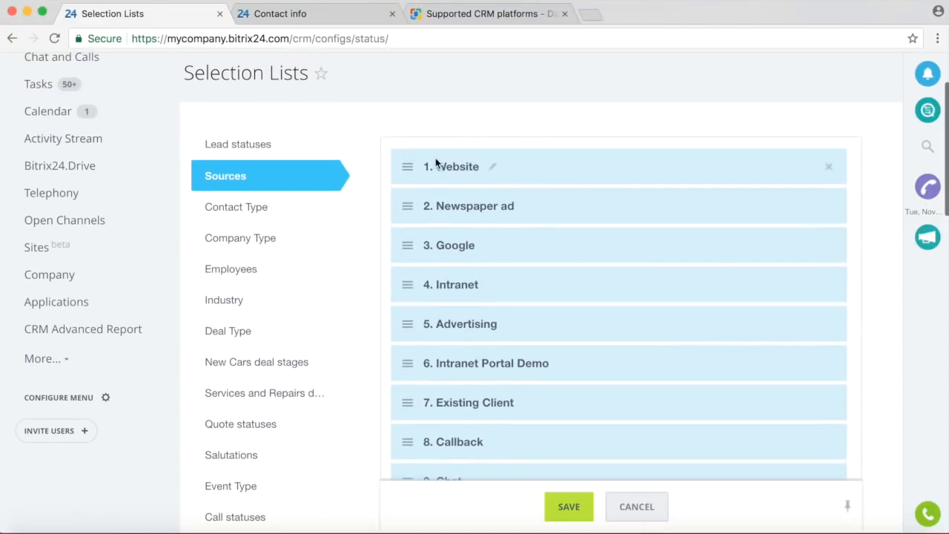
scroll(590, 186, down, 2)
scroll(590, 186, up, 1)
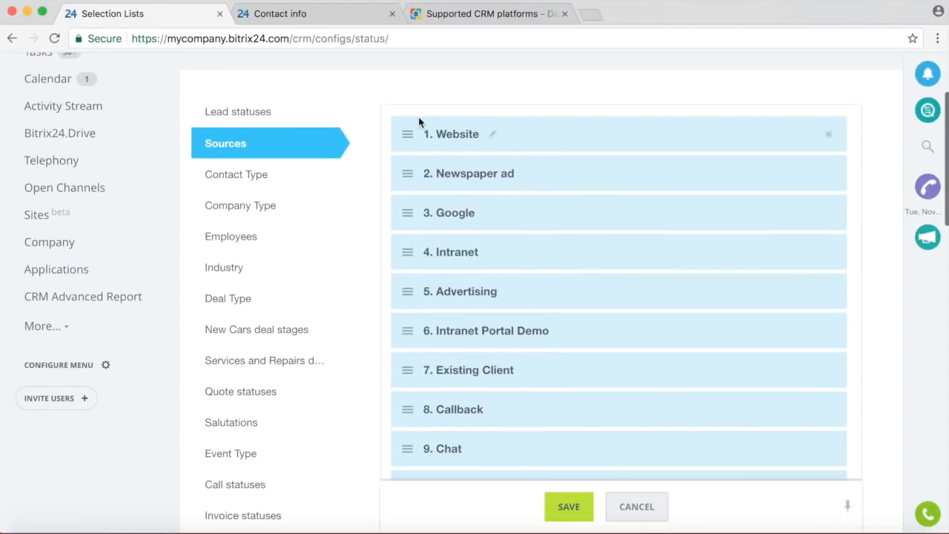
click(232, 188)
scroll(485, 191, down, 2)
scroll(485, 190, up, 4)
scroll(520, 239, down, 2)
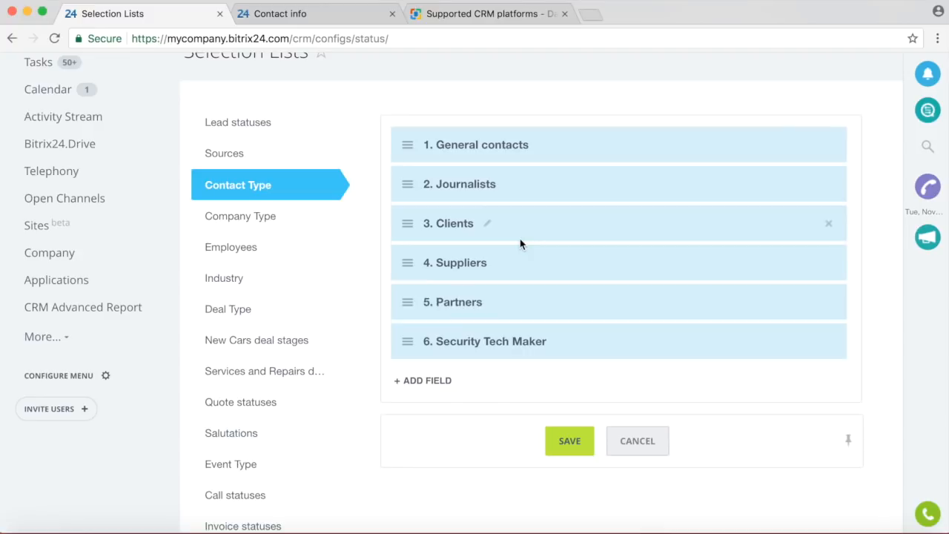
Check Company Type without renaming Partner, then the Employees, Industry and Deal Type lists.
click(222, 228)
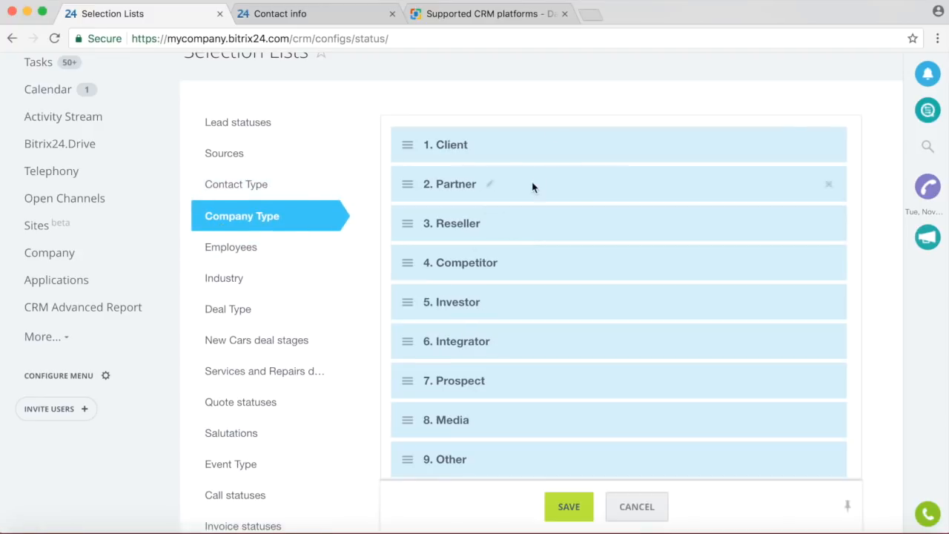
click(489, 185)
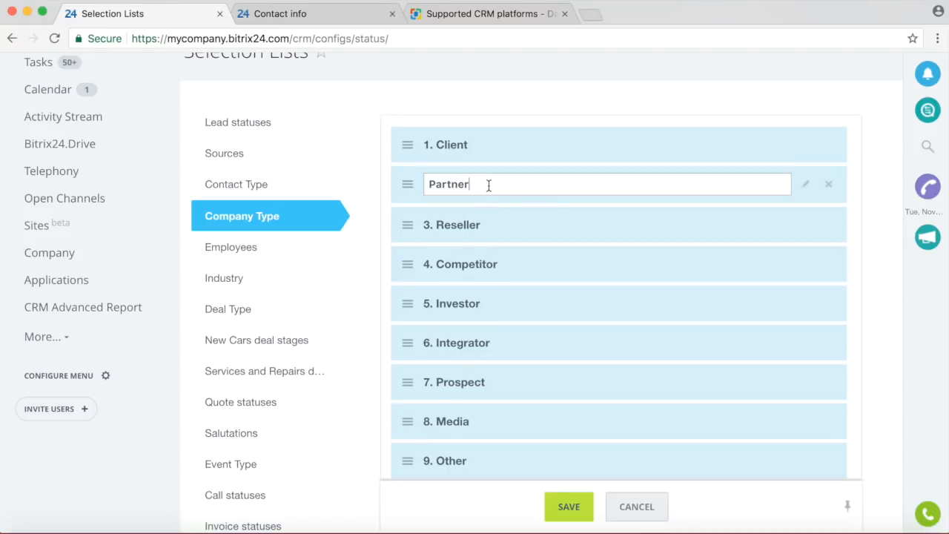
click(621, 150)
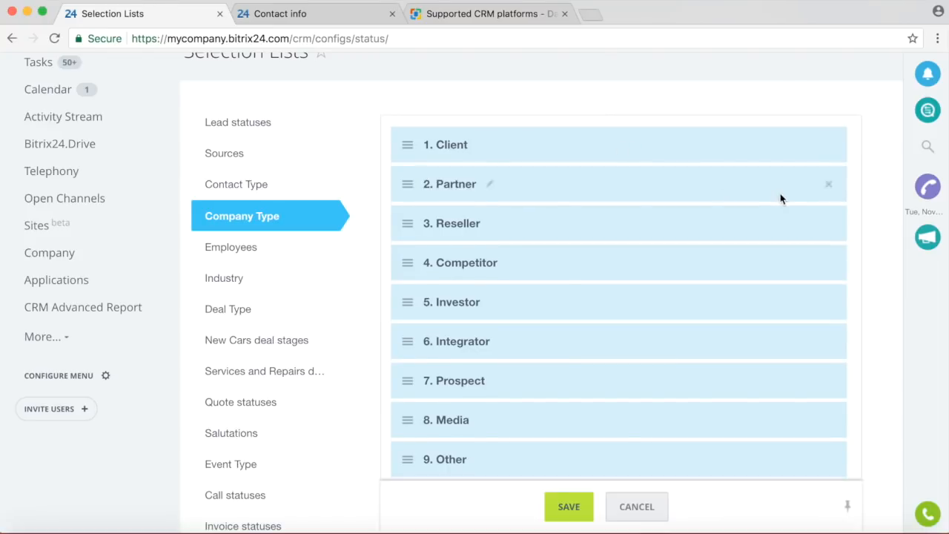
click(228, 257)
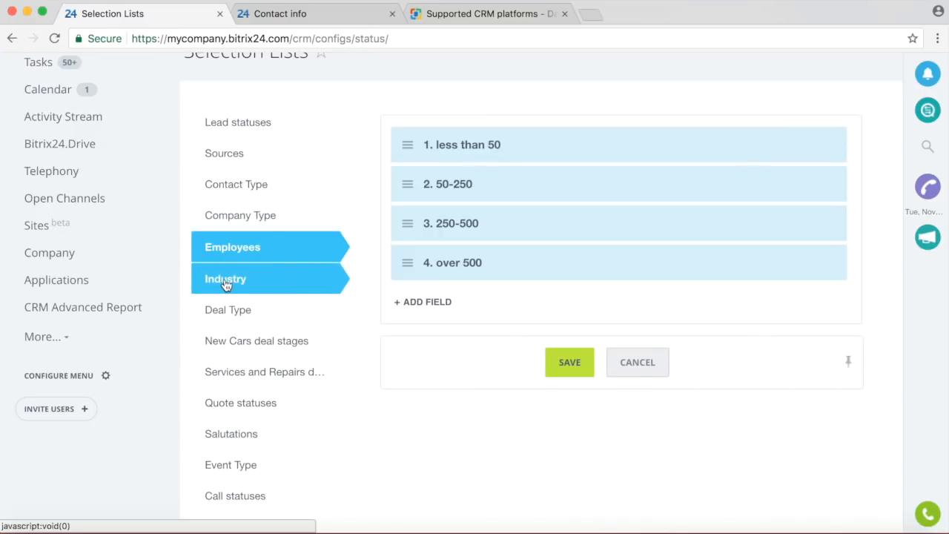
click(225, 285)
click(227, 309)
scroll(290, 325, down, 1)
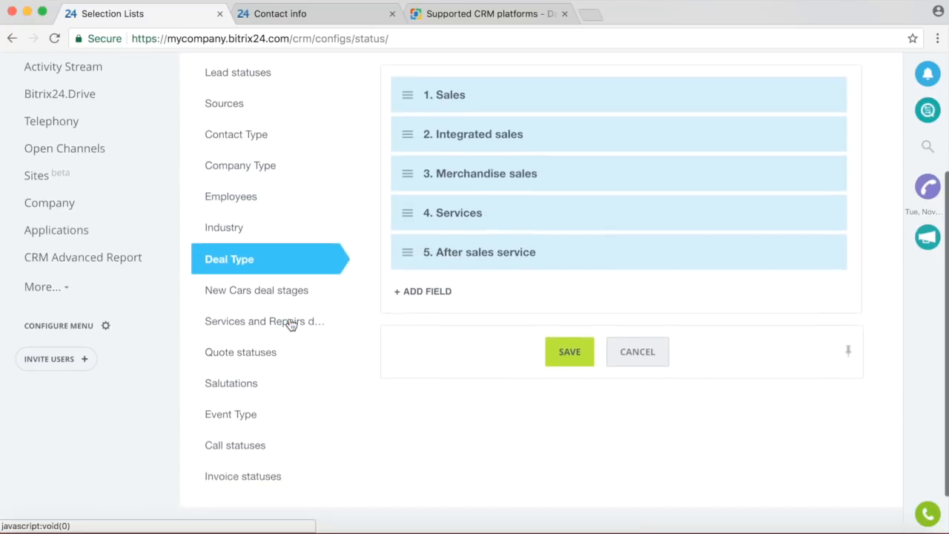
View the New Cars and Services and Repairs deal stages, Quote statuses and Salutations.
click(272, 280)
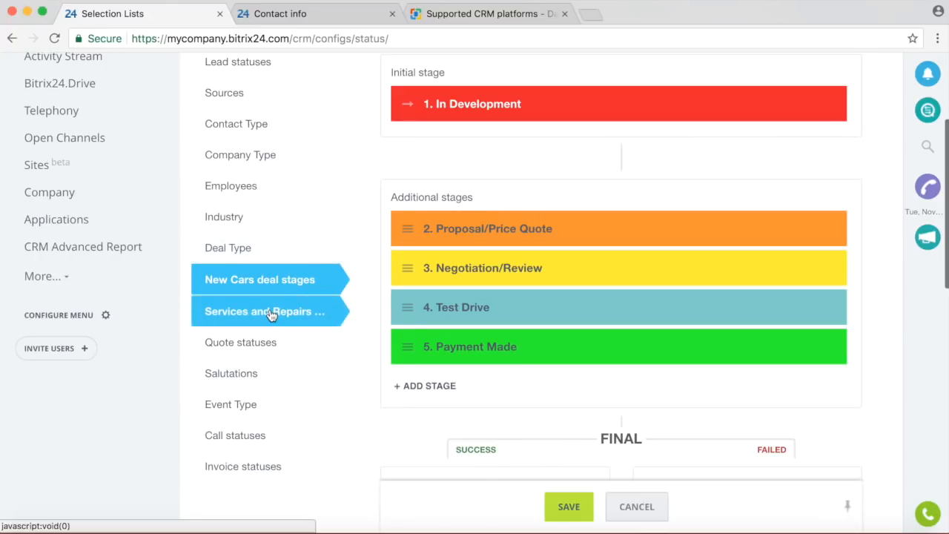
click(271, 314)
scroll(276, 290, down, 2)
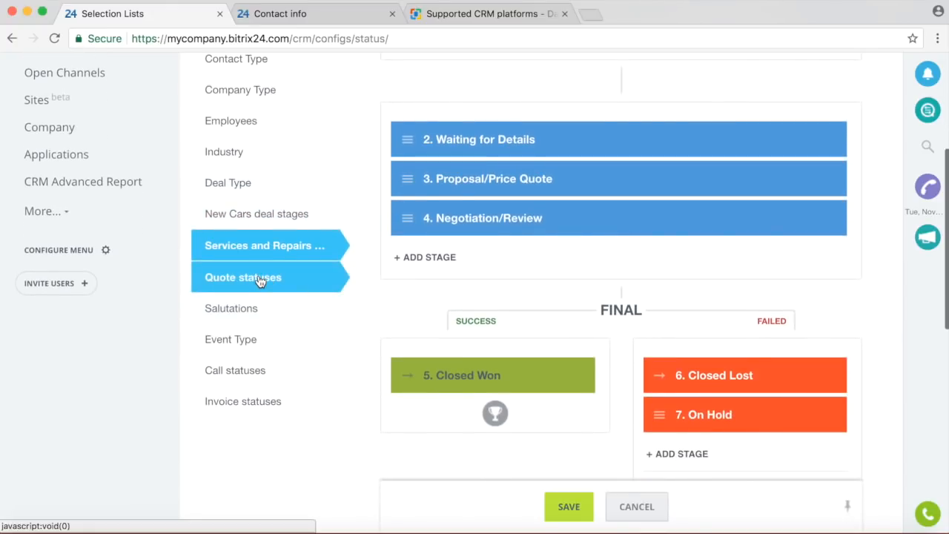
click(259, 280)
click(239, 310)
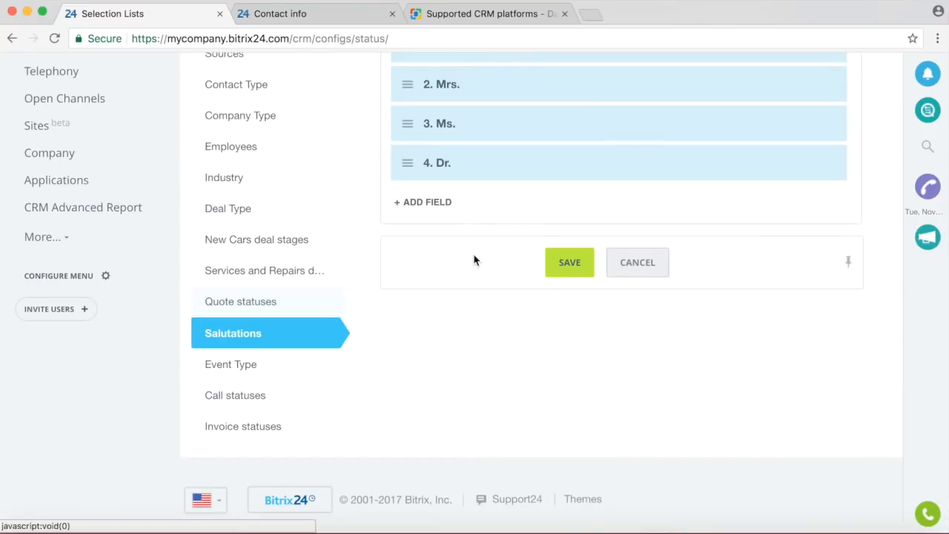
scroll(467, 221, up, 4)
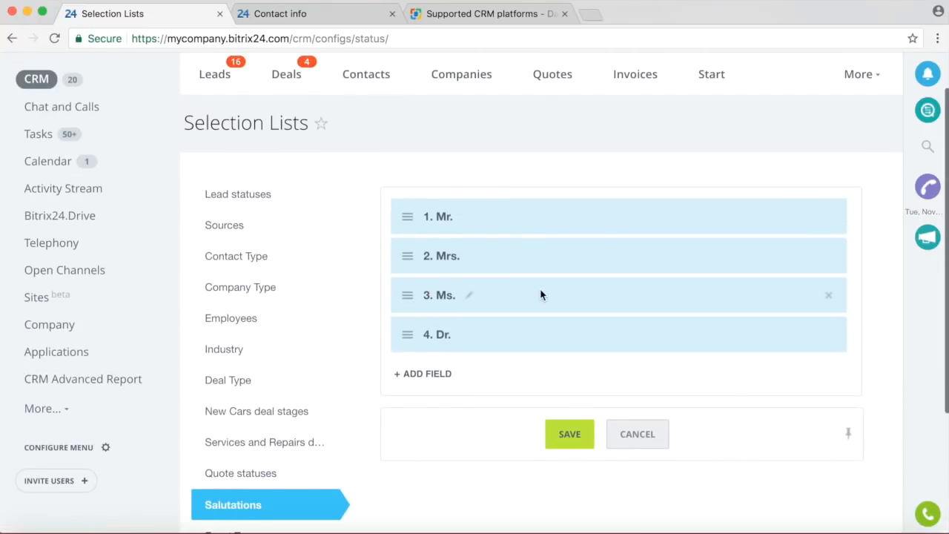
scroll(541, 295, down, 3)
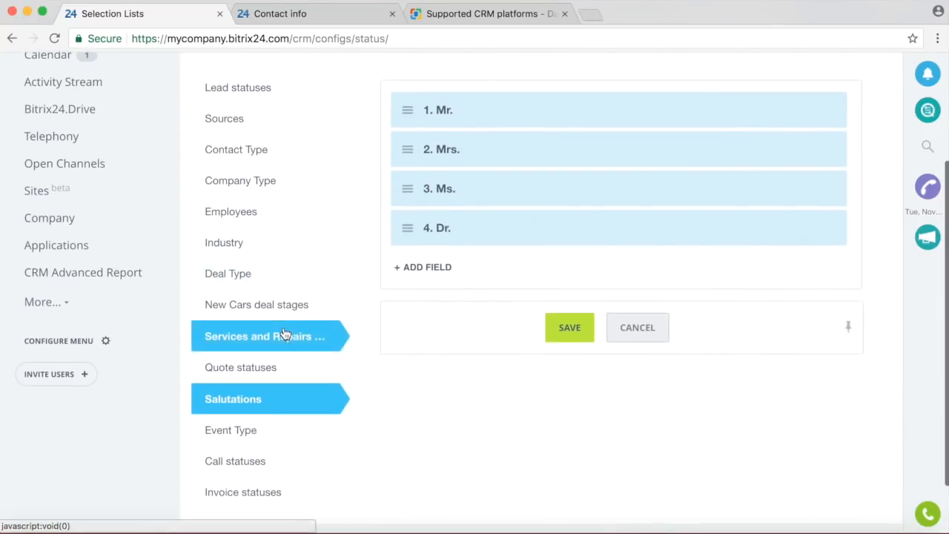
scroll(274, 333, down, 2)
Review the Event Type, Call statuses and Invoice statuses lists.
click(244, 364)
click(242, 397)
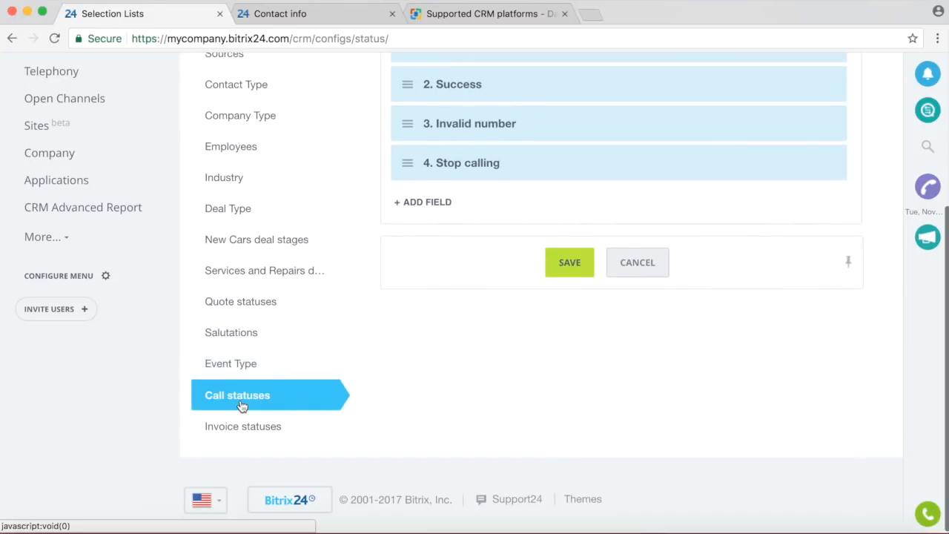
scroll(353, 383, up, 5)
scroll(311, 349, down, 5)
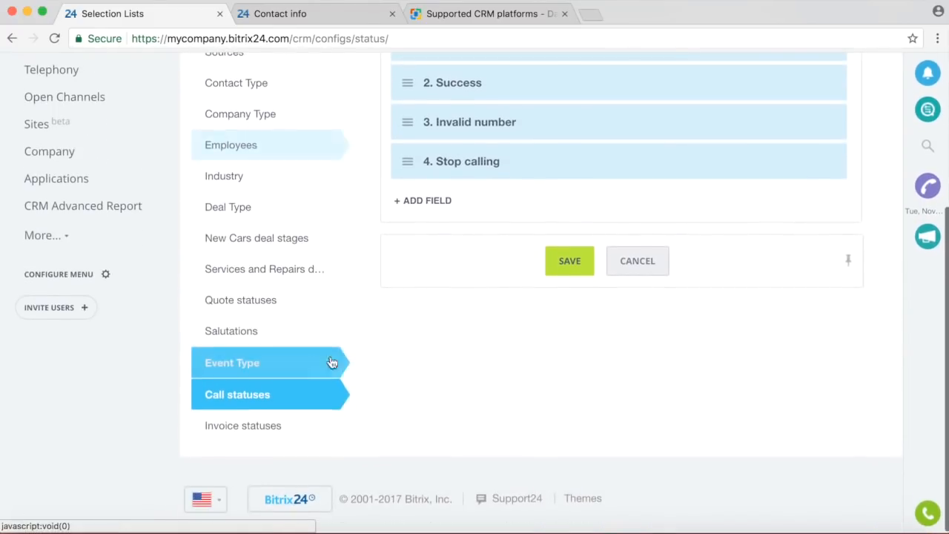
click(269, 435)
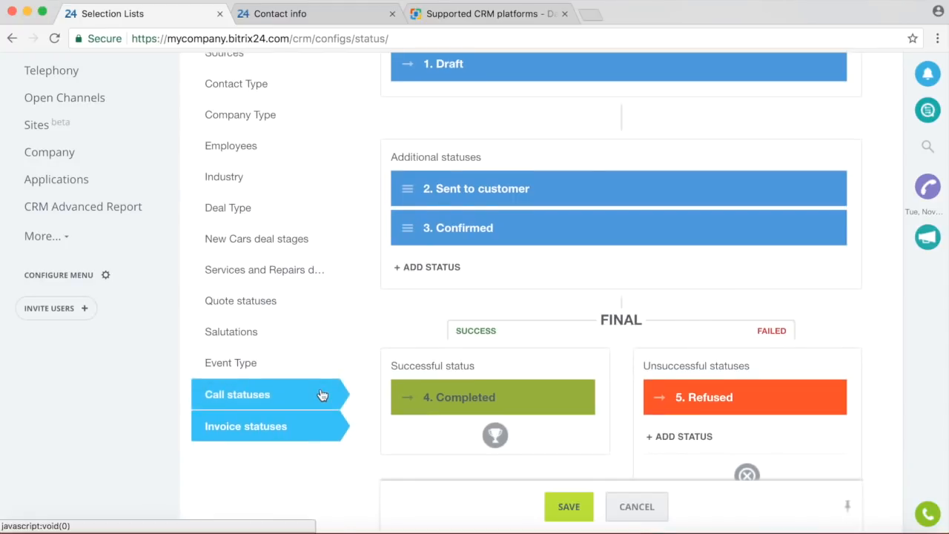
scroll(324, 392, up, 5)
scroll(324, 393, down, 6)
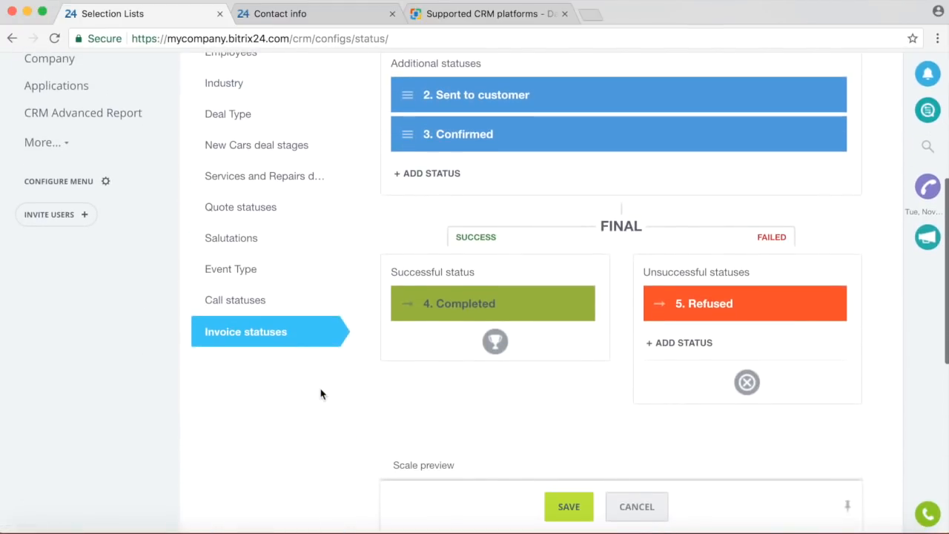
scroll(324, 394, down, 1)
scroll(324, 393, up, 5)
scroll(326, 385, down, 1)
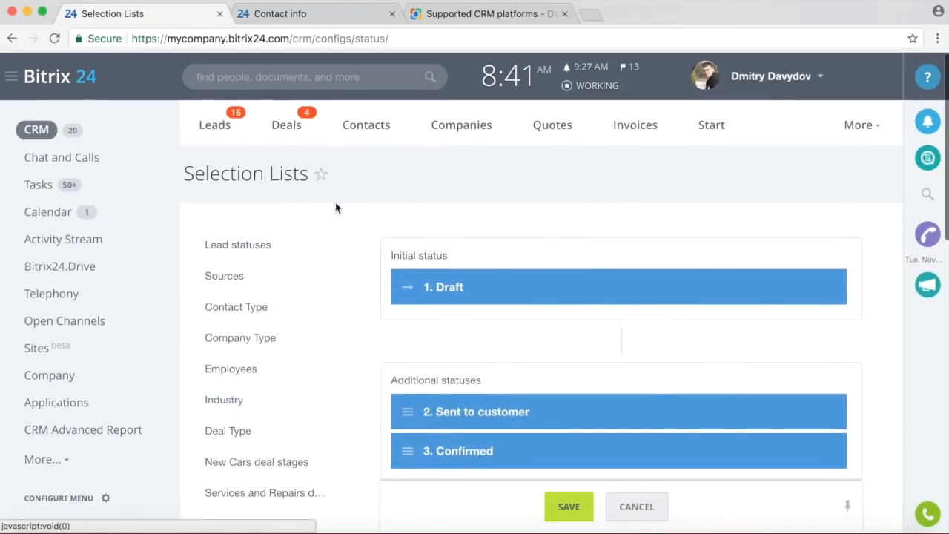
Open CRM Settings and glance at the Currency settings before returning.
click(856, 123)
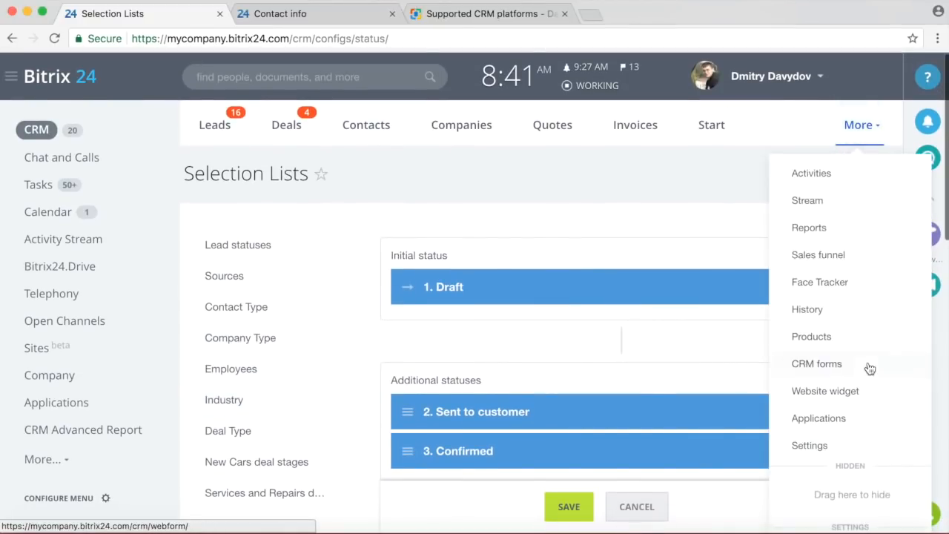
click(835, 449)
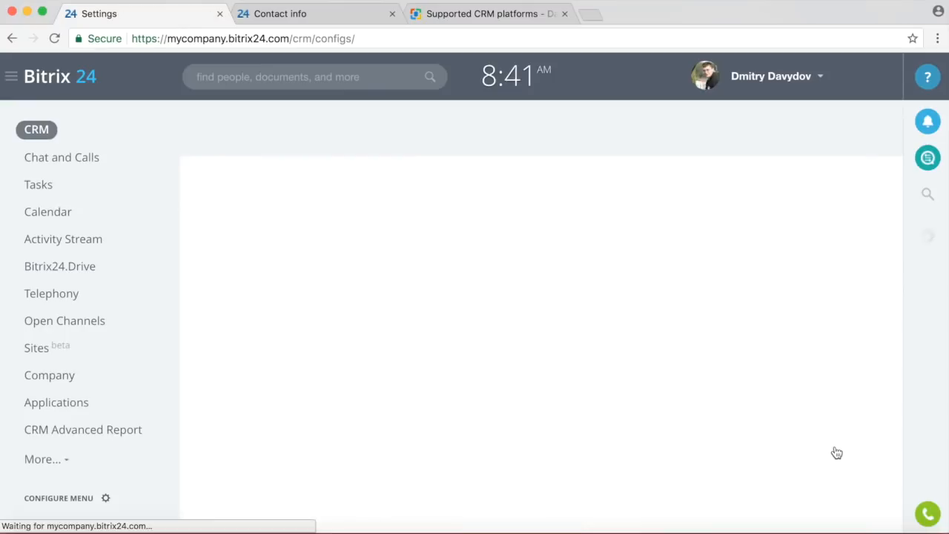
scroll(668, 297, down, 2)
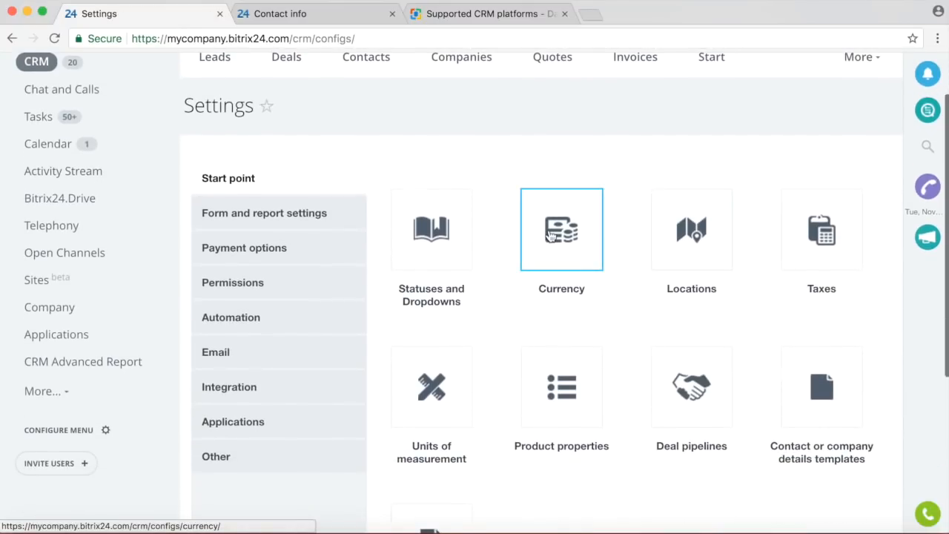
click(551, 236)
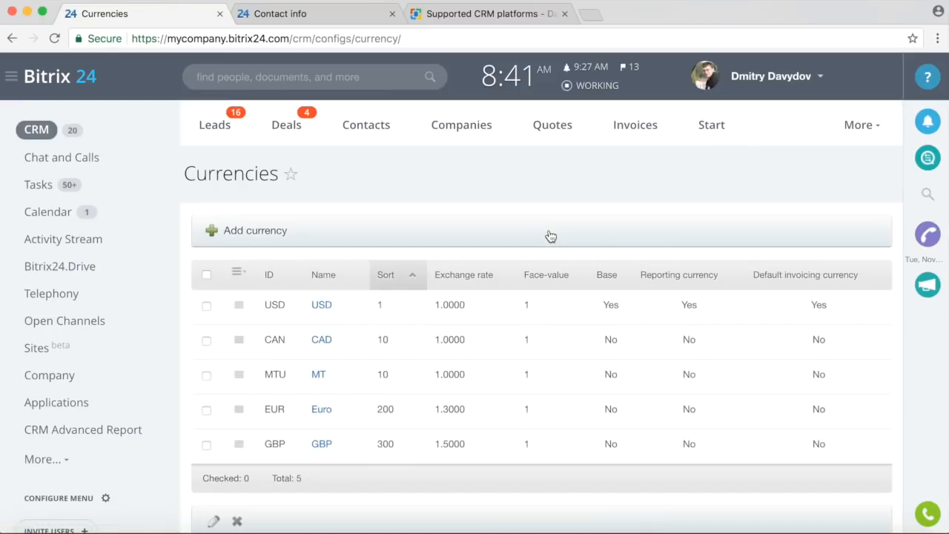
click(13, 39)
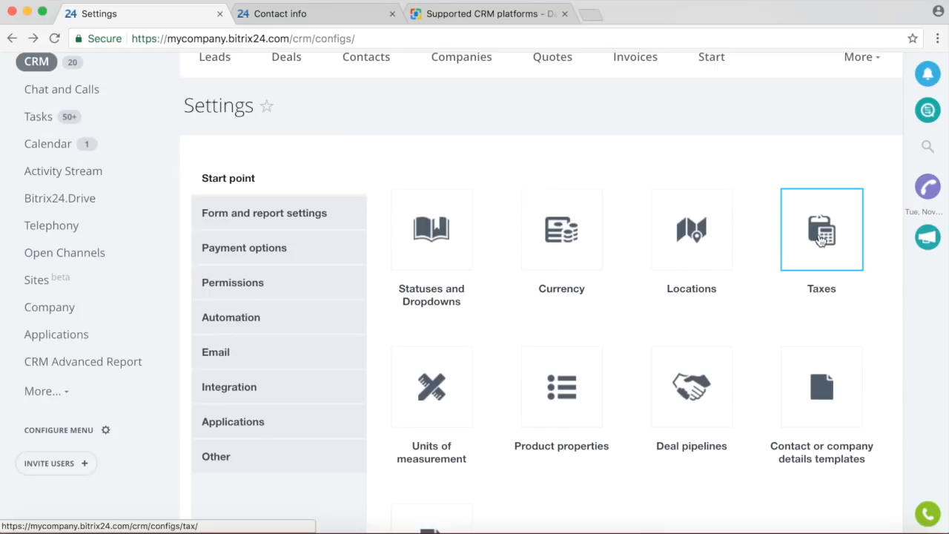
Look at Deal pipelines, then back in Settings show the Form and report settings section.
scroll(618, 353, down, 3)
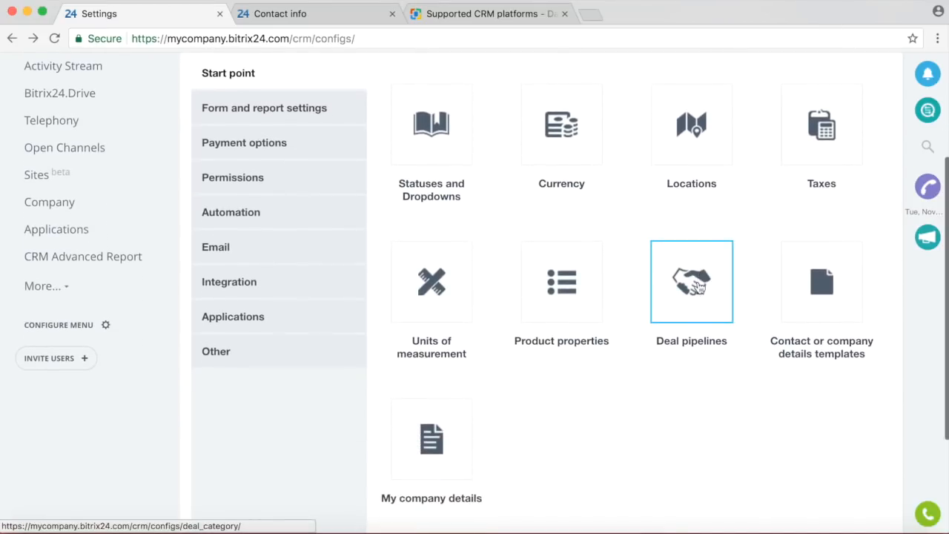
scroll(688, 426, down, 1)
click(702, 256)
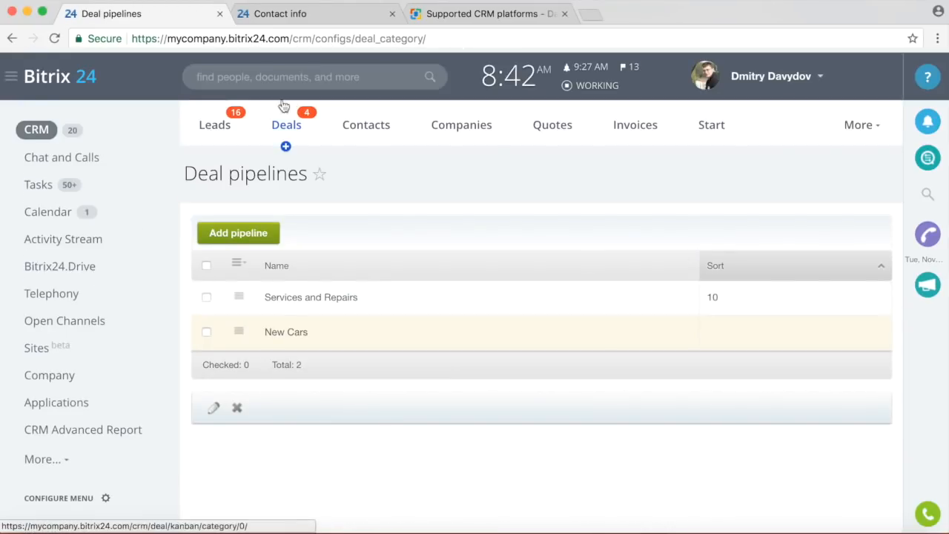
click(12, 39)
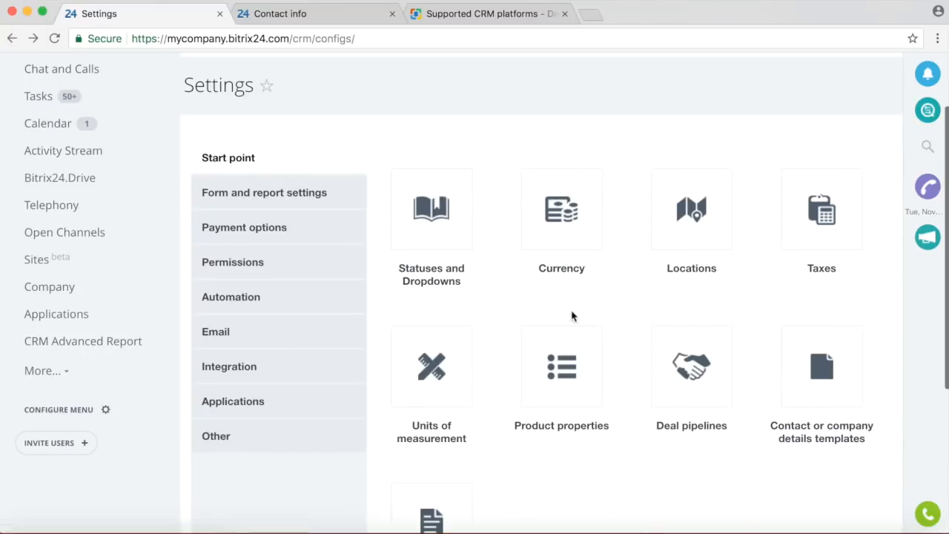
scroll(633, 360, down, 4)
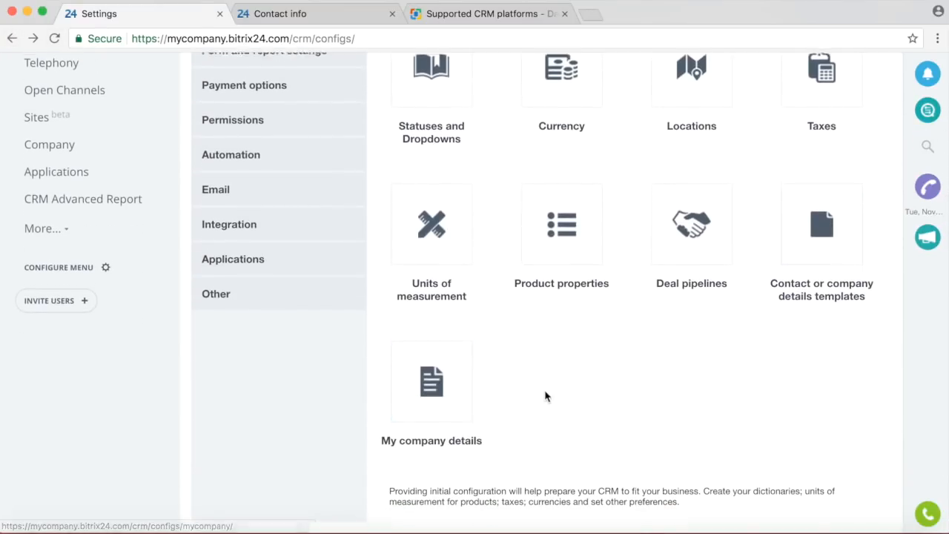
scroll(545, 395, up, 3)
scroll(554, 434, down, 1)
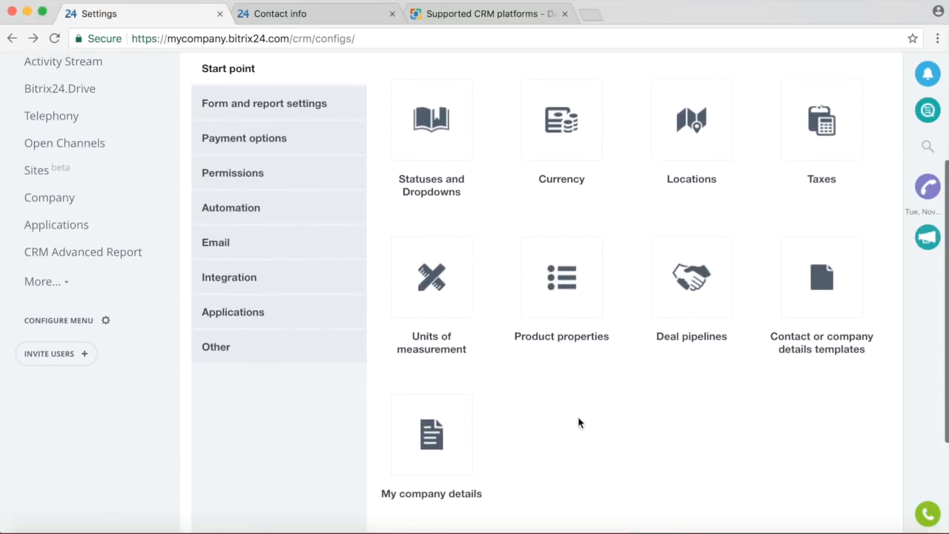
click(292, 103)
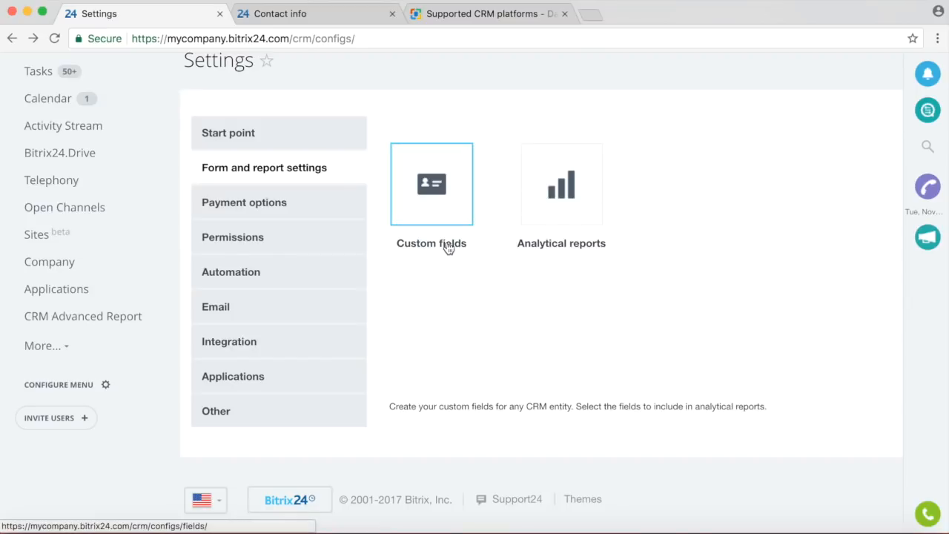
View Custom Fields and a new contact field form, then back out to the CRM Settings overview.
click(418, 192)
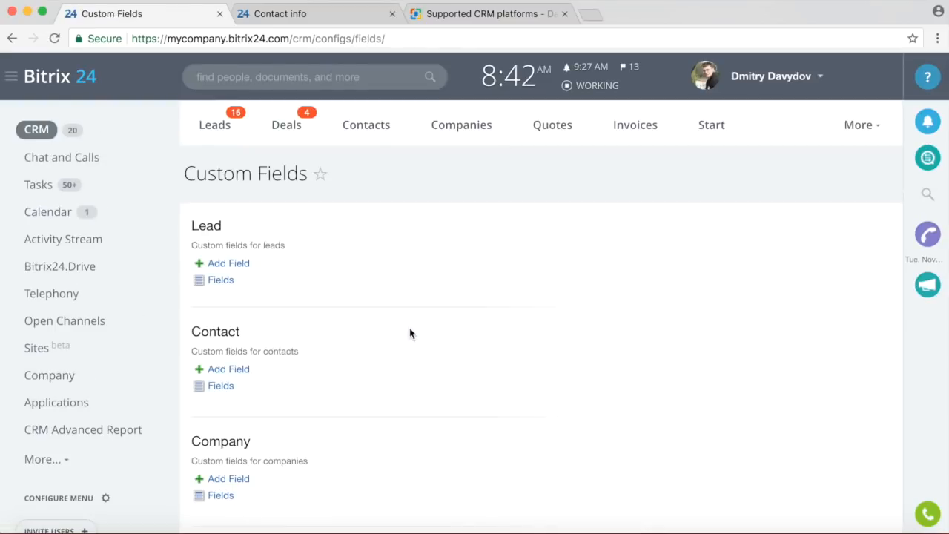
scroll(409, 328, down, 5)
scroll(409, 328, up, 1)
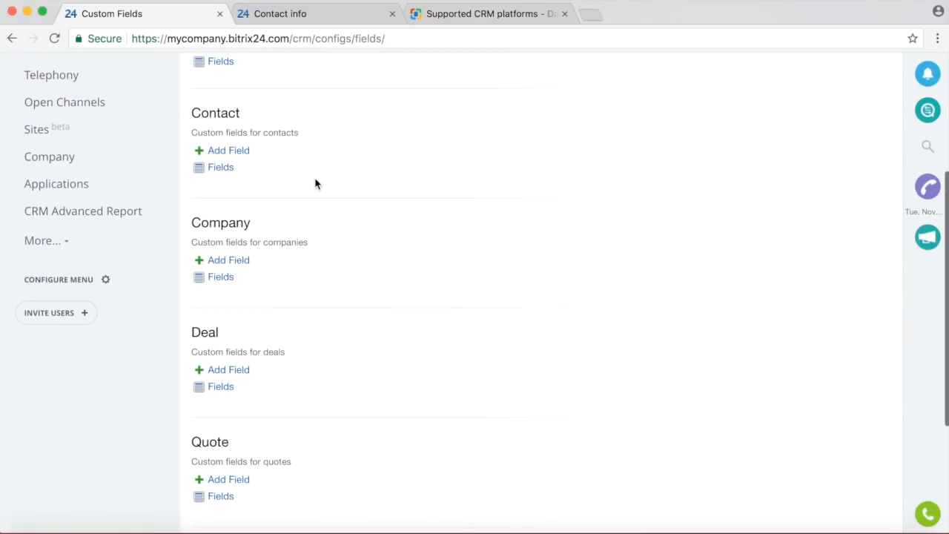
click(235, 152)
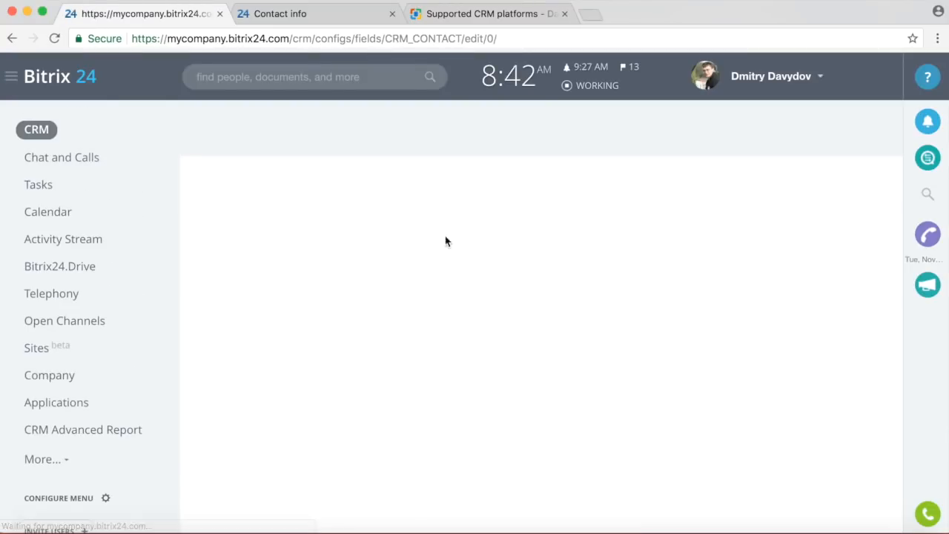
scroll(595, 290, down, 3)
scroll(595, 294, up, 5)
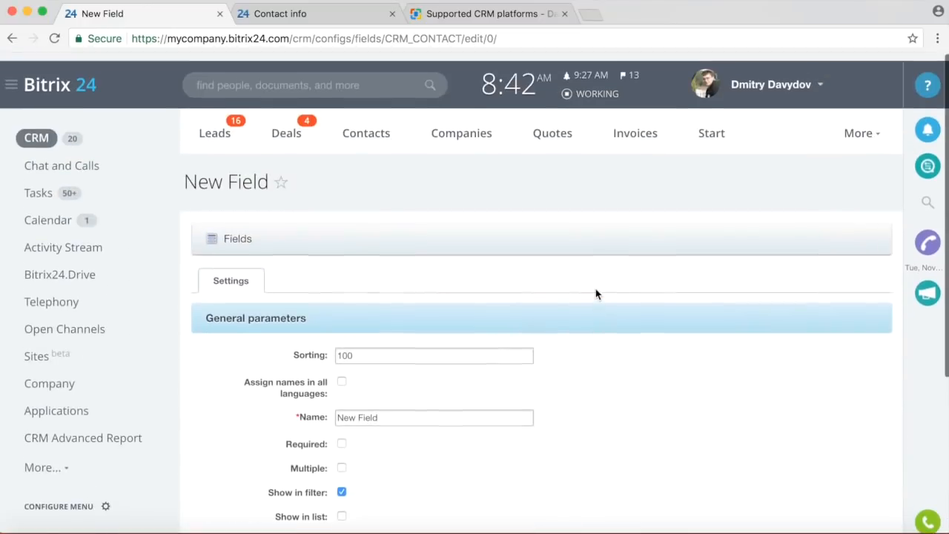
click(12, 38)
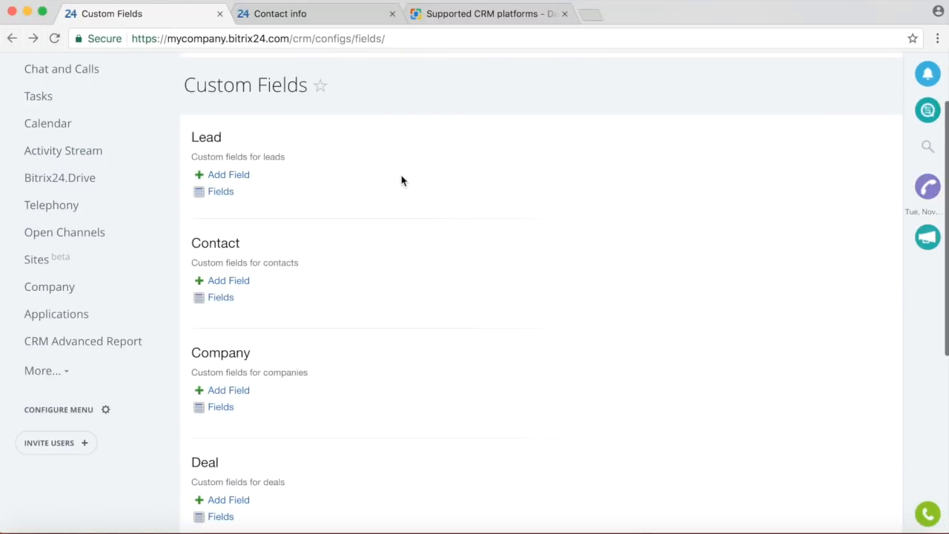
click(12, 38)
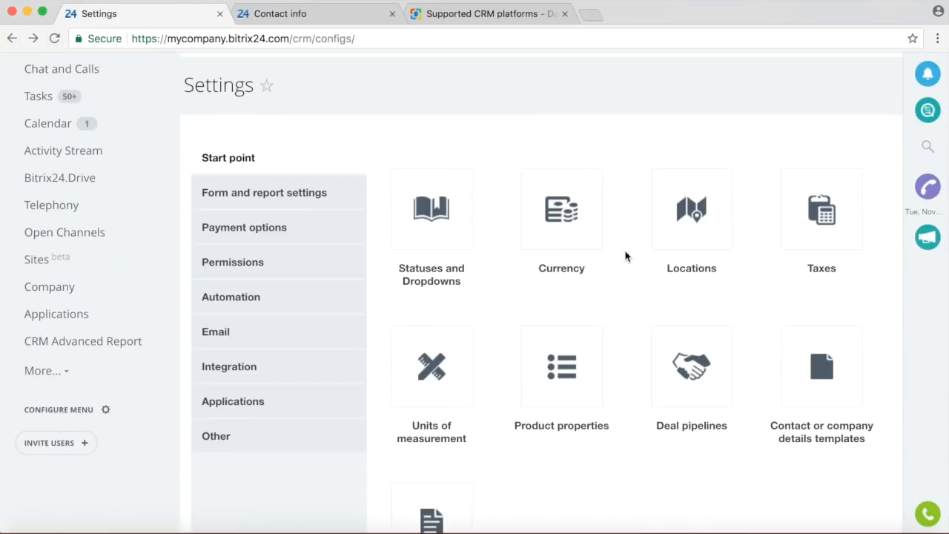
scroll(593, 296, down, 2)
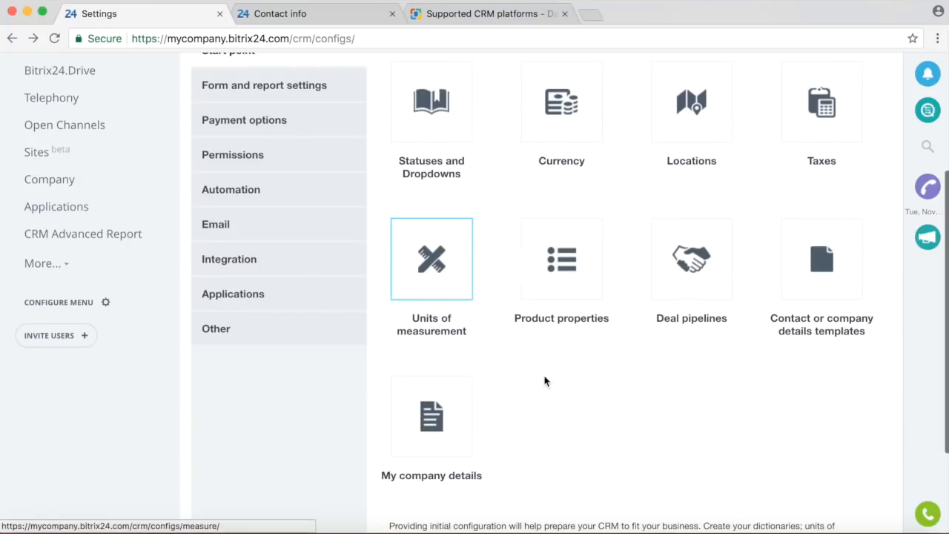
scroll(519, 297, up, 2)
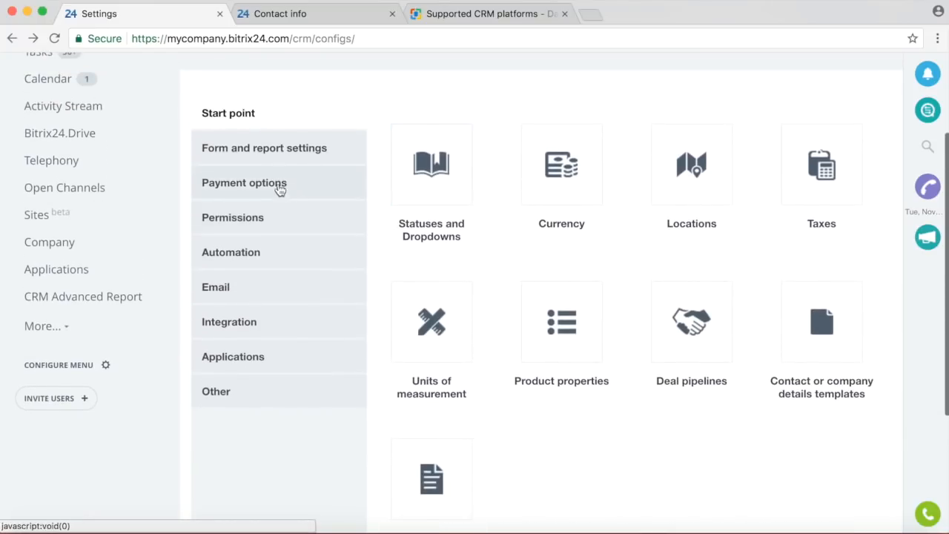
Open Payment options > Payment Systems and scroll through cards like Bank transfer: Companies.
click(268, 188)
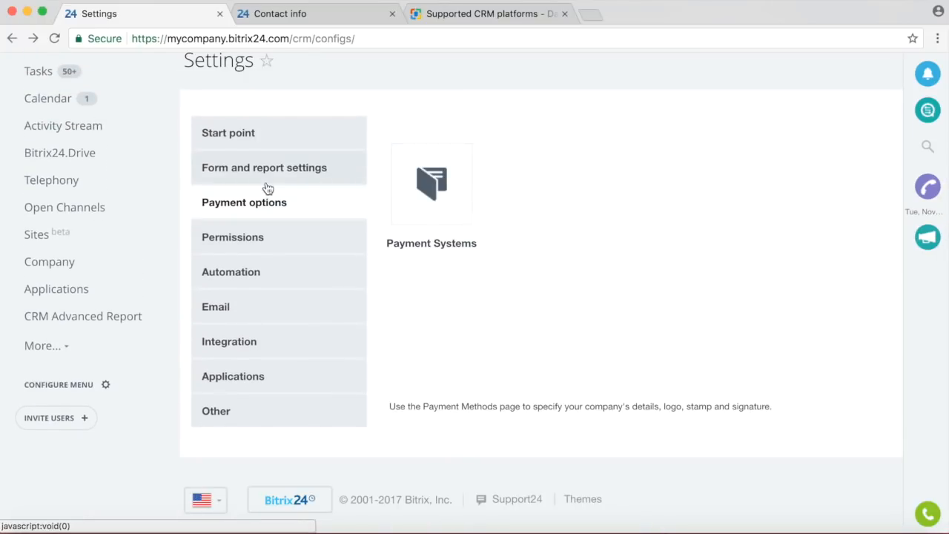
click(430, 194)
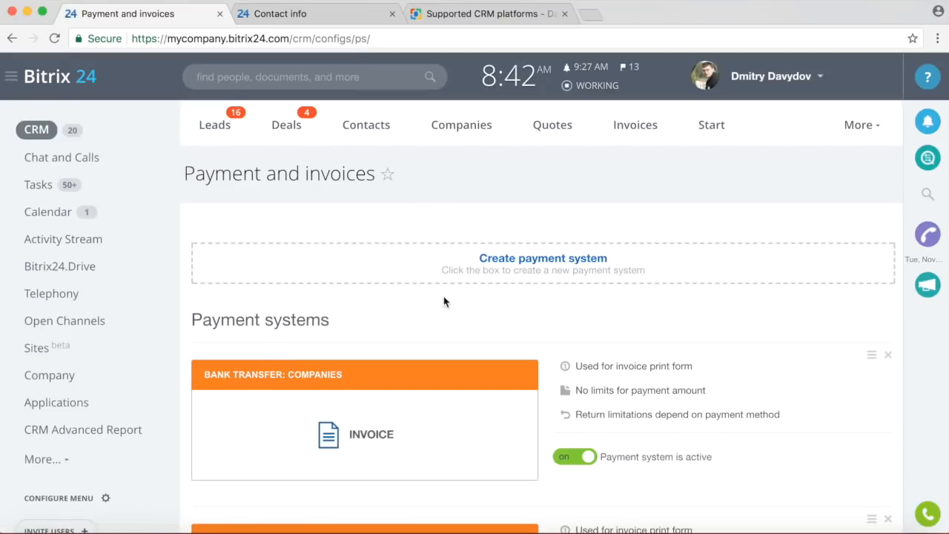
scroll(443, 300, down, 10)
scroll(443, 300, down, 4)
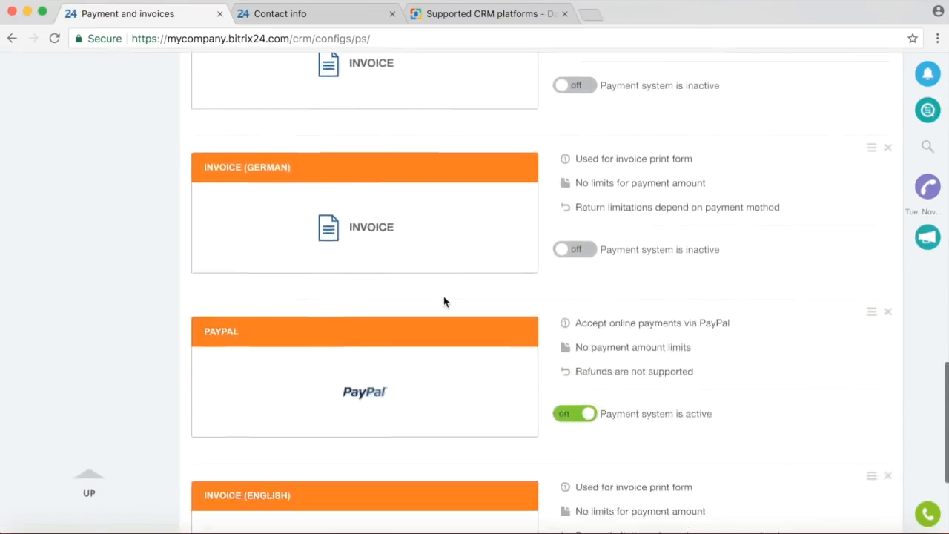
scroll(440, 225, up, 2)
scroll(440, 225, up, 10)
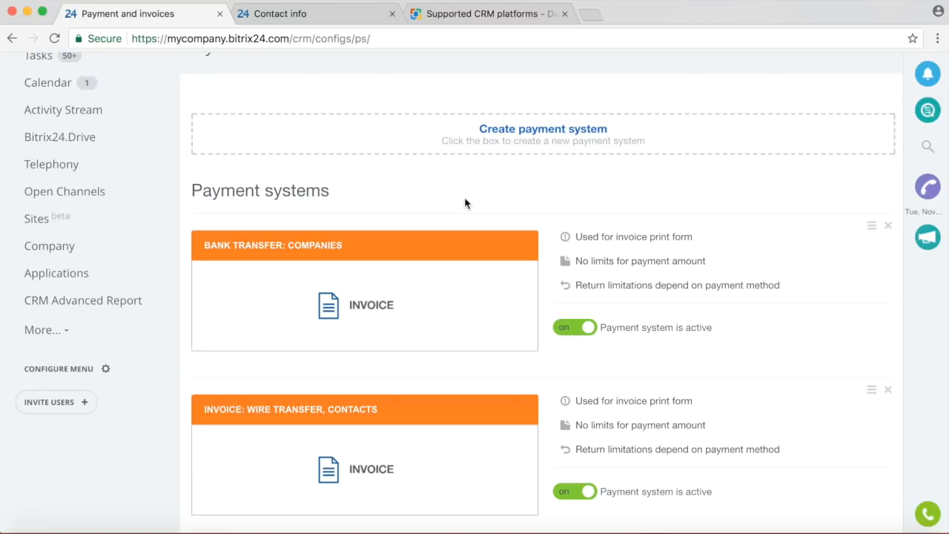
scroll(465, 203, down, 2)
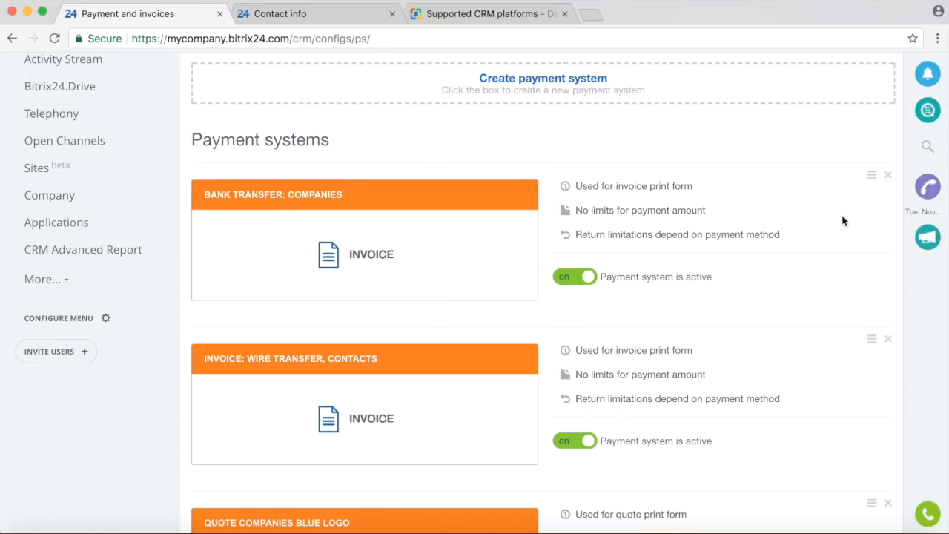
scroll(785, 210, down, 5)
scroll(785, 207, up, 8)
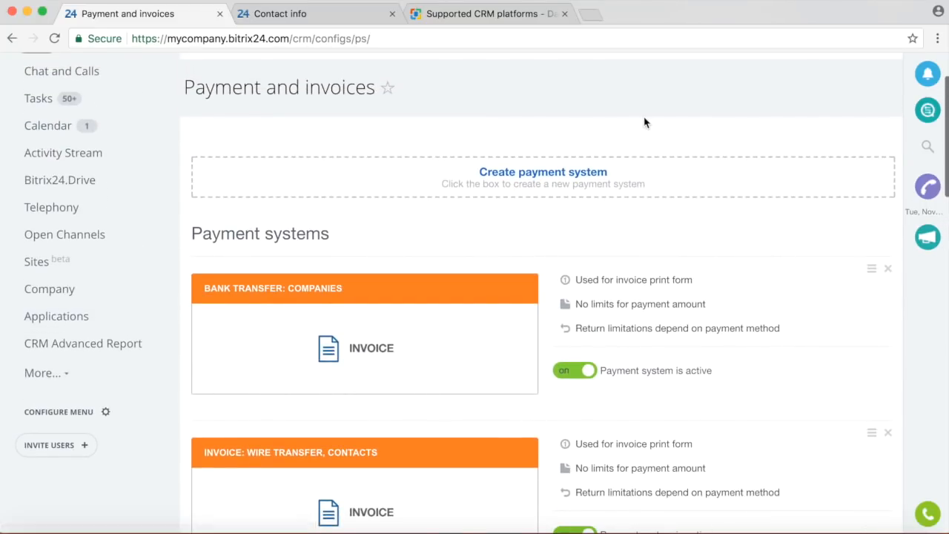
scroll(644, 121, up, 3)
Open CRM Settings > Access permissions and edit the Sales Manager role.
click(858, 126)
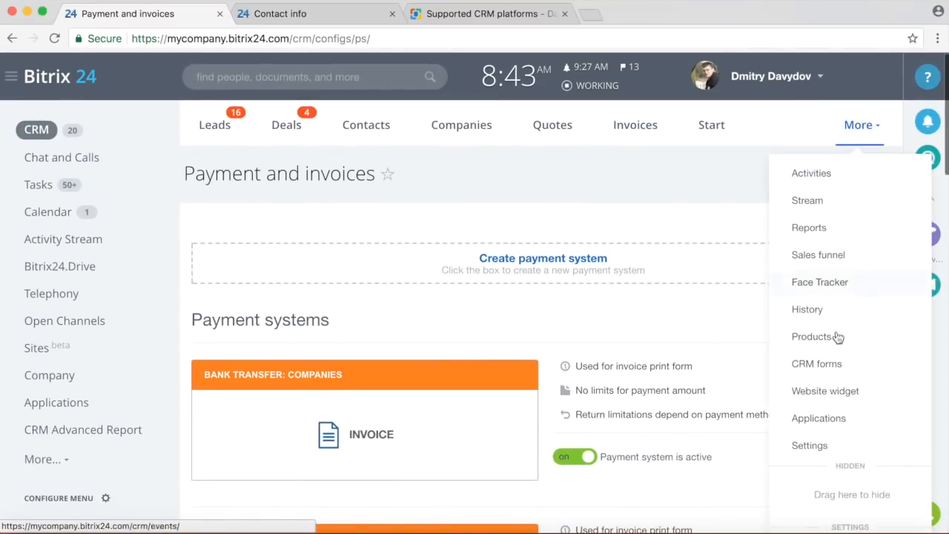
click(809, 444)
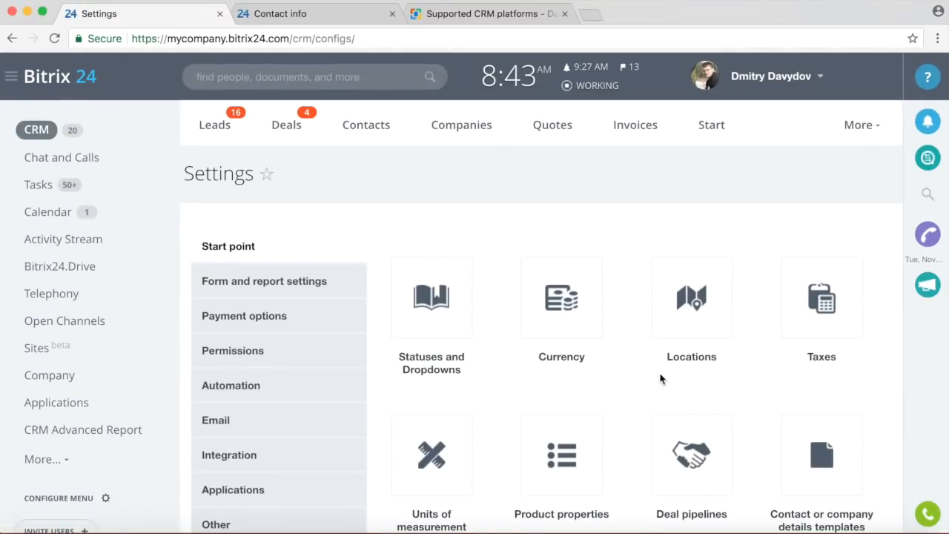
click(295, 355)
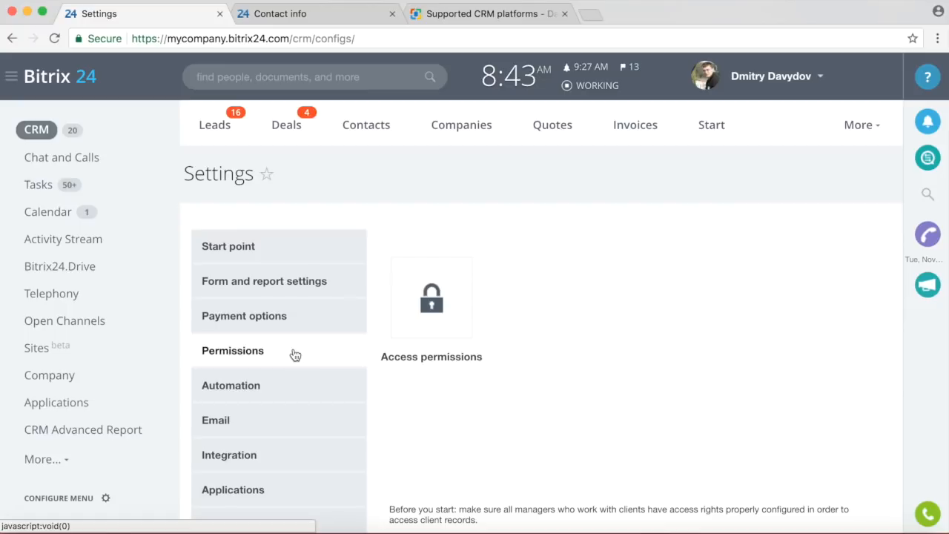
click(442, 316)
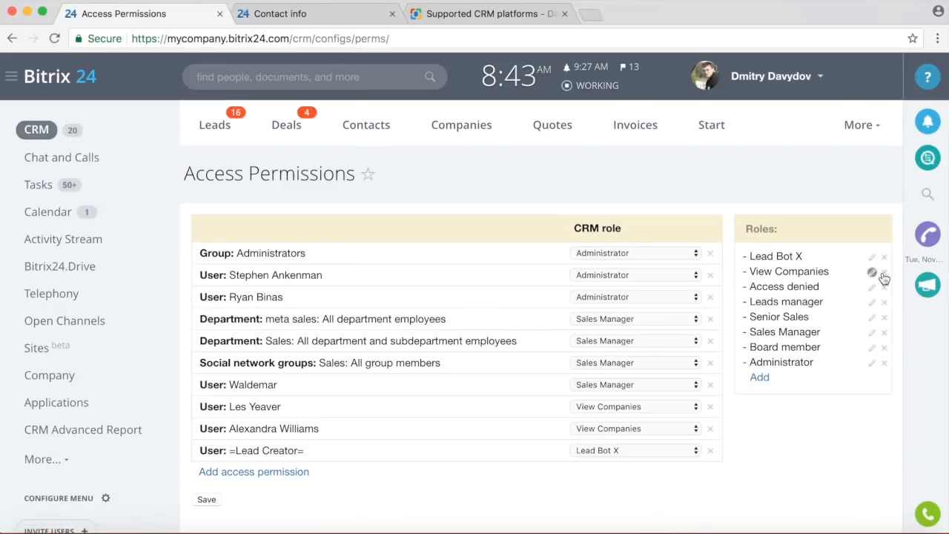
click(873, 334)
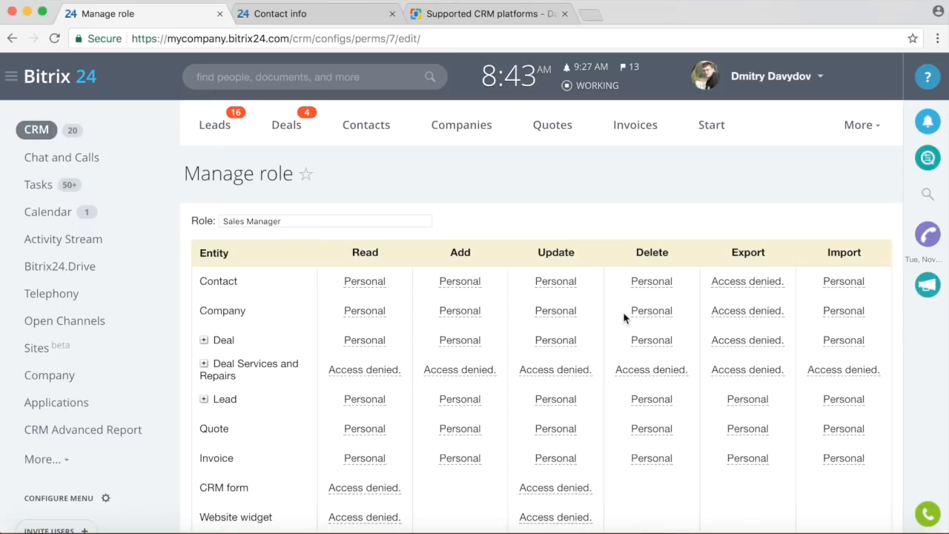
scroll(597, 178, down, 2)
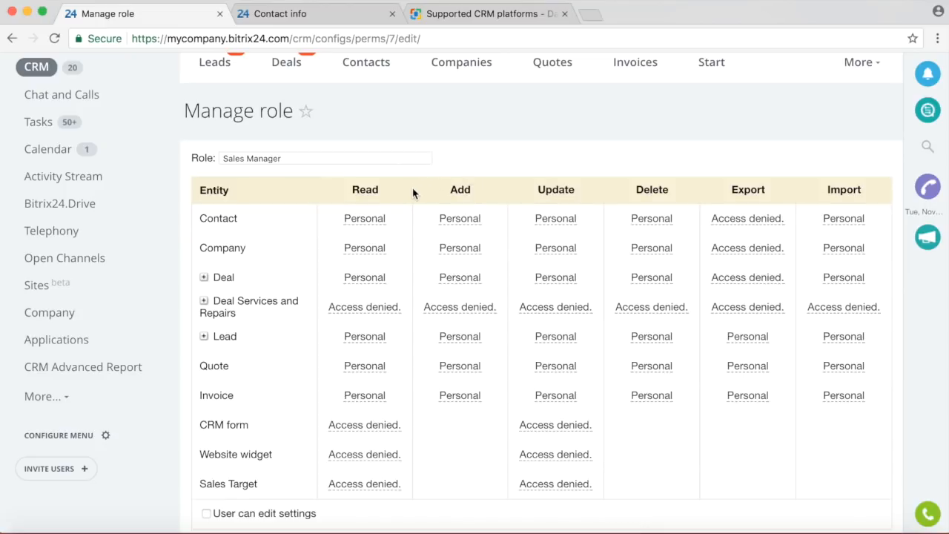
scroll(413, 187, down, 1)
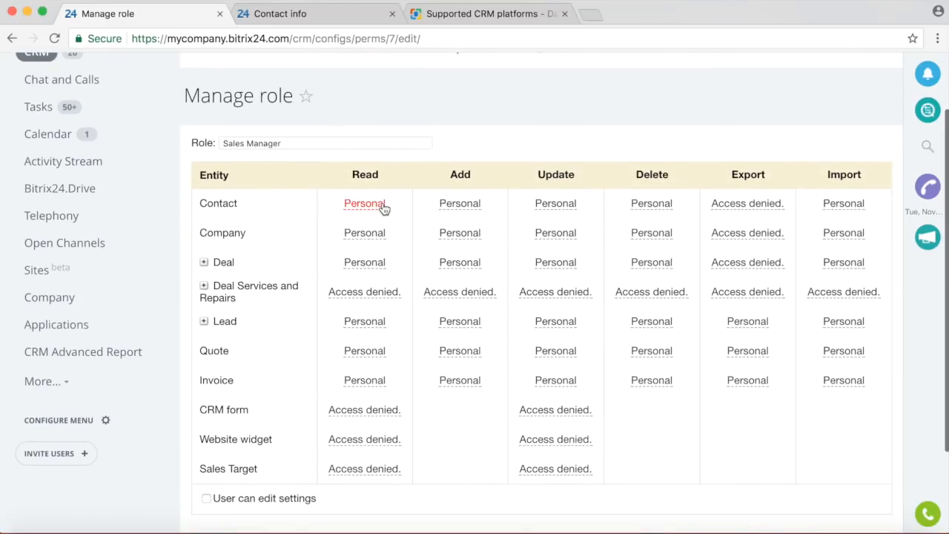
Check the Contact read access choices, keeping it at Personal.
click(382, 205)
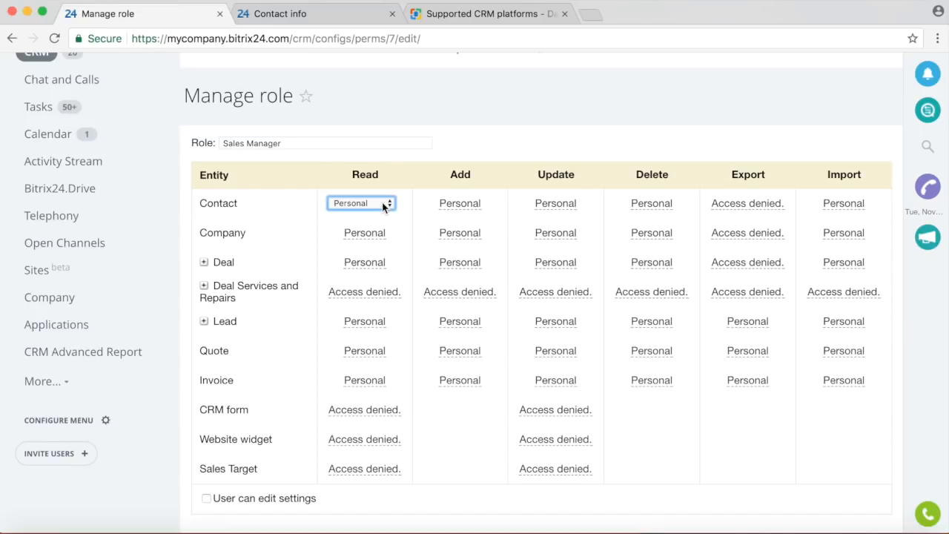
click(377, 203)
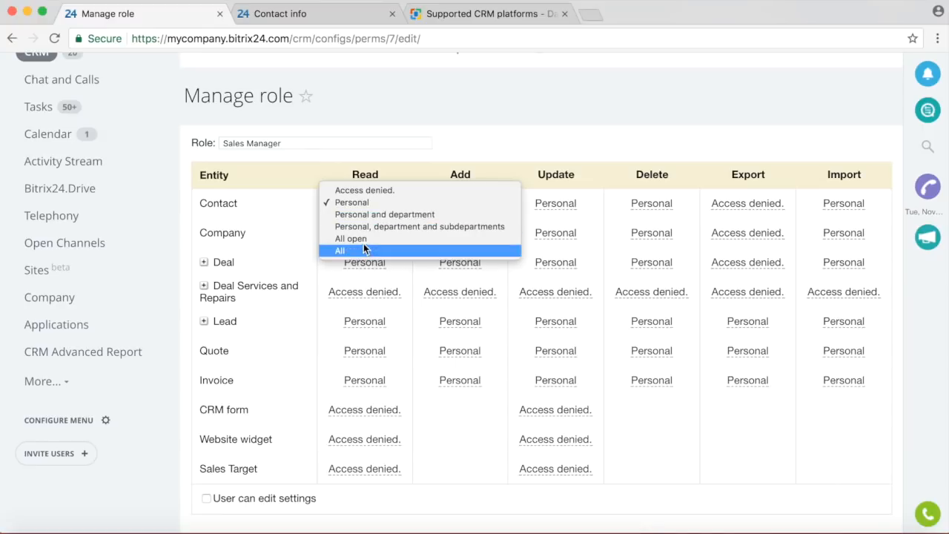
click(440, 173)
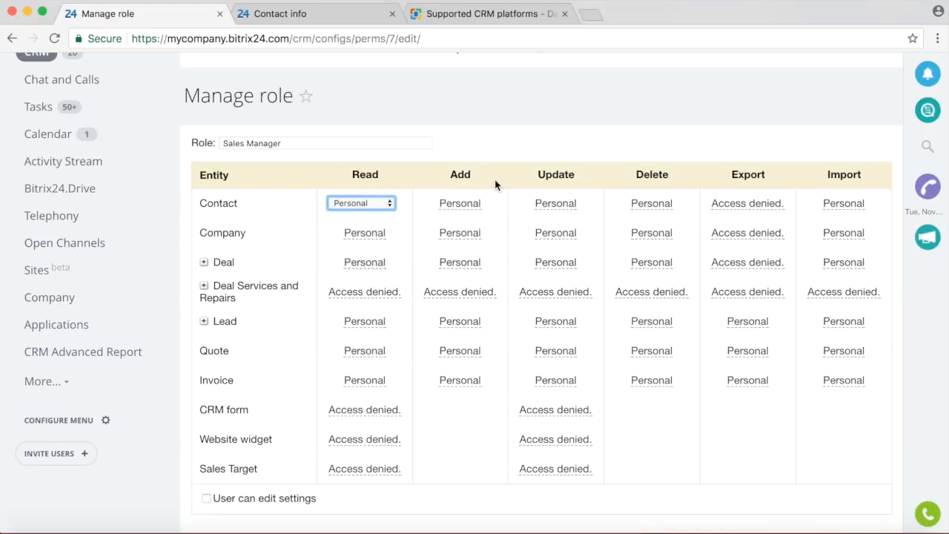
scroll(495, 179, down, 3)
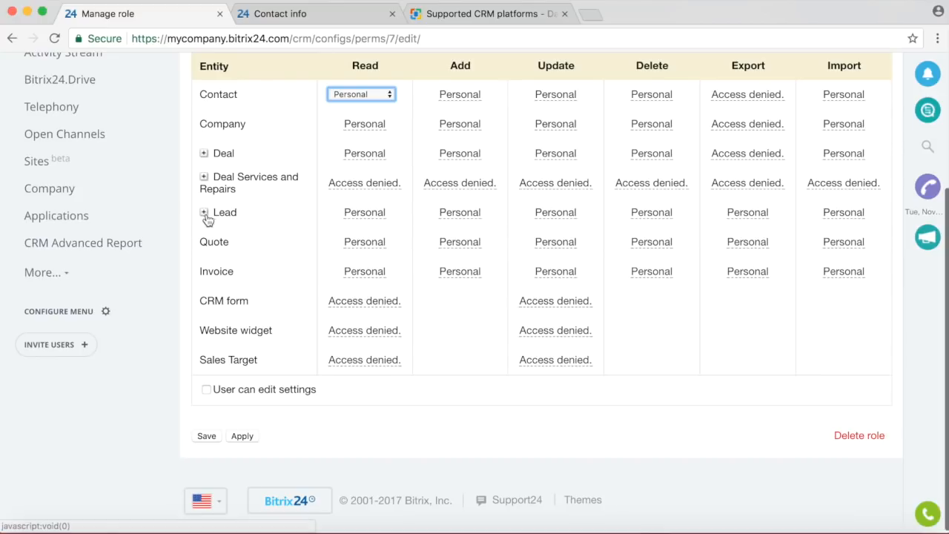
Expand Lead to show per-status permissions and briefly toggle the Deal stage rows.
click(203, 213)
scroll(270, 301, down, 2)
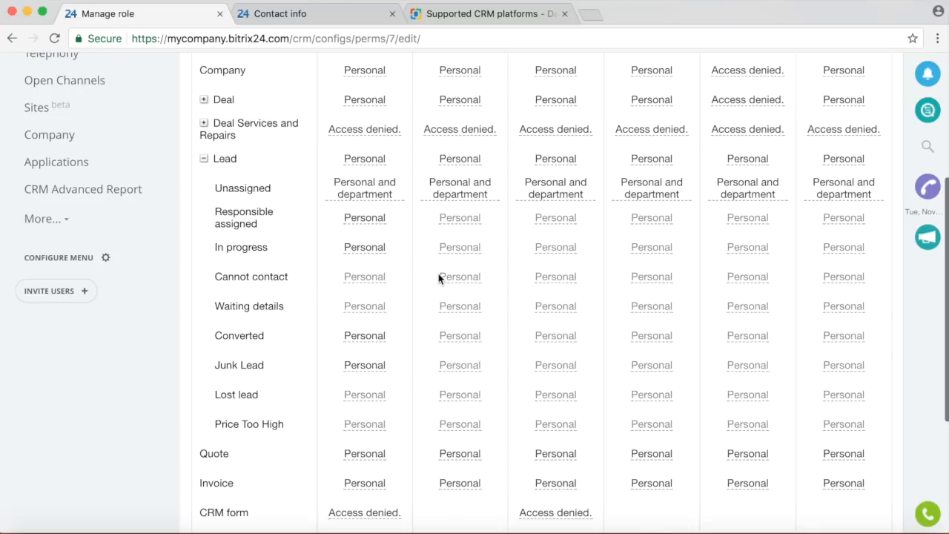
scroll(312, 304, up, 3)
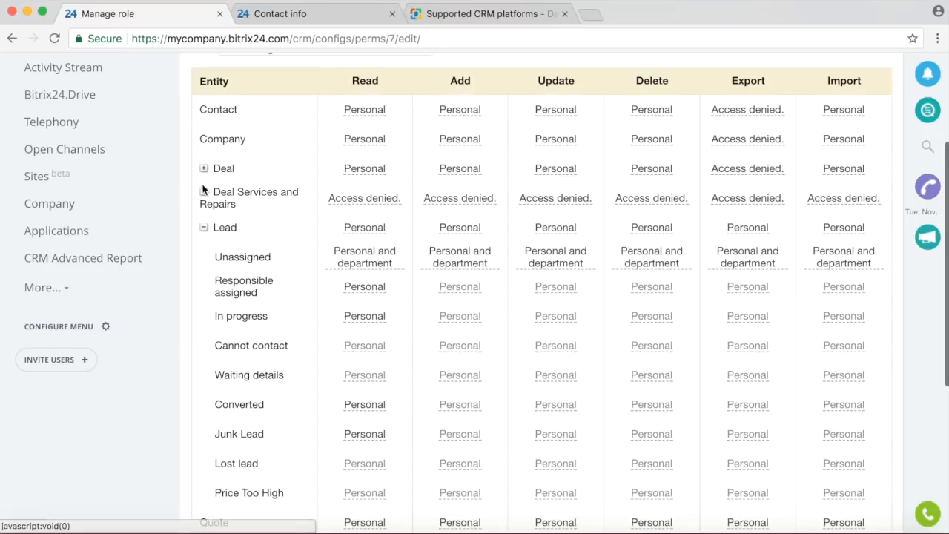
click(204, 191)
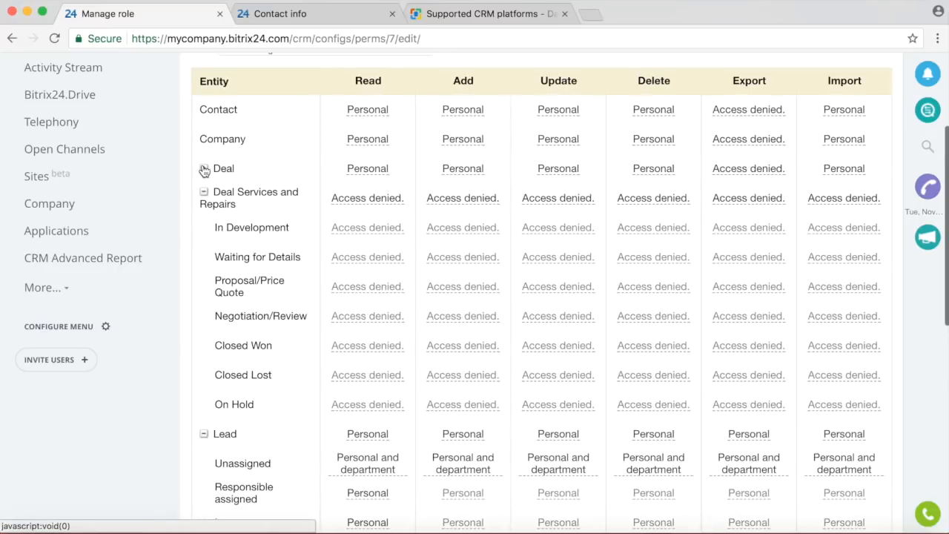
click(204, 170)
click(204, 169)
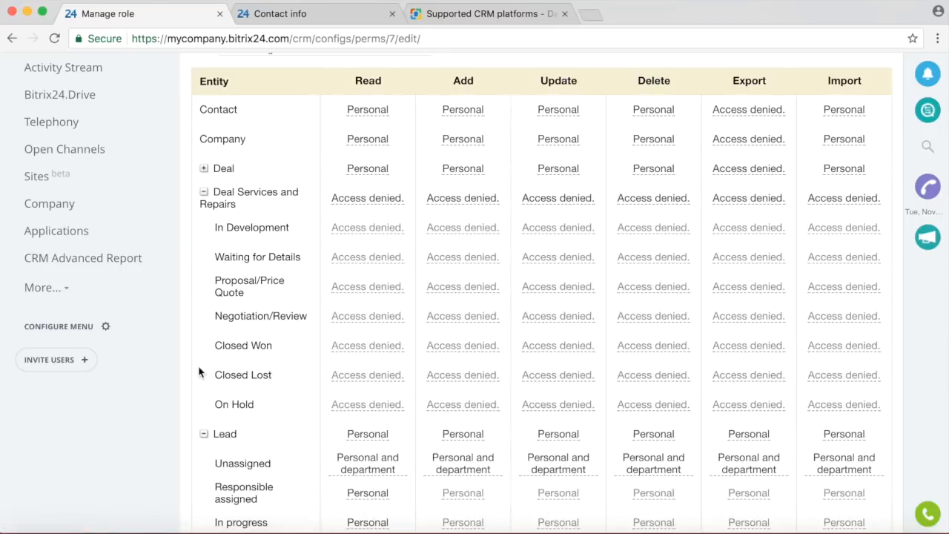
click(204, 192)
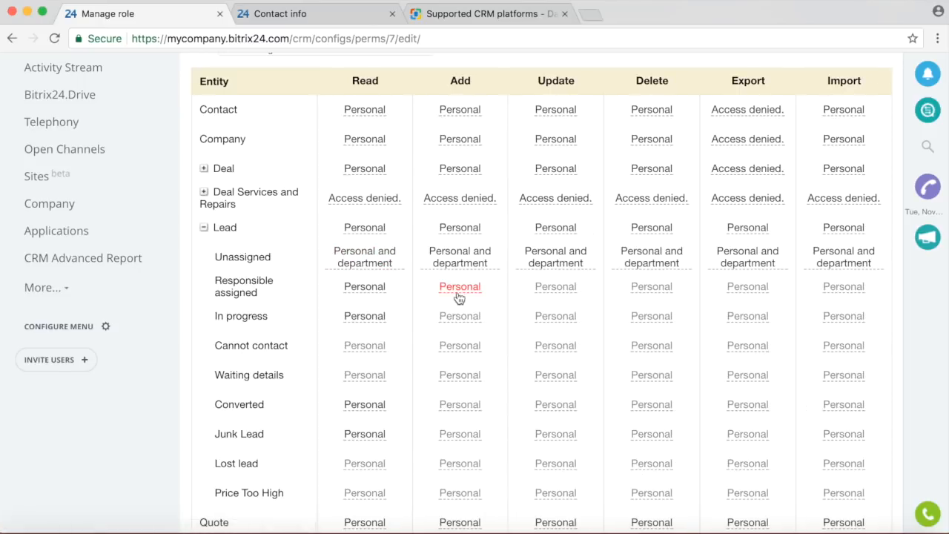
scroll(457, 297, down, 4)
scroll(457, 297, down, 3)
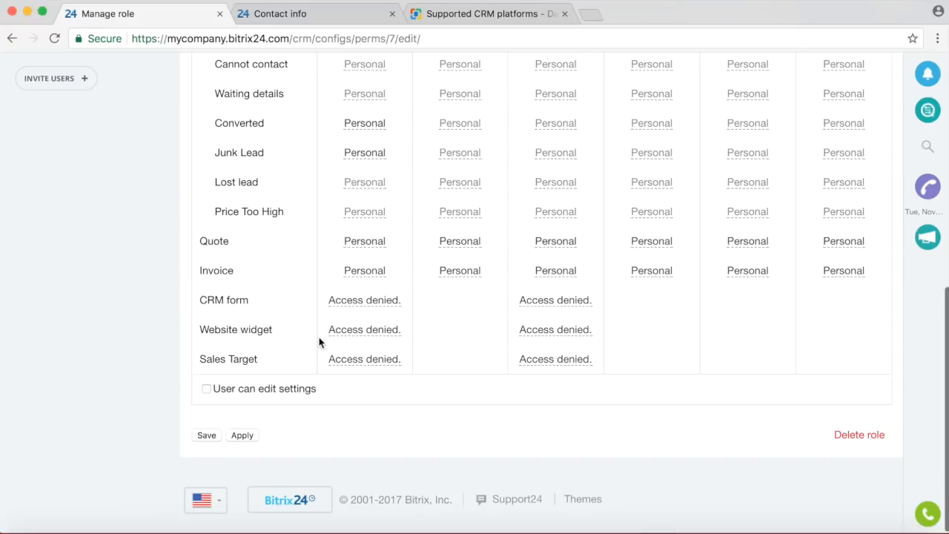
scroll(319, 342, up, 10)
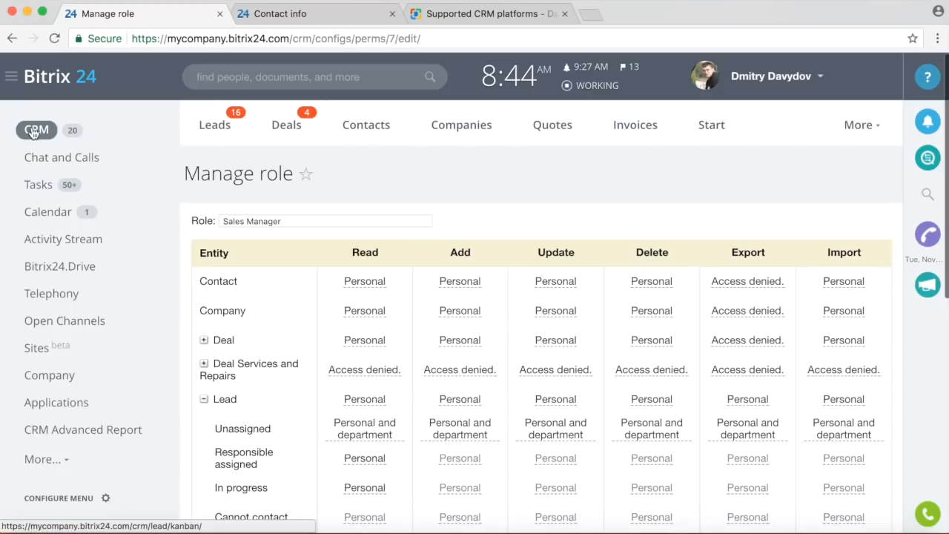
From the Leads board, reopen CRM Settings and show the Email settings section.
click(33, 132)
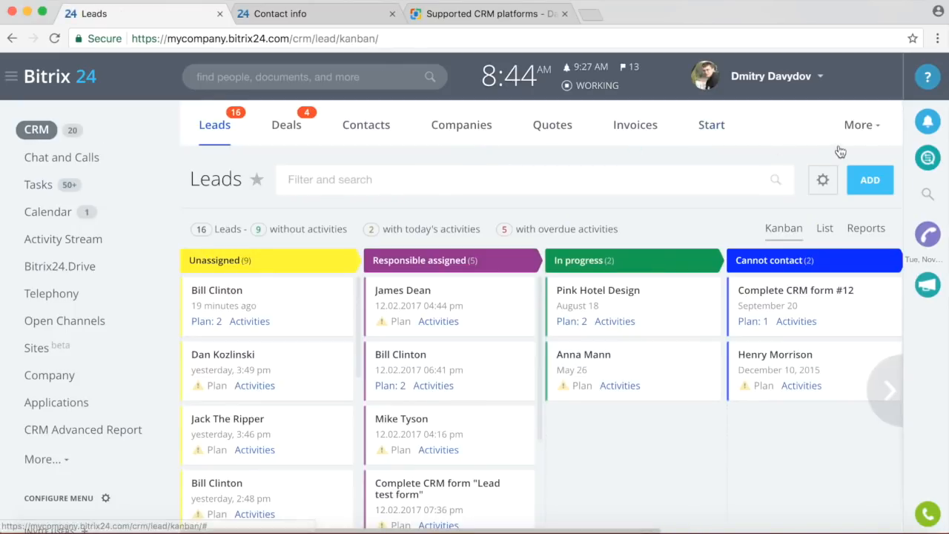
click(859, 125)
click(820, 445)
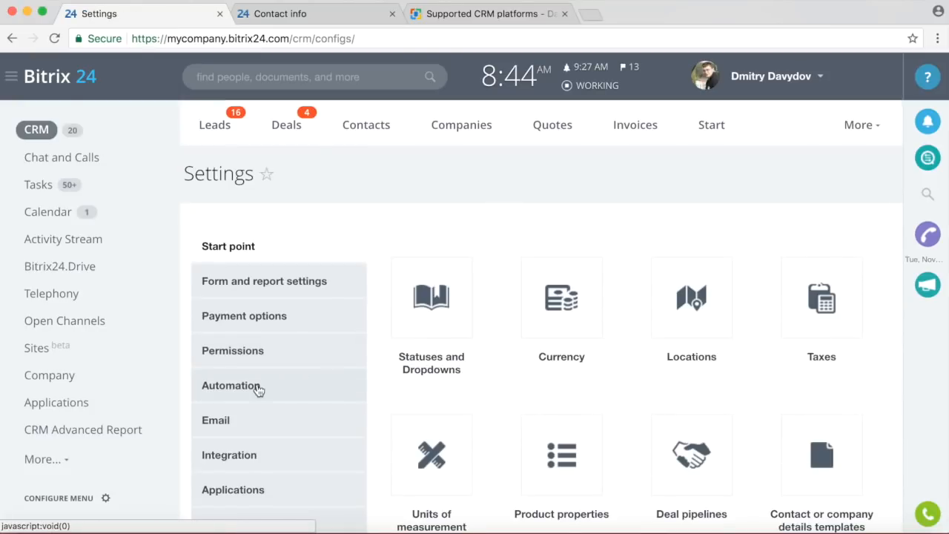
click(255, 387)
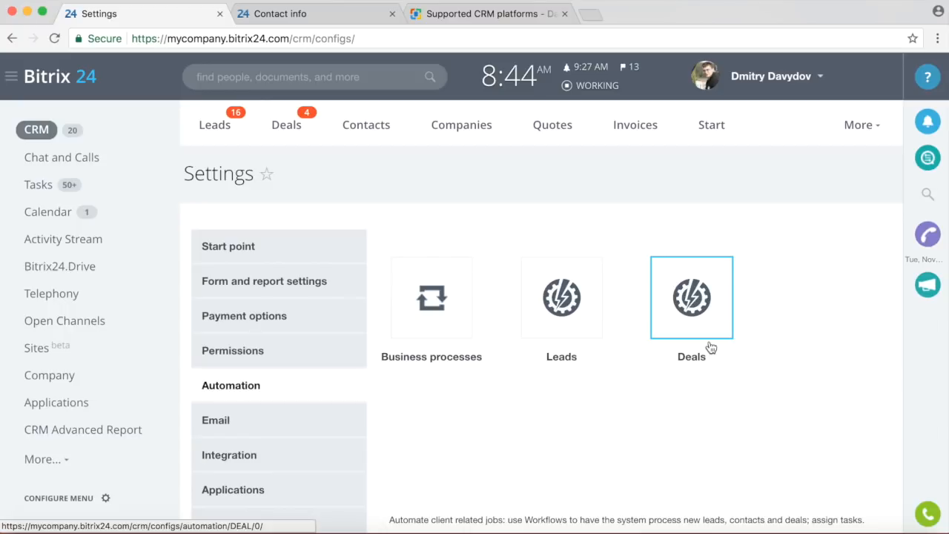
scroll(710, 347, down, 2)
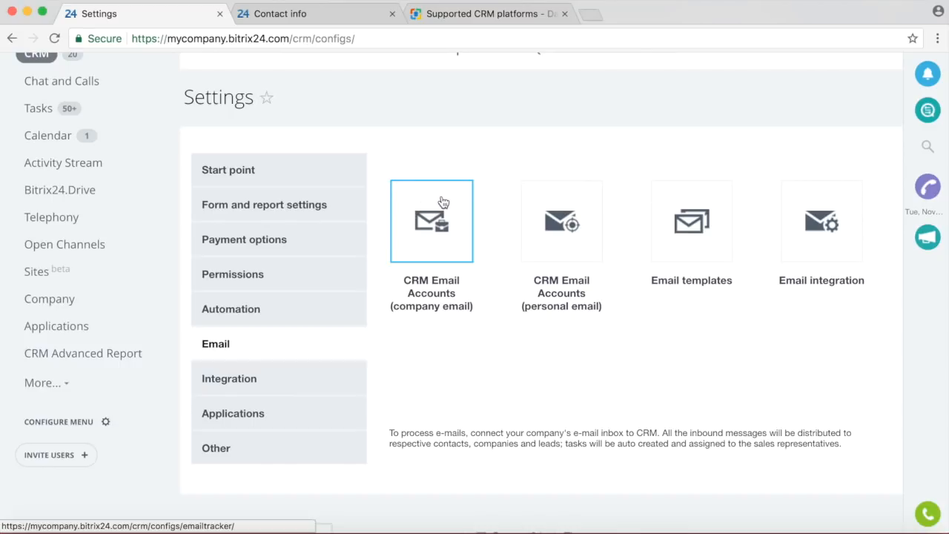
Untick 'Use slider in CRM records for viewing and editing' under Integration > Other settings.
scroll(437, 212, down, 2)
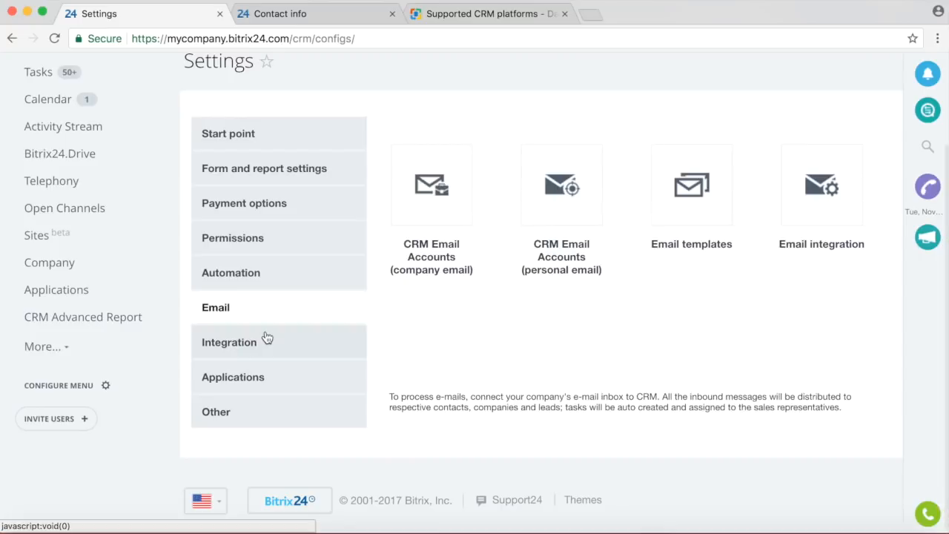
click(267, 338)
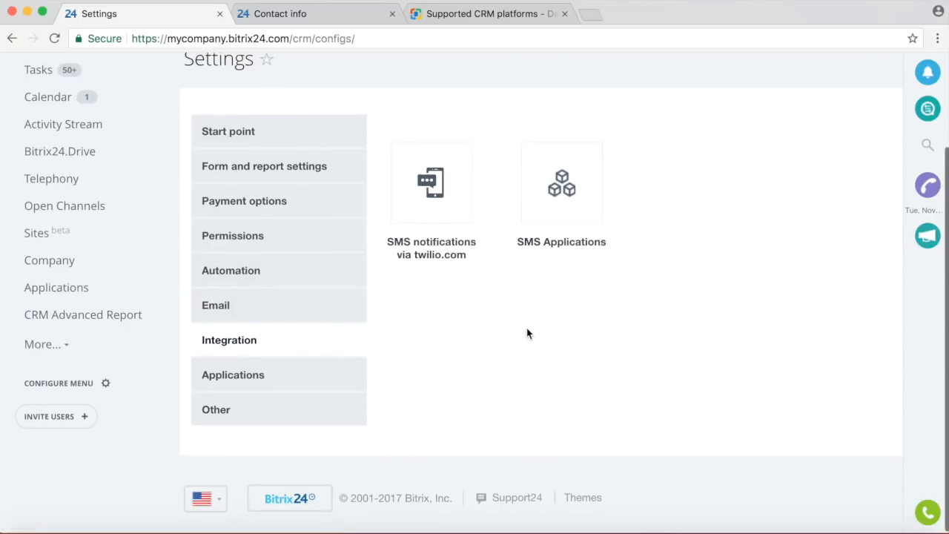
click(227, 414)
click(447, 212)
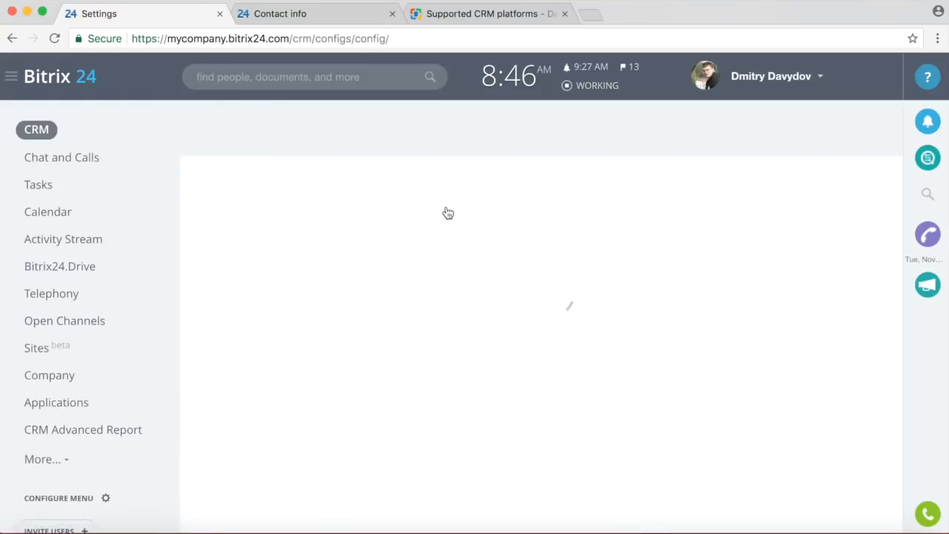
scroll(468, 267, down, 3)
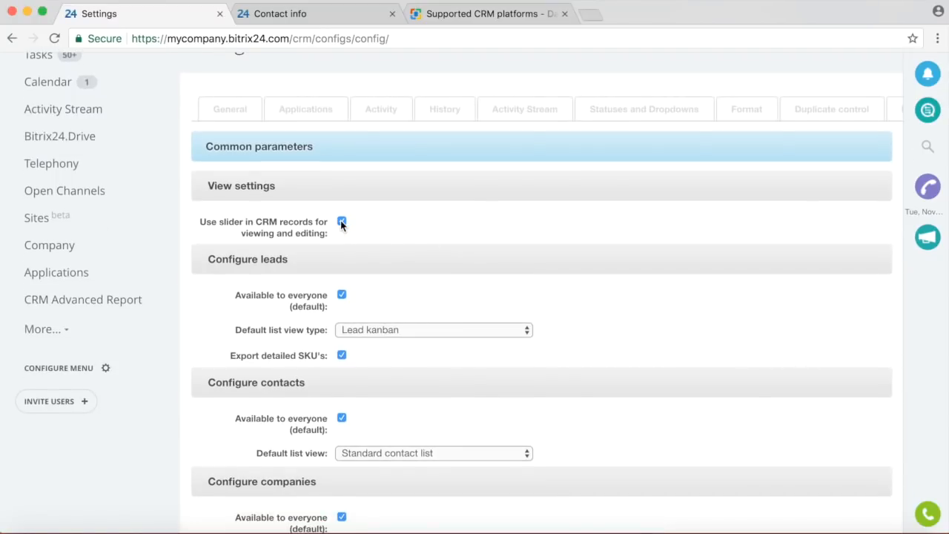
click(341, 223)
scroll(464, 239, up, 3)
Open and close the first unassigned lead's side panel, then go back to CRM Settings via More.
click(212, 126)
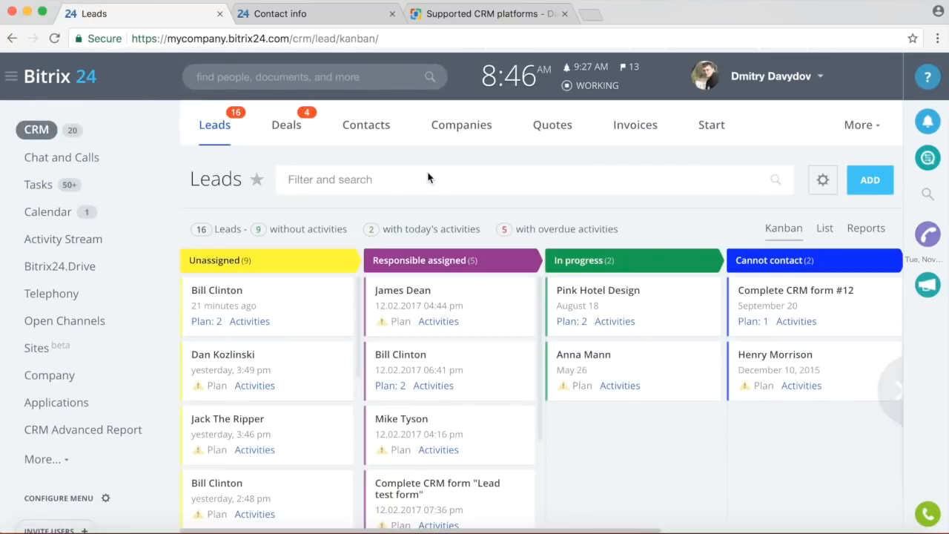
click(222, 296)
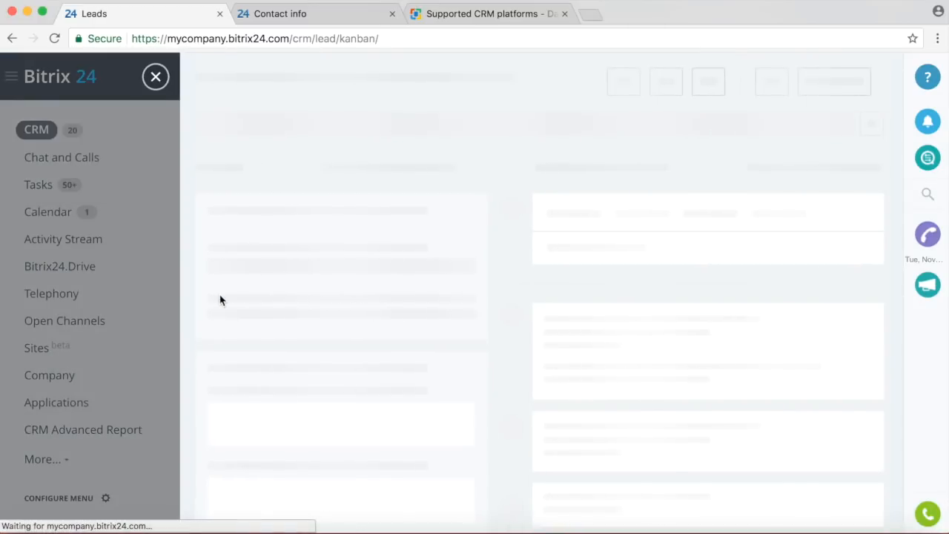
click(157, 78)
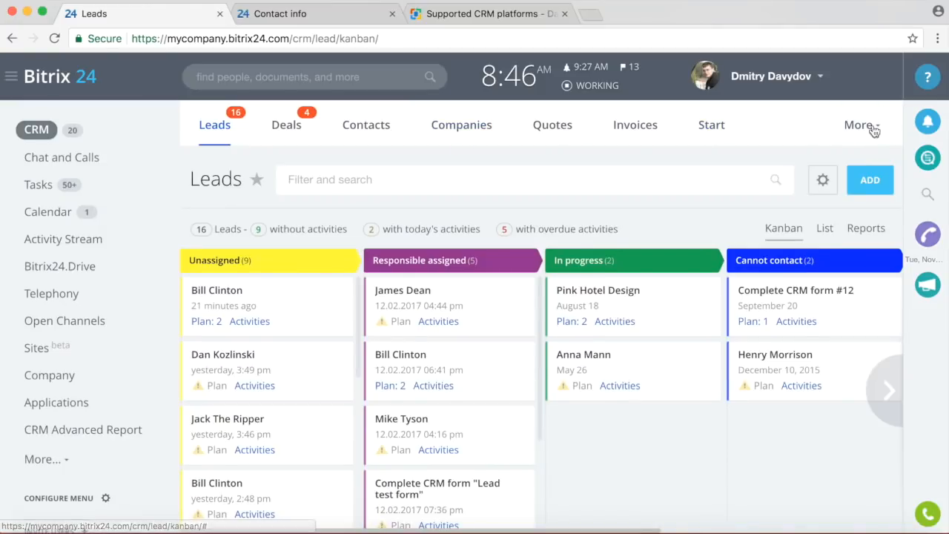
click(859, 126)
click(811, 445)
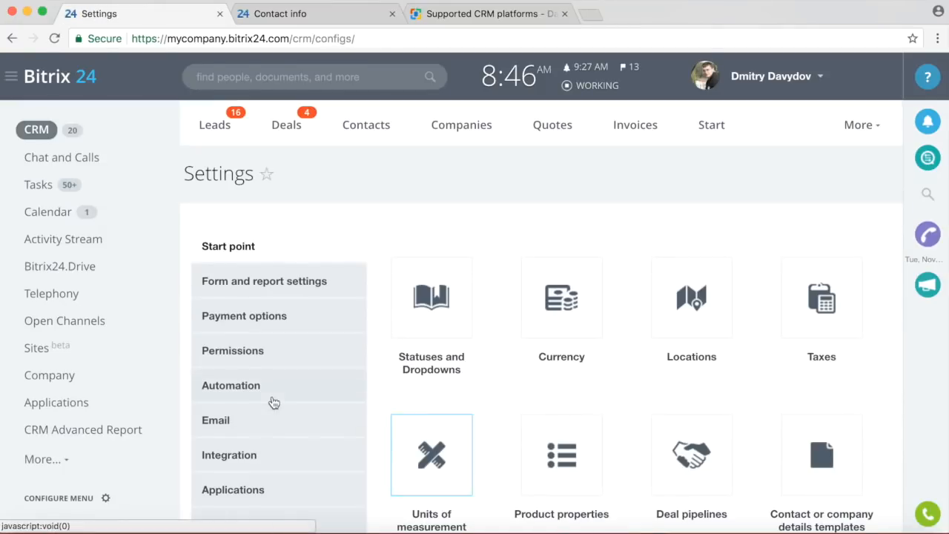
Untick the CRM record slider option in Other settings and apply the change.
scroll(261, 395, down, 3)
click(222, 286)
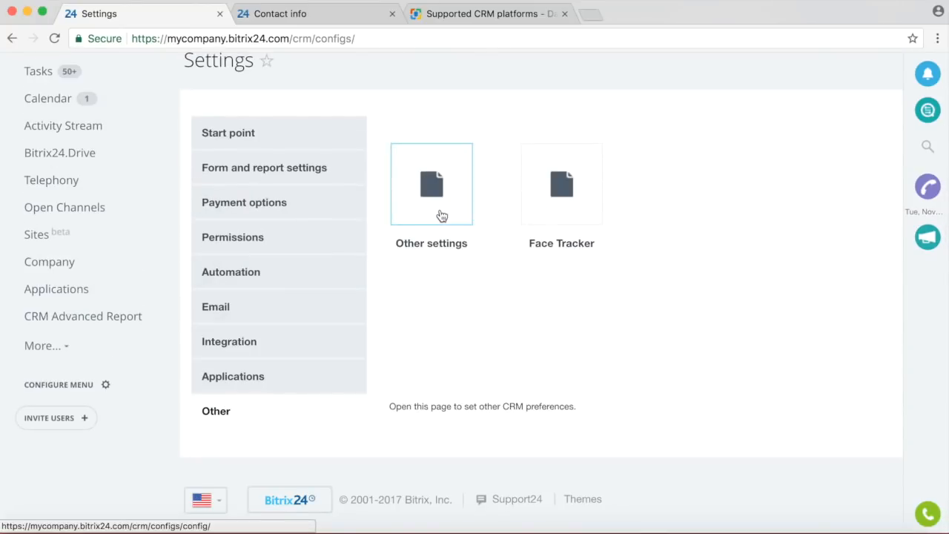
click(441, 215)
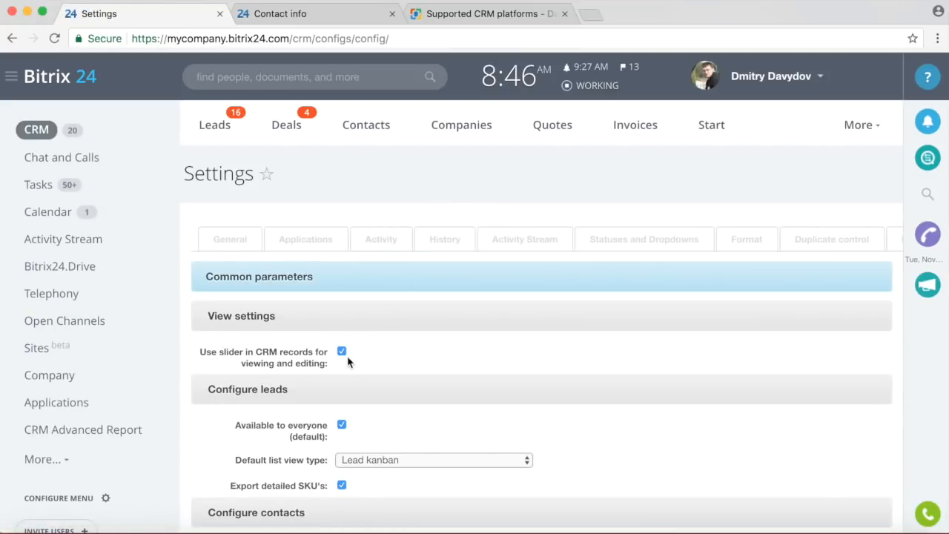
click(342, 353)
scroll(420, 361, down, 20)
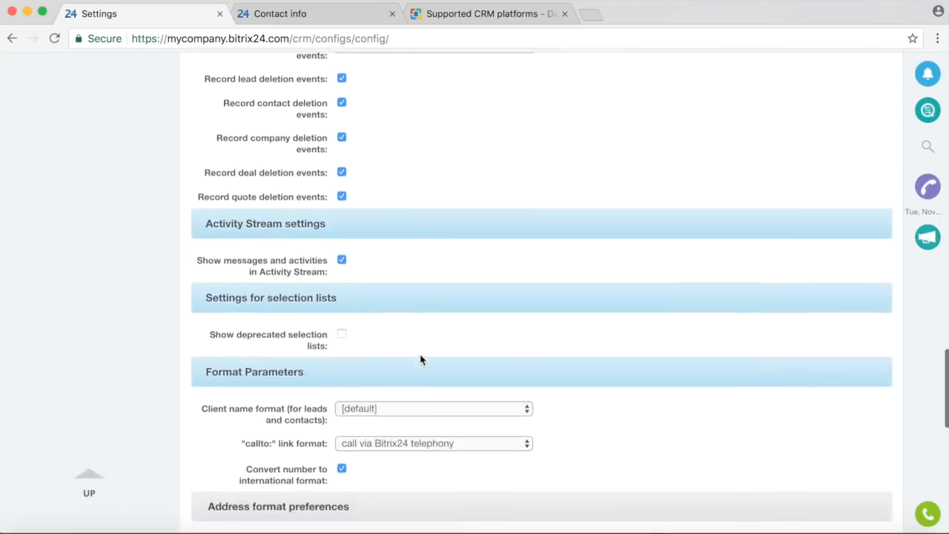
scroll(420, 360, down, 10)
click(382, 418)
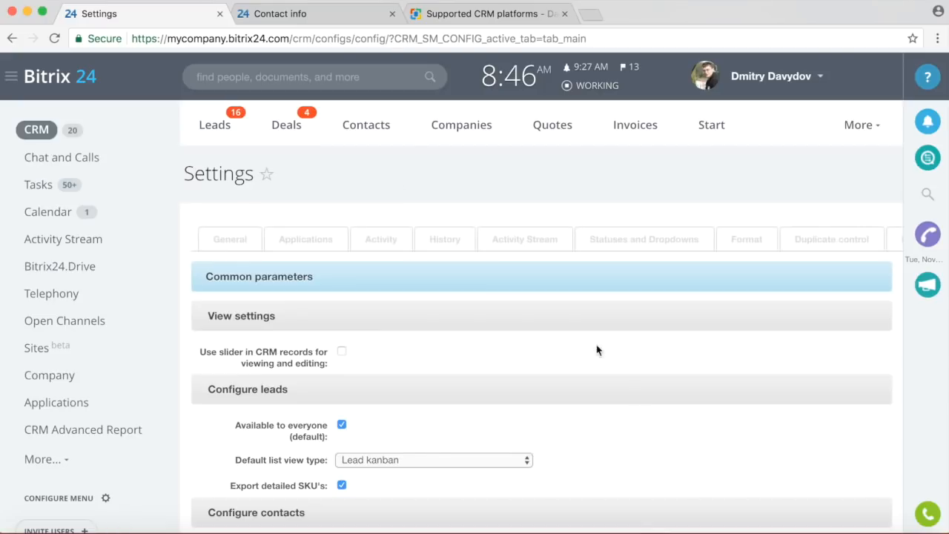
Check that the first unassigned lead opens as a full page, then return to CRM Settings.
click(222, 127)
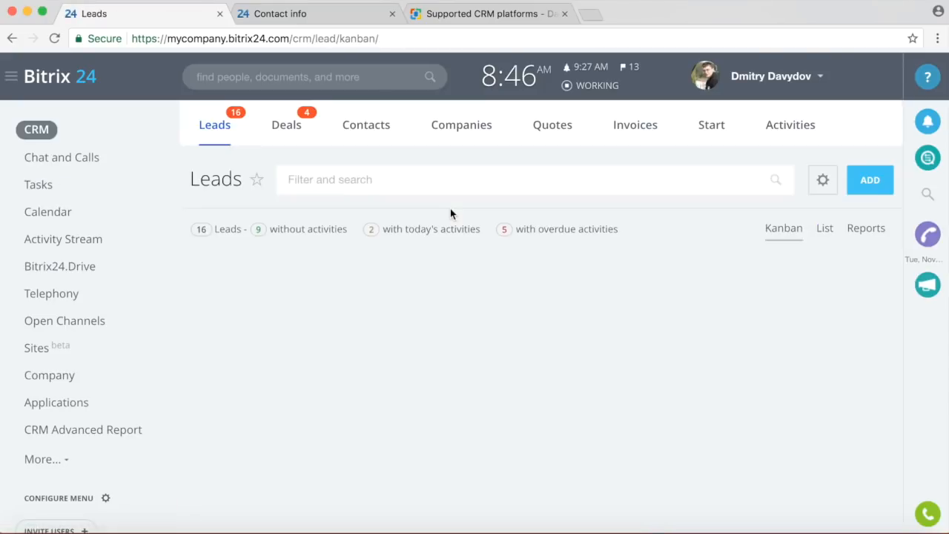
click(232, 292)
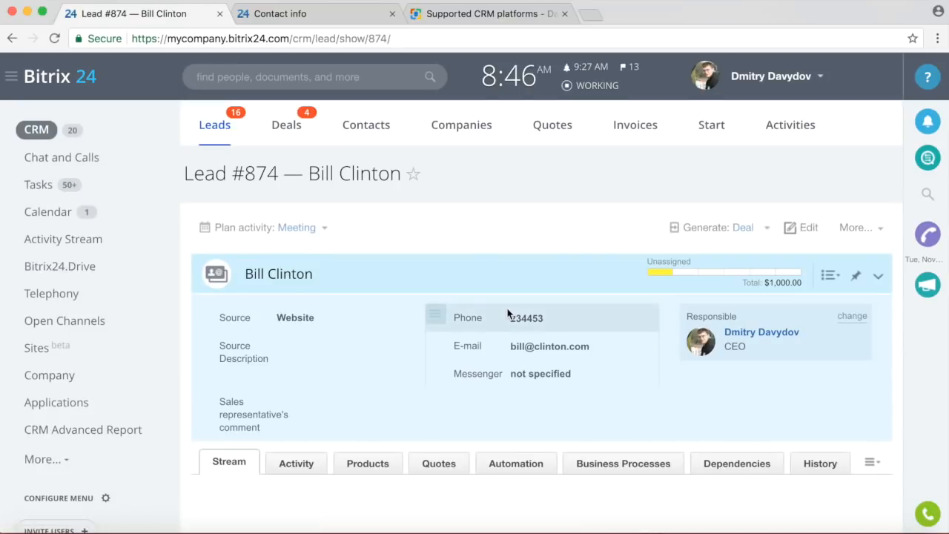
scroll(508, 313, down, 3)
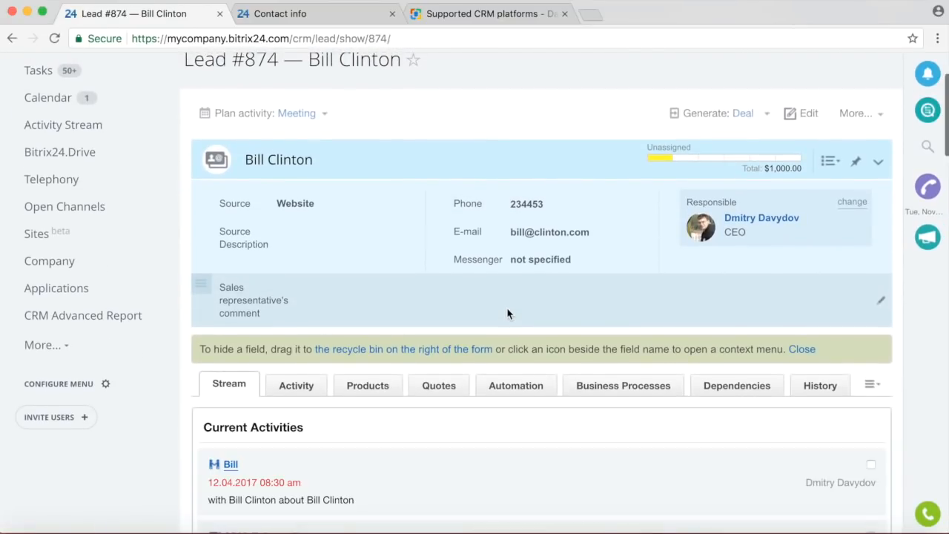
scroll(444, 309, down, 10)
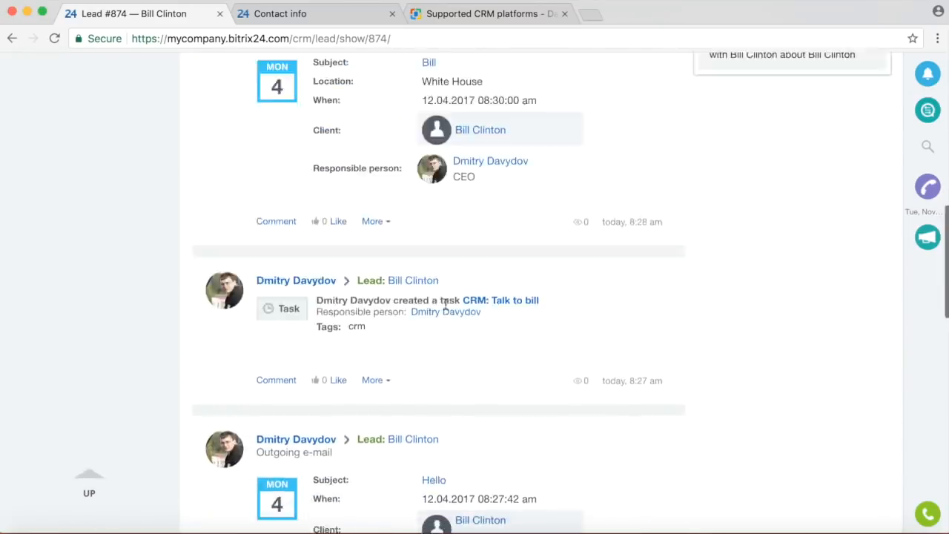
scroll(445, 305, up, 15)
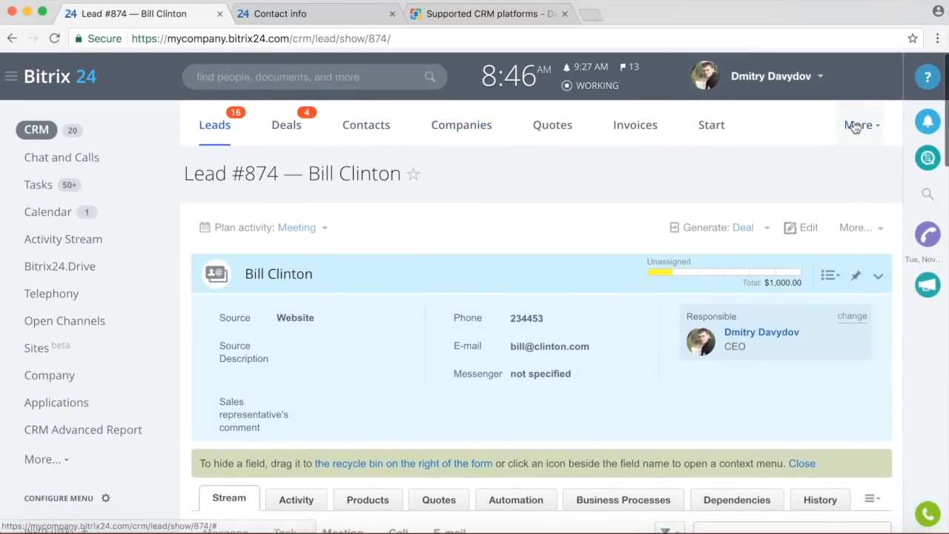
click(854, 127)
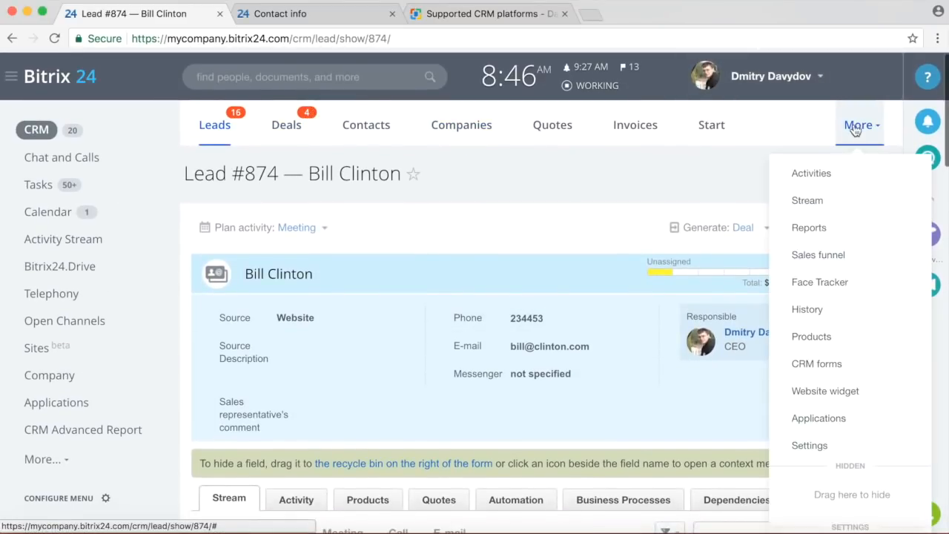
click(809, 449)
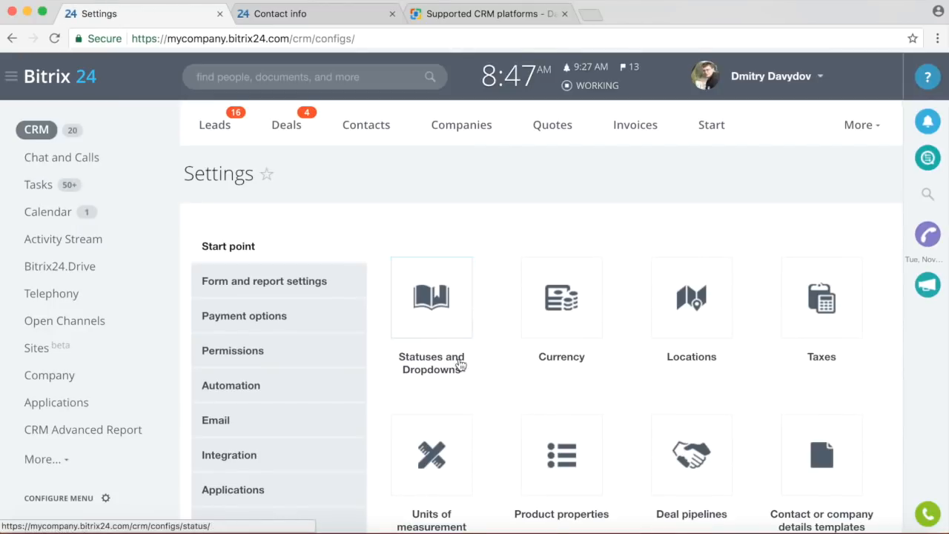
scroll(346, 389, down, 5)
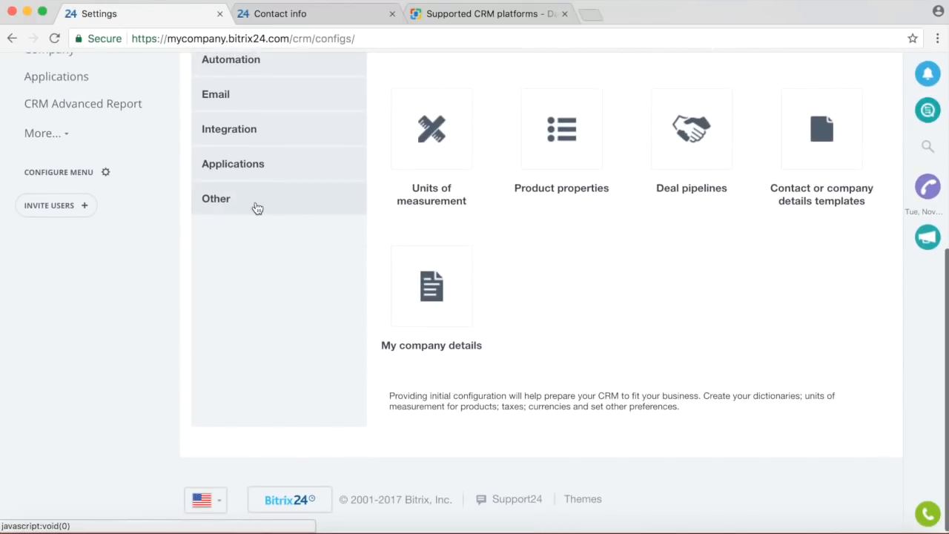
click(256, 208)
click(452, 212)
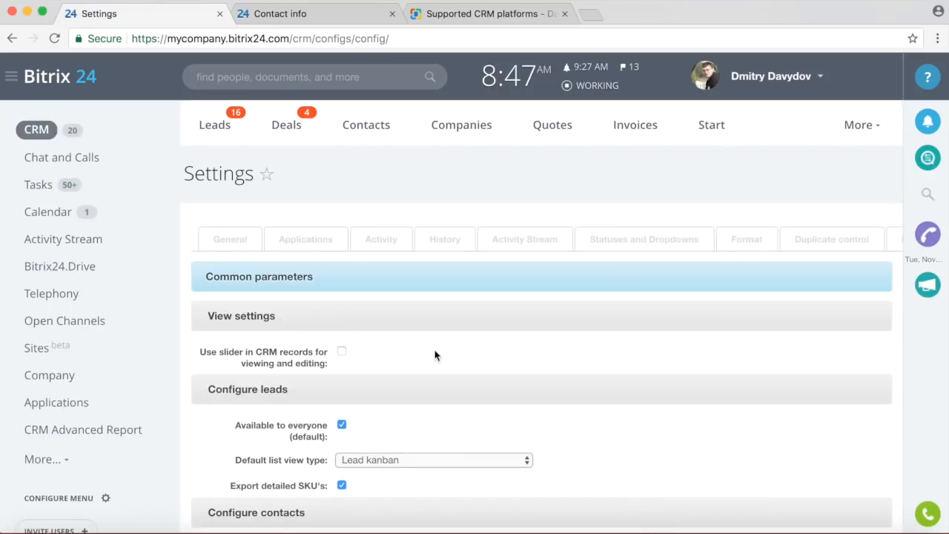
click(341, 350)
scroll(616, 353, down, 3)
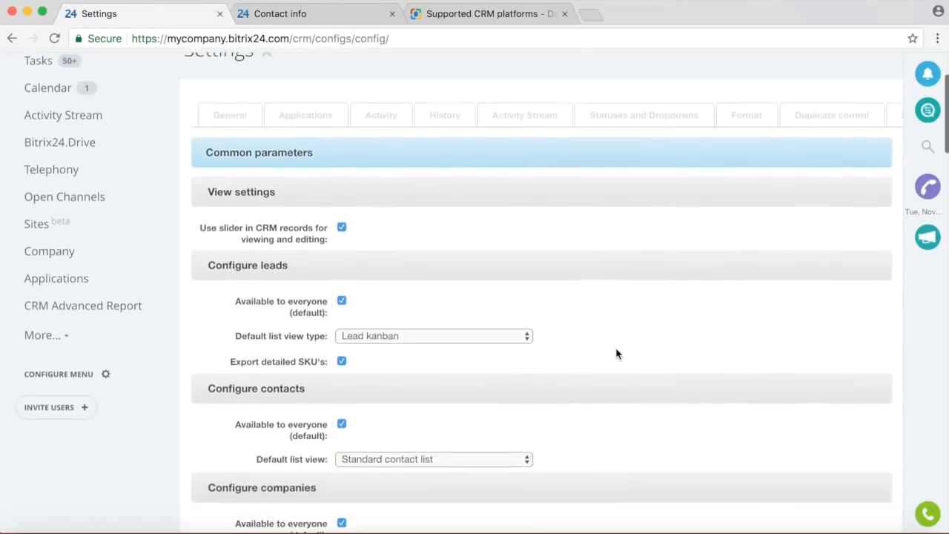
scroll(616, 354, down, 2)
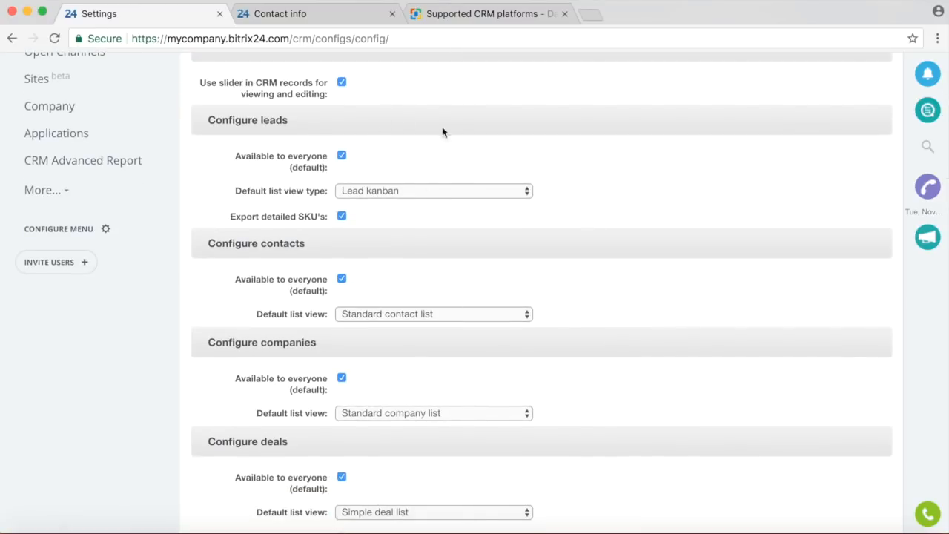
scroll(656, 184, down, 1)
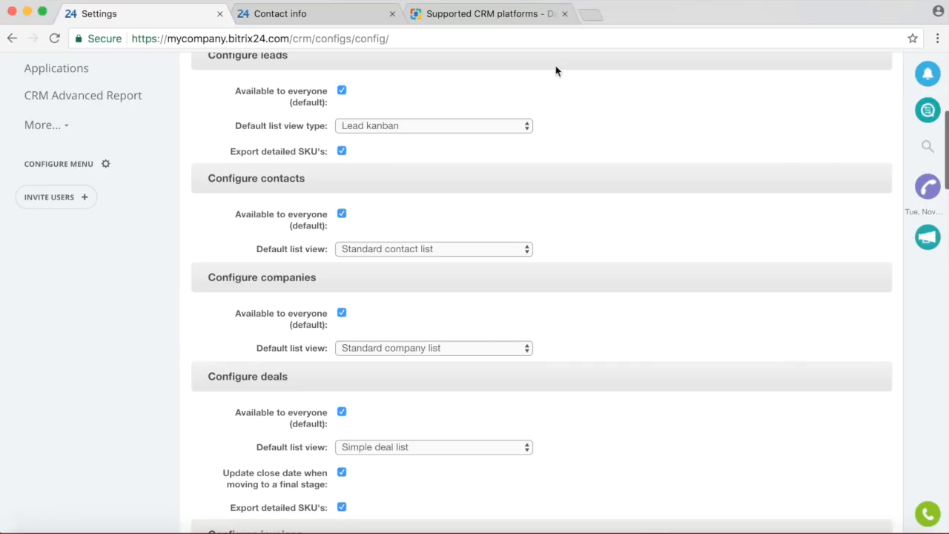
scroll(582, 118, up, 1)
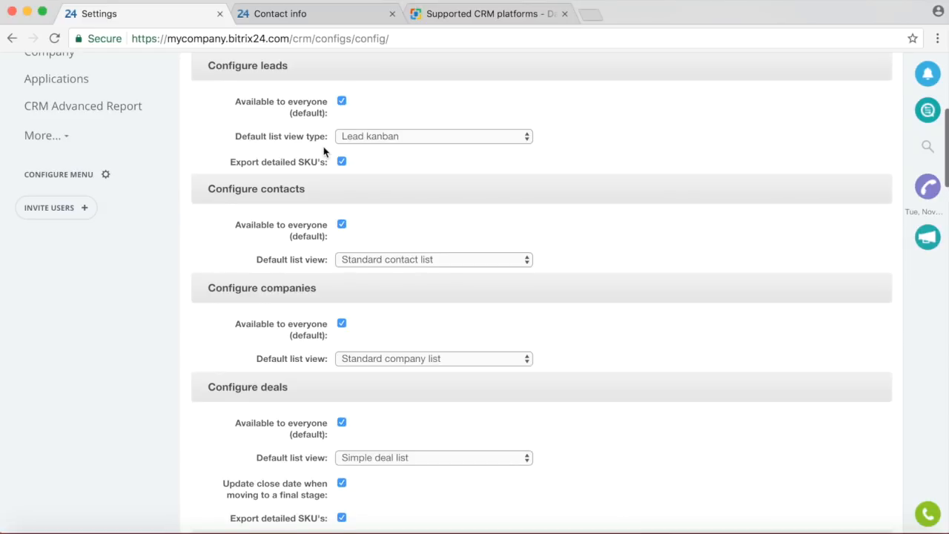
scroll(321, 148, down, 1)
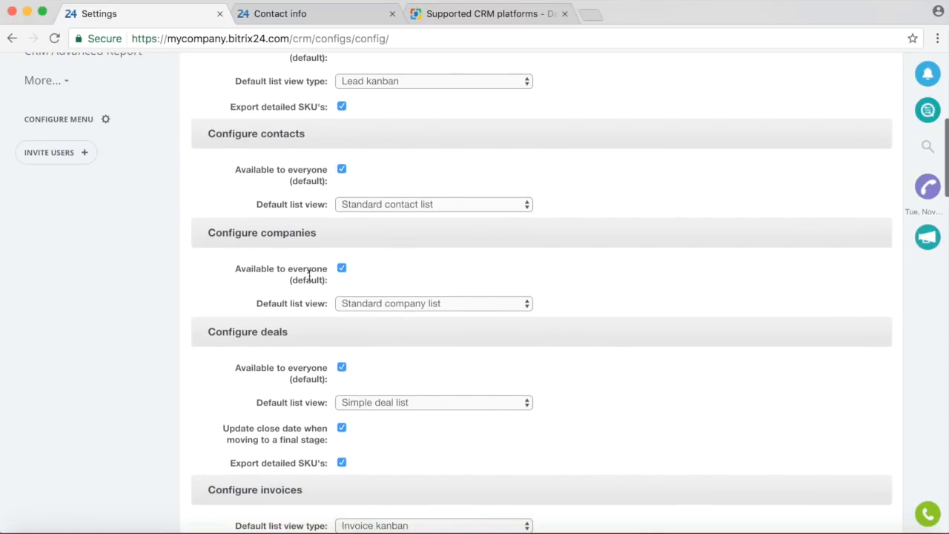
scroll(313, 226, down, 2)
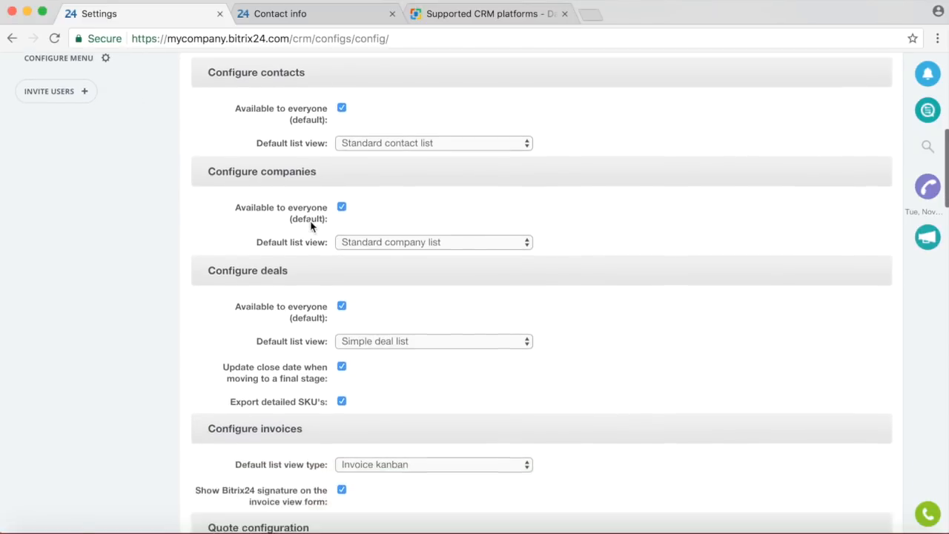
scroll(269, 249, down, 5)
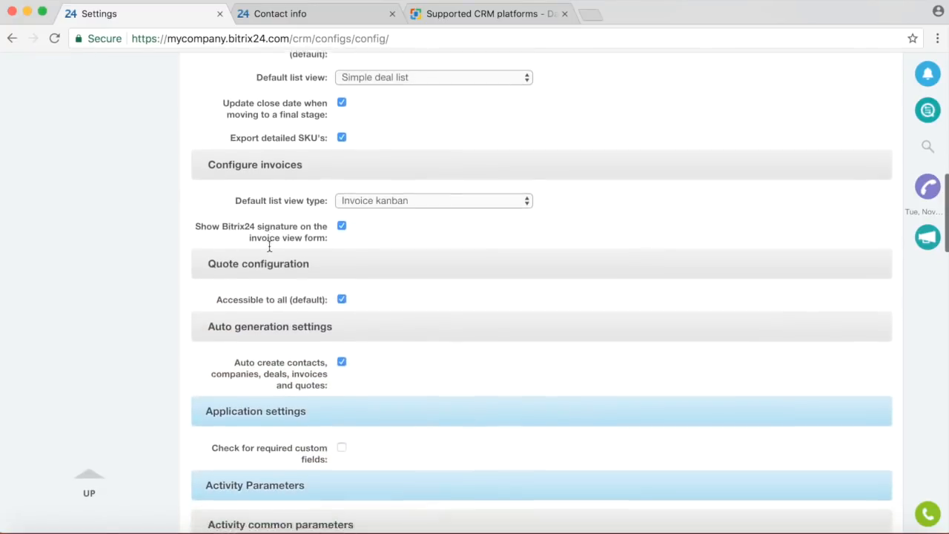
scroll(270, 250, up, 1)
scroll(271, 237, up, 1)
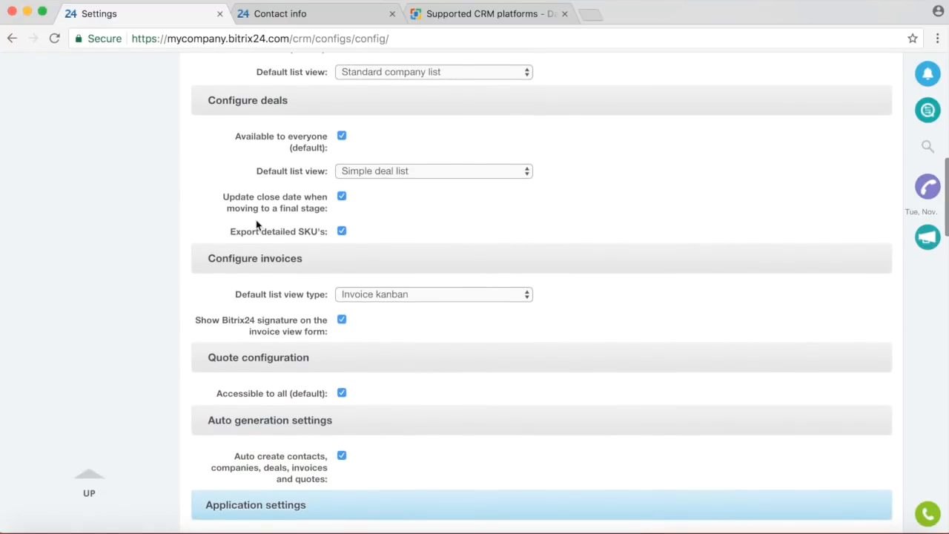
scroll(256, 221, down, 2)
scroll(260, 222, down, 2)
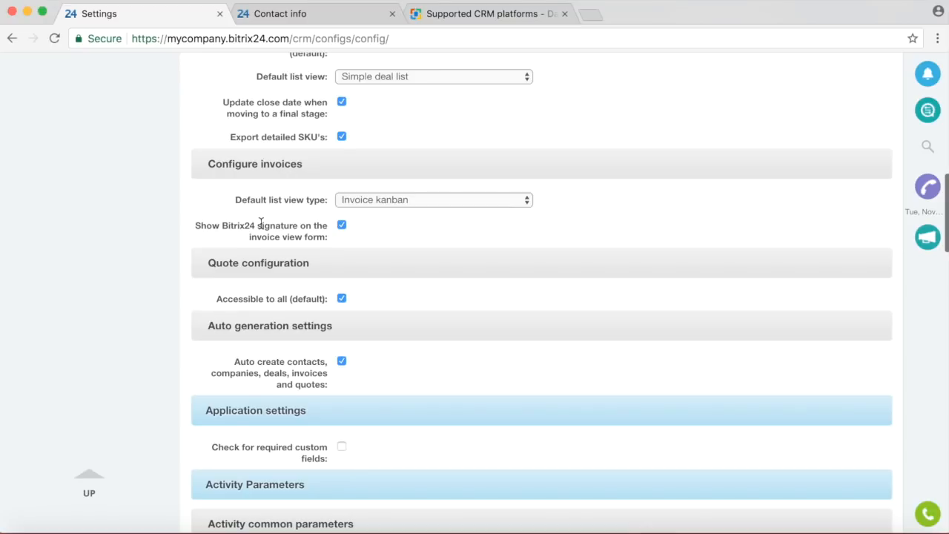
scroll(500, 230, up, 3)
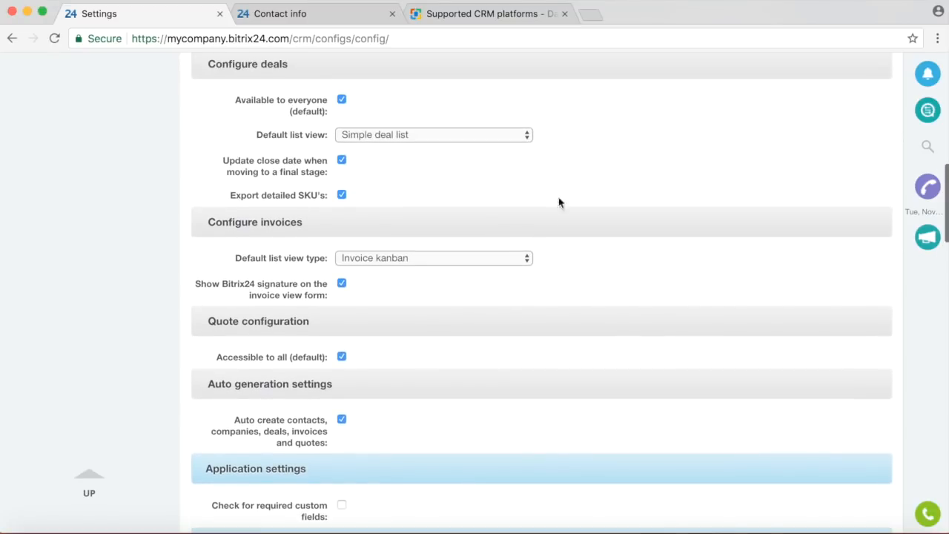
scroll(487, 334, down, 9)
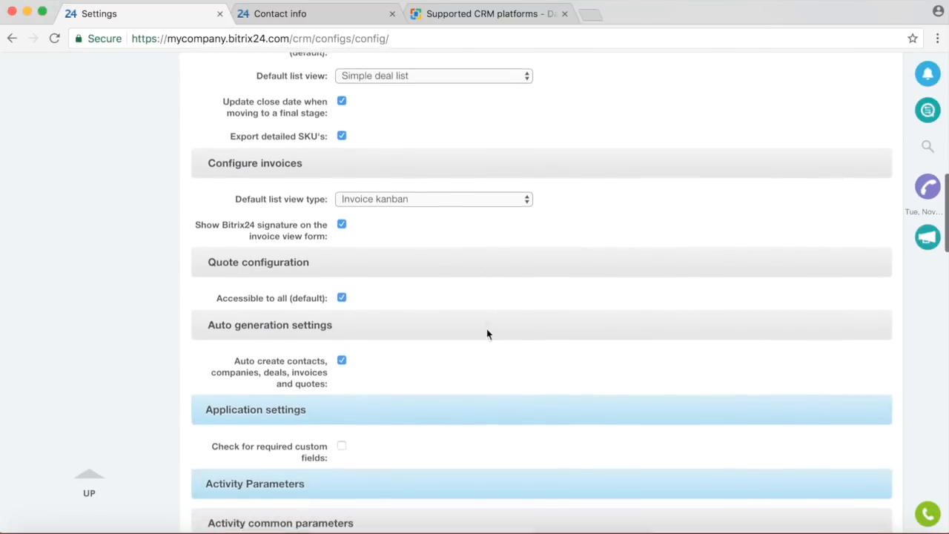
scroll(487, 334, down, 4)
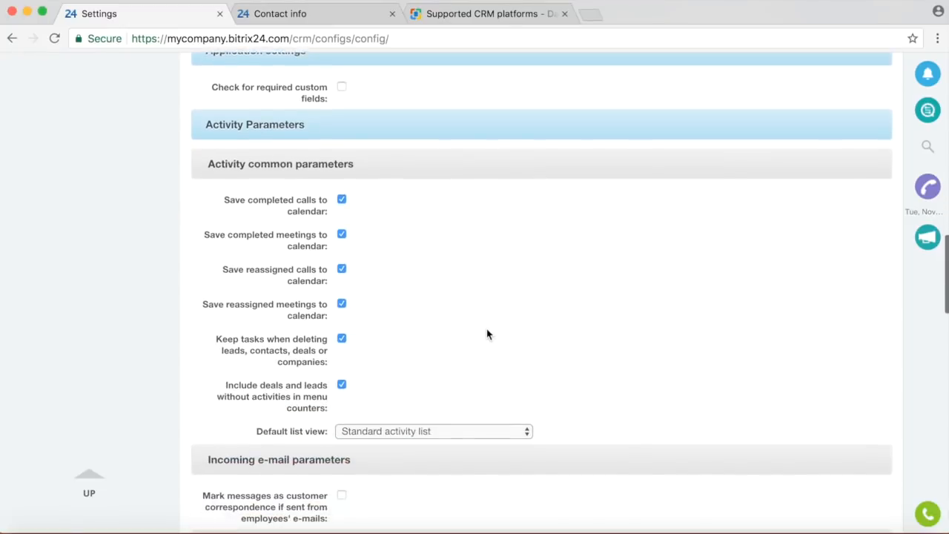
scroll(487, 333, up, 1)
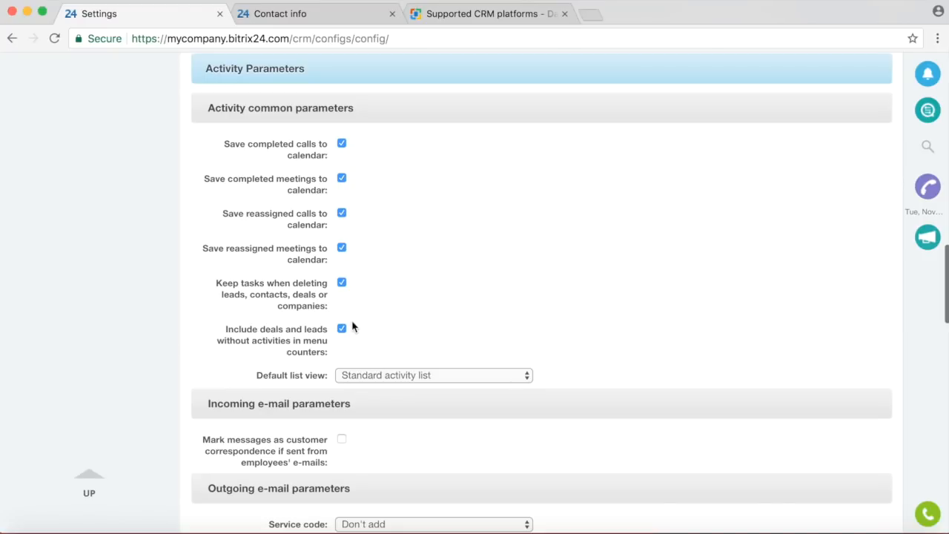
scroll(494, 274, down, 5)
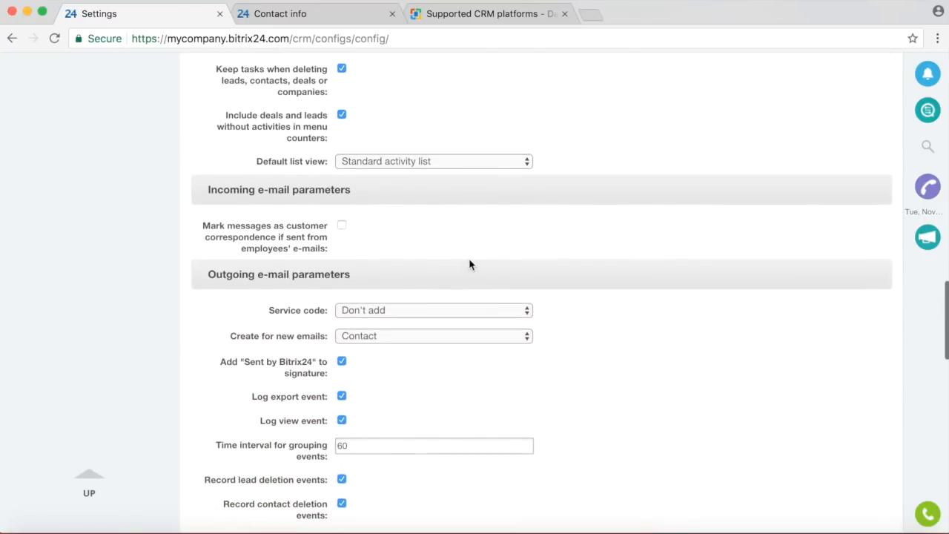
scroll(453, 256, down, 1)
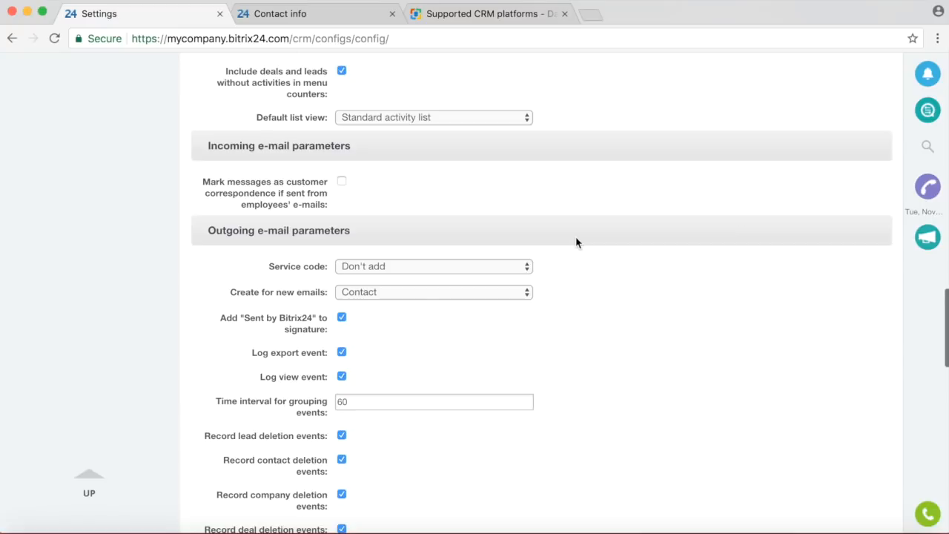
scroll(576, 243, down, 2)
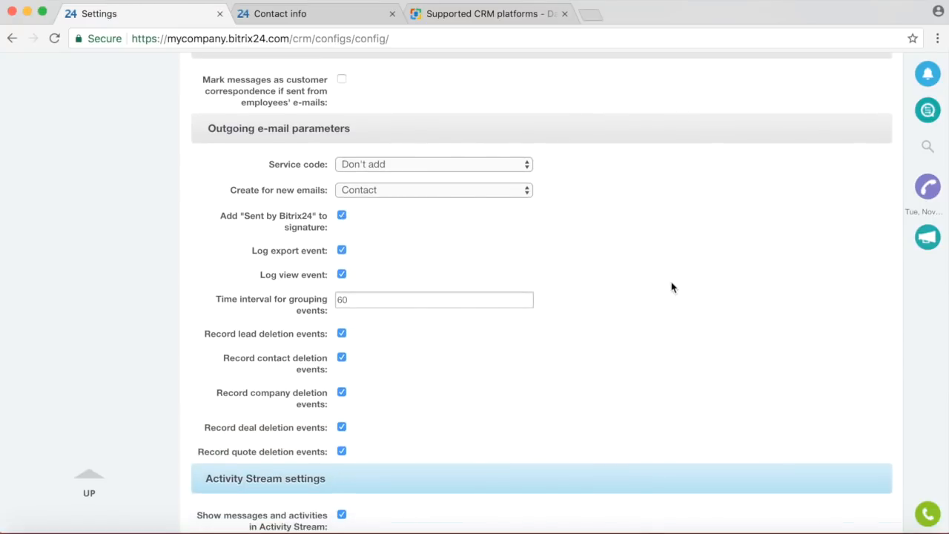
scroll(672, 287, down, 8)
scroll(671, 287, down, 4)
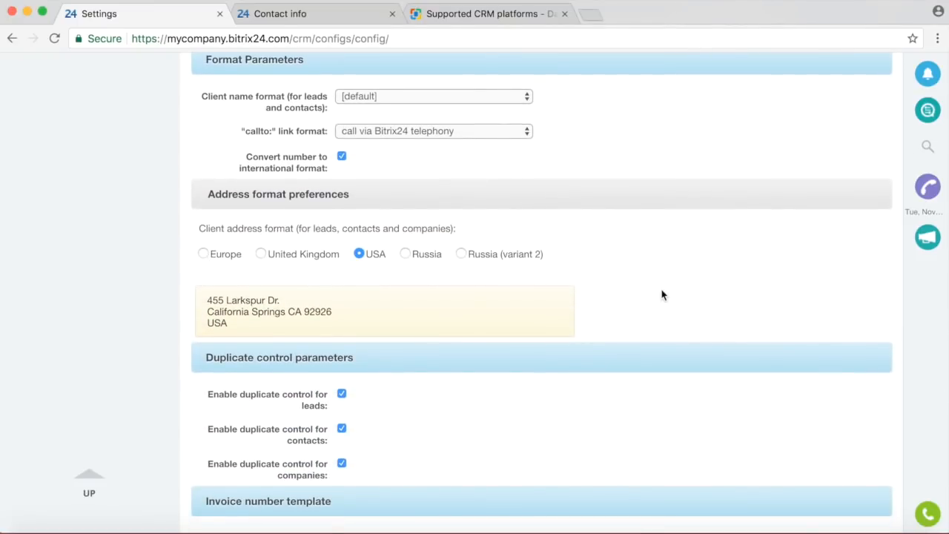
scroll(667, 290, down, 6)
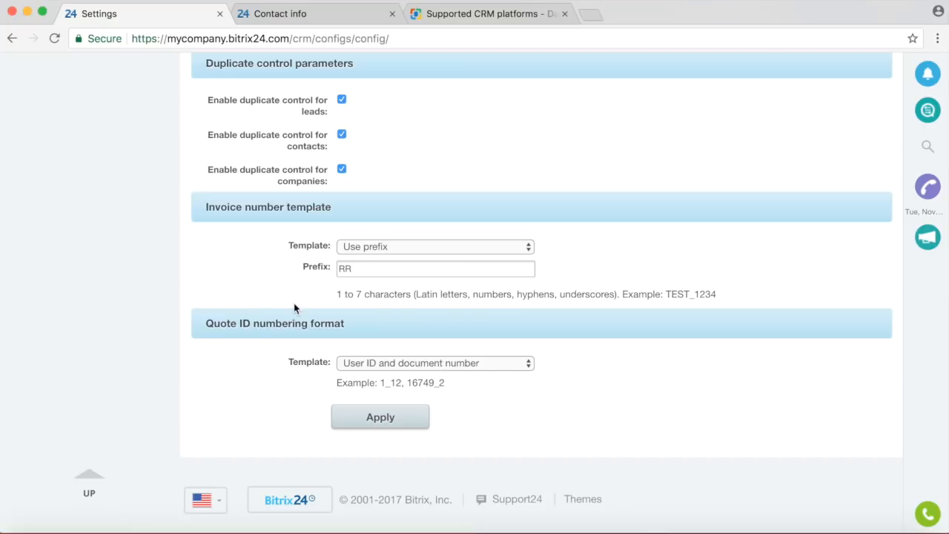
click(379, 420)
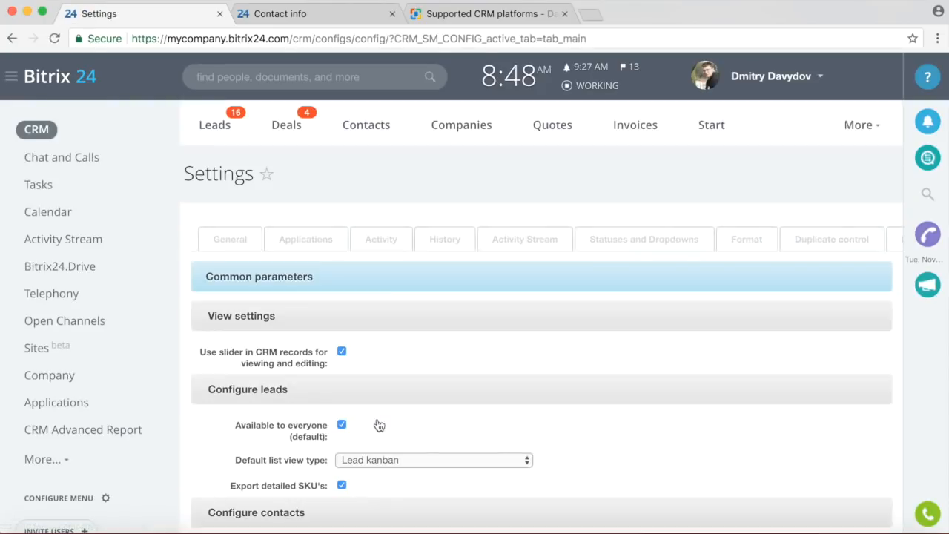
Open the first unassigned lead's automation rules in edit mode.
click(220, 126)
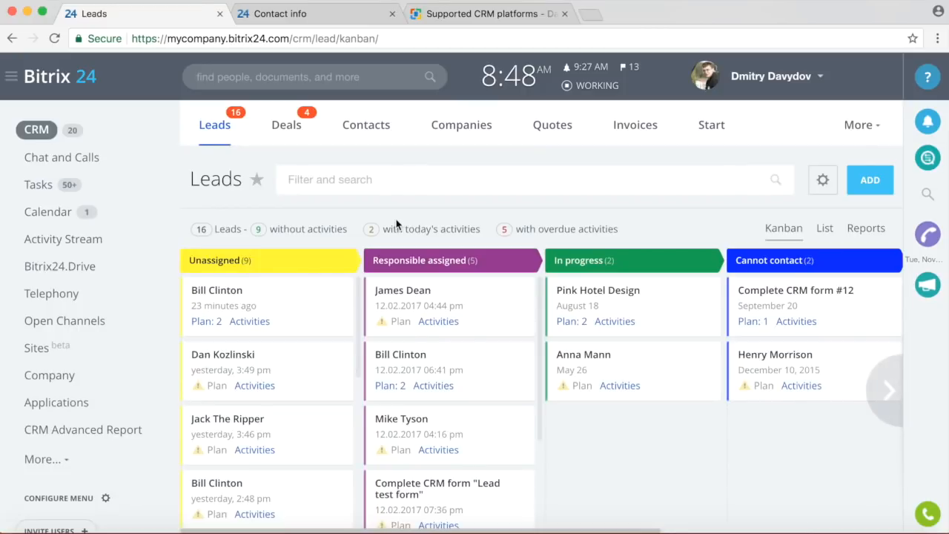
click(232, 292)
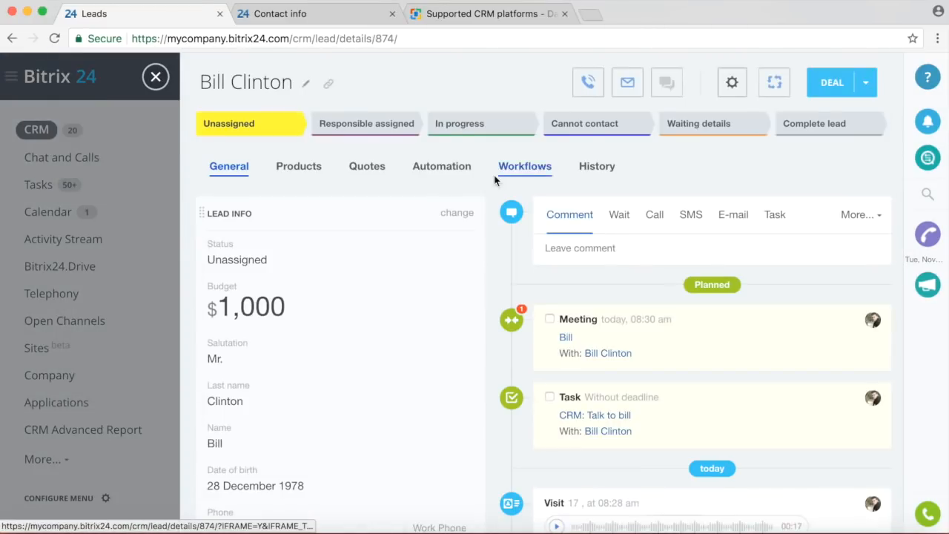
click(450, 176)
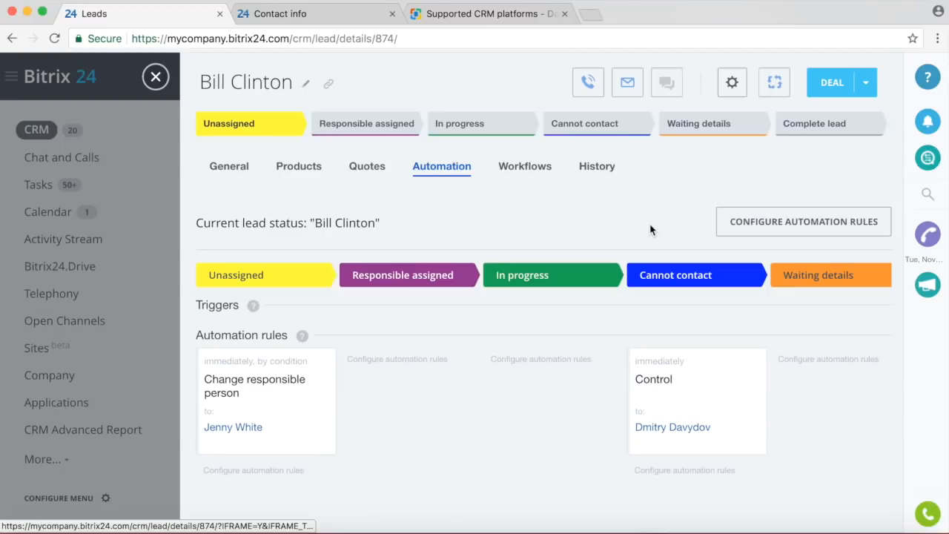
click(769, 224)
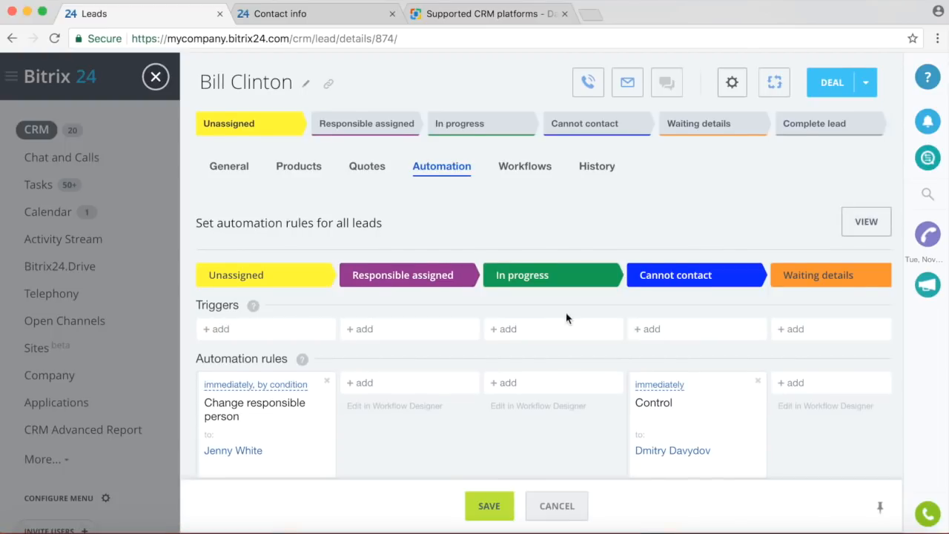
Delete the Change responsible person and Control rules, save, and reopen the rule editor.
scroll(566, 318, down, 1)
click(329, 351)
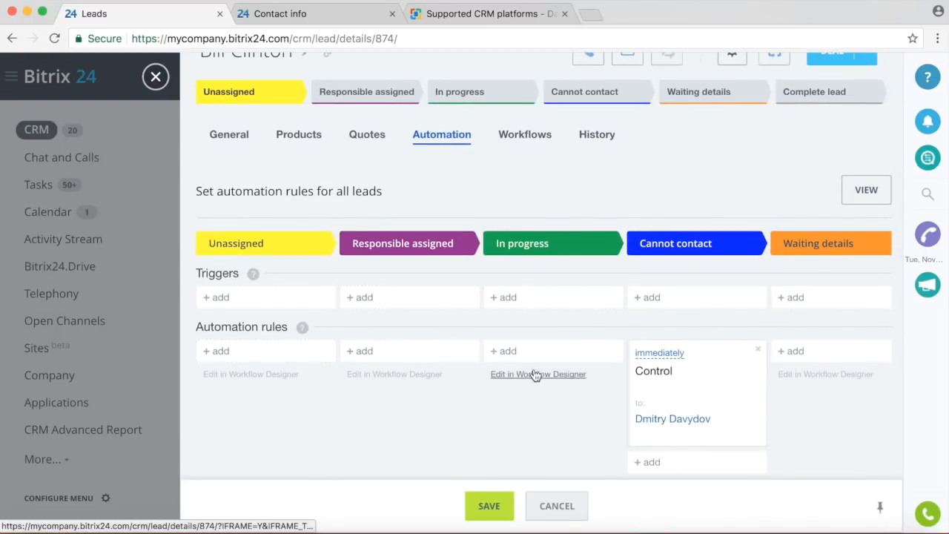
click(756, 352)
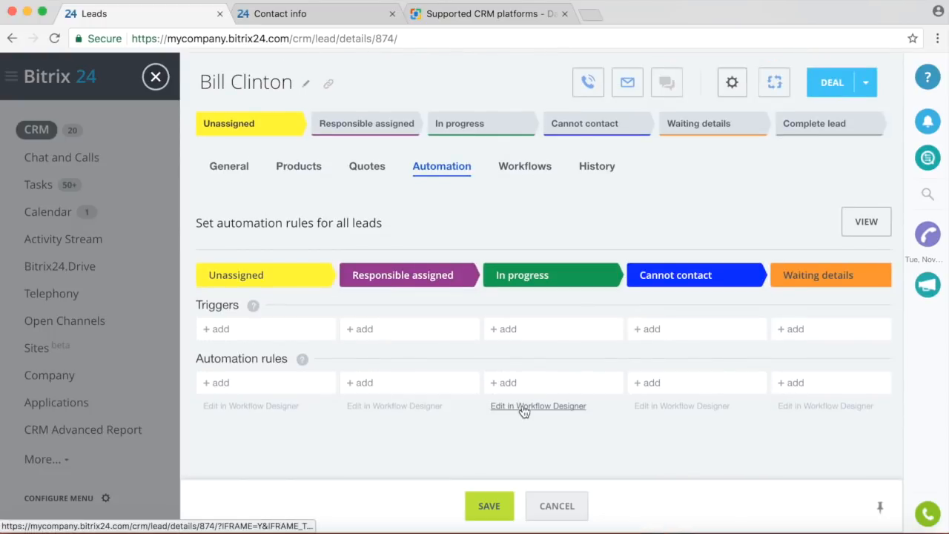
click(489, 505)
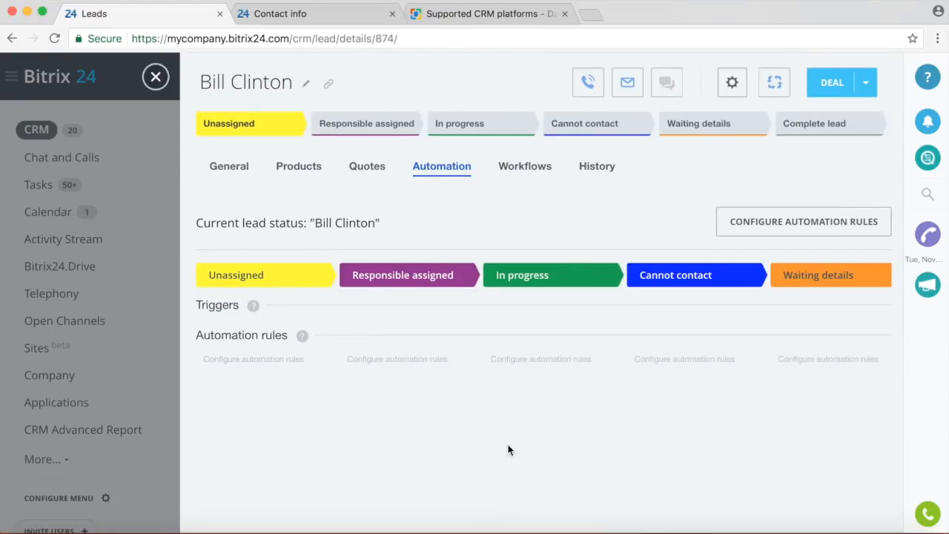
click(791, 224)
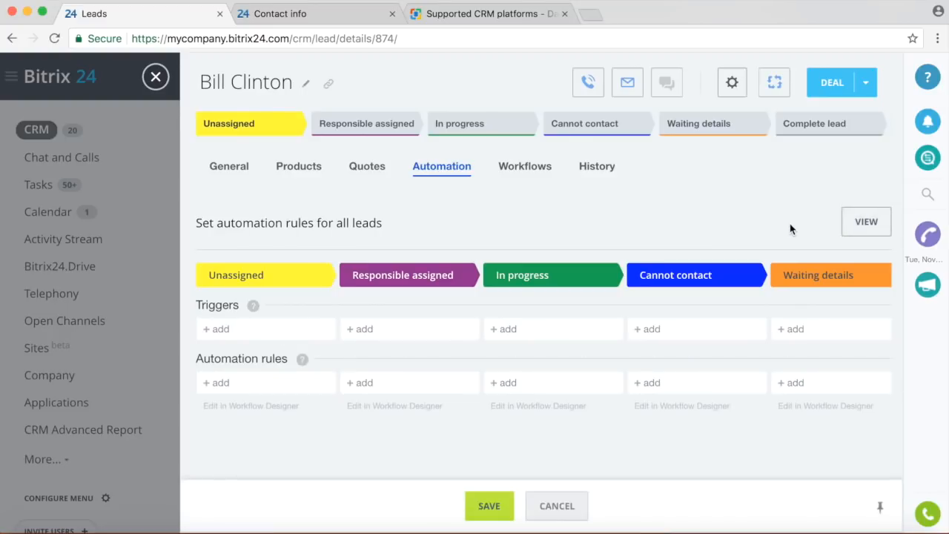
click(230, 330)
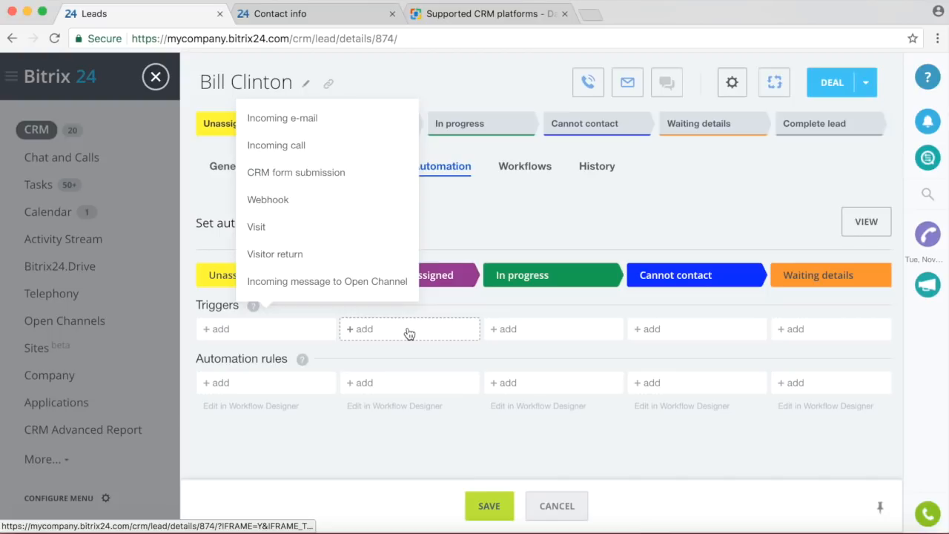
click(522, 331)
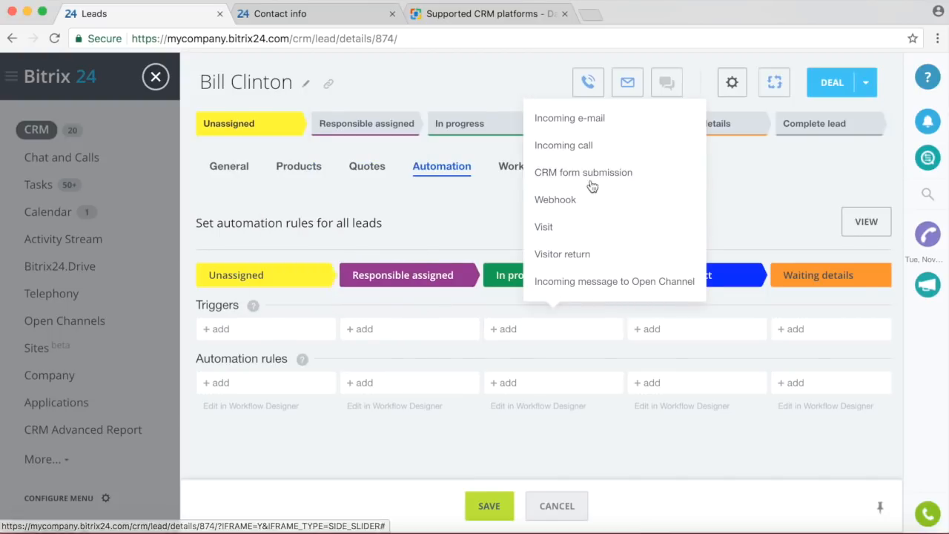
click(593, 119)
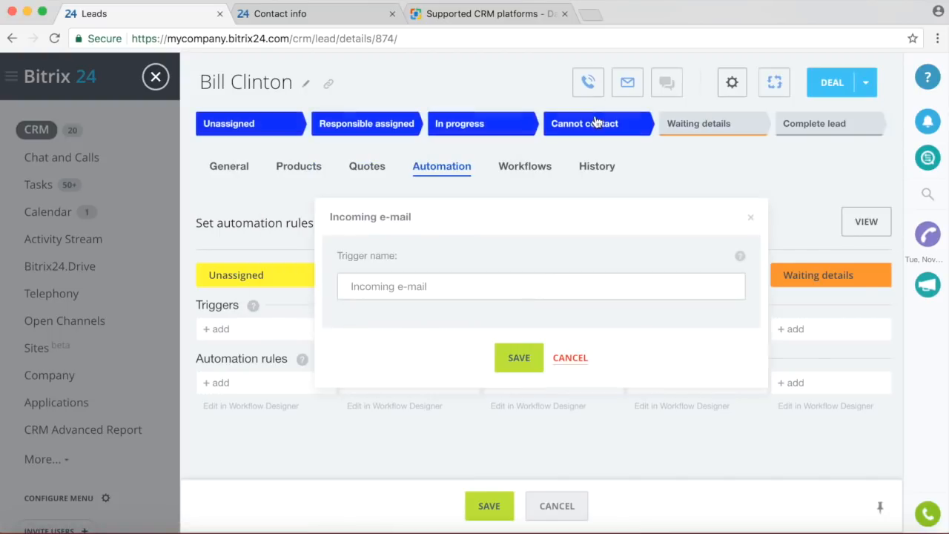
click(531, 359)
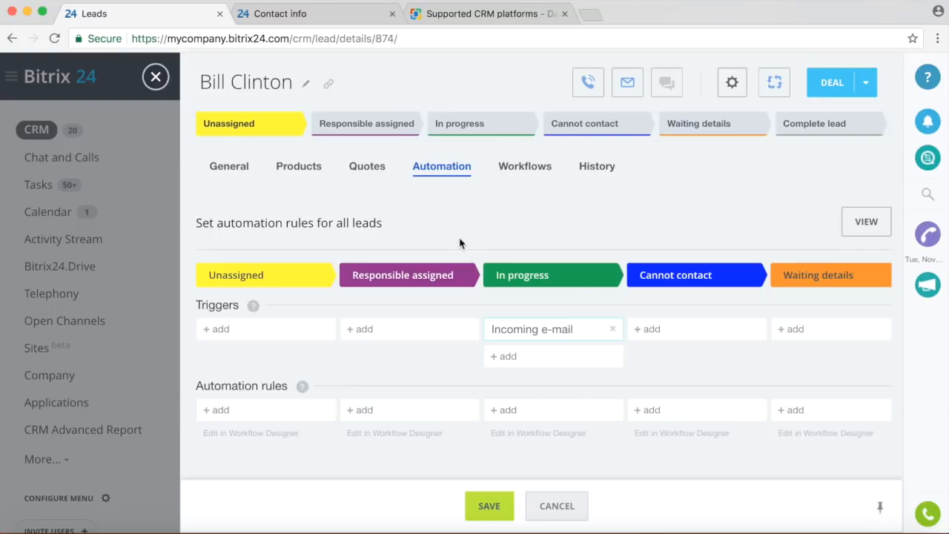
click(612, 328)
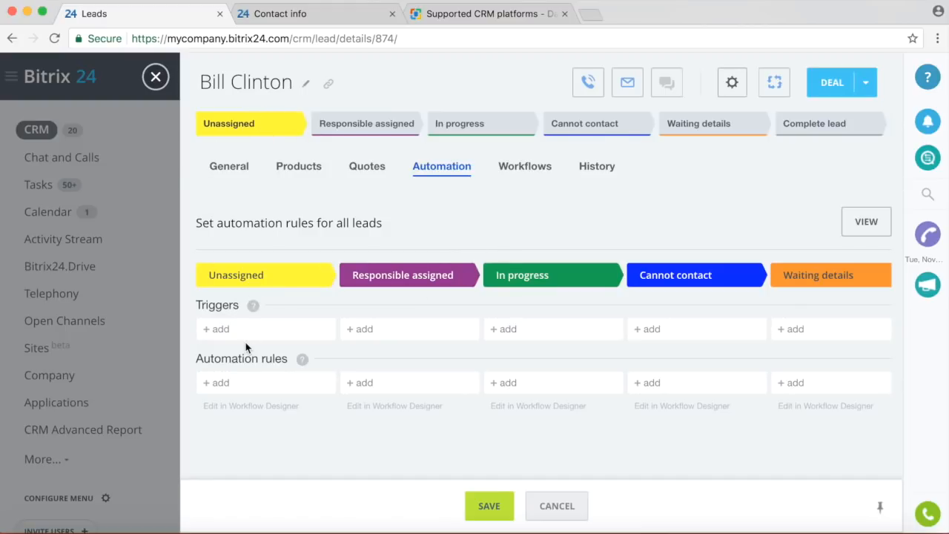
Add a Send email rule to Unassigned with subject 'Hey' and body 'This is a demo email.'.
click(217, 386)
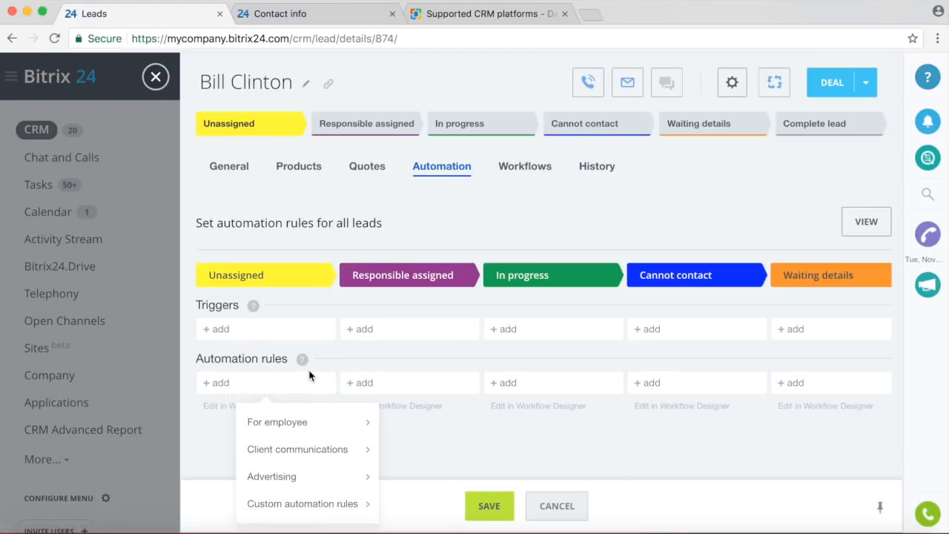
mouse_move(286, 420)
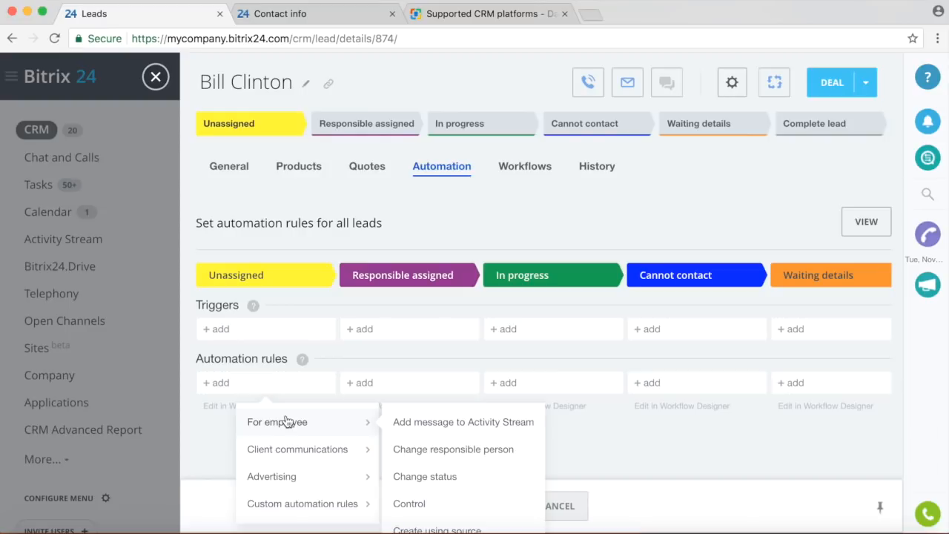
mouse_move(302, 449)
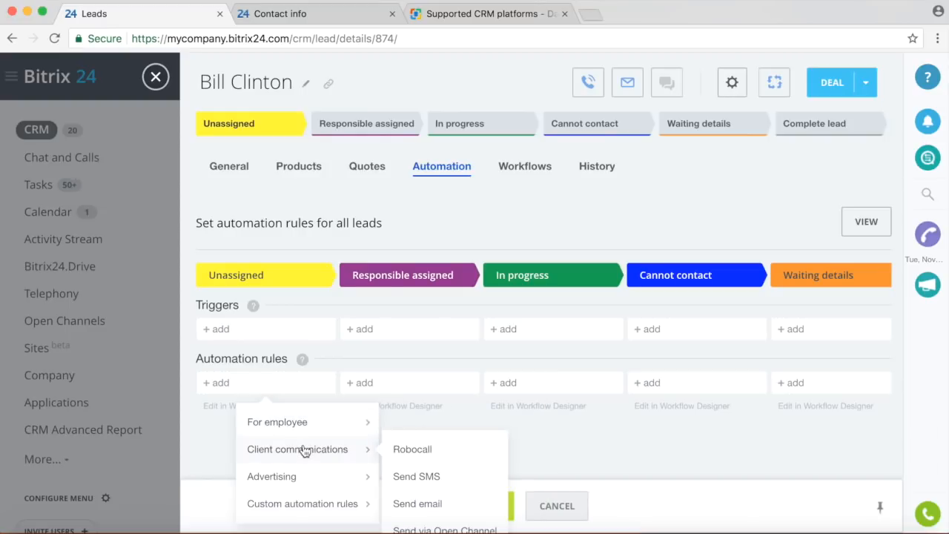
scroll(321, 450, down, 1)
scroll(321, 451, down, 1)
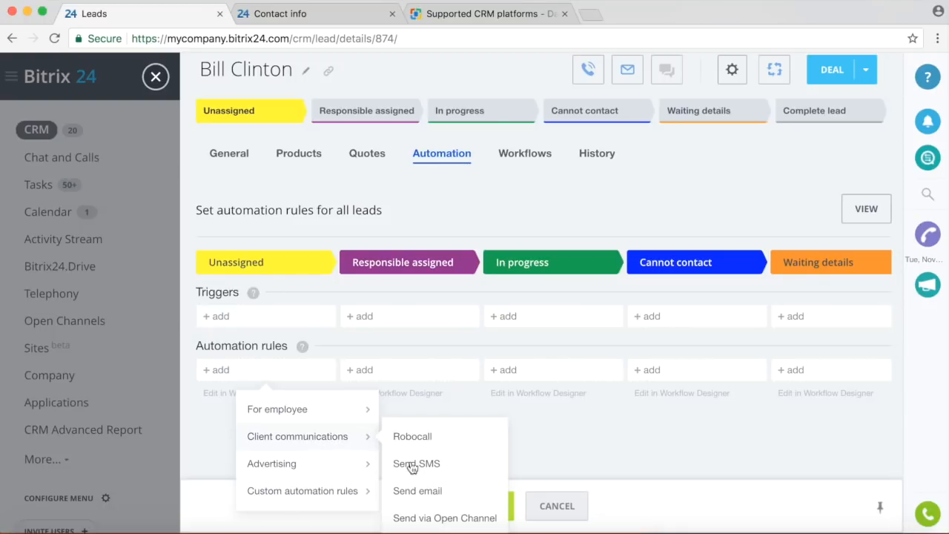
click(423, 491)
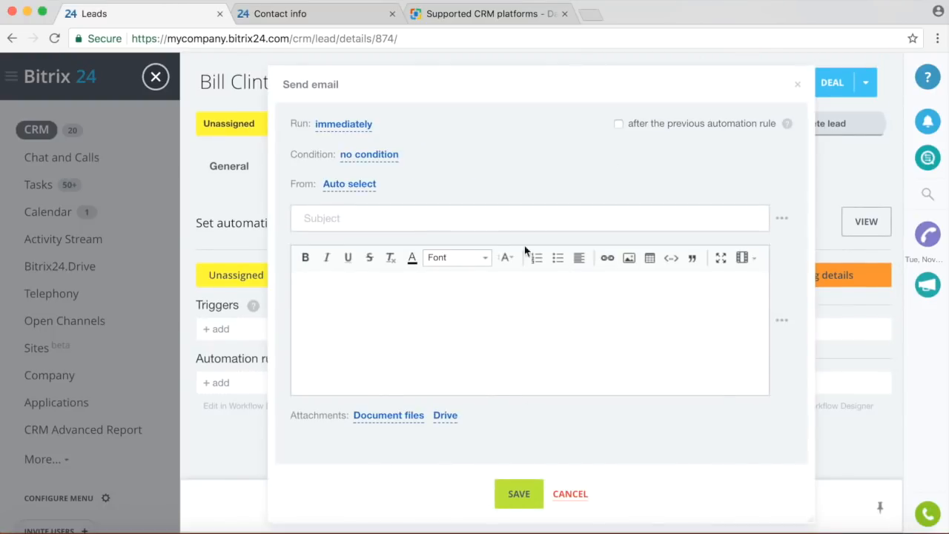
click(482, 220)
text(Hey)
click(485, 310)
text(This is a demo)
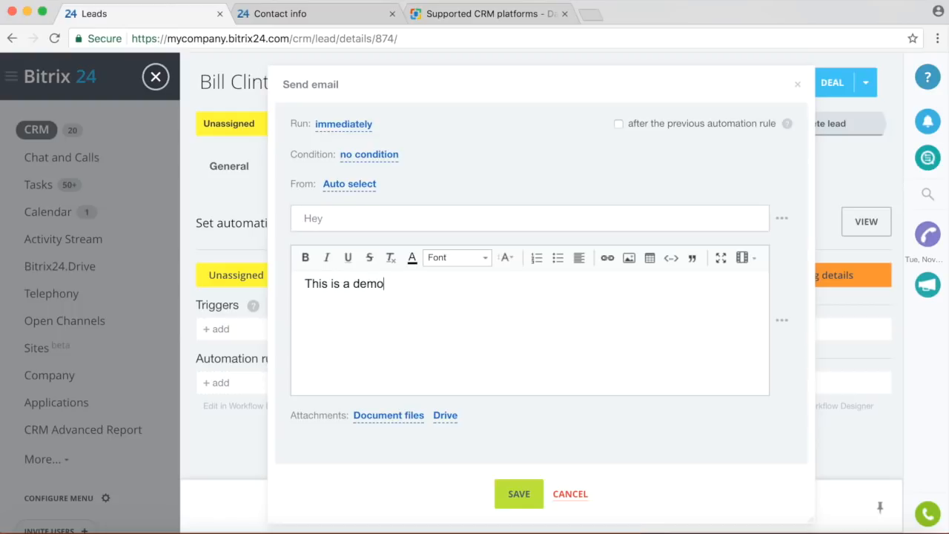
text( email.)
click(519, 494)
Leave the rule's run timing as immediate and save the lead automation rules.
scroll(508, 432, down, 1)
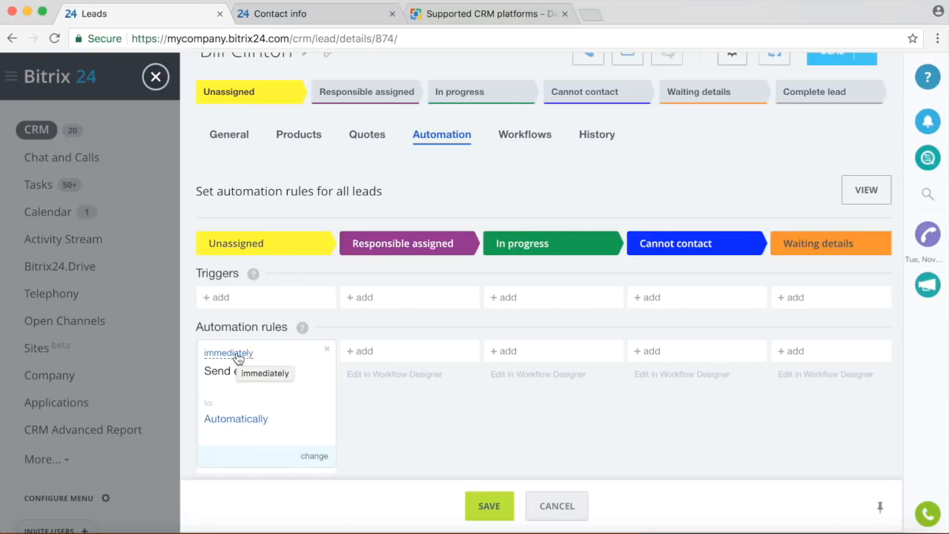
click(315, 456)
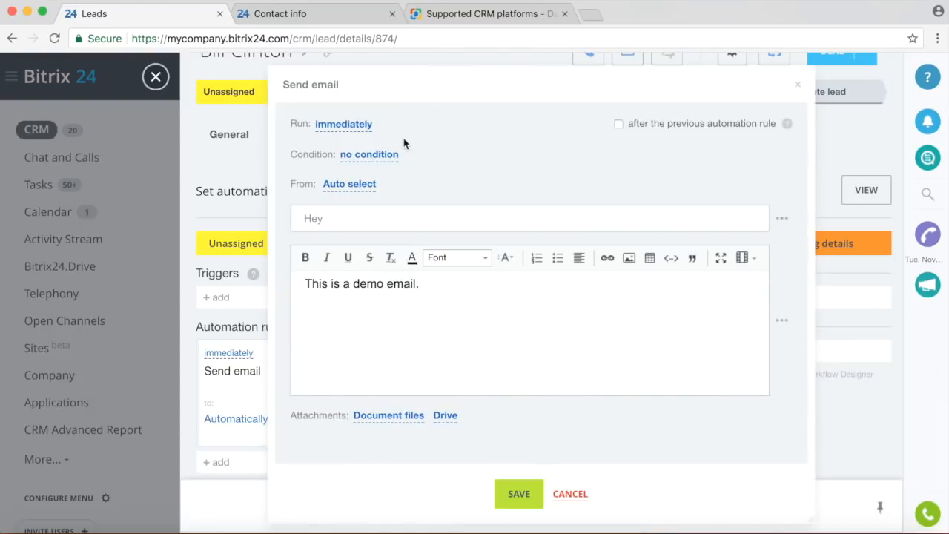
click(364, 126)
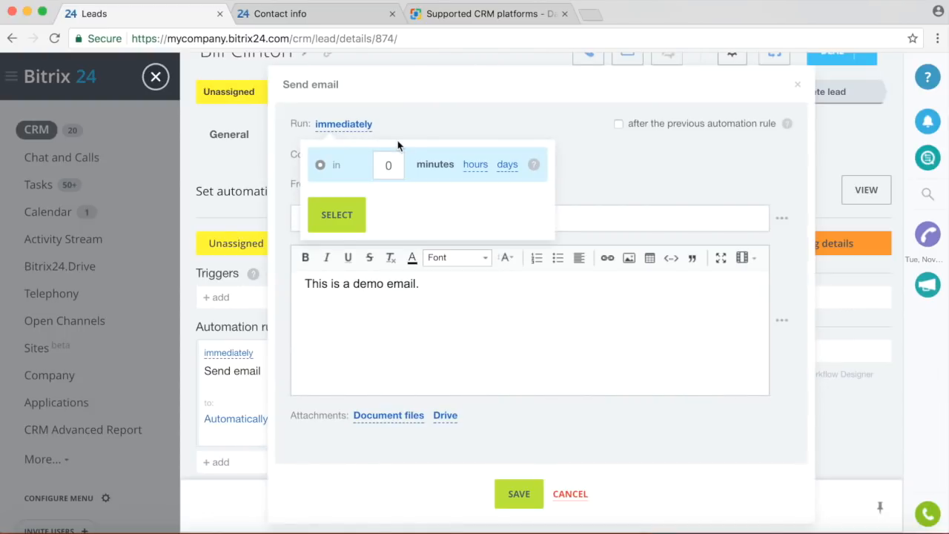
click(438, 119)
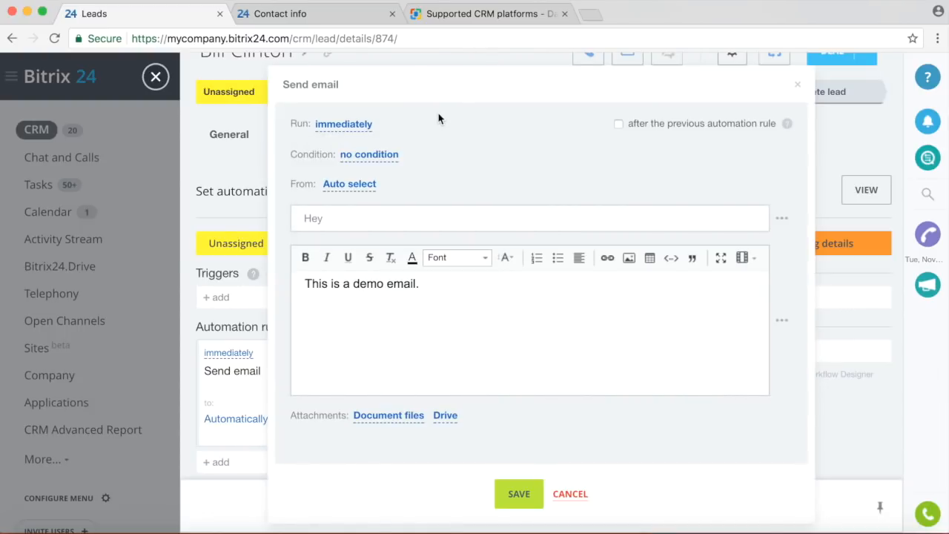
click(571, 493)
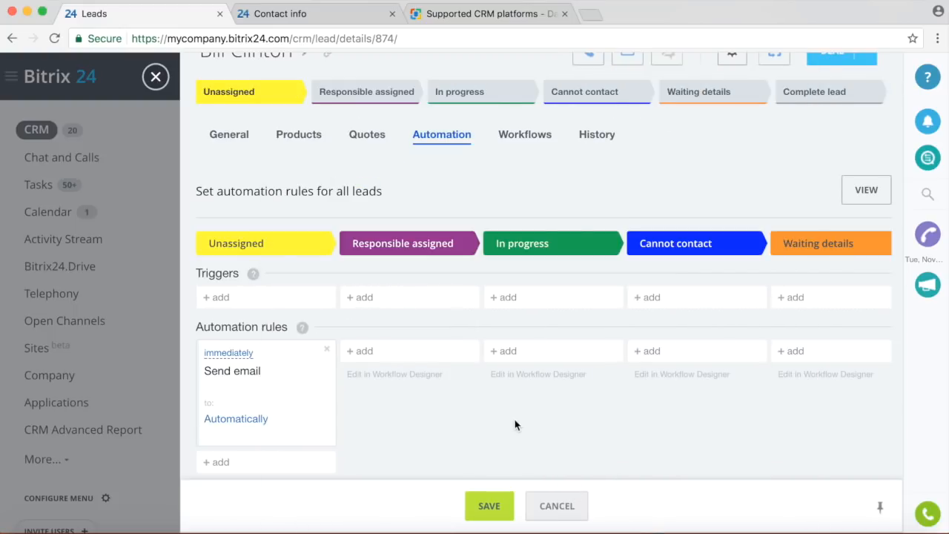
click(489, 508)
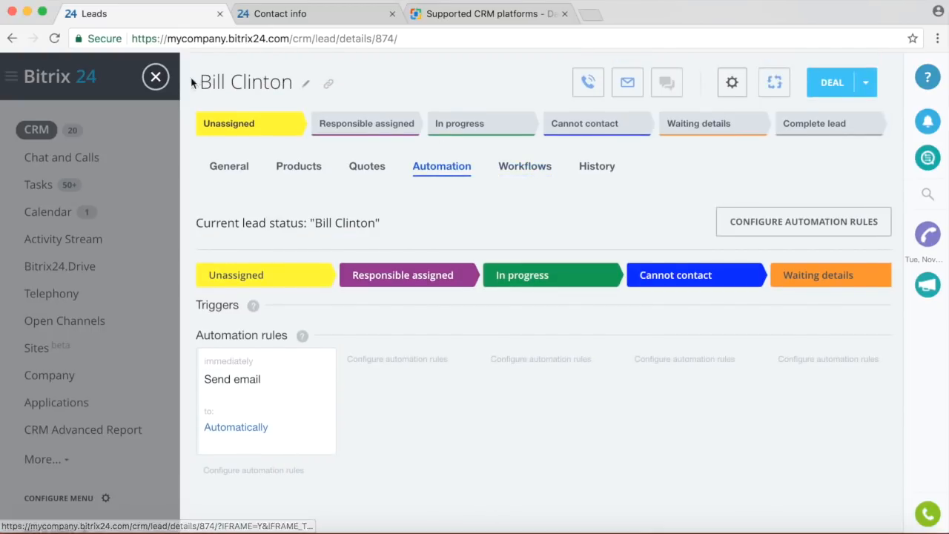
Start a new lead from the Leads board and name it Test.
click(157, 77)
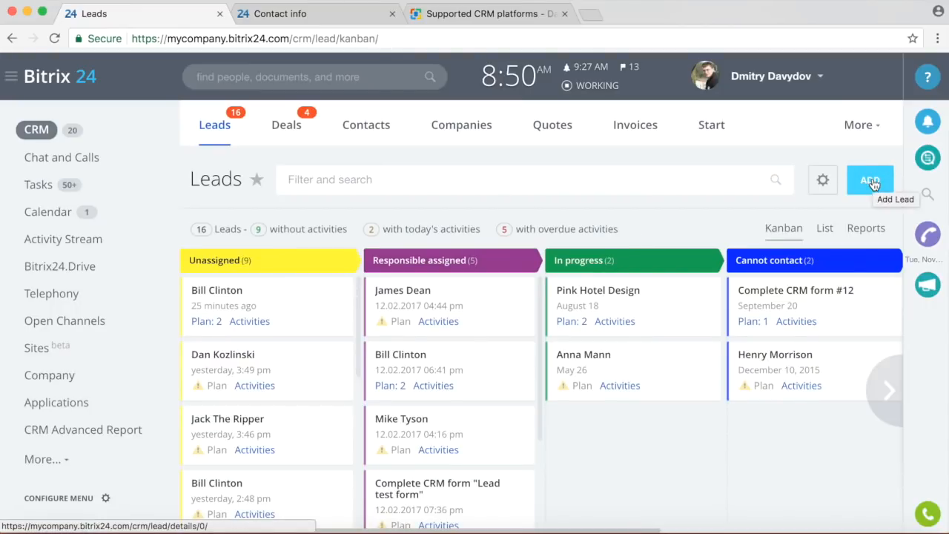
click(872, 183)
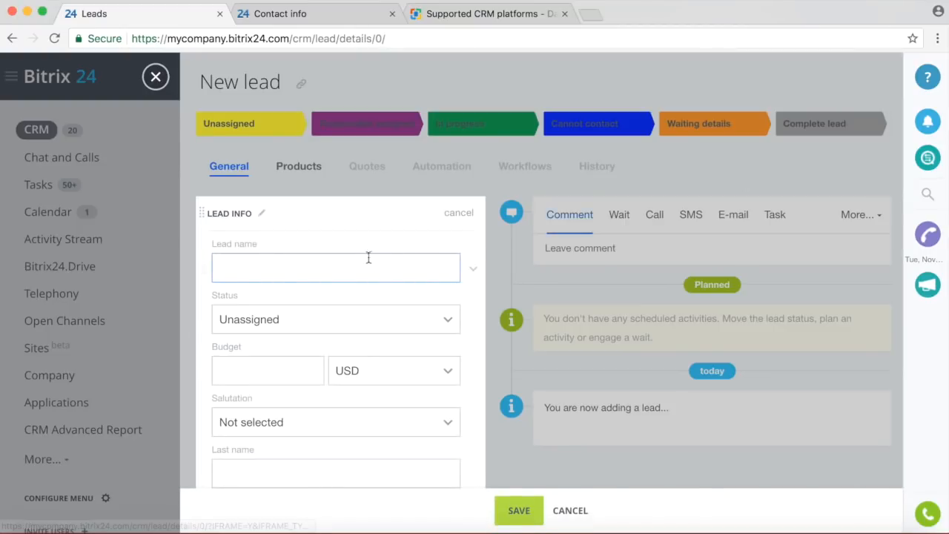
click(356, 266)
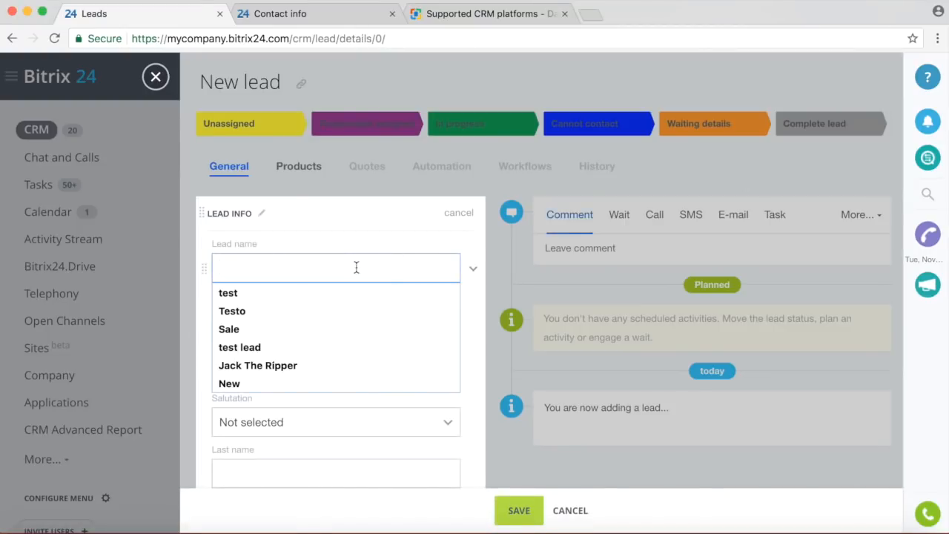
text(Test)
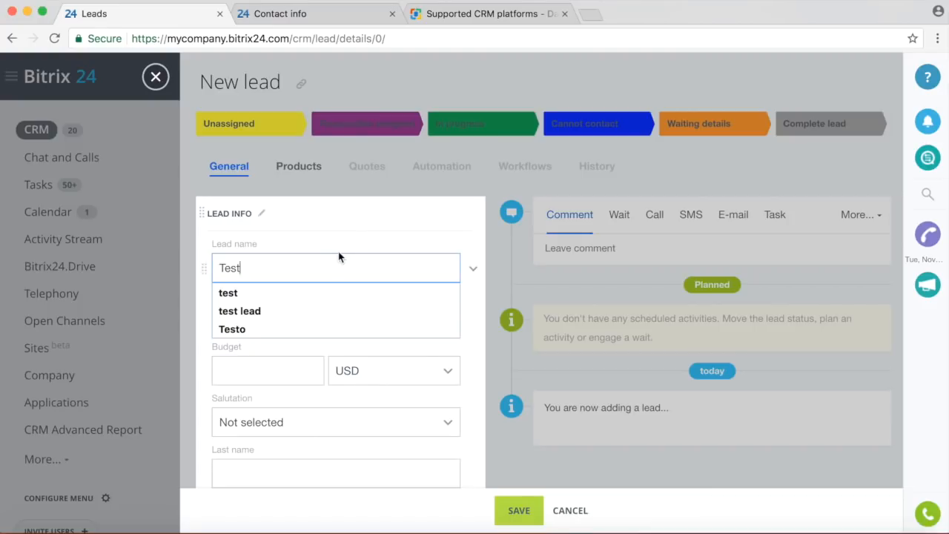
scroll(339, 362, down, 3)
scroll(330, 368, down, 3)
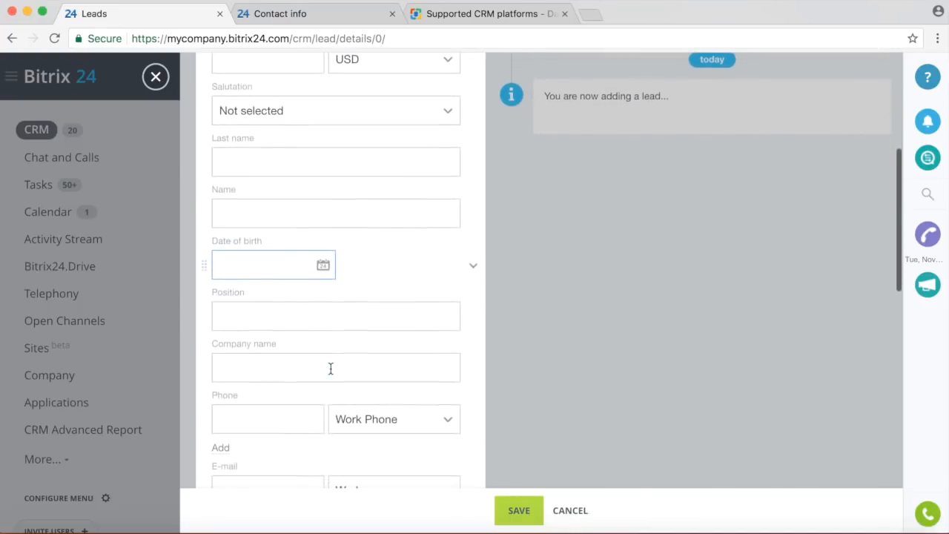
Enter the lead's contact e-mail and save it, ignoring the duplicate warning.
click(279, 408)
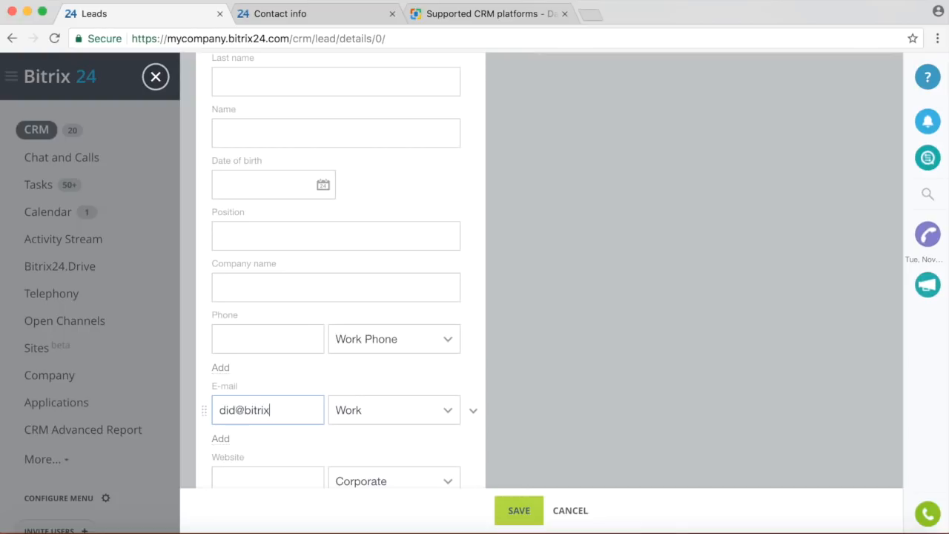
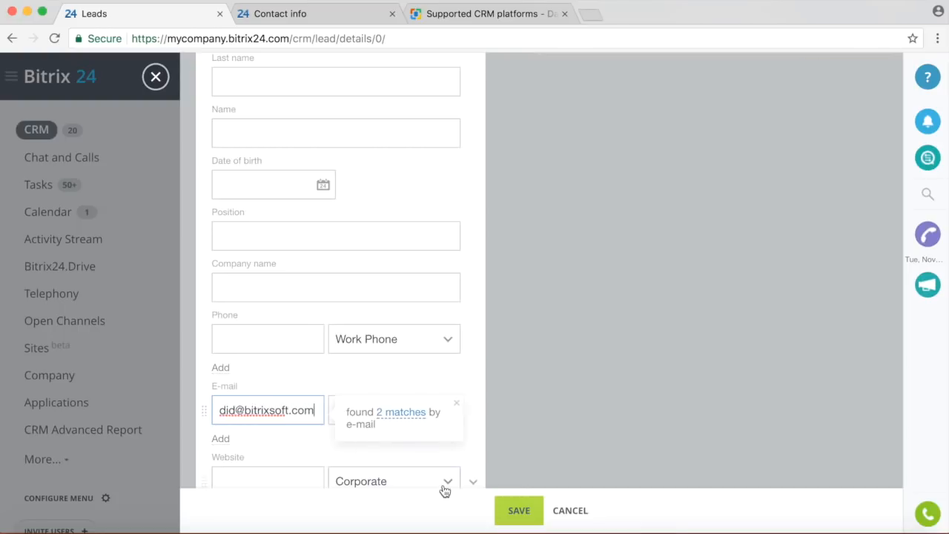
click(519, 511)
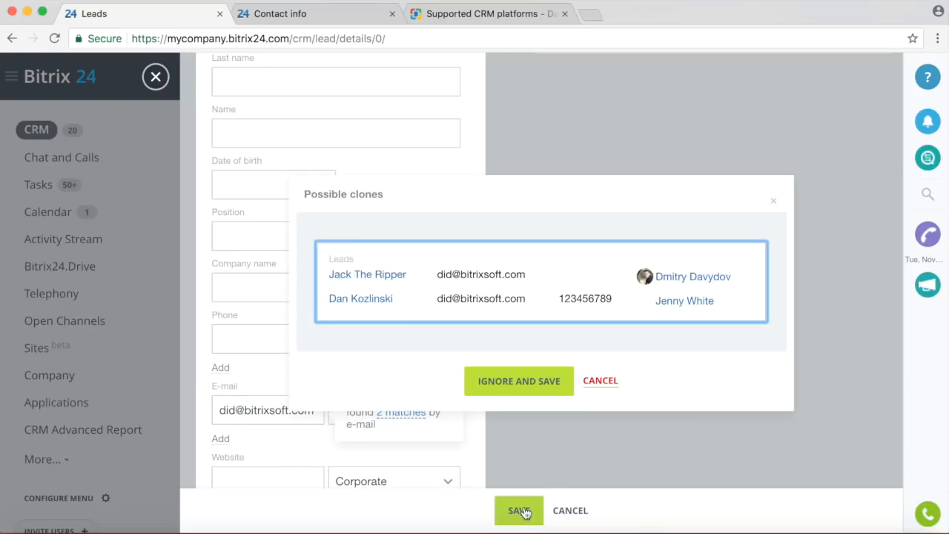
click(530, 439)
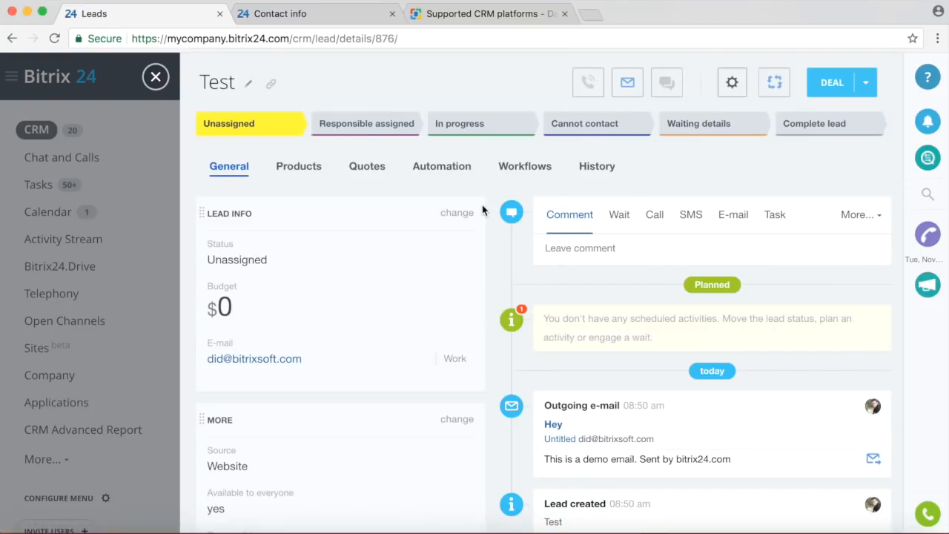
Scroll the Test lead's timeline to the outgoing 'Hey' e-mail, then open its Automation tab.
scroll(396, 208, down, 3)
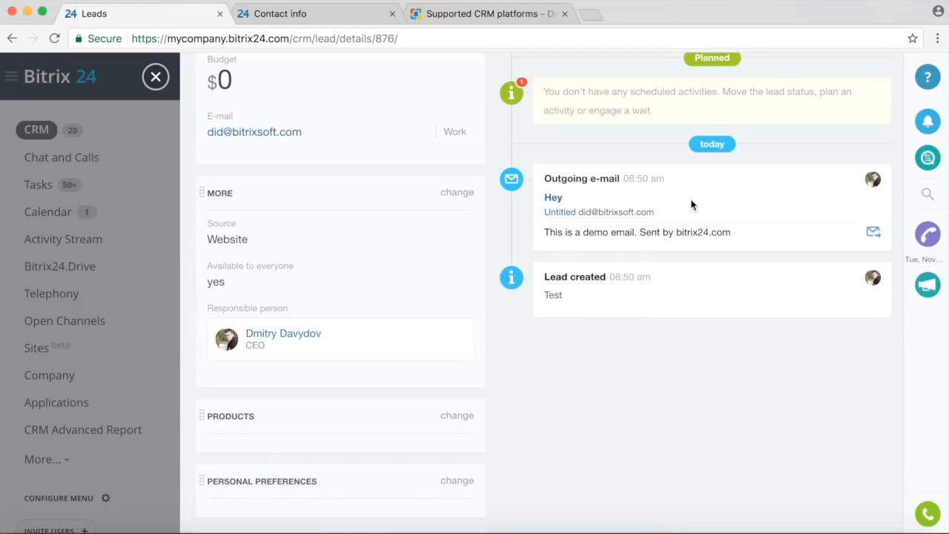
scroll(691, 204, up, 2)
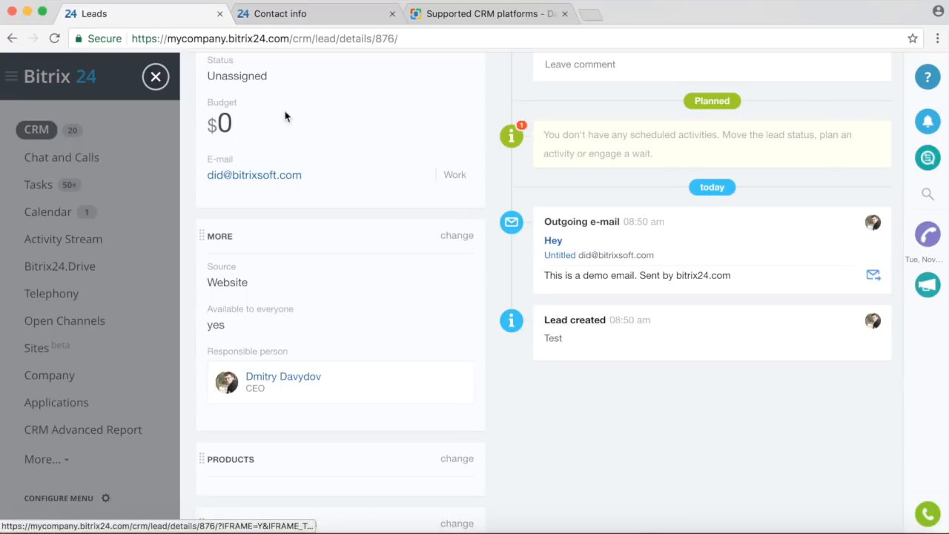
scroll(202, 88, up, 5)
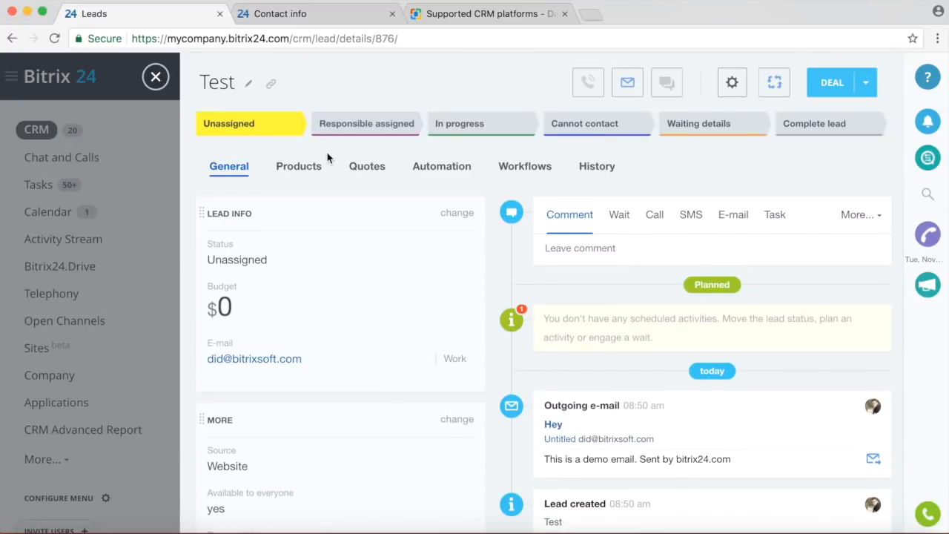
click(435, 167)
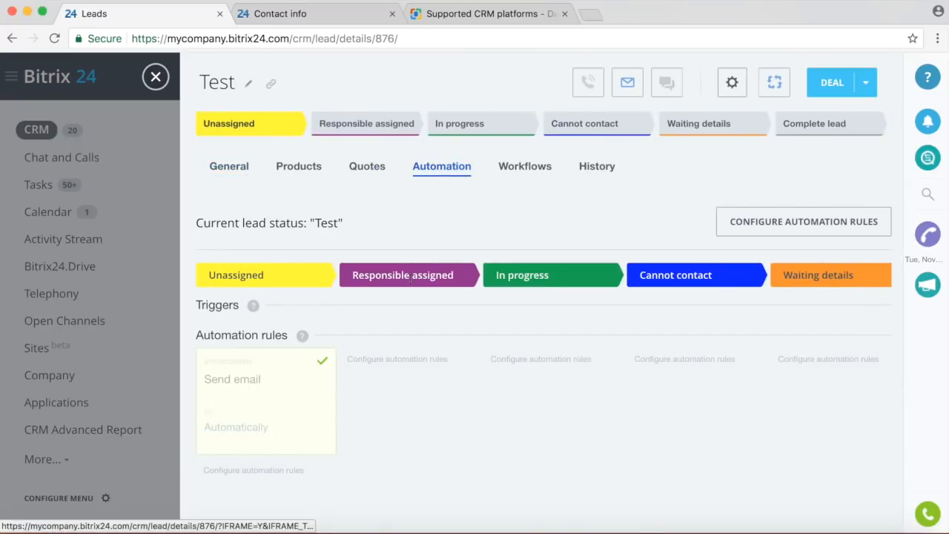
Delete the Unassigned stage's Send email rule in the automation editor.
click(758, 224)
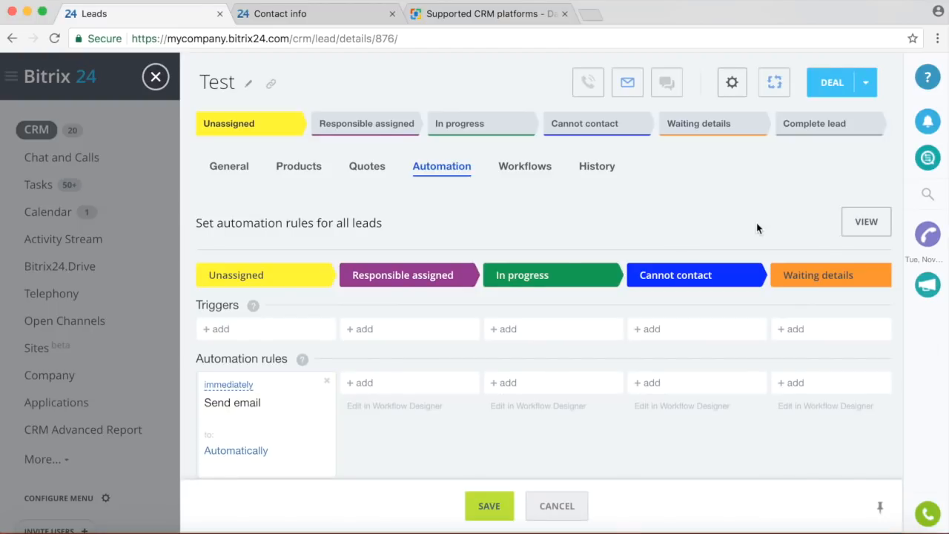
scroll(504, 296, down, 1)
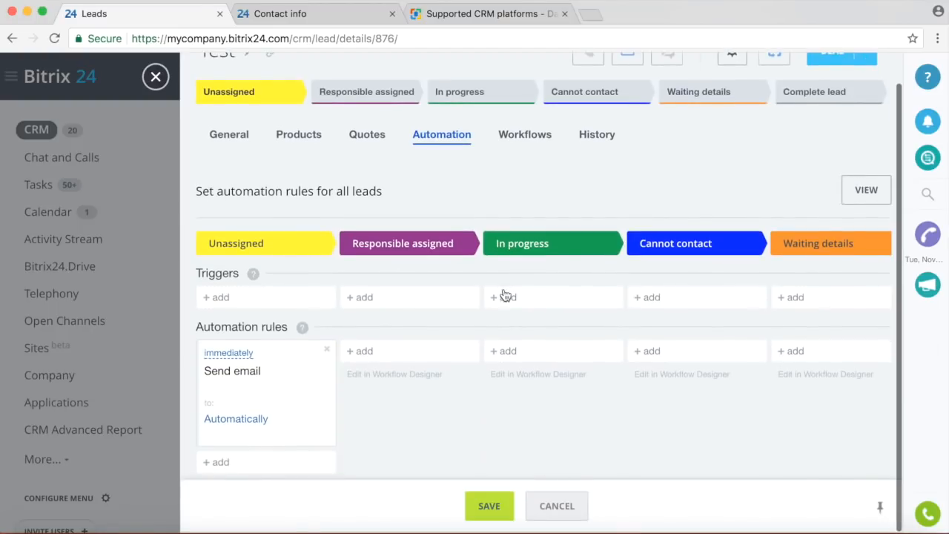
click(327, 349)
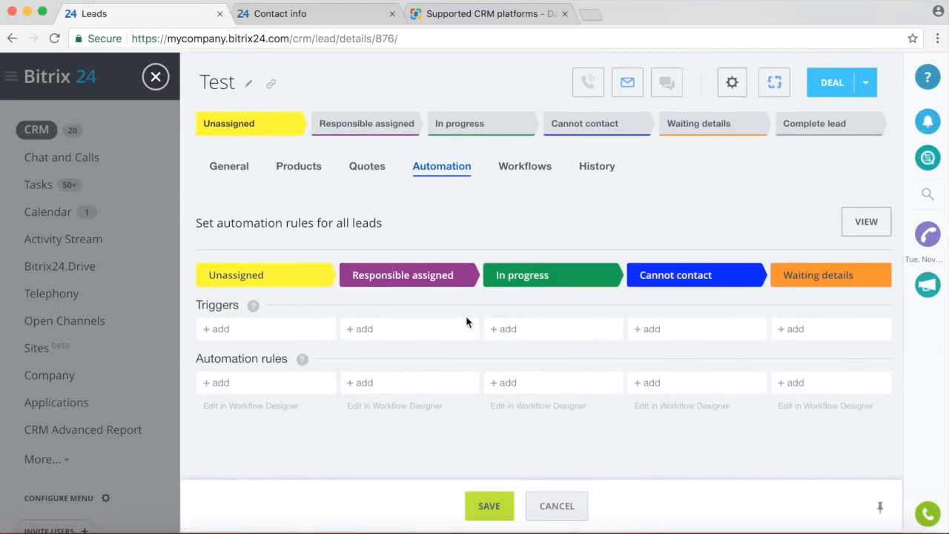
Add a CRM form submission trigger for the Contact info form to Responsible assigned.
click(361, 329)
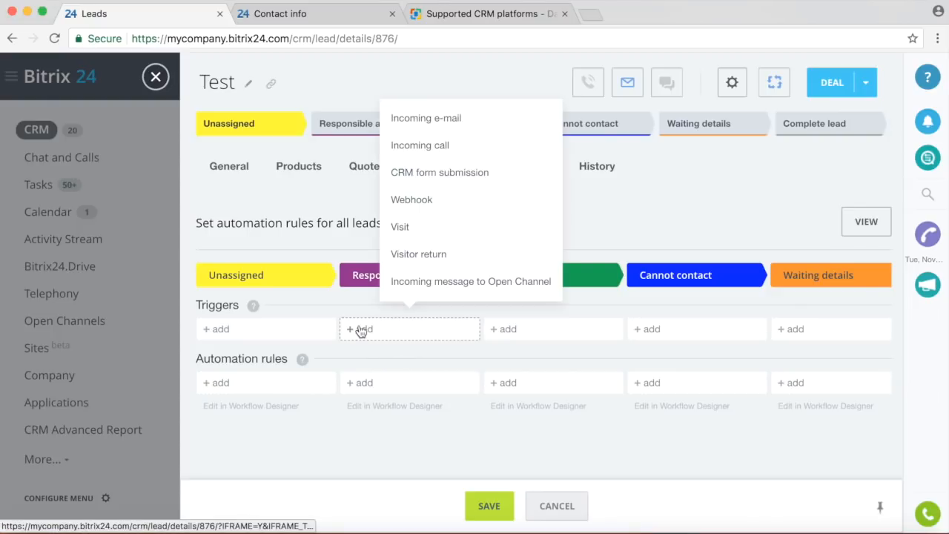
click(484, 172)
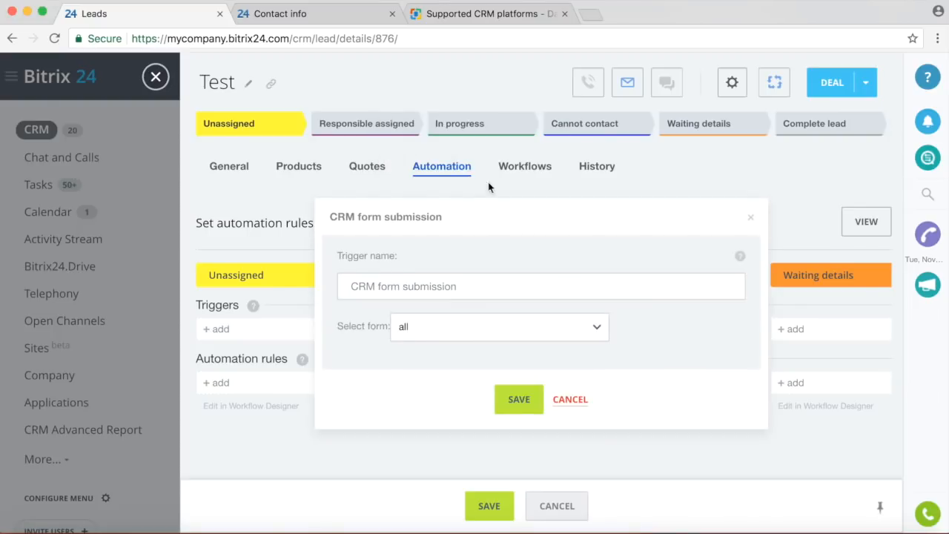
click(514, 334)
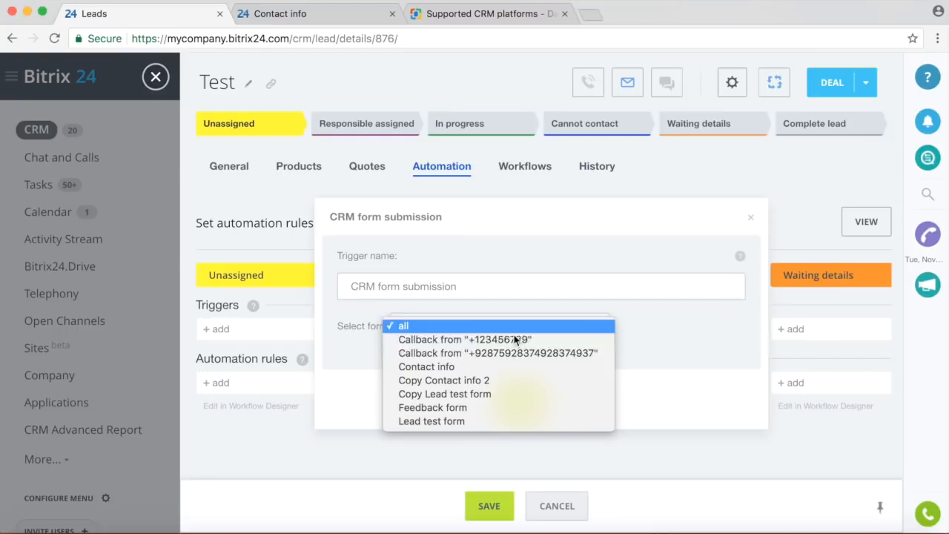
click(495, 366)
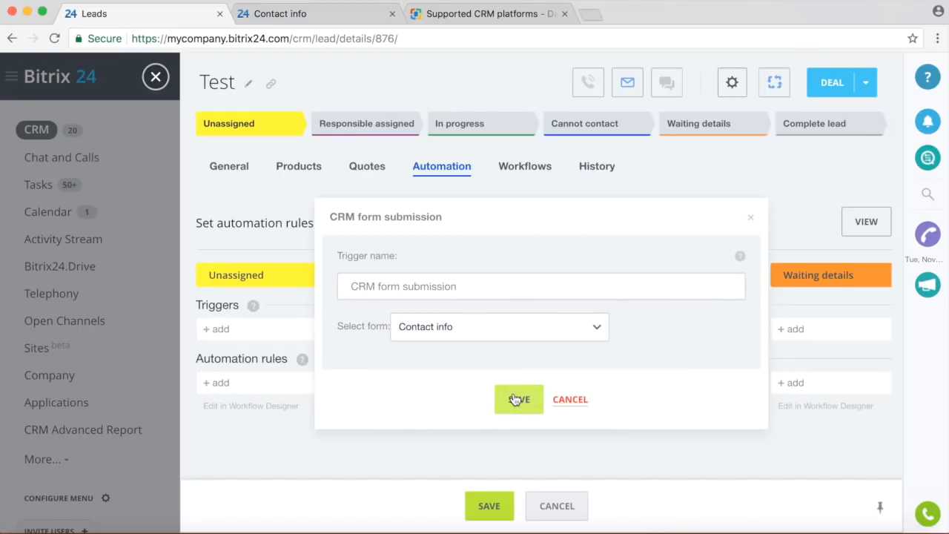
click(514, 399)
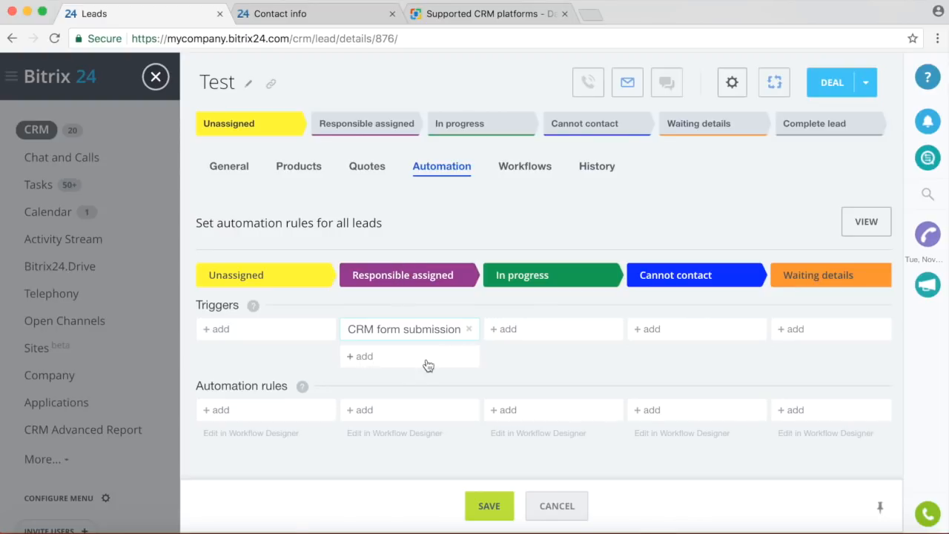
click(399, 410)
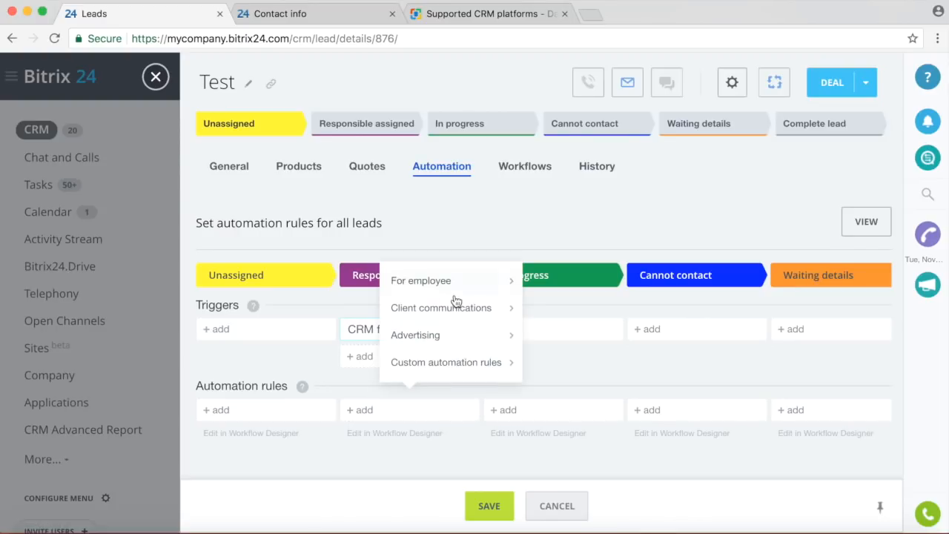
Create a Send email rule for Responsible assigned with message body 'Here's your ebook'.
mouse_move(460, 308)
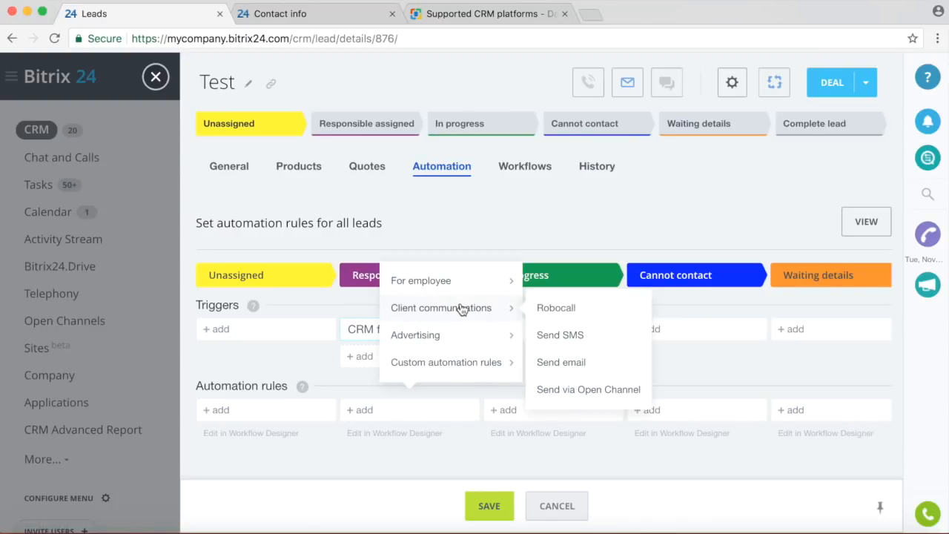
click(561, 361)
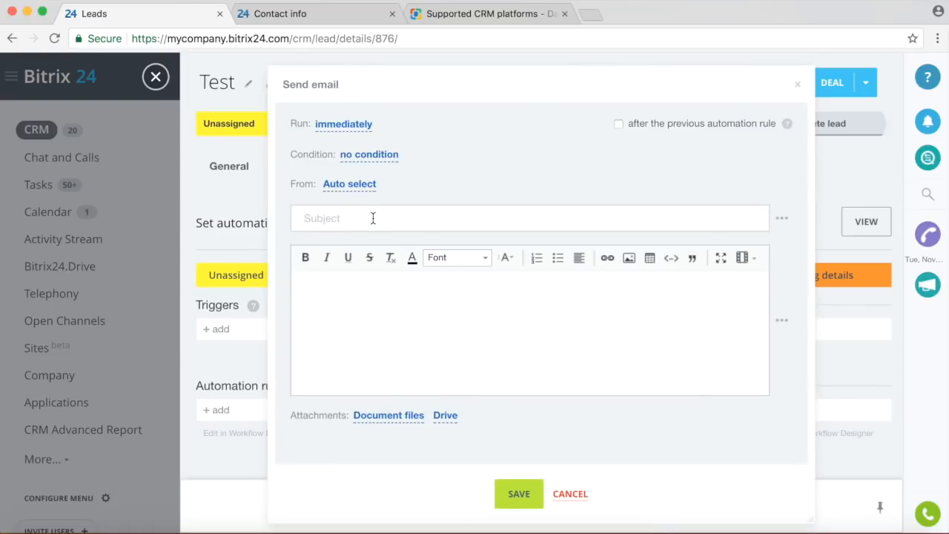
text(This)
text(is a demo)
click(399, 355)
text(Here's your ebook)
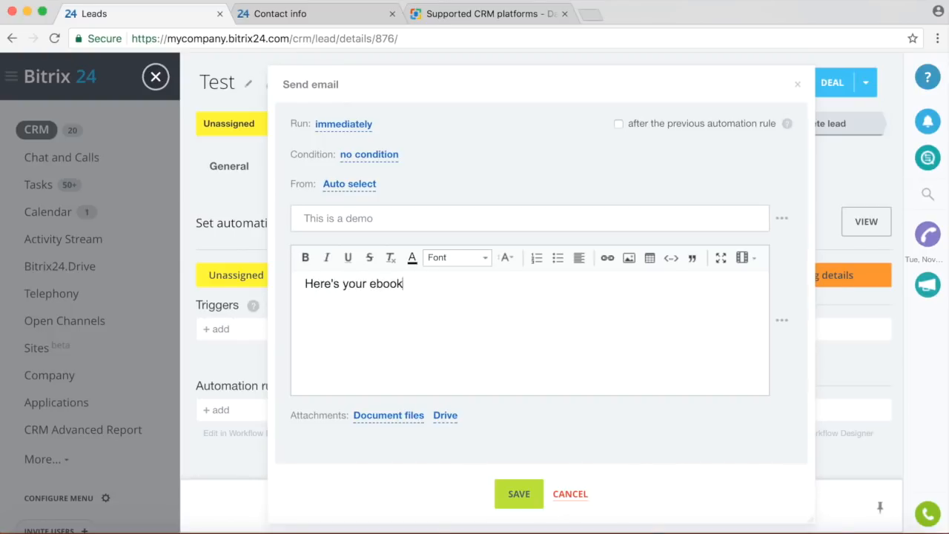
Attach Stripe.png from the computer, then save the rule and the automation settings.
click(445, 415)
scroll(585, 382, down, 2)
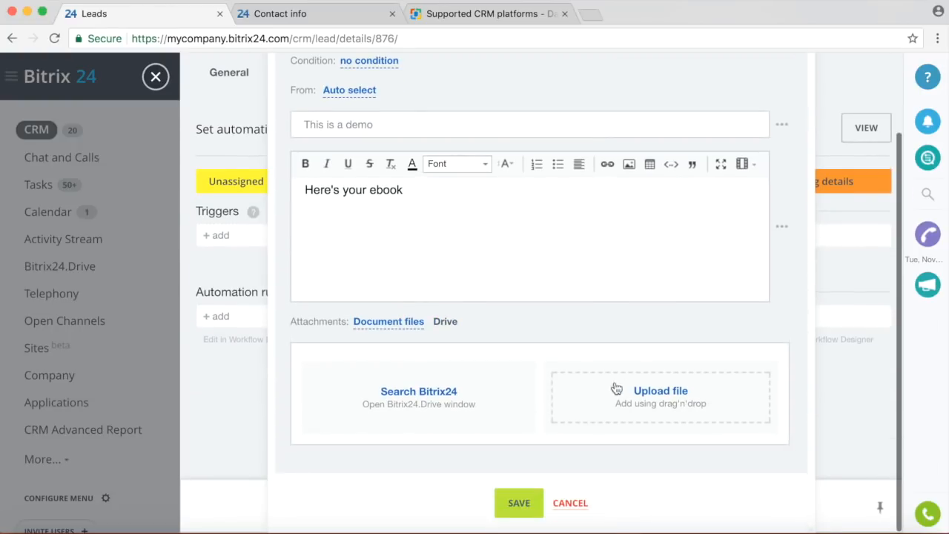
click(648, 391)
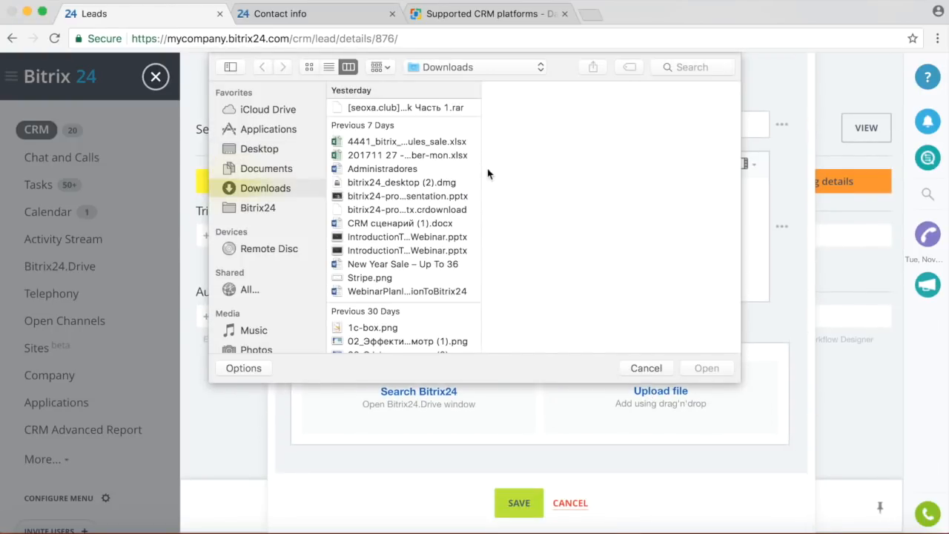
scroll(441, 193, down, 3)
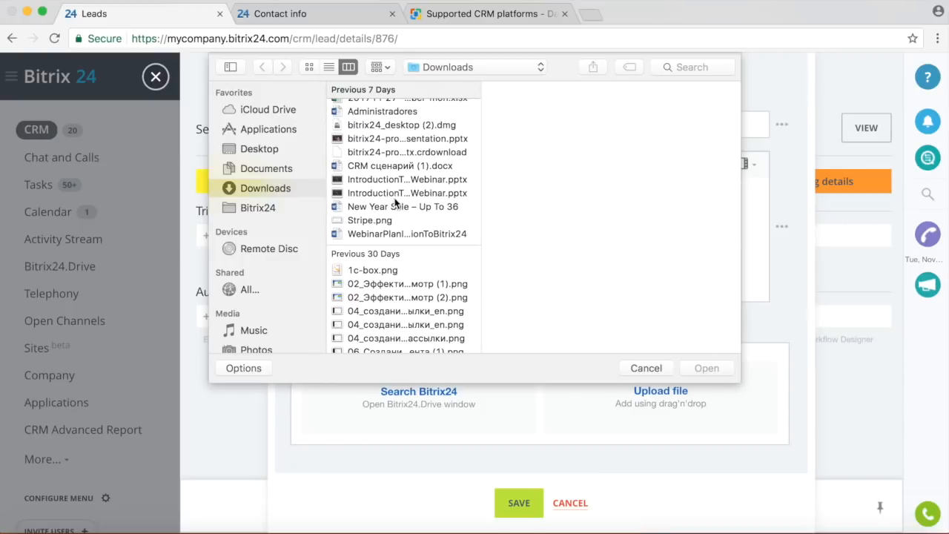
click(386, 221)
click(707, 369)
scroll(598, 492, down, 1)
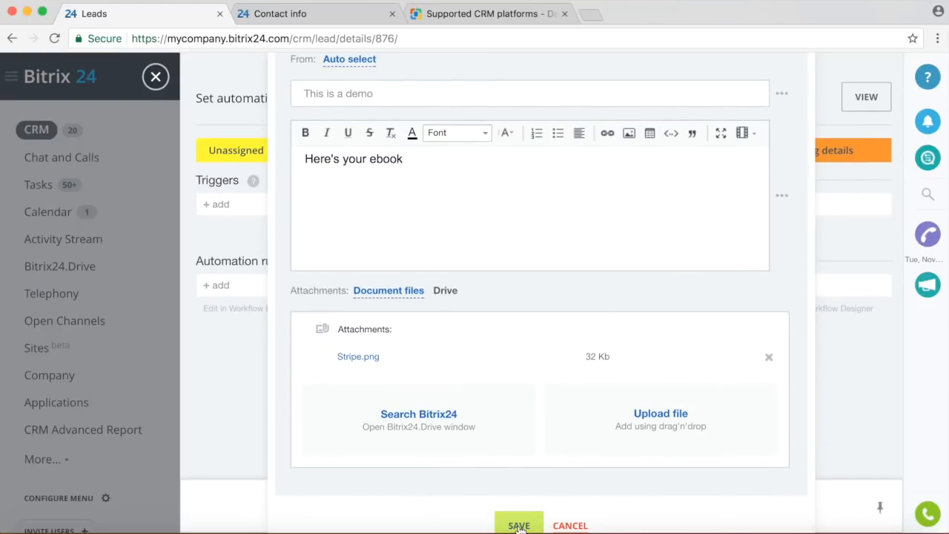
click(519, 526)
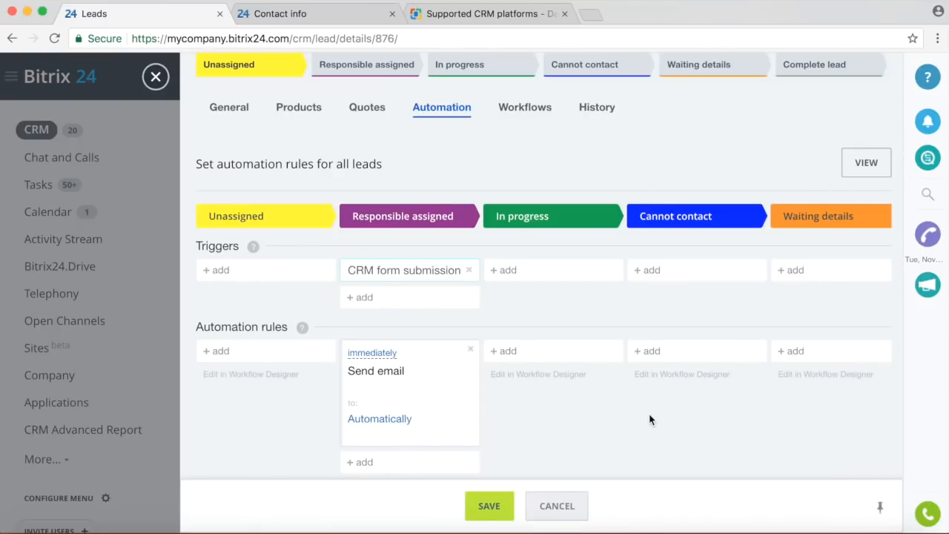
click(486, 510)
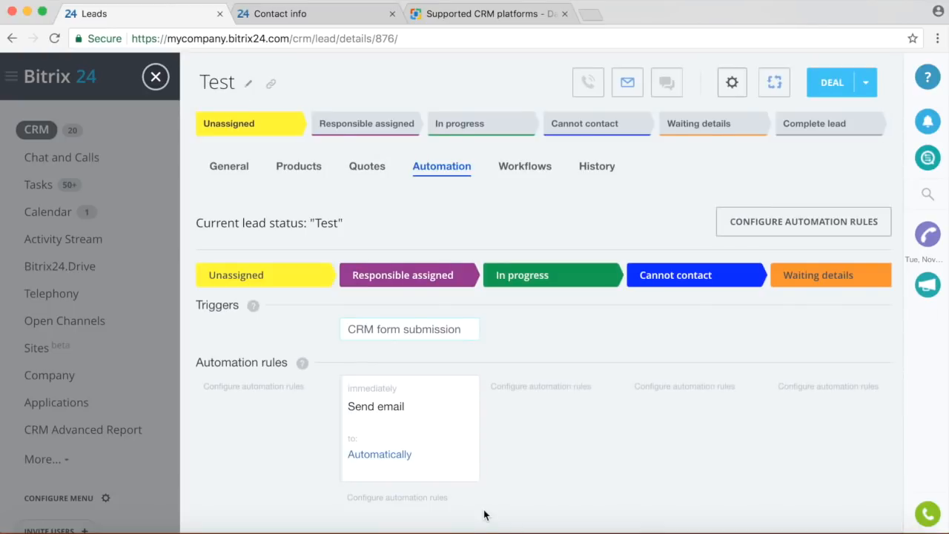
Replace the Contact info form's first and last name values with a test name.
click(332, 11)
click(325, 272)
drag(325, 272, 271, 275)
text(LiveDemo)
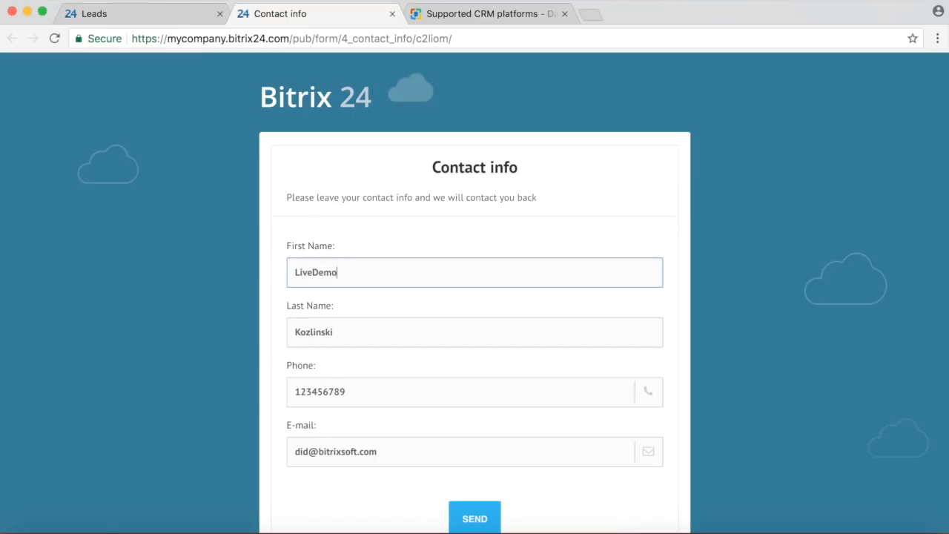
drag(350, 331, 228, 333)
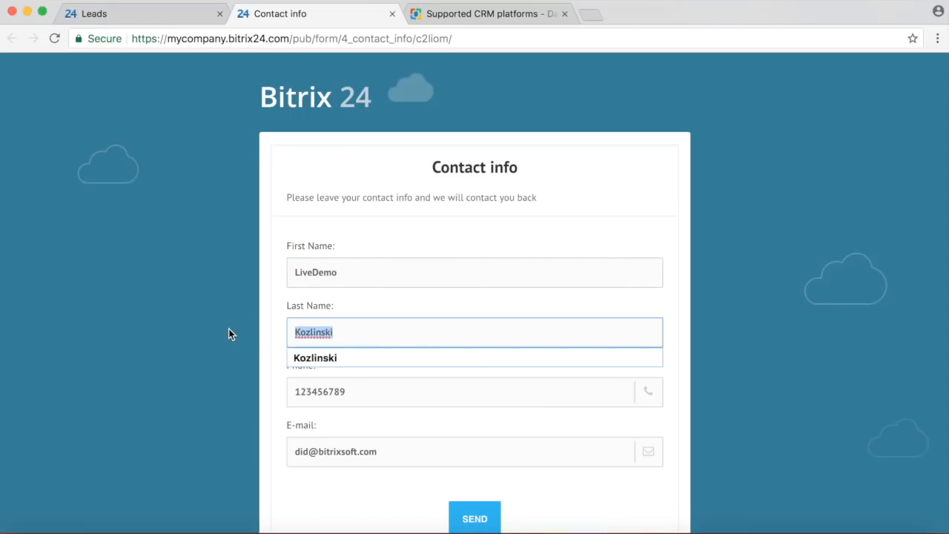
text(LiveDemo)
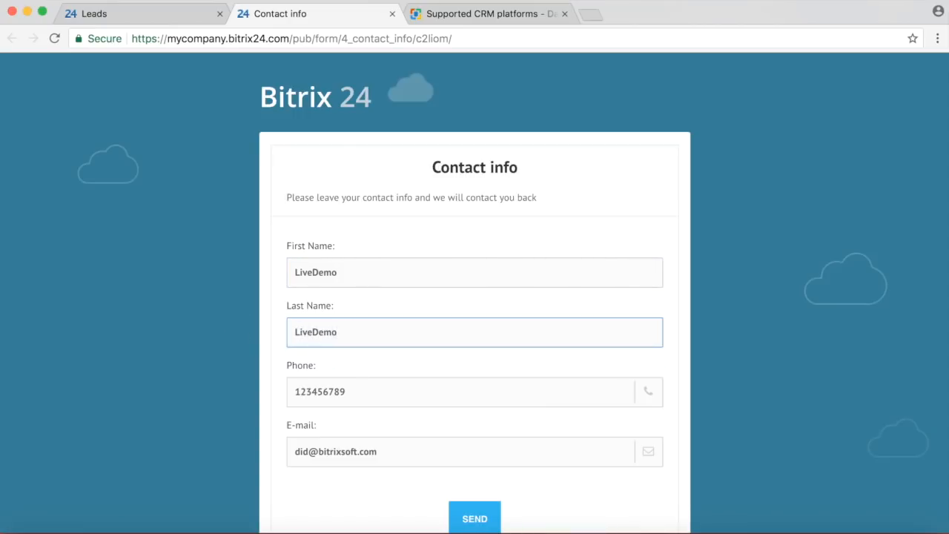
Submit the Contact info form and return to the Leads tab.
click(356, 441)
scroll(356, 442, down, 1)
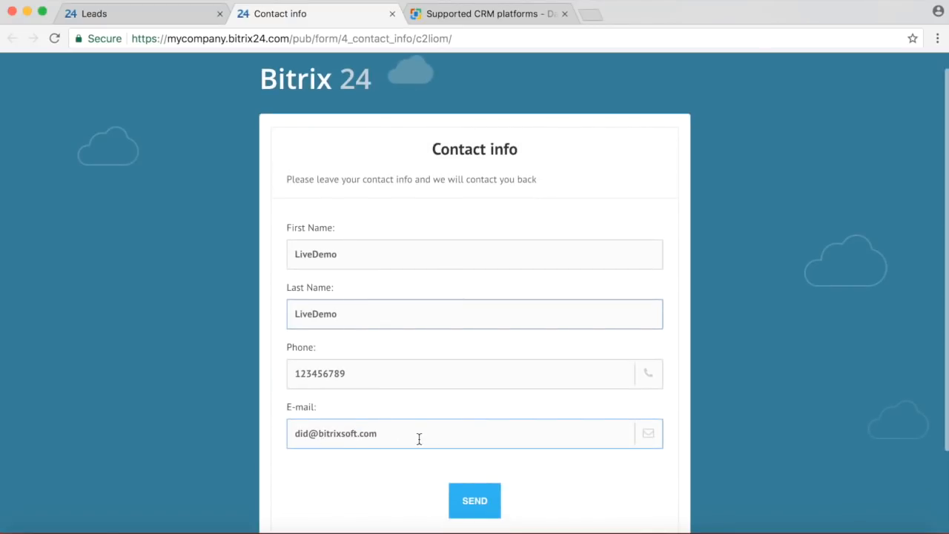
click(477, 502)
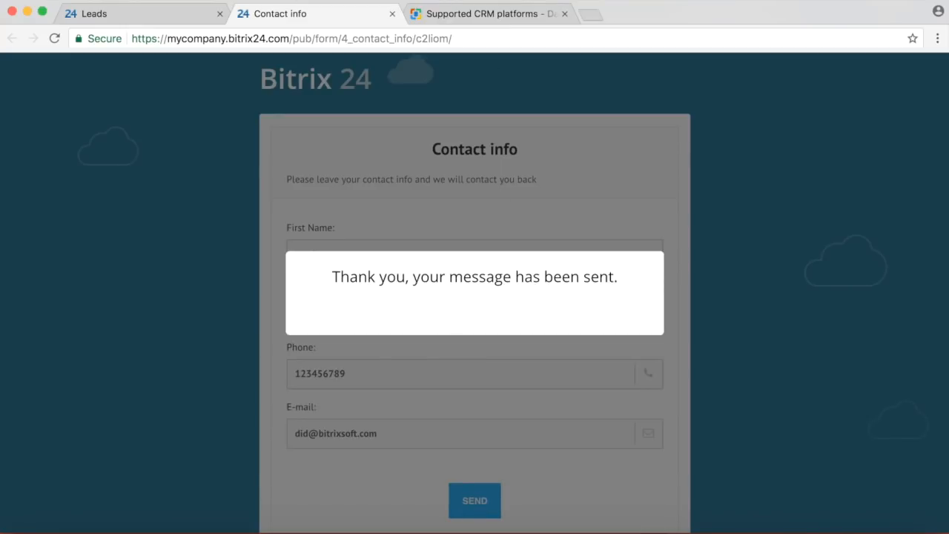
click(154, 13)
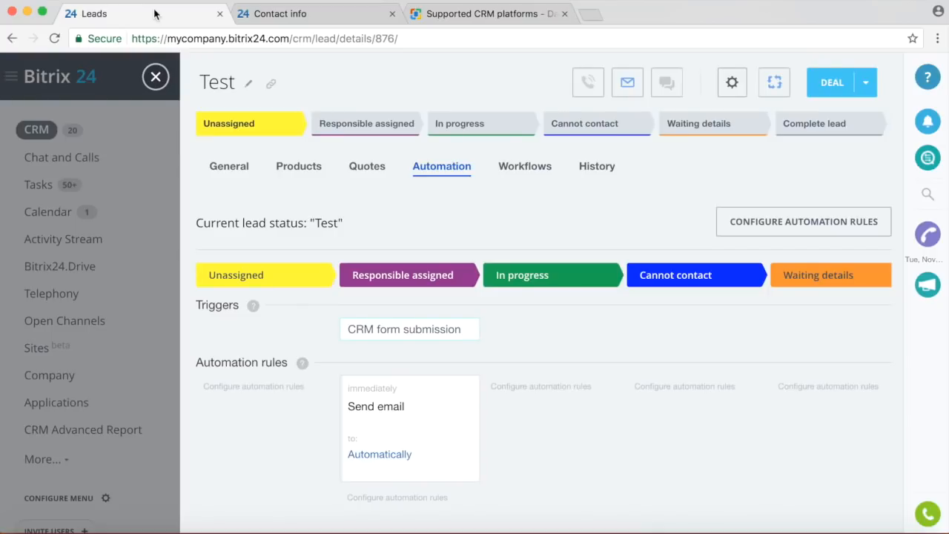
Return to the Leads board and refresh it by opening and closing the Test lead.
click(156, 77)
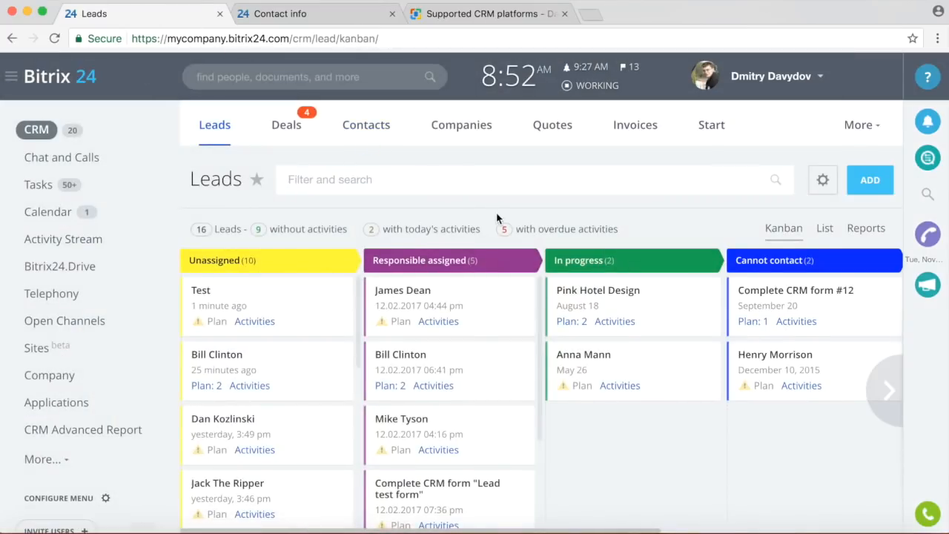
scroll(498, 219, down, 2)
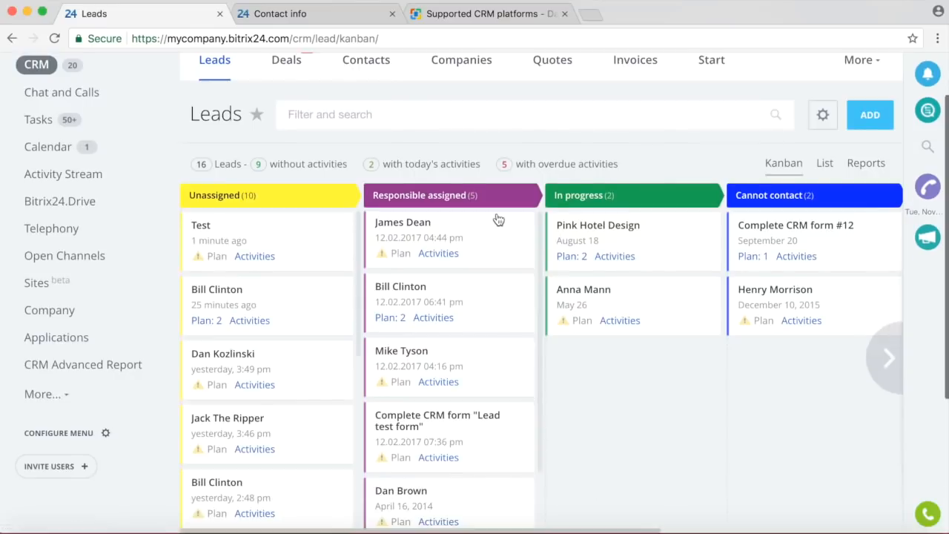
click(200, 216)
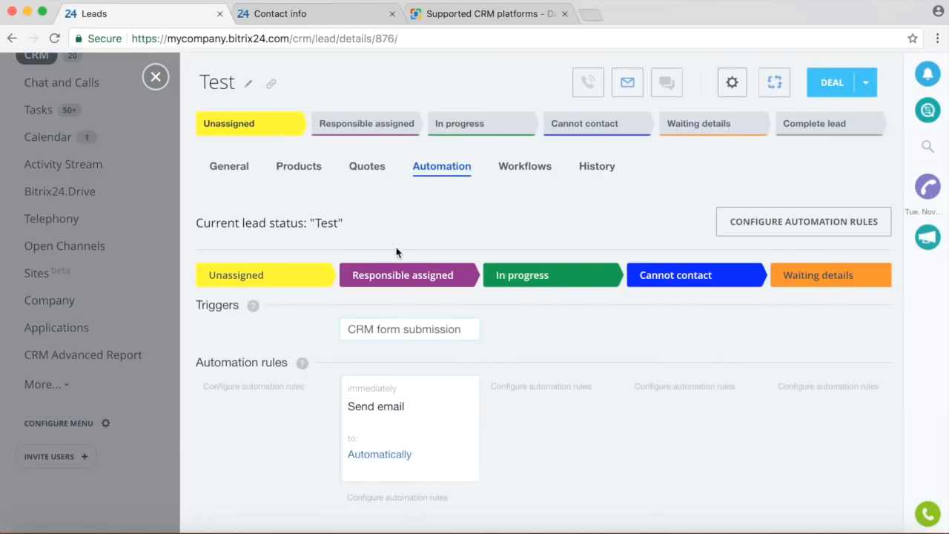
click(156, 78)
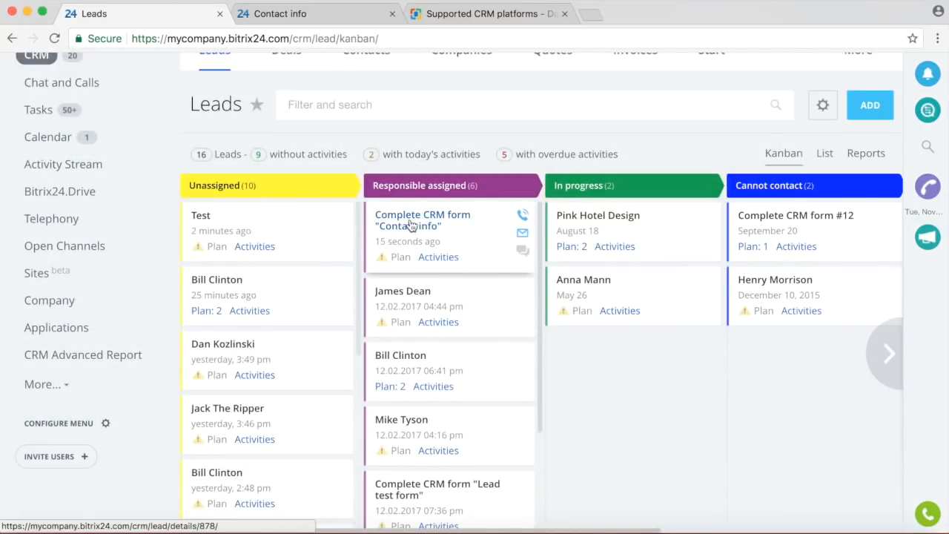
Open the 'Complete CRM form "Contact info"' lead and review its timeline and Automation tab.
click(410, 225)
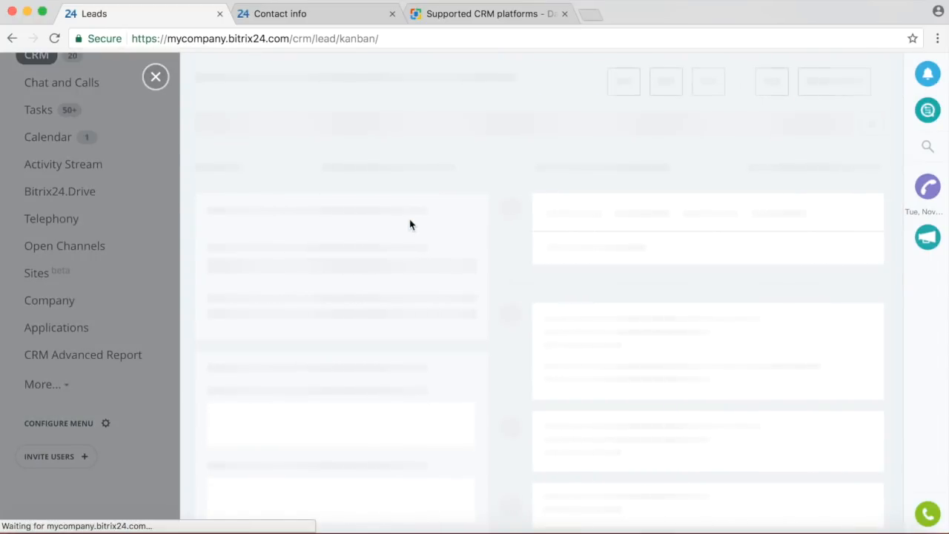
scroll(578, 273, down, 5)
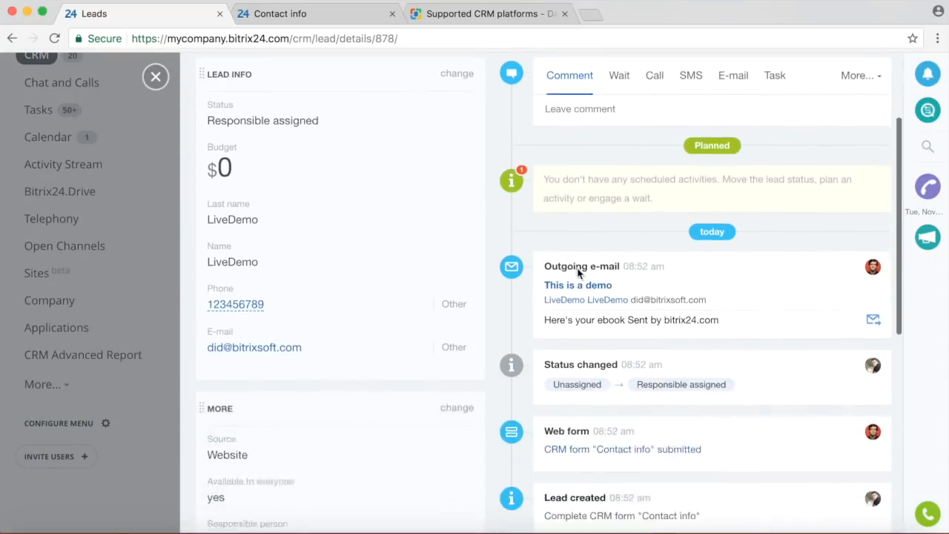
scroll(578, 273, down, 1)
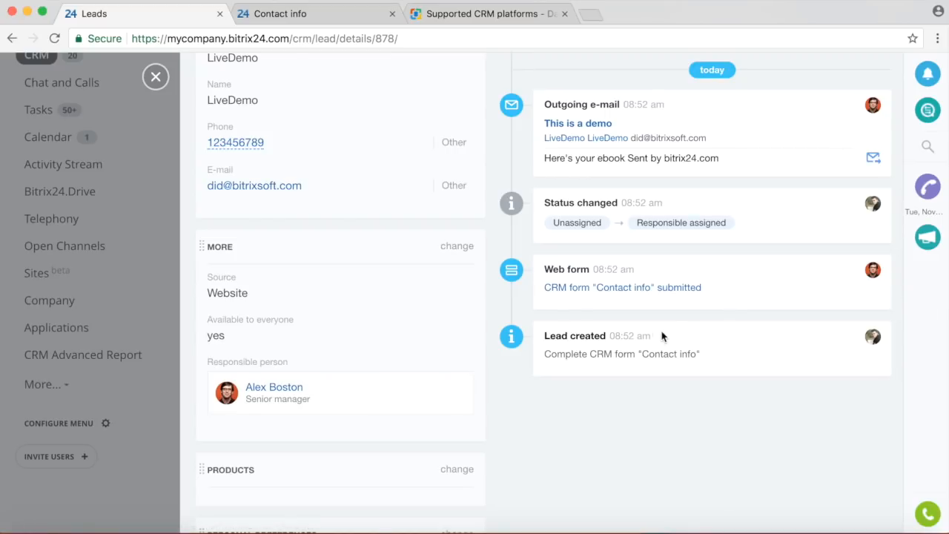
scroll(695, 311, up, 2)
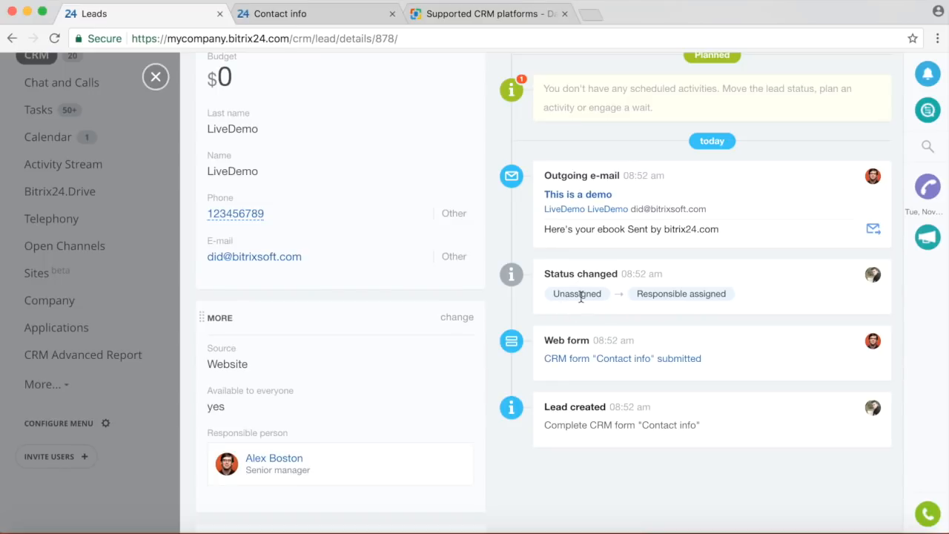
scroll(575, 300, up, 6)
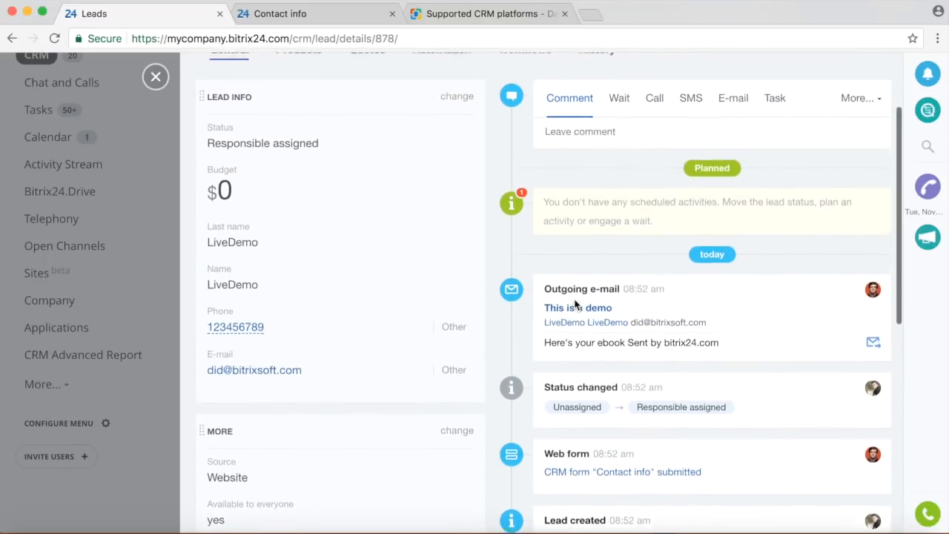
scroll(593, 282, down, 3)
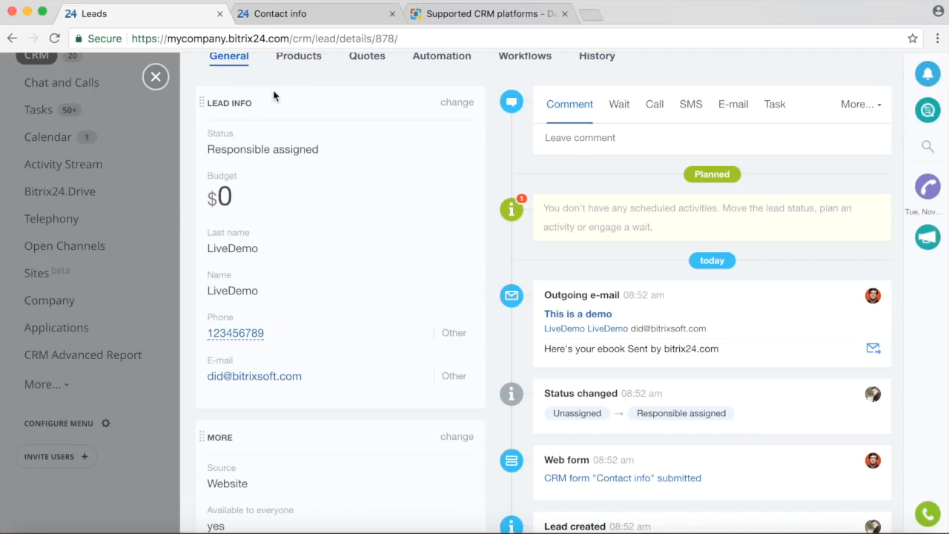
scroll(352, 148, up, 3)
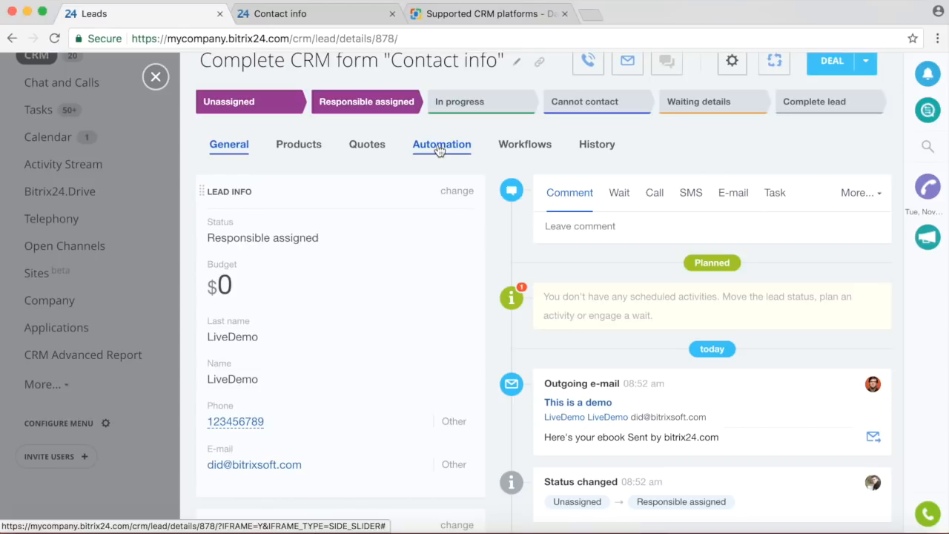
click(440, 146)
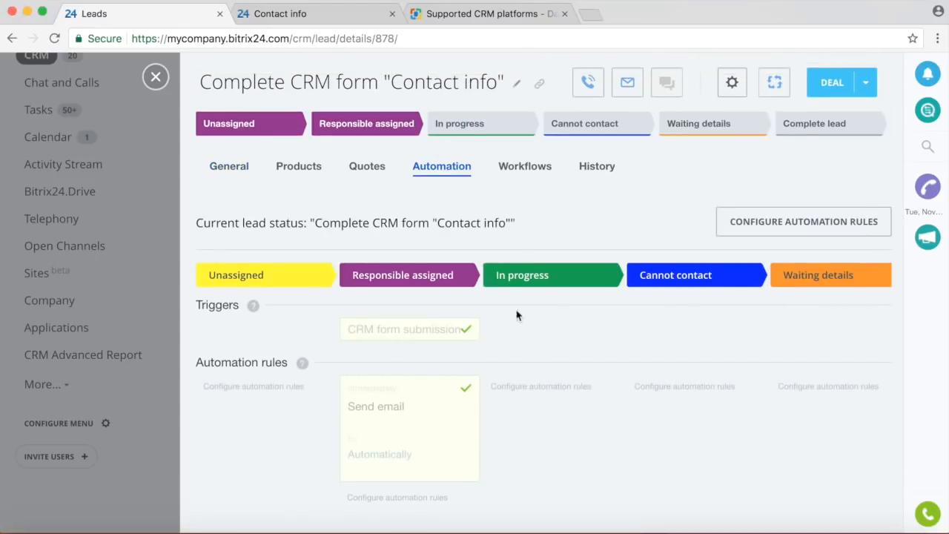
In the automation editor, delete the Send email rule and the CRM form submission trigger.
click(753, 226)
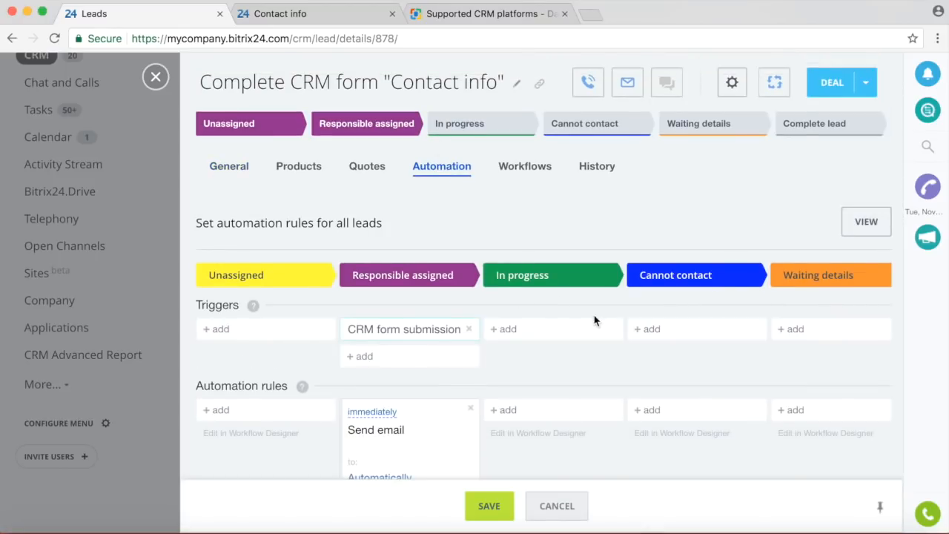
scroll(594, 320, down, 1)
click(470, 365)
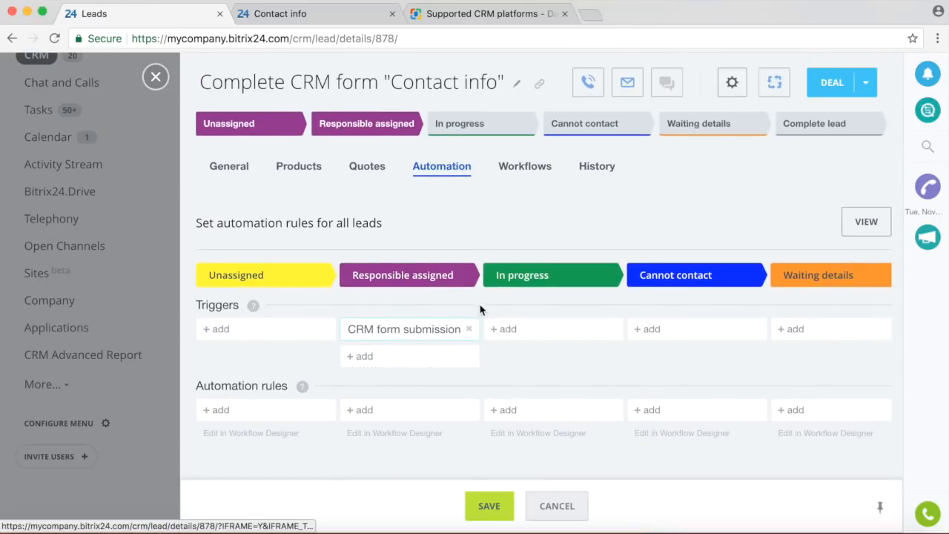
click(470, 329)
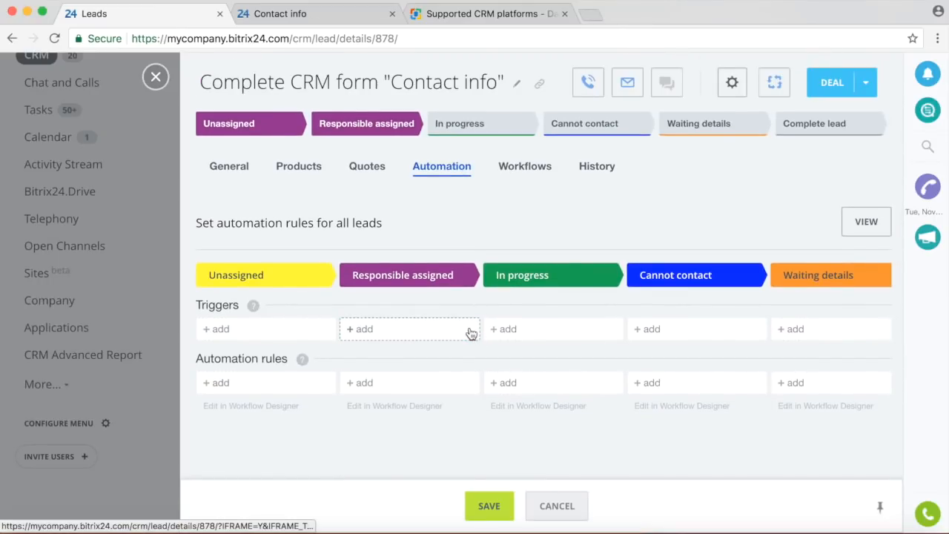
Add a For employee > Control rule under the Cannot contact stage.
click(649, 328)
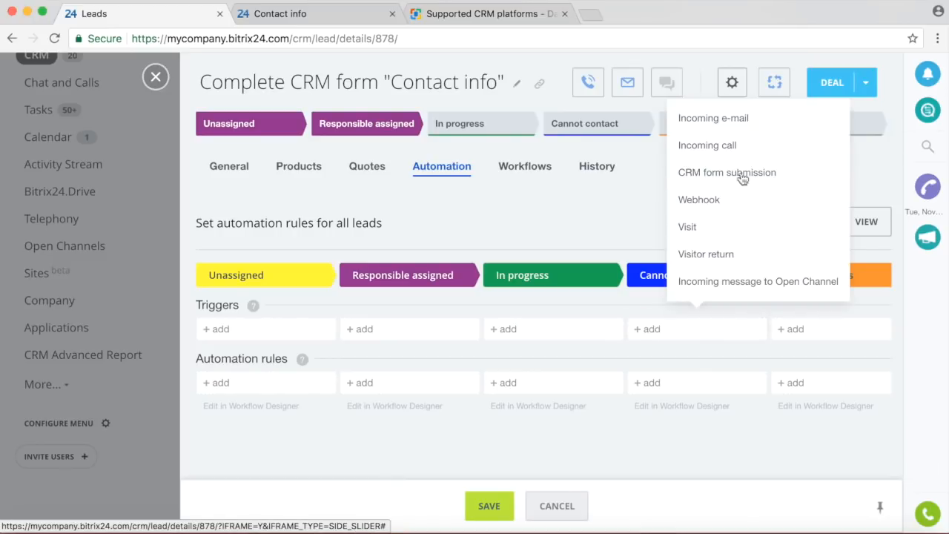
click(675, 383)
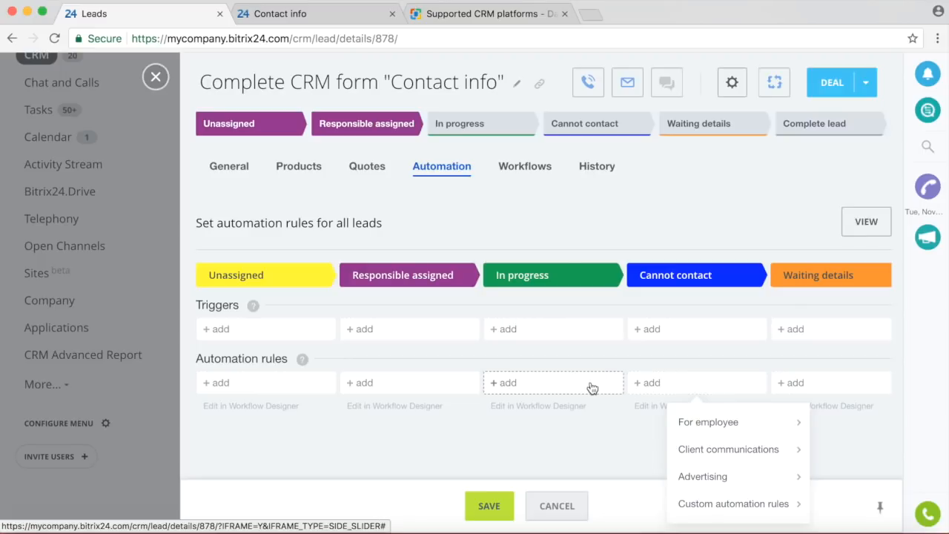
click(723, 428)
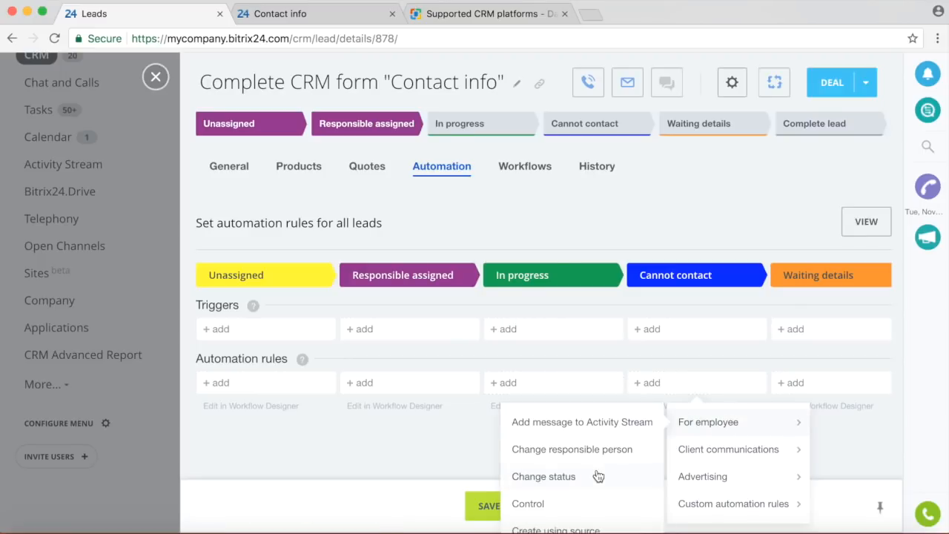
click(568, 507)
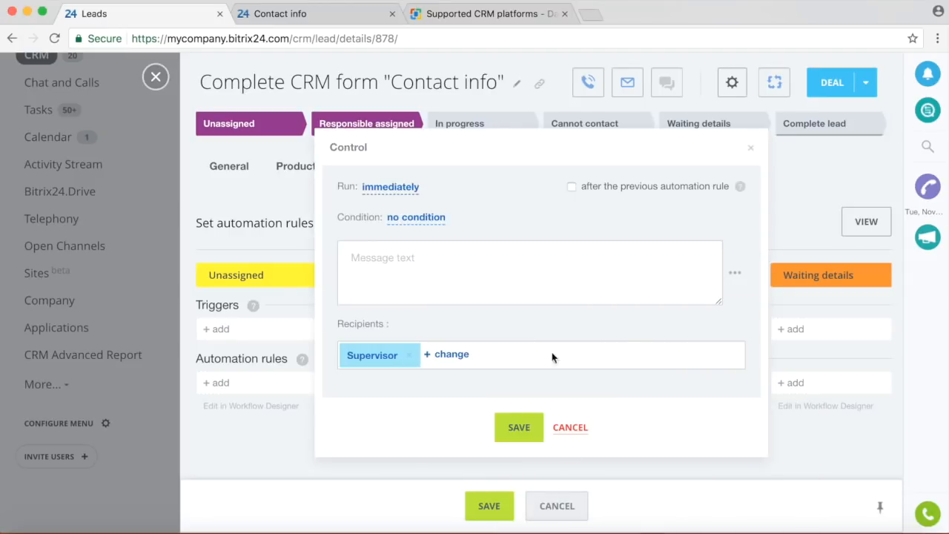
Keep the rule running immediately and replace Supervisor with a chosen employee as recipient.
click(407, 186)
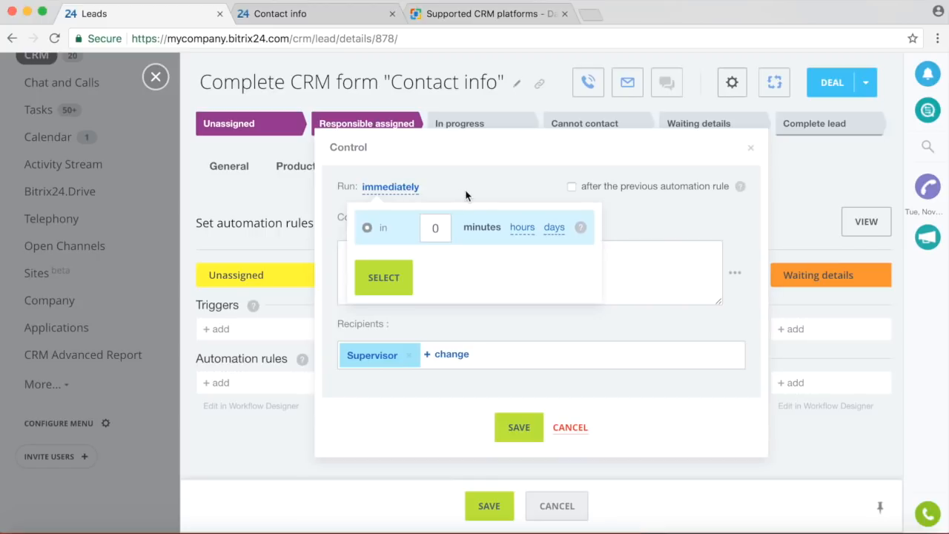
click(487, 186)
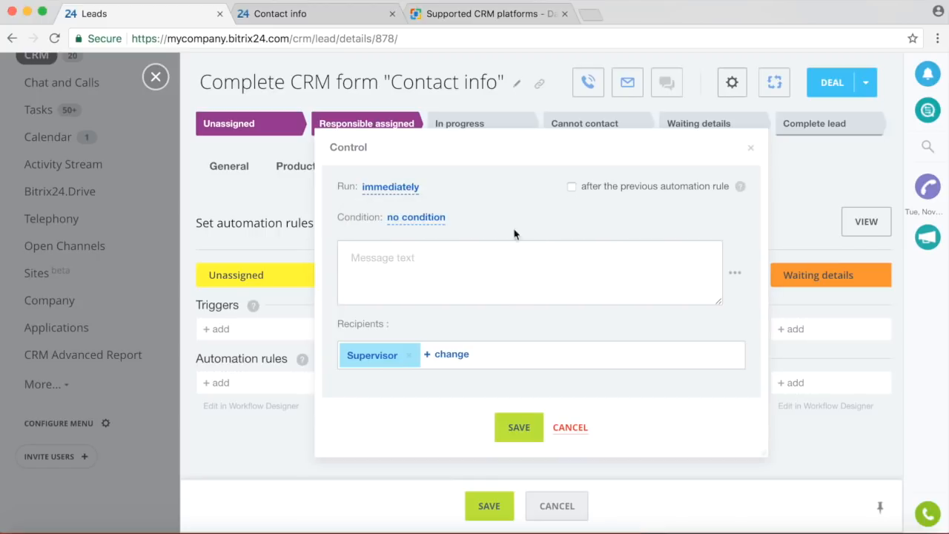
click(410, 356)
click(393, 357)
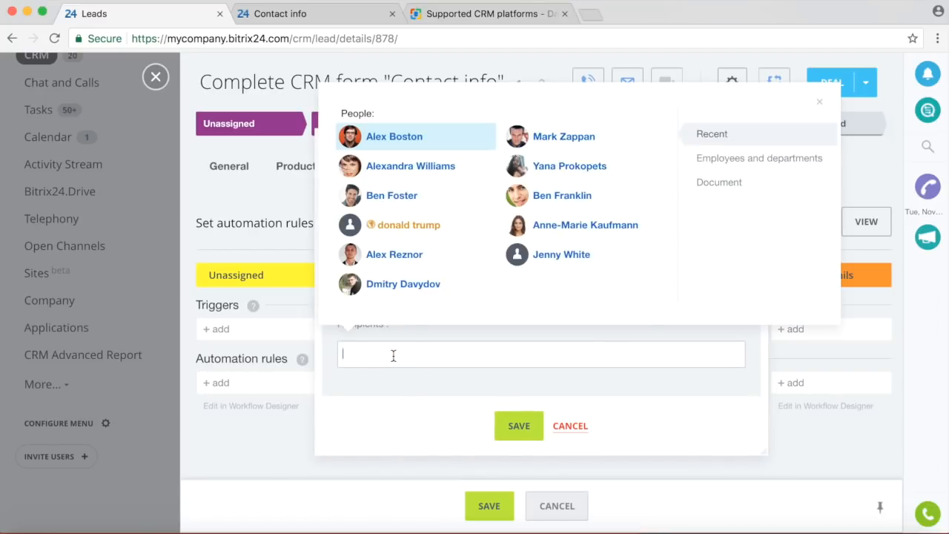
click(417, 289)
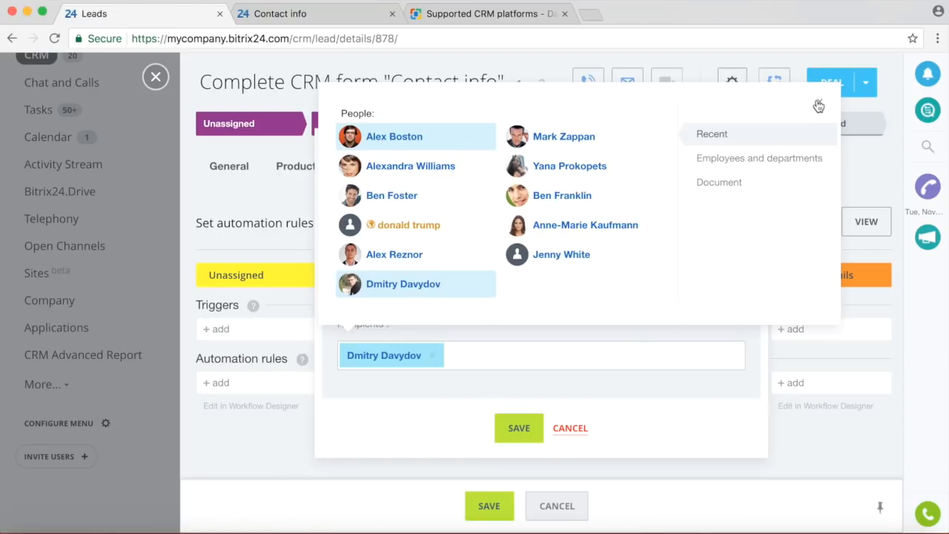
click(819, 106)
Enter the message text 'Control demo' and save the Control rule.
click(451, 293)
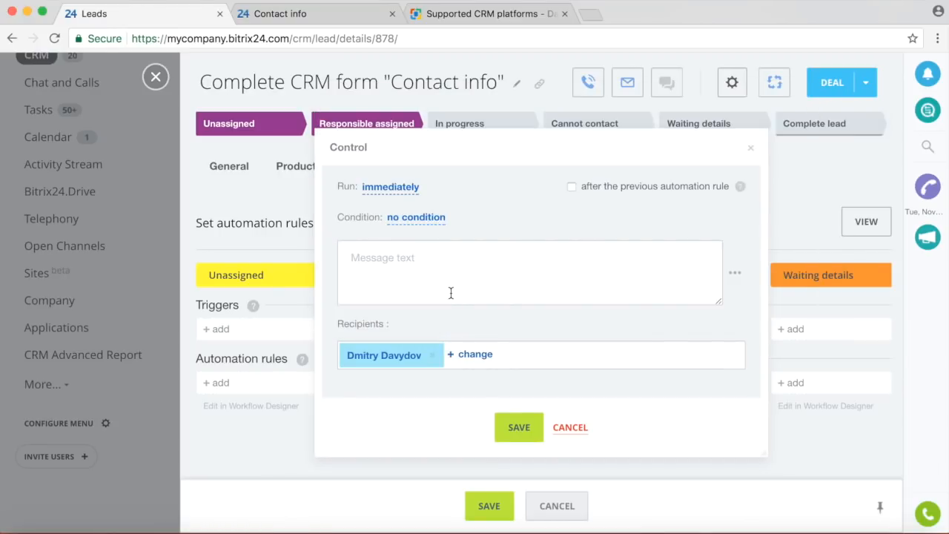
text(Control demo)
click(518, 430)
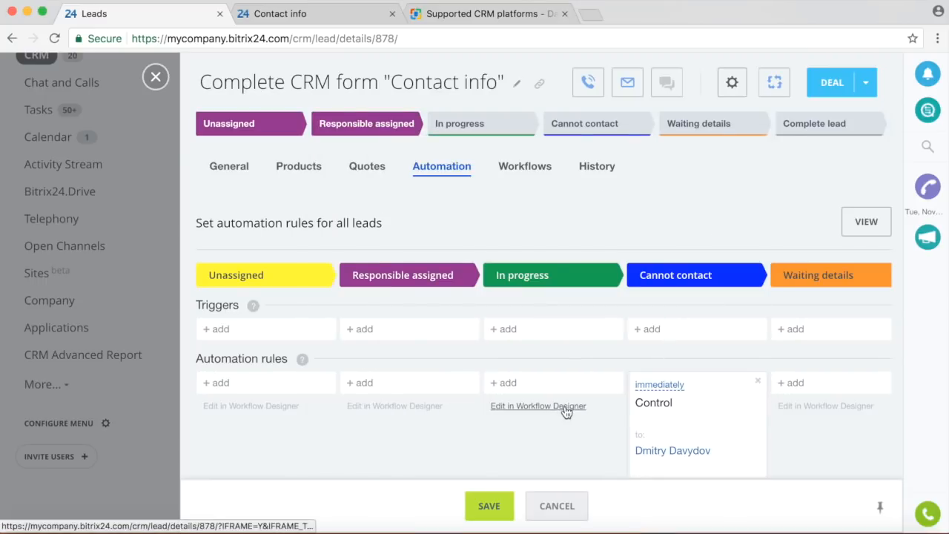
Save the automation editor with the Cannot contact Control rule, then close the lead.
scroll(565, 410, down, 1)
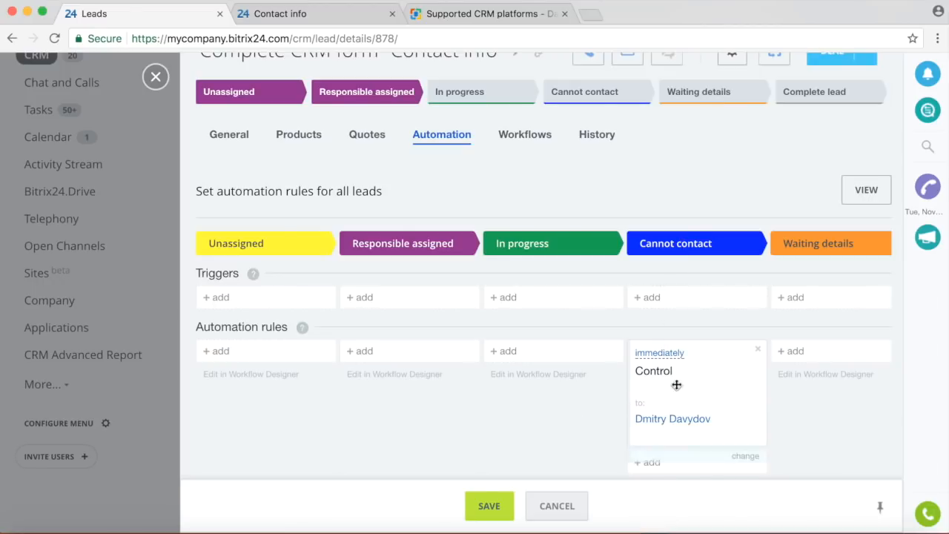
click(497, 507)
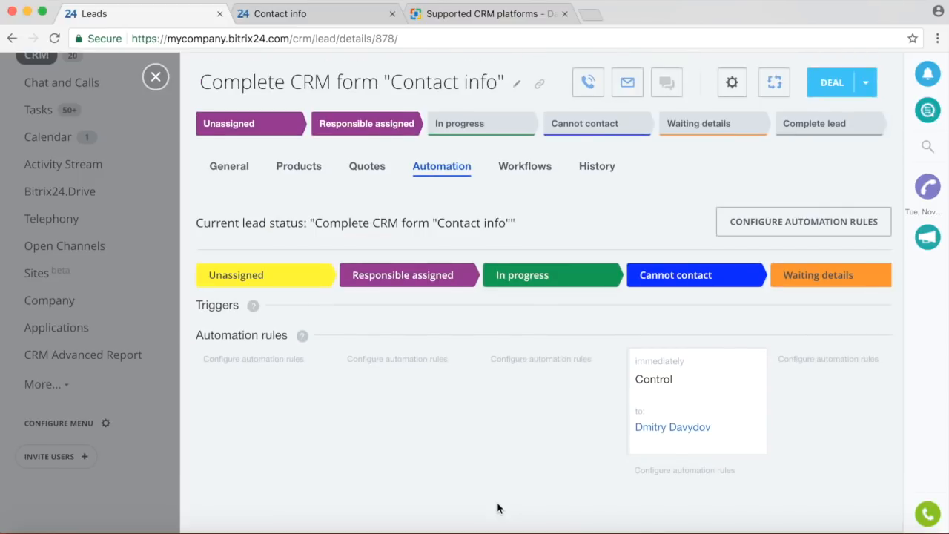
click(155, 78)
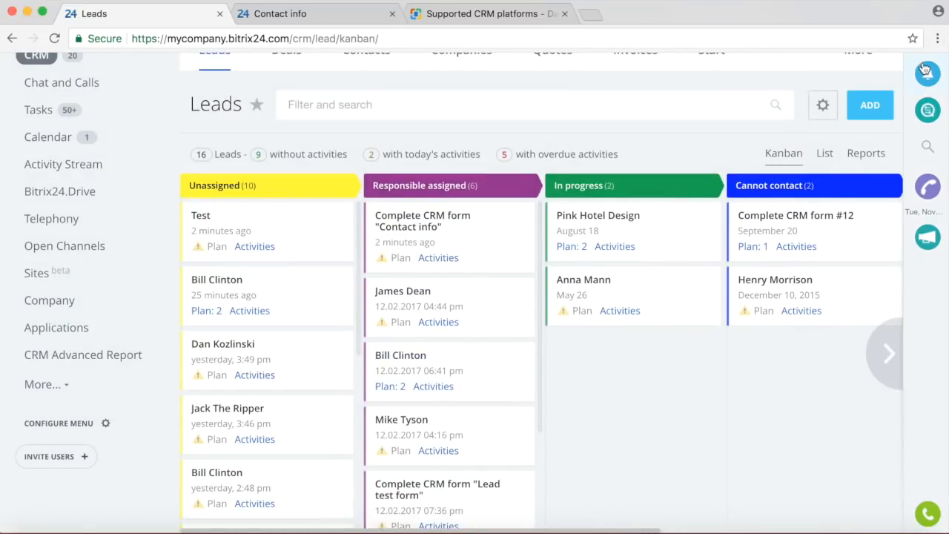
Drag two leads into Cannot contact and check the resulting Control demo notifications.
drag(421, 362, 735, 350)
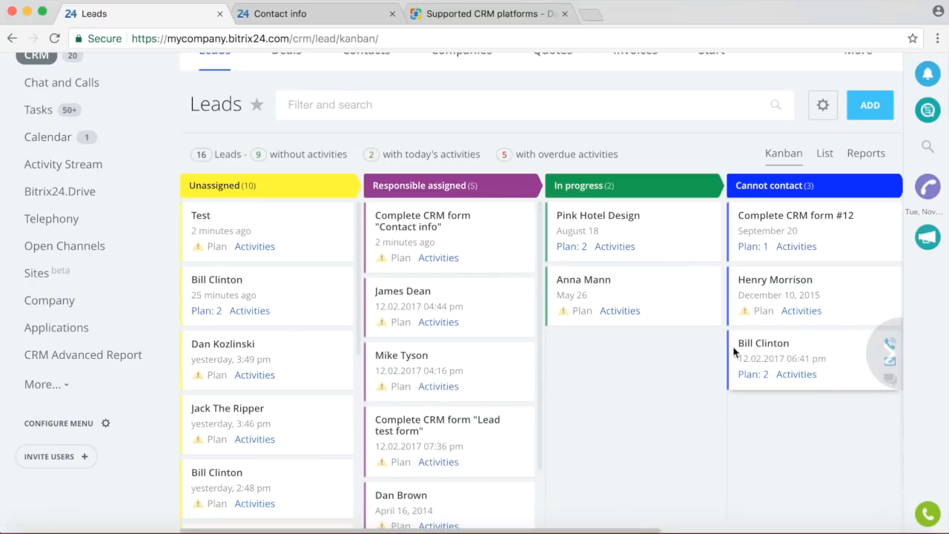
drag(488, 377, 759, 419)
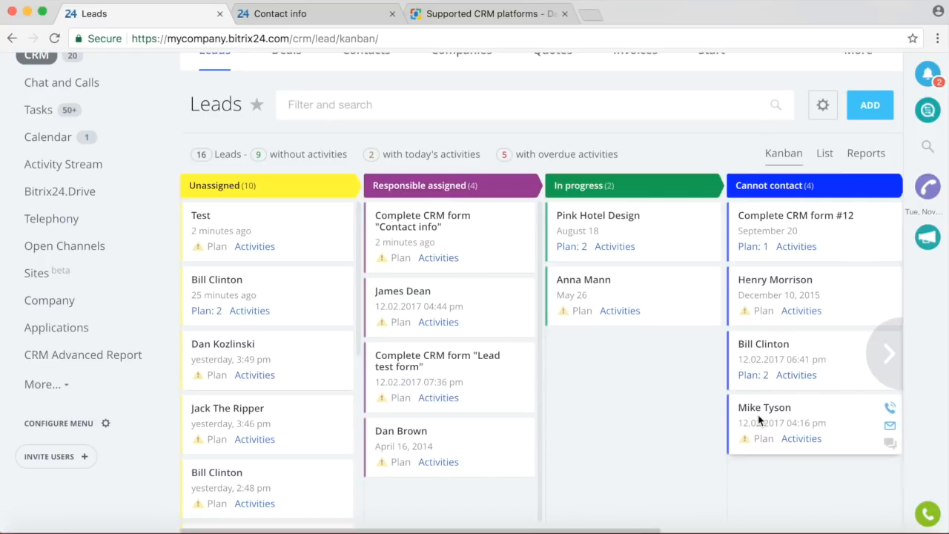
click(926, 76)
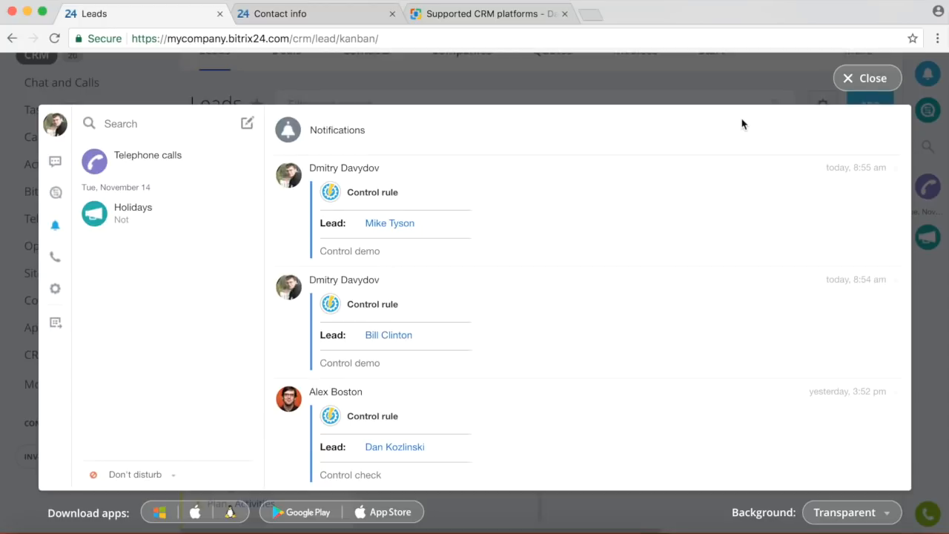
click(871, 78)
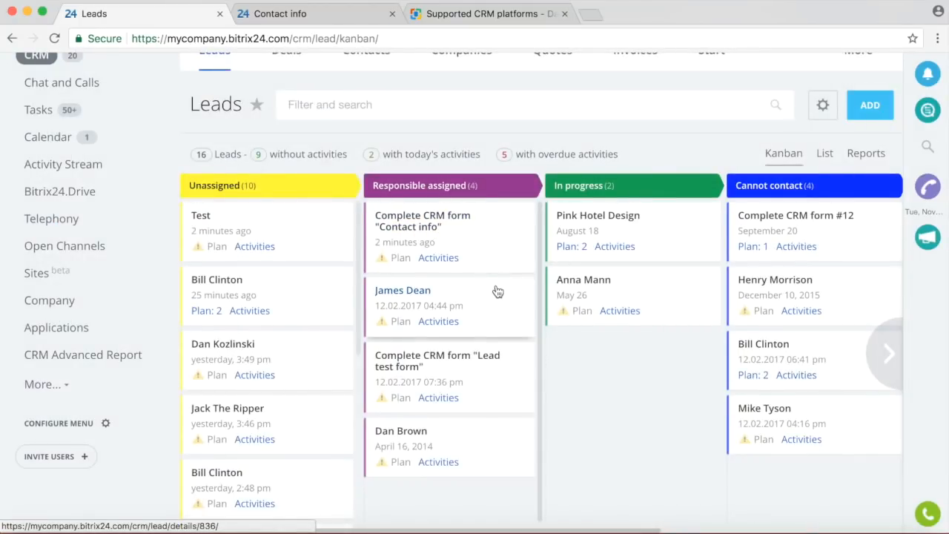
Open the Test lead from the Leads board.
scroll(584, 252, up, 2)
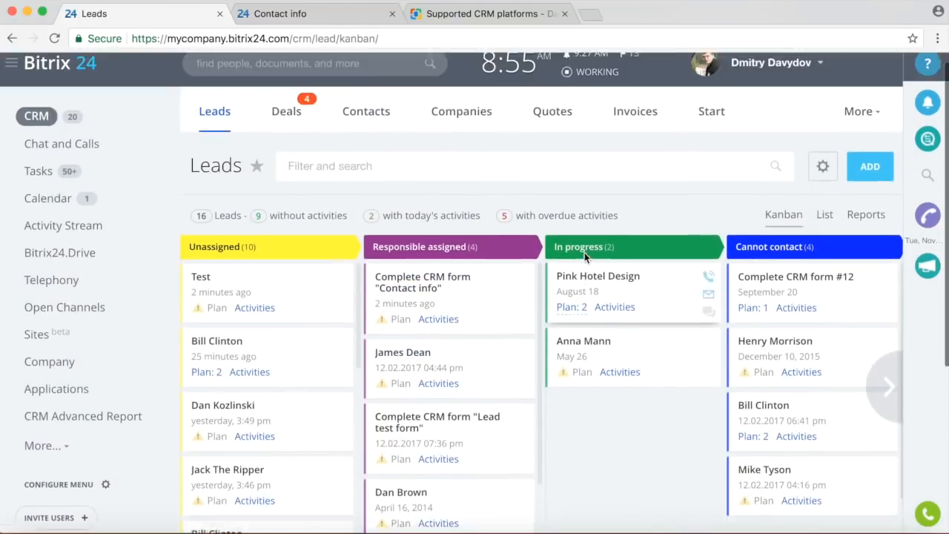
scroll(585, 252, up, 1)
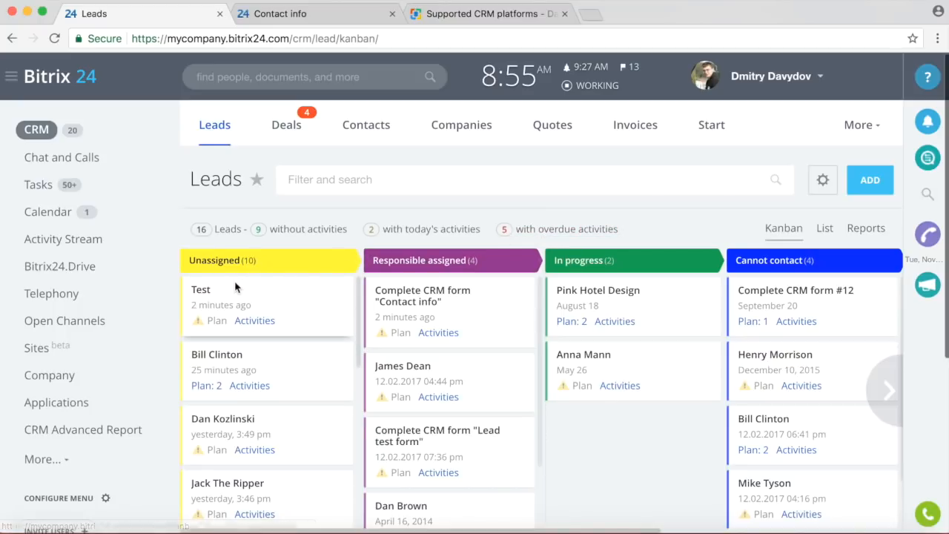
click(202, 290)
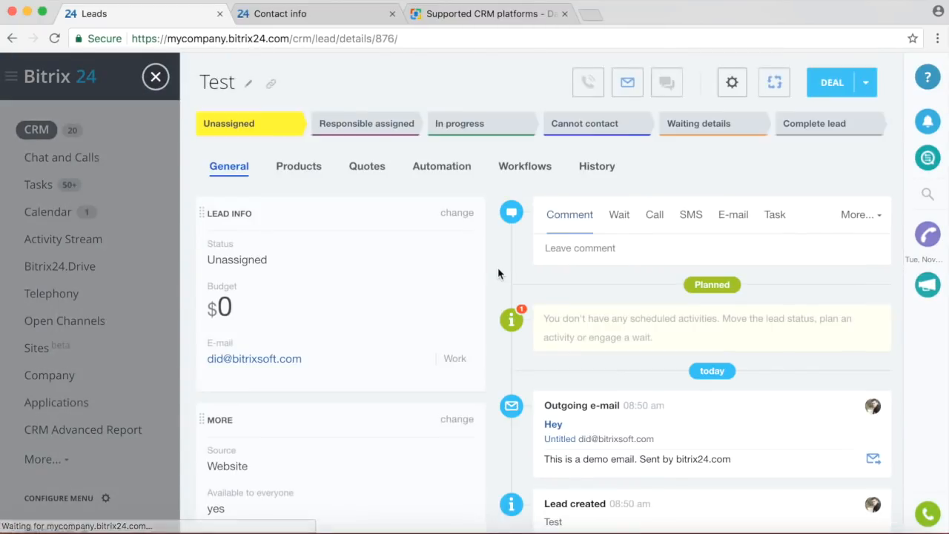
Edit the Test lead's automation rules and delete the Cannot contact Control rule.
click(438, 169)
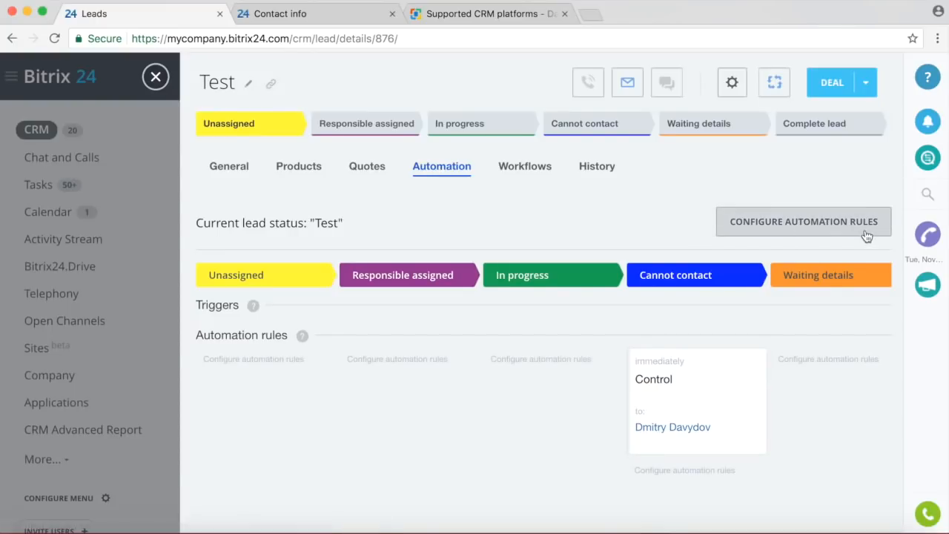
click(867, 236)
click(761, 382)
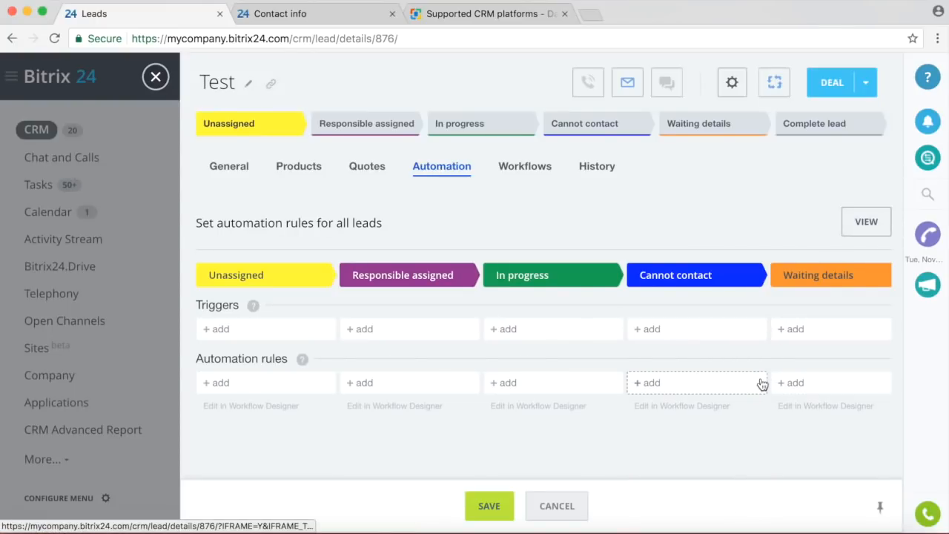
Browse the trigger and automation rule types available for the In progress stage.
click(509, 330)
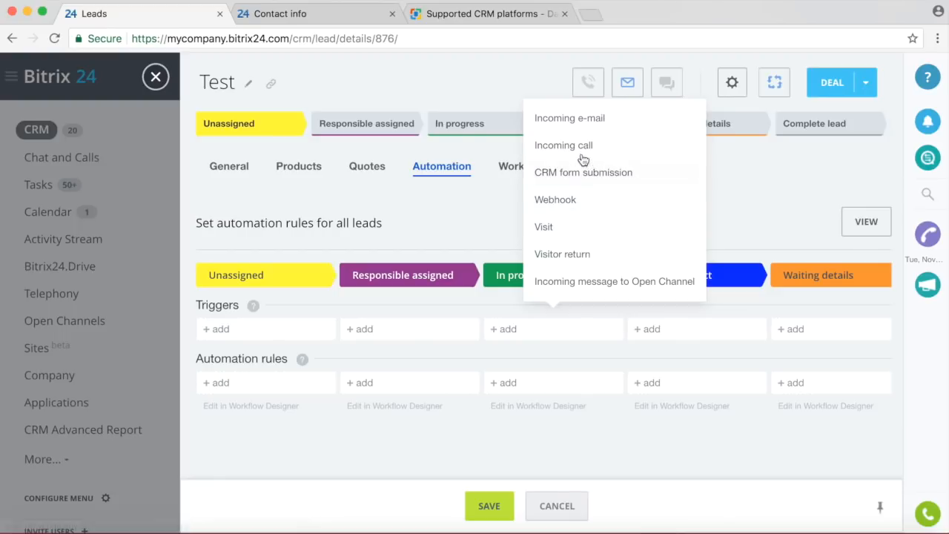
click(552, 384)
mouse_move(571, 420)
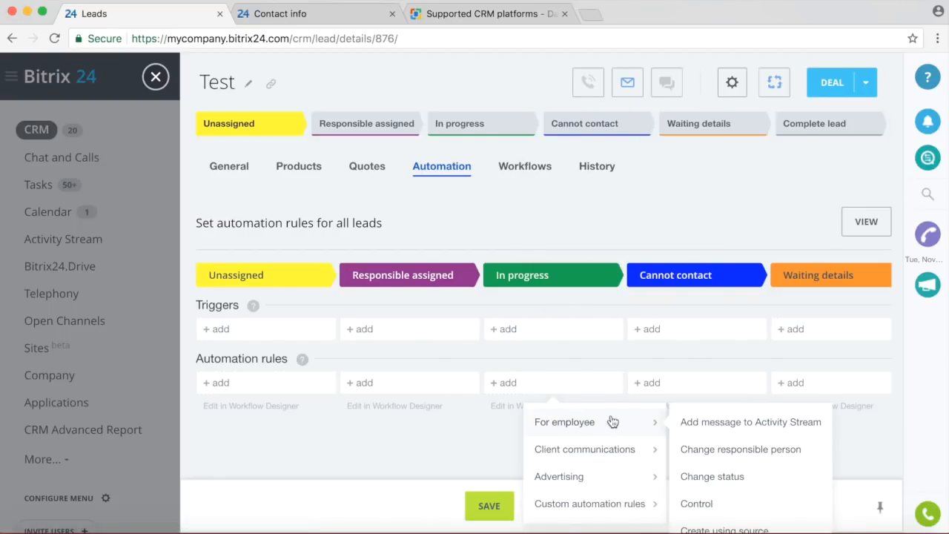
scroll(612, 421, down, 1)
scroll(613, 421, up, 1)
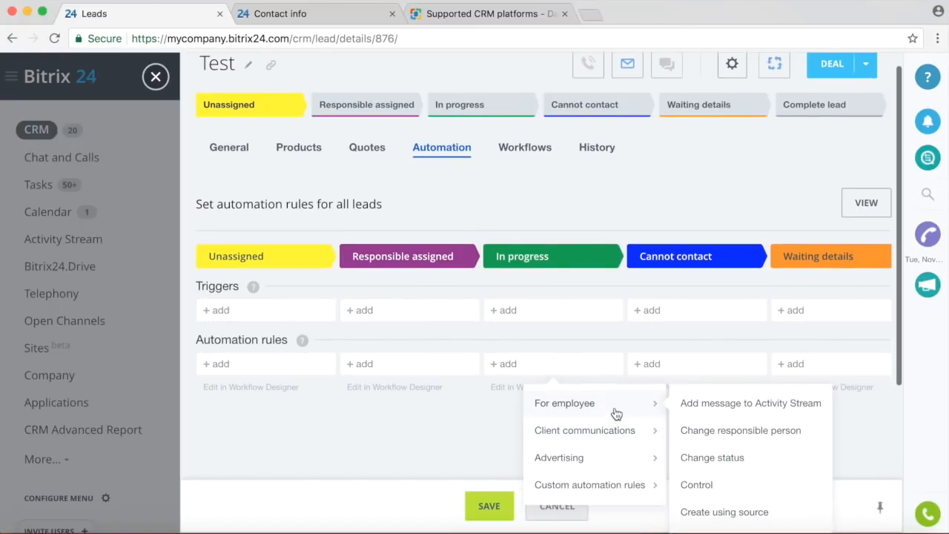
scroll(736, 451, down, 5)
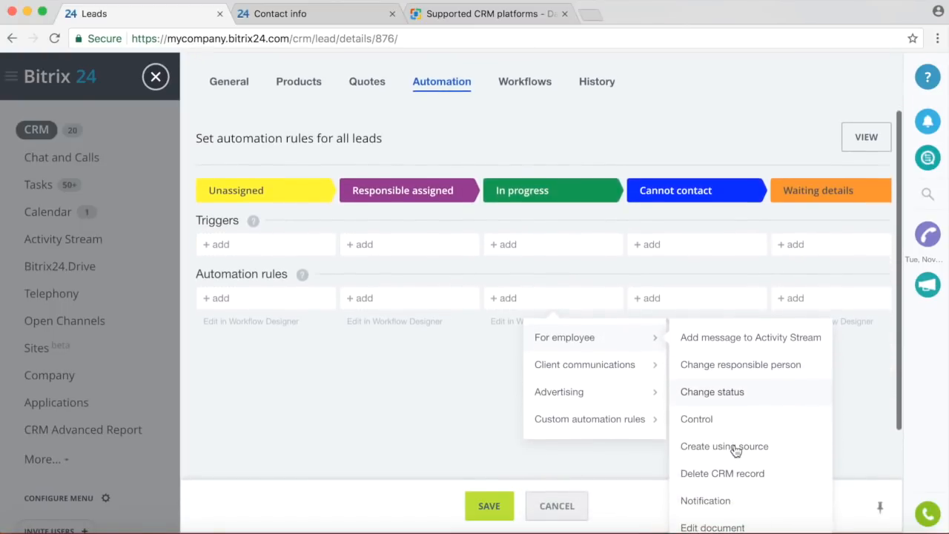
scroll(736, 451, down, 2)
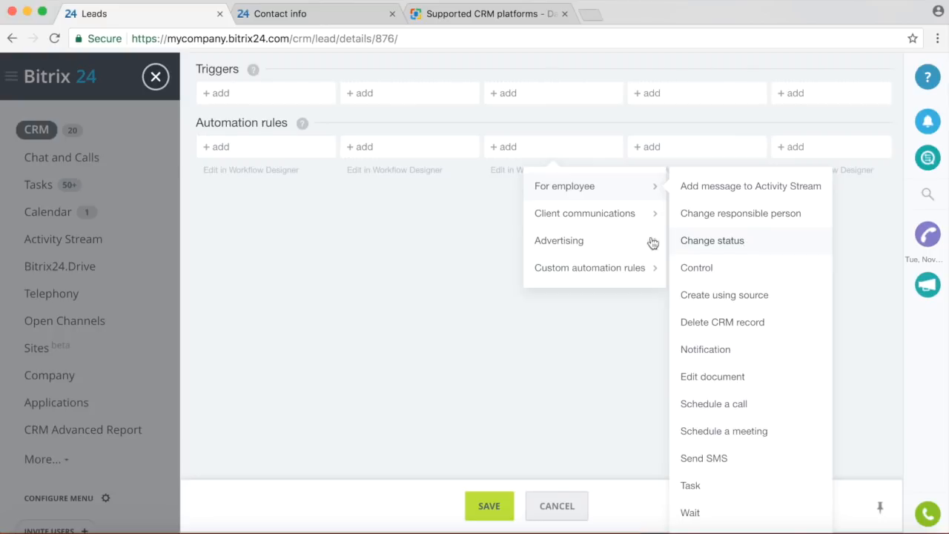
mouse_move(571, 245)
scroll(571, 246, up, 5)
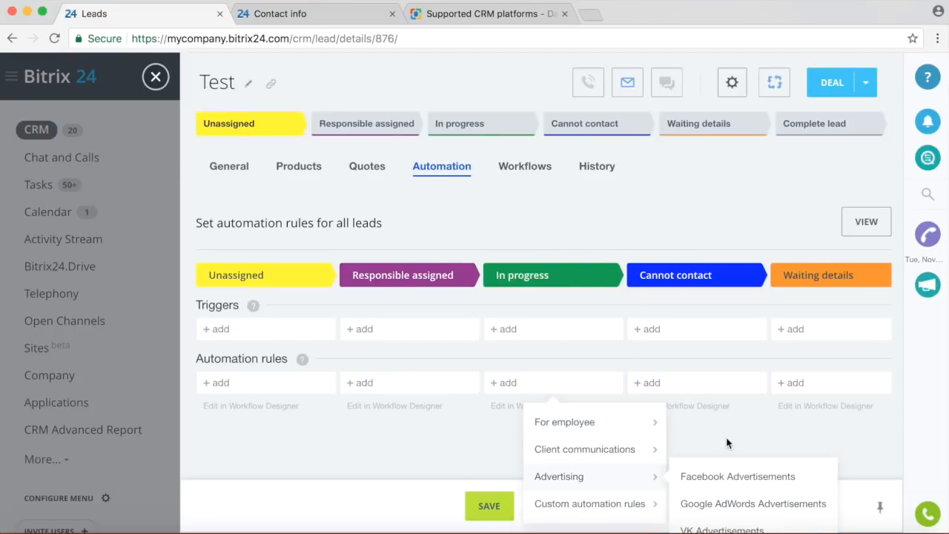
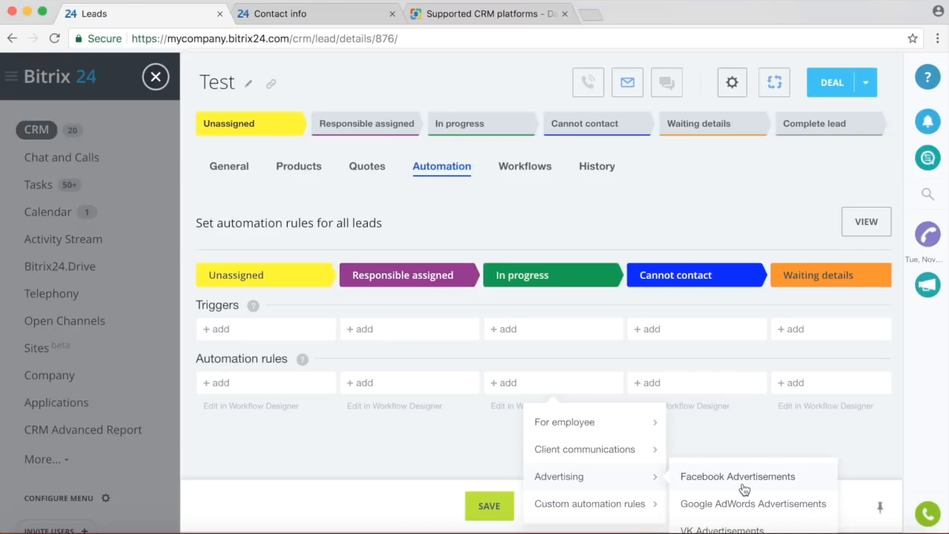
Start a new automation rule for Unassigned leads and choose Change responsible person under For employee.
click(421, 360)
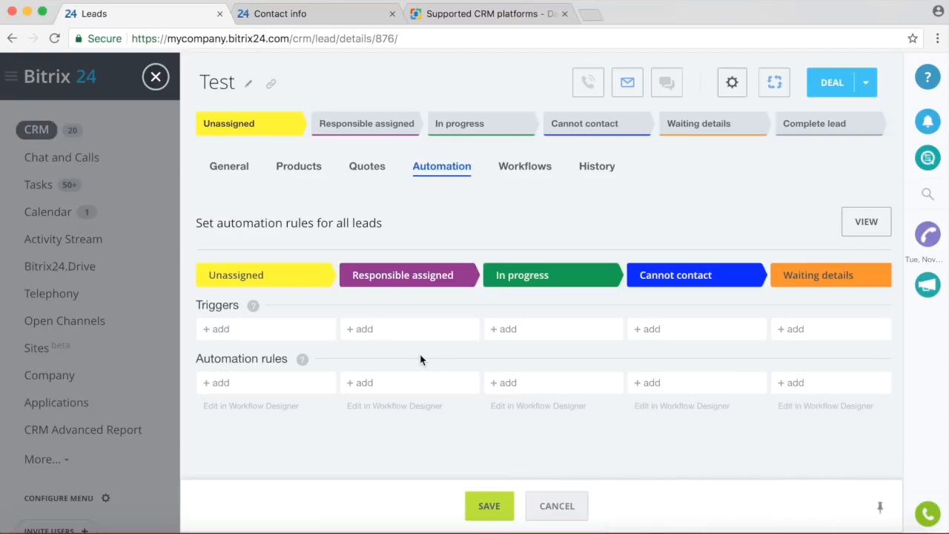
click(222, 384)
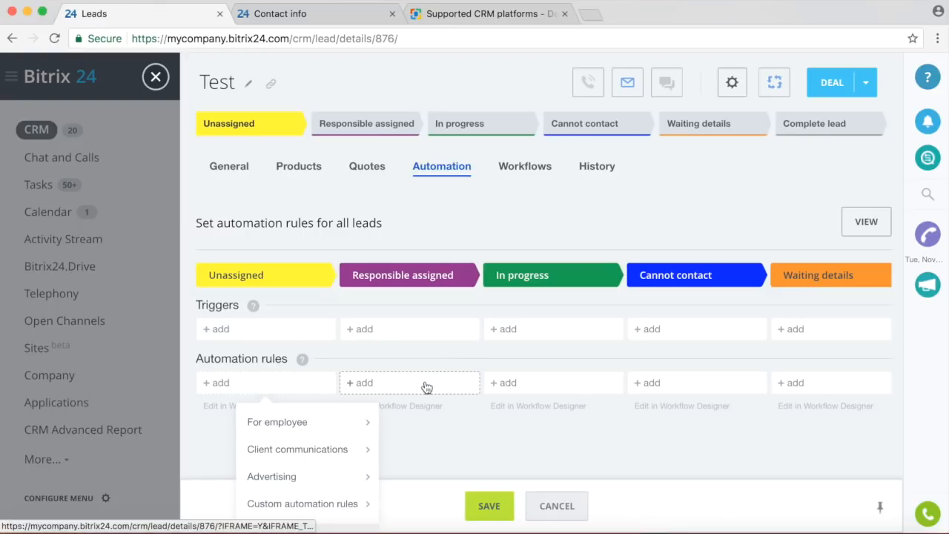
mouse_move(348, 450)
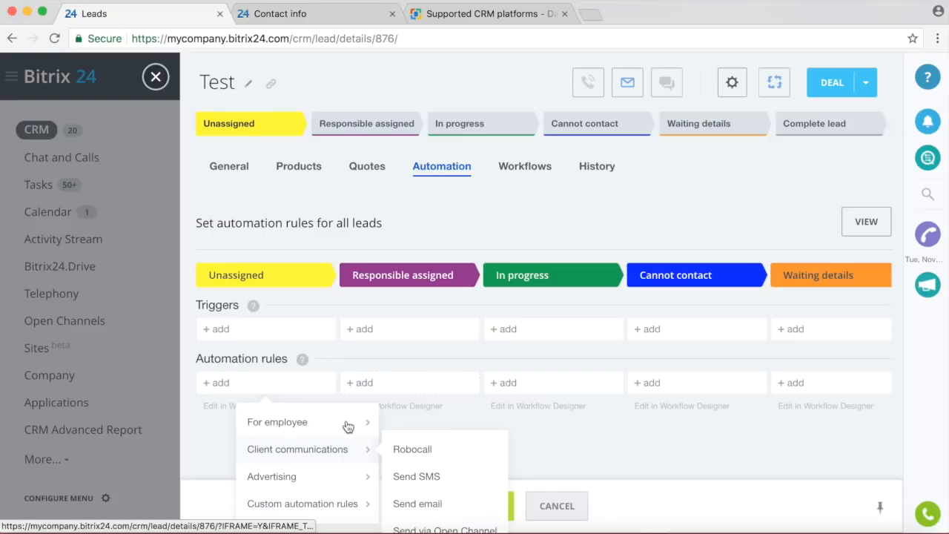
mouse_move(346, 428)
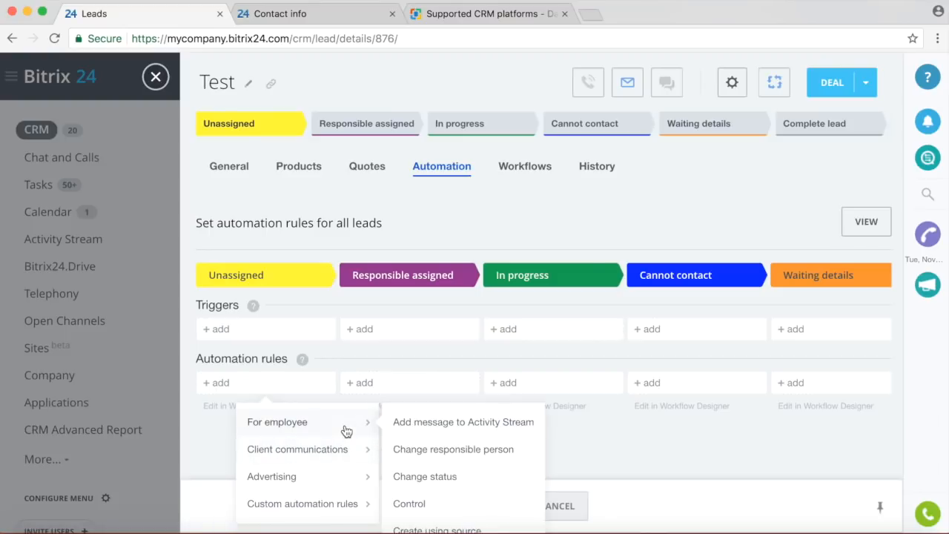
click(460, 453)
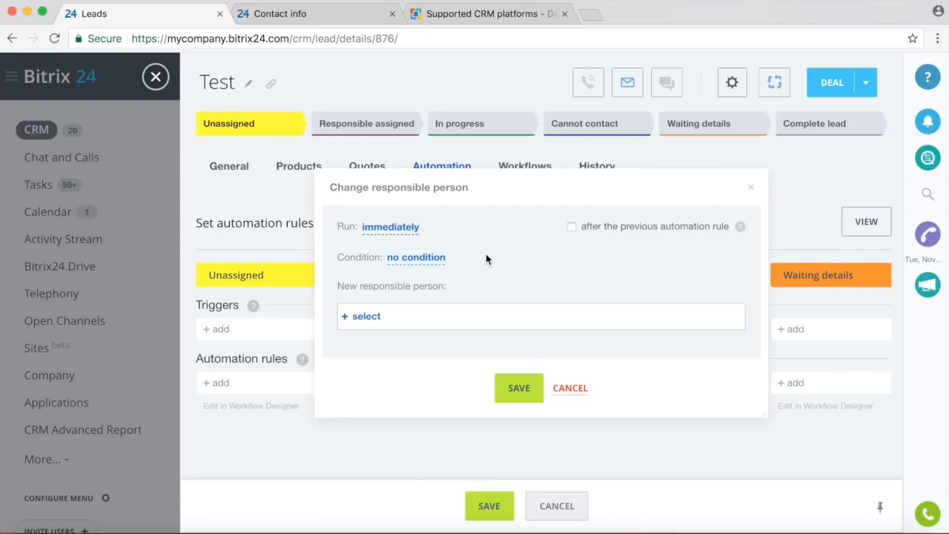
Add the condition Company Name equals Bitrix, pick the new responsible employee, and save the rule.
click(433, 258)
click(448, 302)
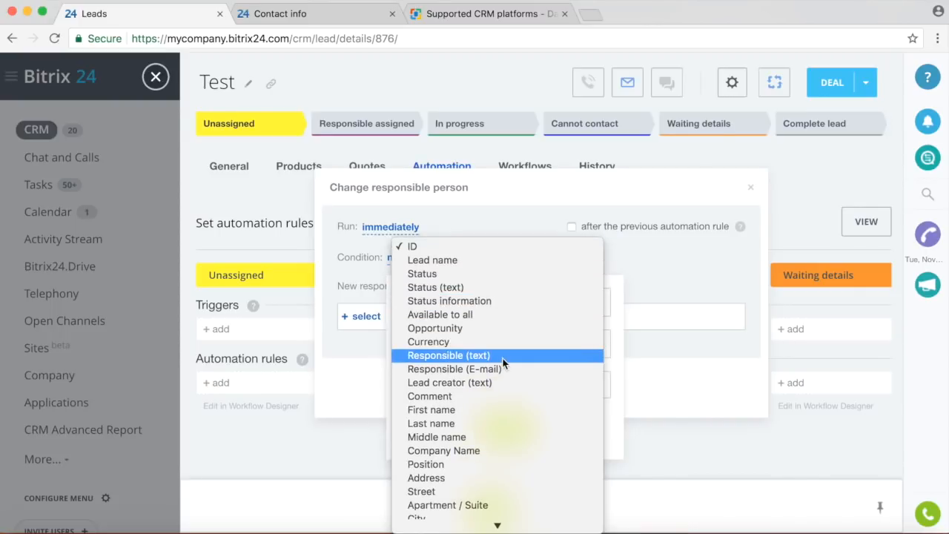
click(484, 450)
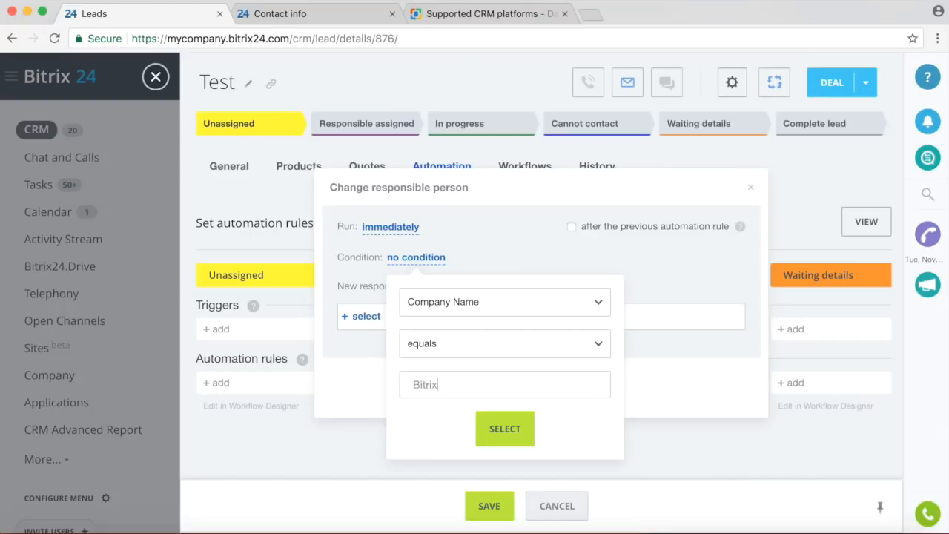
click(511, 431)
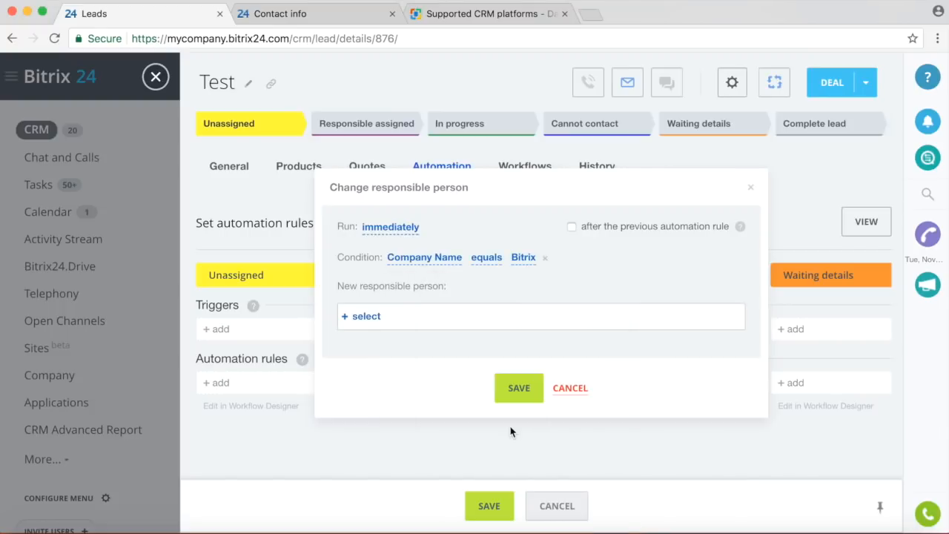
click(353, 317)
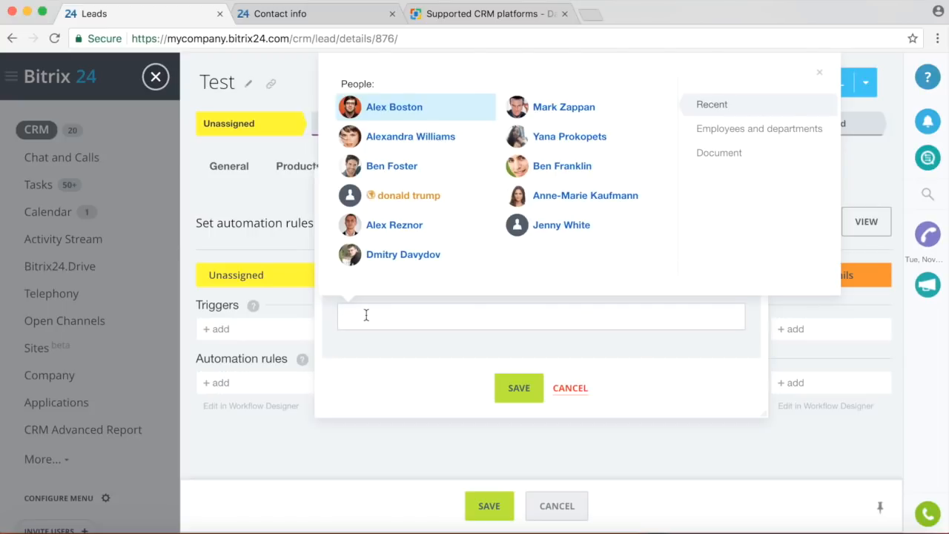
click(575, 112)
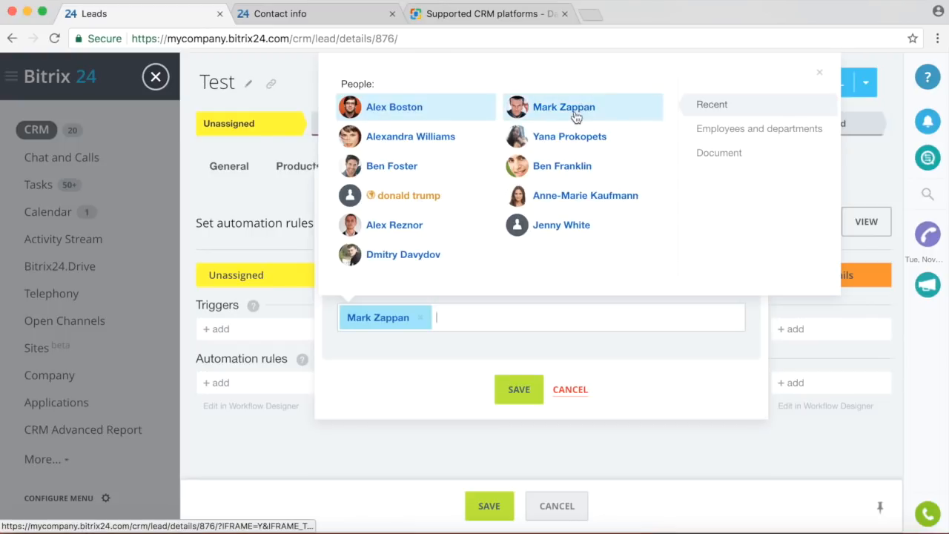
click(519, 390)
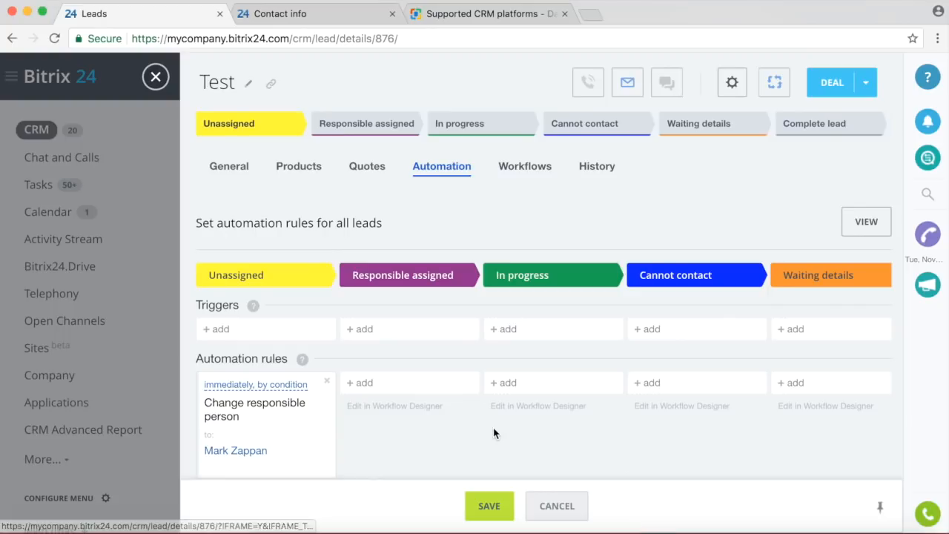
Save the lead automation rules and return to the Leads board.
scroll(494, 433, down, 1)
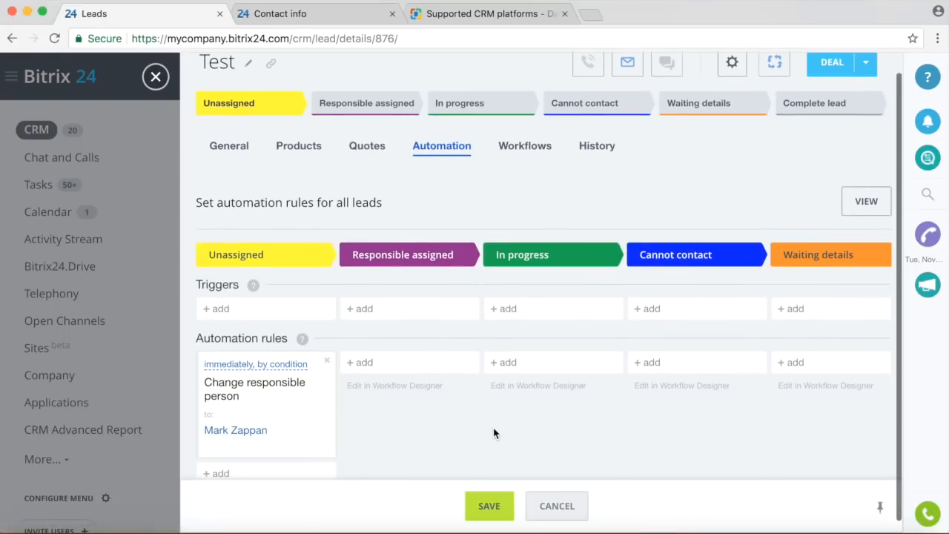
click(489, 507)
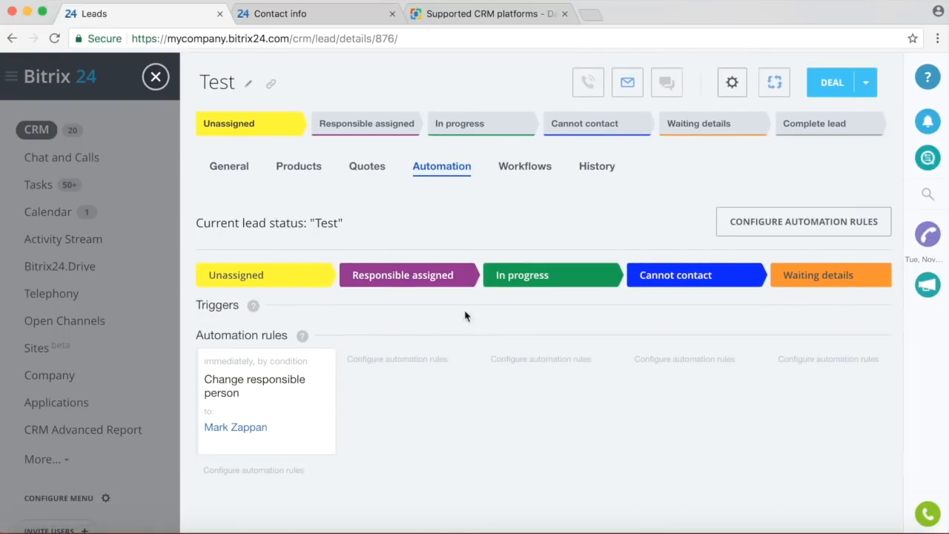
click(155, 78)
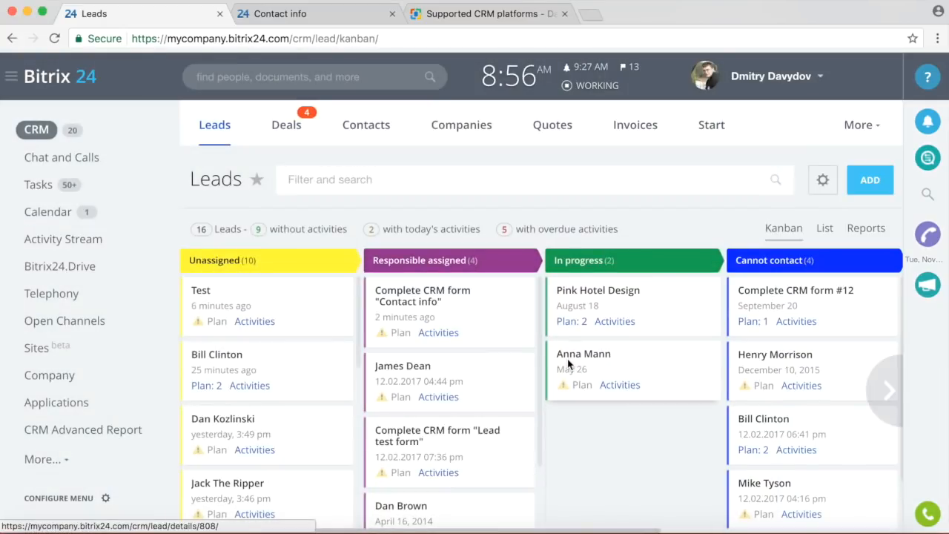
Open the second In progress lead's details.
scroll(568, 364, down, 3)
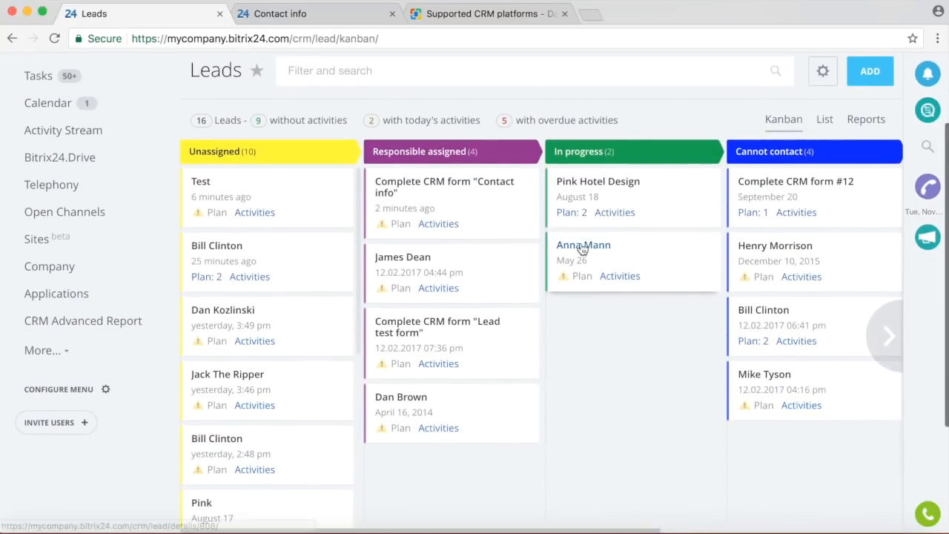
click(583, 247)
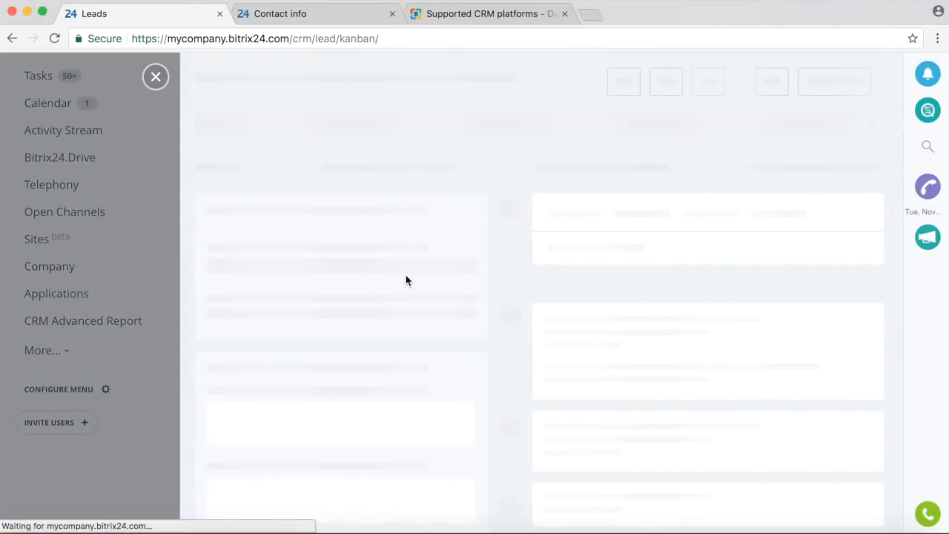
scroll(369, 252, down, 5)
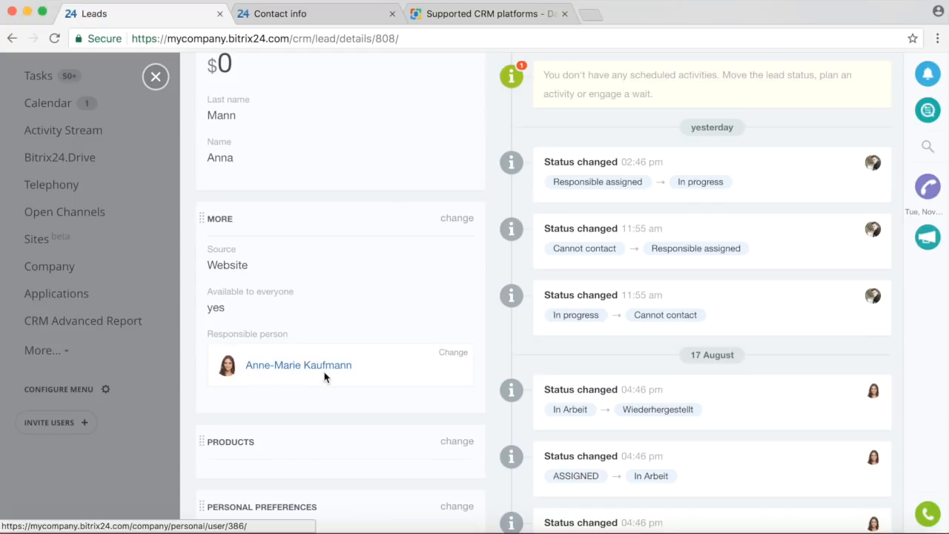
scroll(368, 326, up, 4)
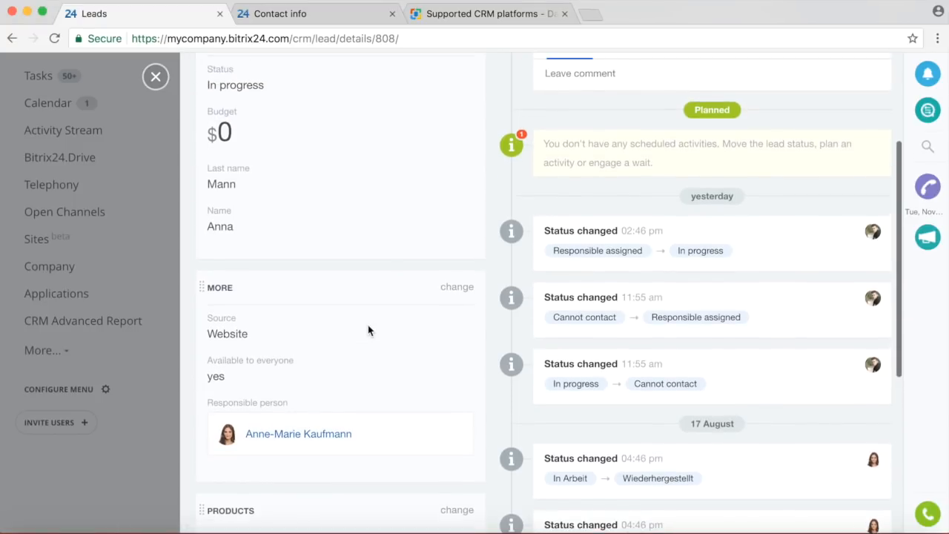
scroll(368, 329, up, 1)
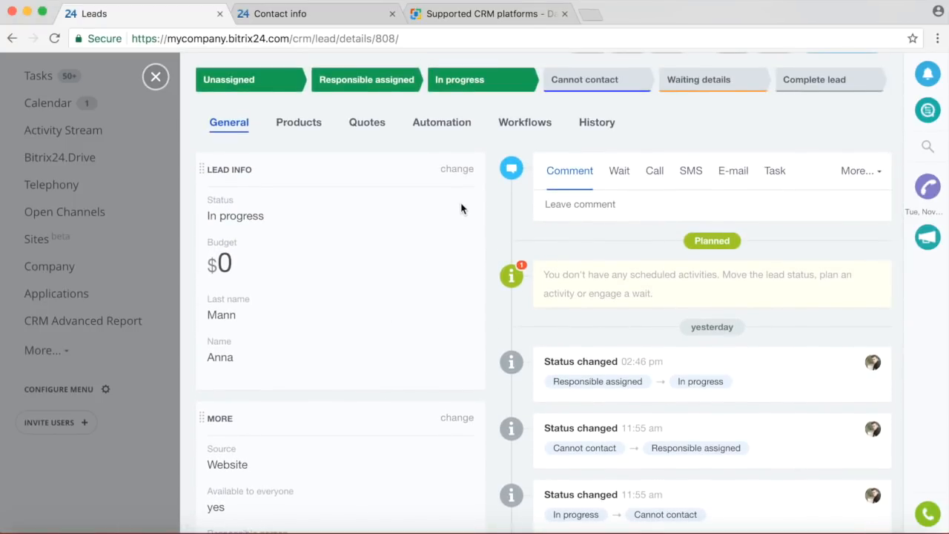
Set the lead's Company name to Bitrix, save it, and return to the board.
click(457, 169)
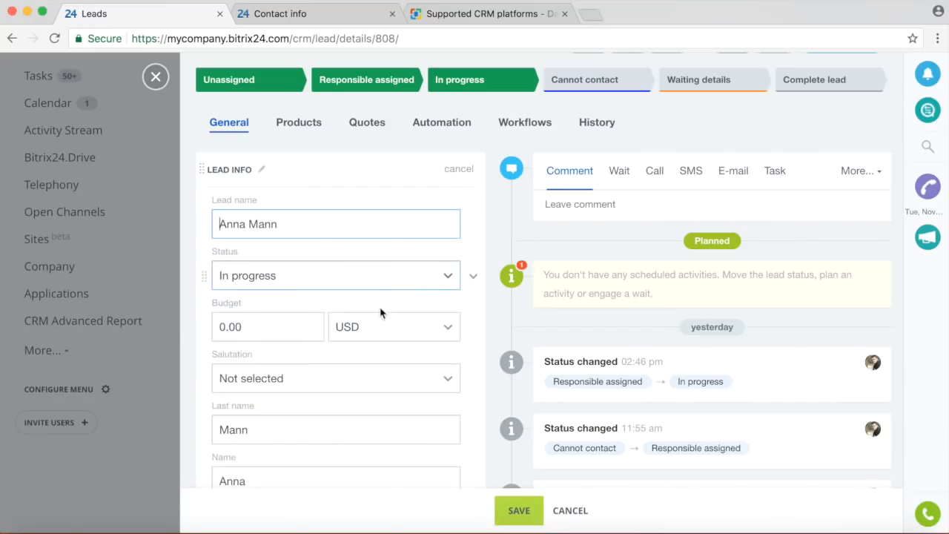
scroll(373, 329, down, 5)
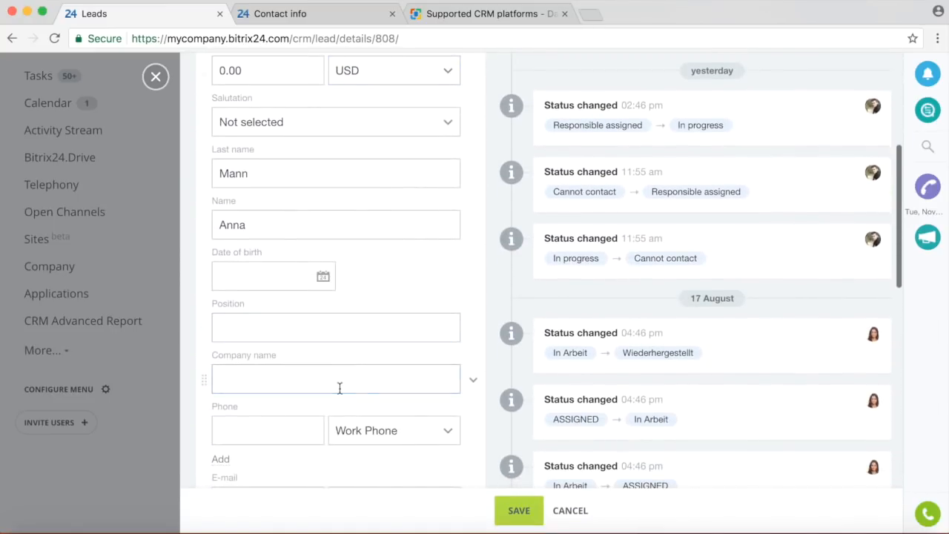
click(341, 378)
text(B)
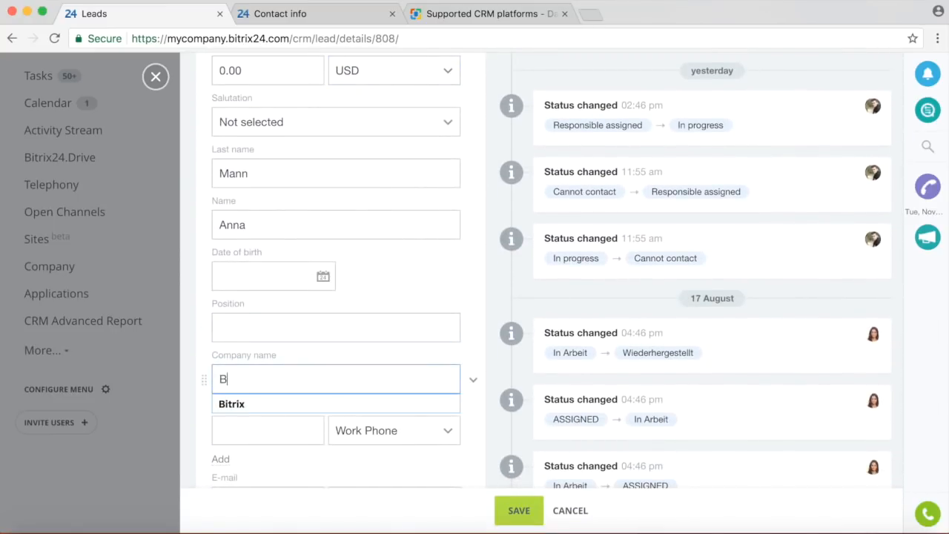
text(itrix)
click(249, 401)
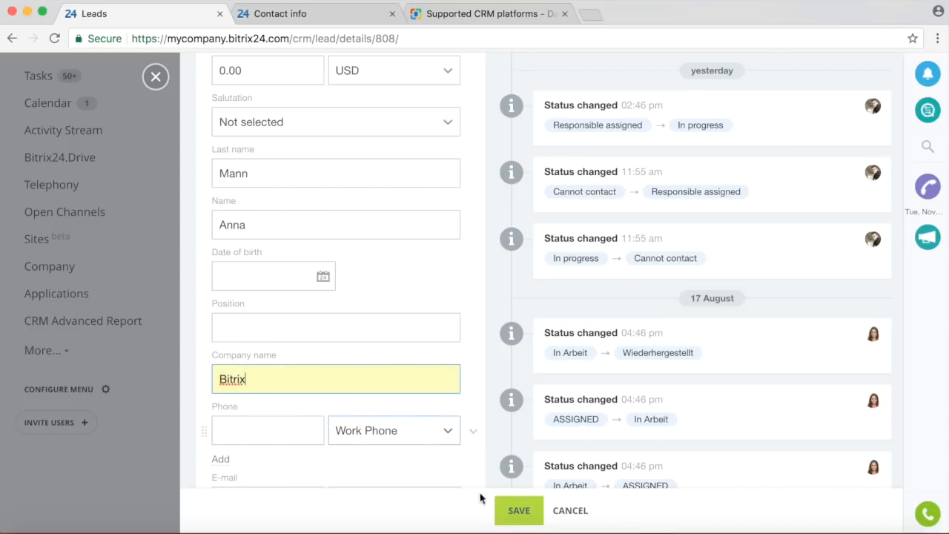
click(519, 512)
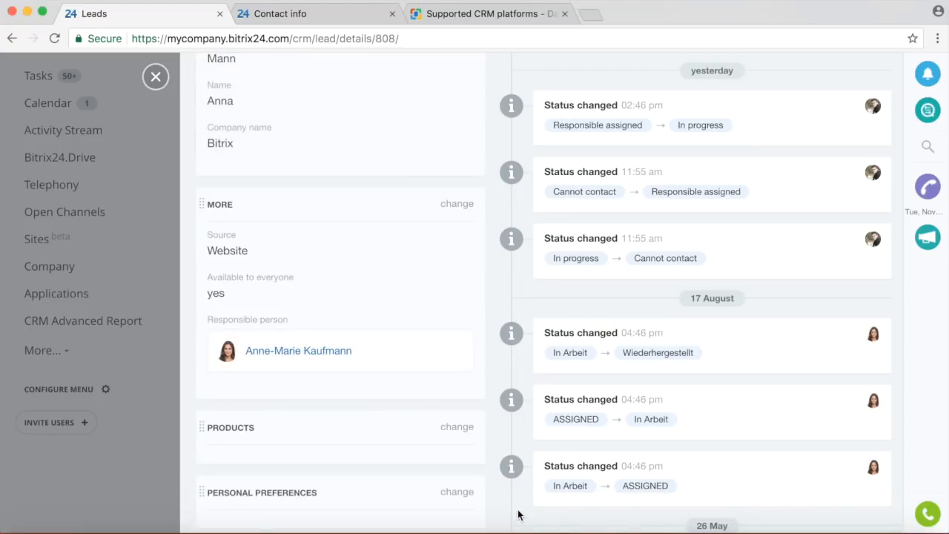
click(154, 77)
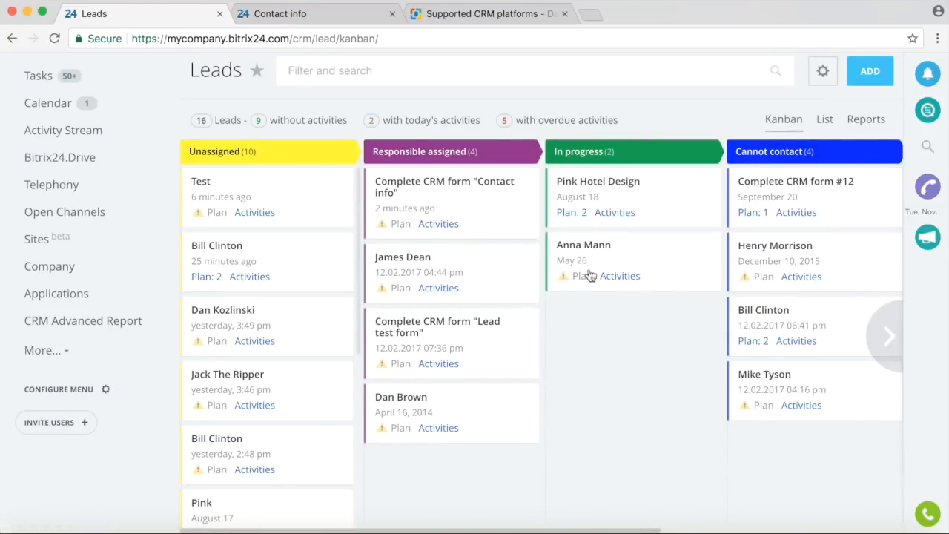
Check a lead's details, then drag its card back into the Unassigned stage.
click(586, 245)
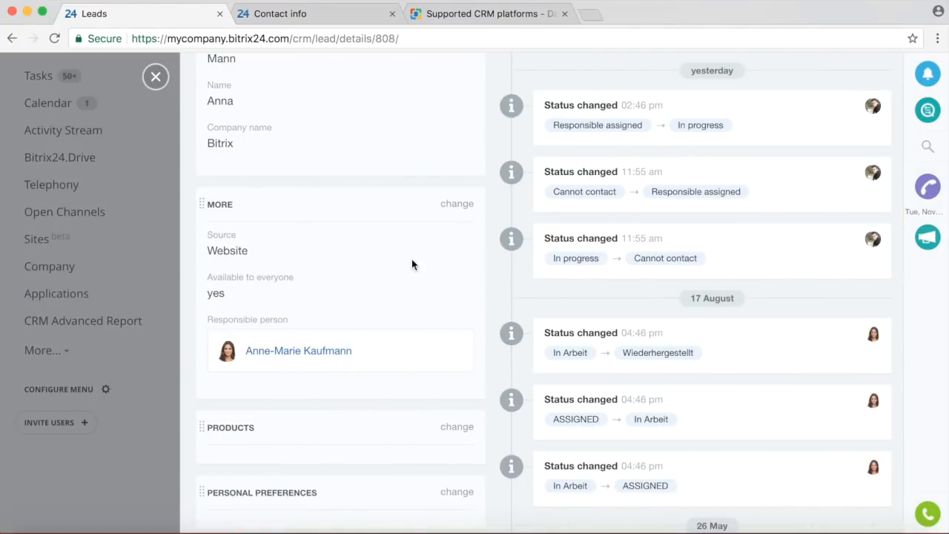
click(155, 76)
drag(565, 249, 249, 197)
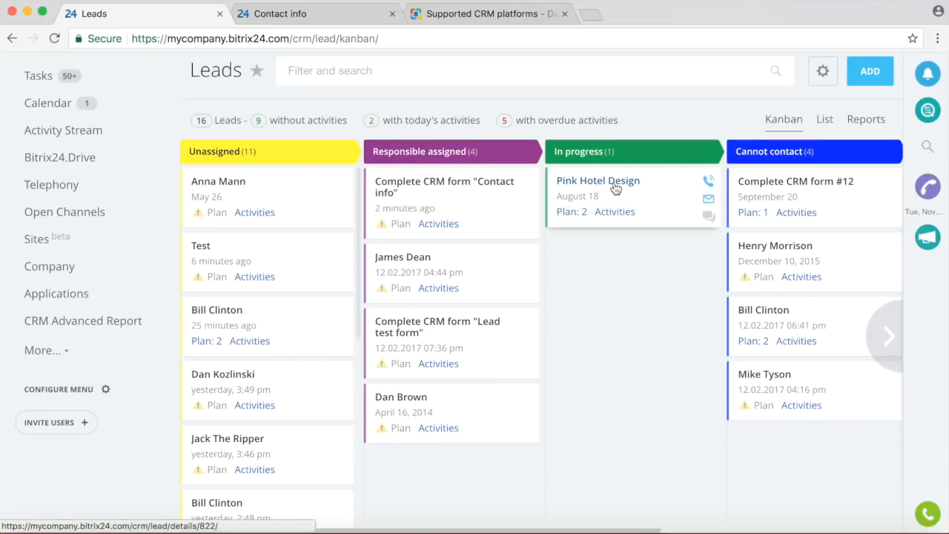
Review the $1,000 CMO lead, drag it from Cannot contact to Unassigned, and open the first Unassigned lead.
click(775, 375)
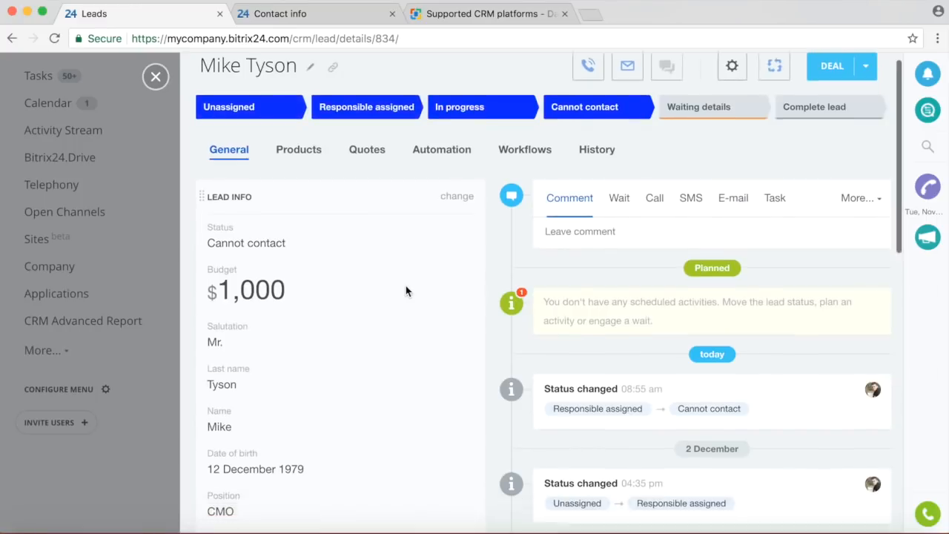
scroll(406, 291, down, 2)
scroll(409, 280, up, 1)
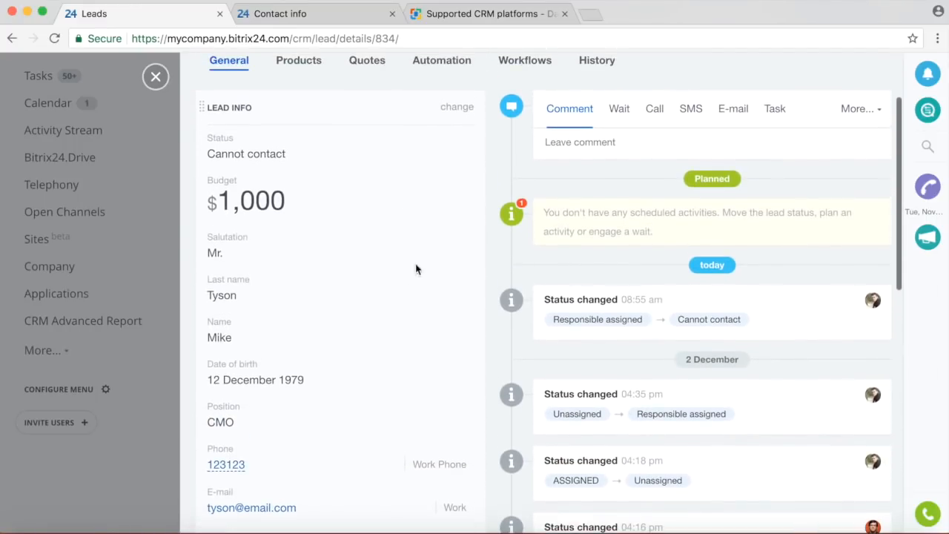
click(459, 109)
scroll(421, 222, down, 6)
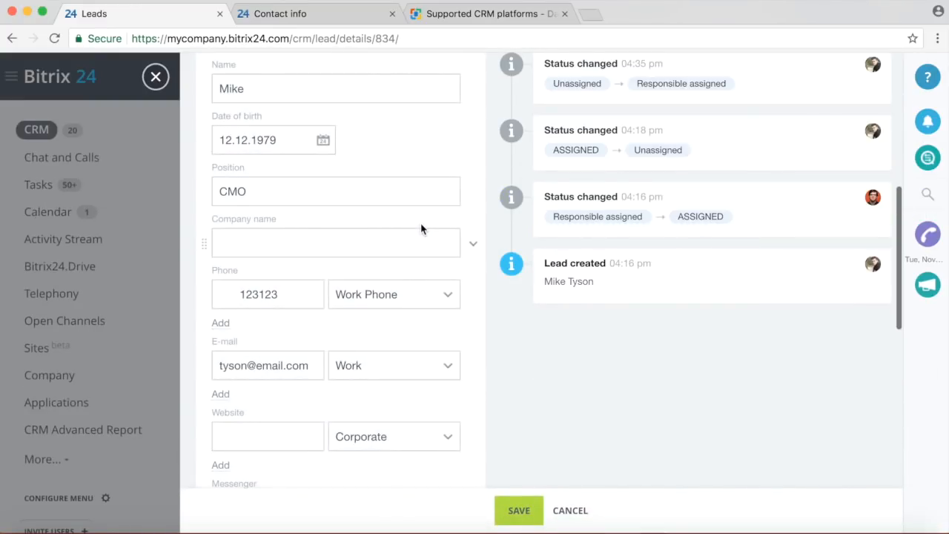
scroll(421, 228, down, 3)
scroll(420, 229, up, 3)
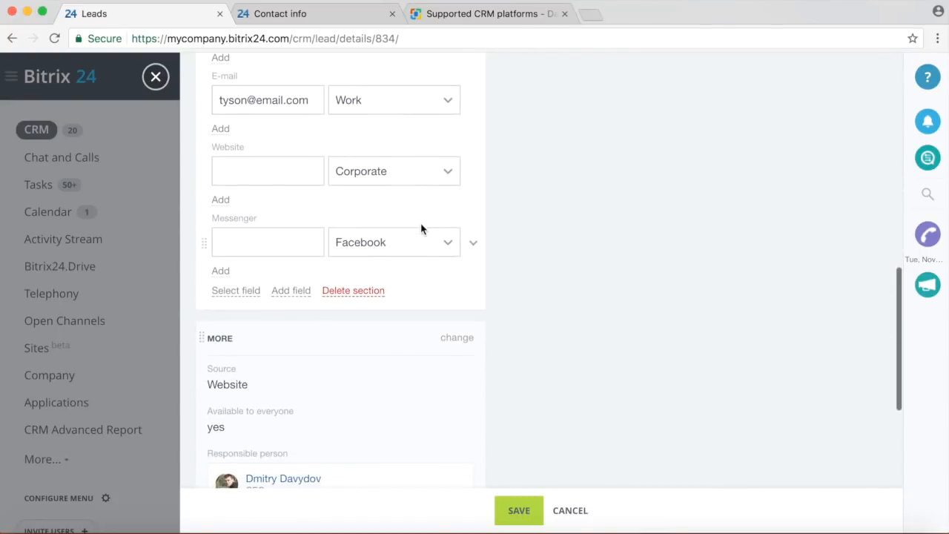
scroll(420, 228, up, 3)
scroll(421, 228, down, 10)
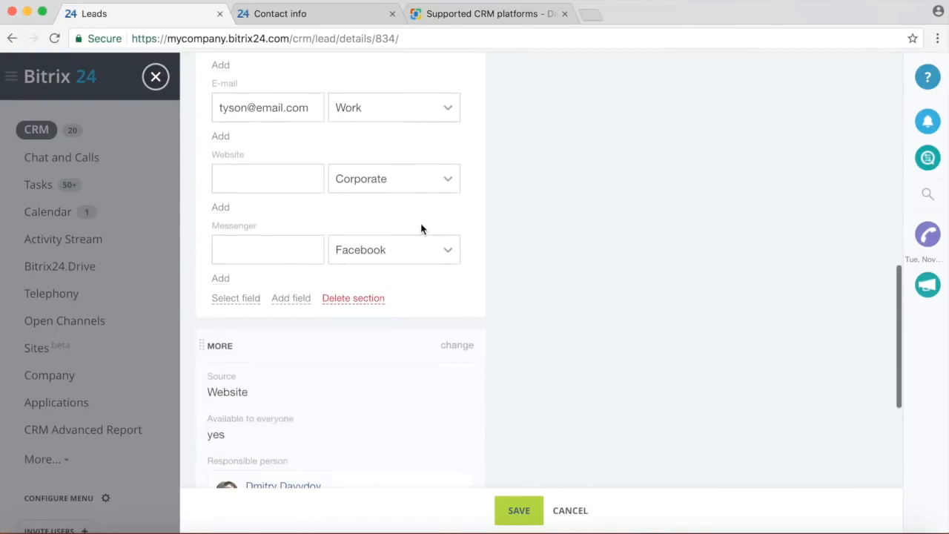
click(155, 76)
drag(771, 493, 226, 348)
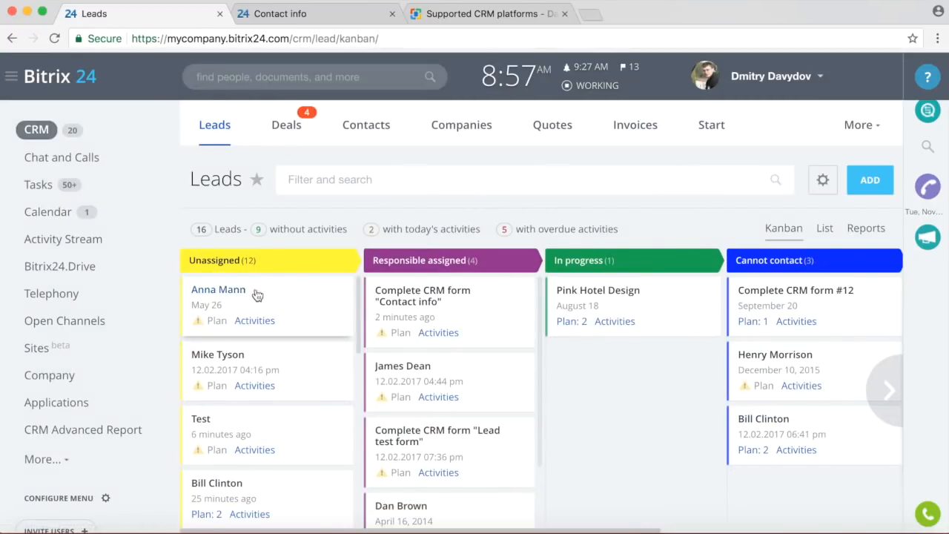
click(225, 291)
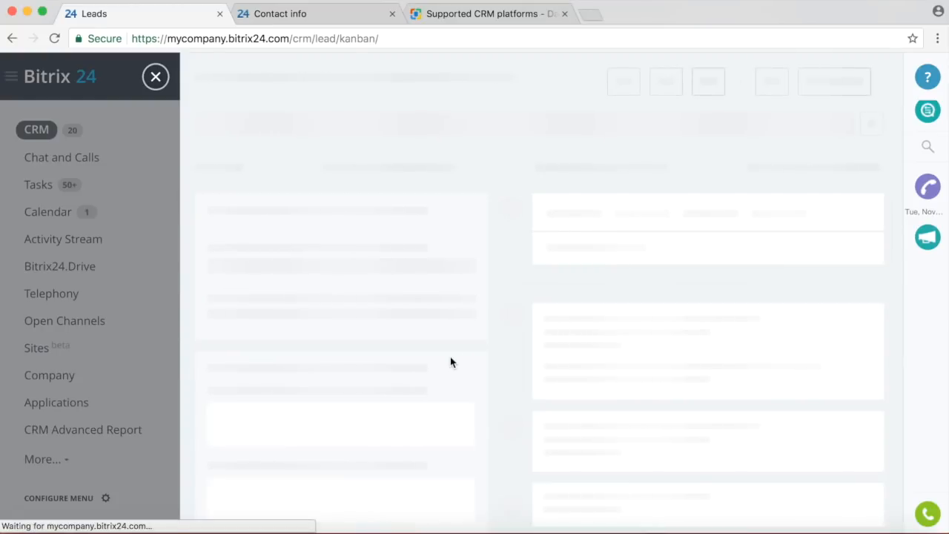
key(super+r)
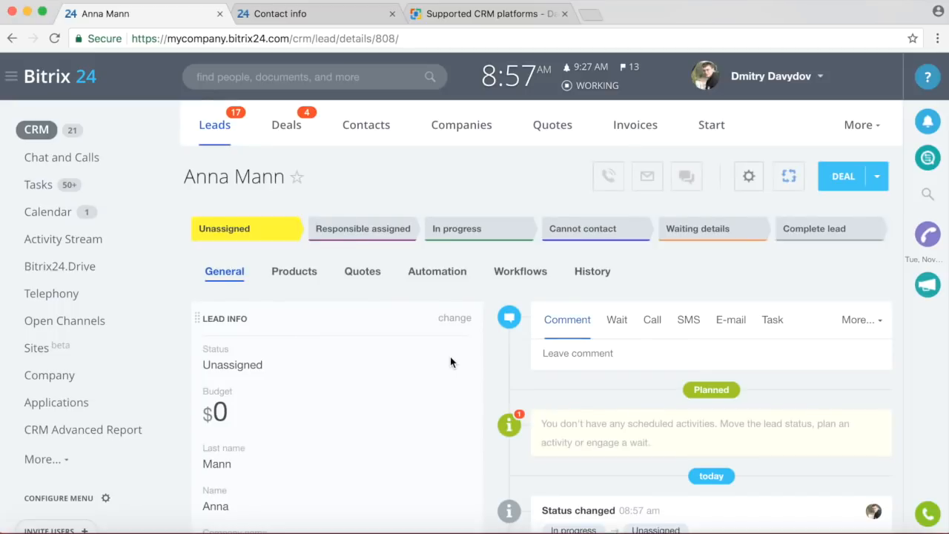
scroll(627, 346, down, 1)
scroll(628, 346, down, 5)
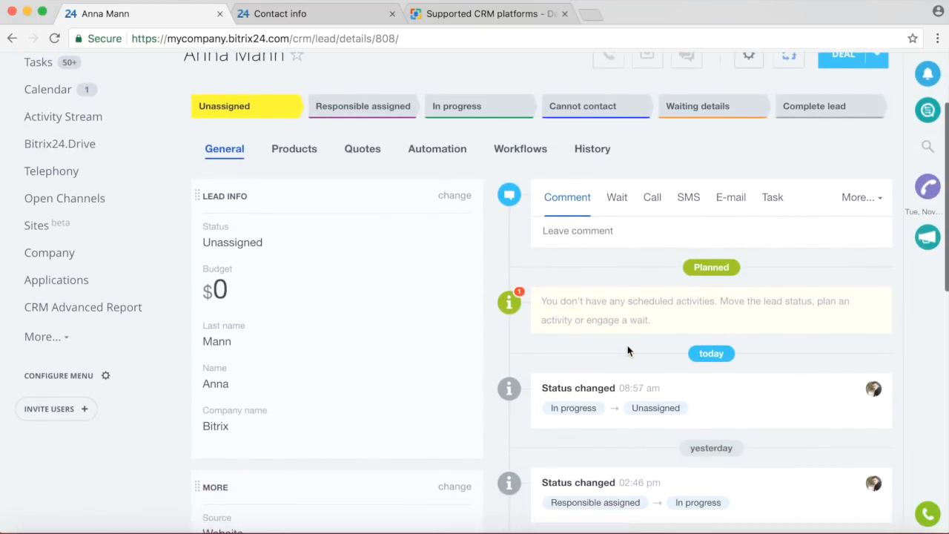
scroll(627, 350, down, 4)
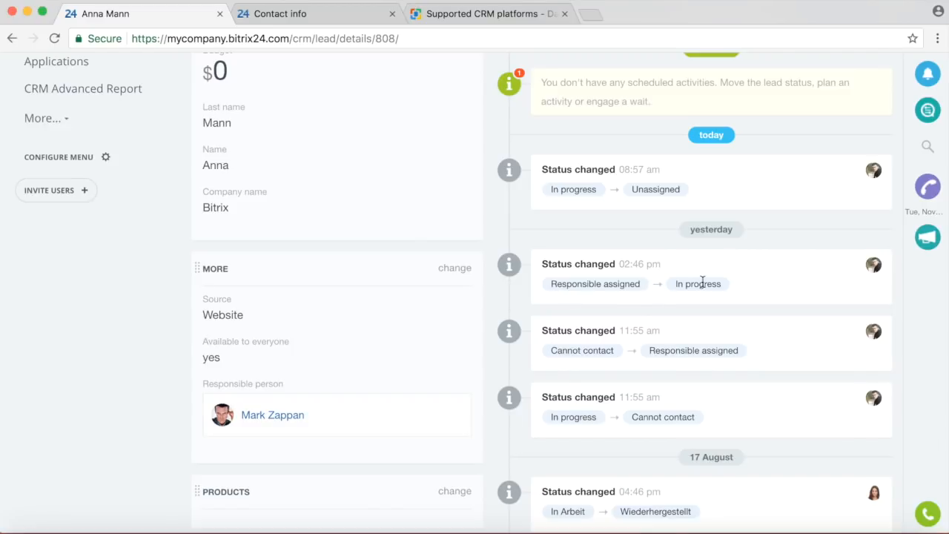
scroll(707, 281, up, 5)
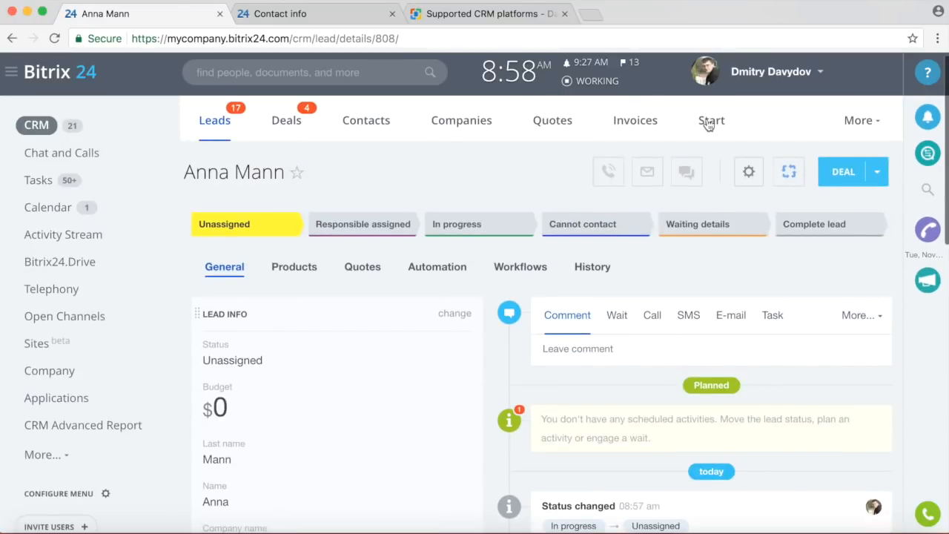
click(591, 267)
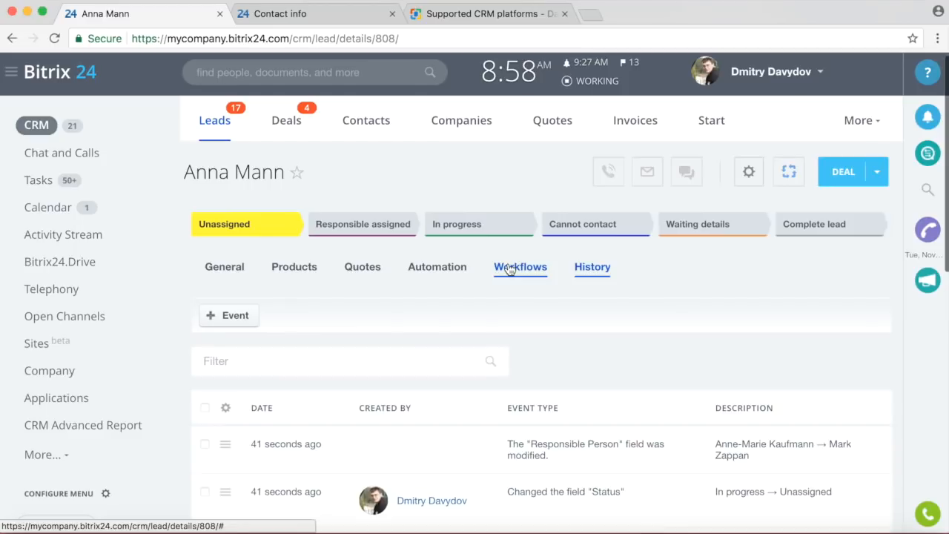
scroll(589, 348, down, 3)
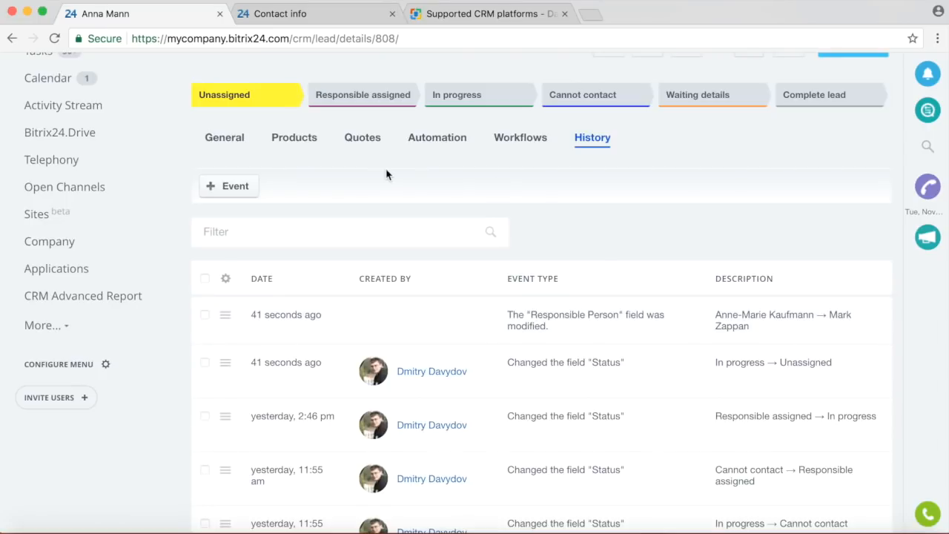
click(13, 39)
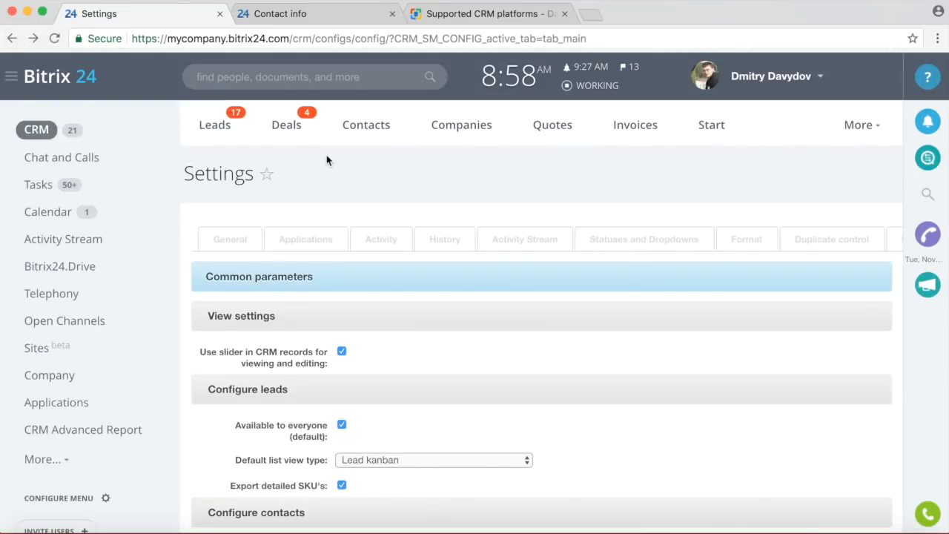
click(213, 125)
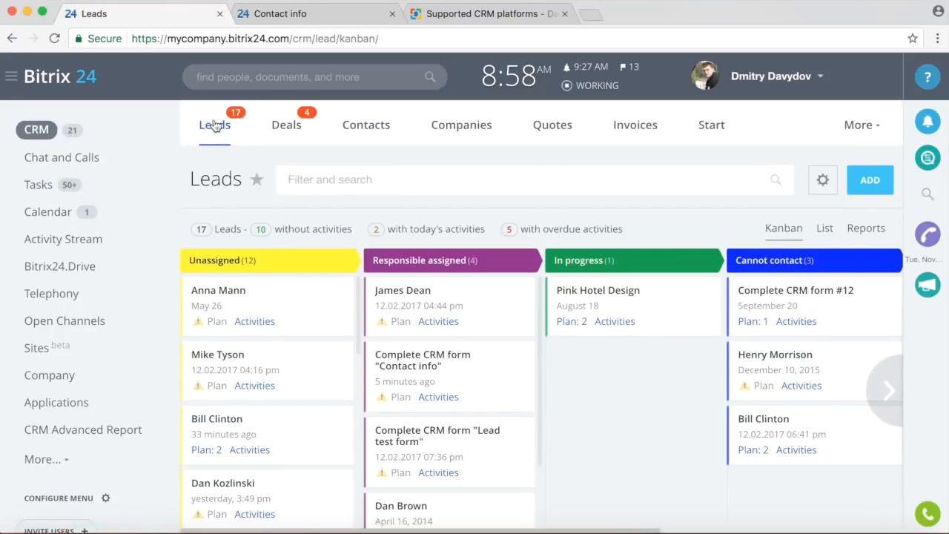
click(215, 355)
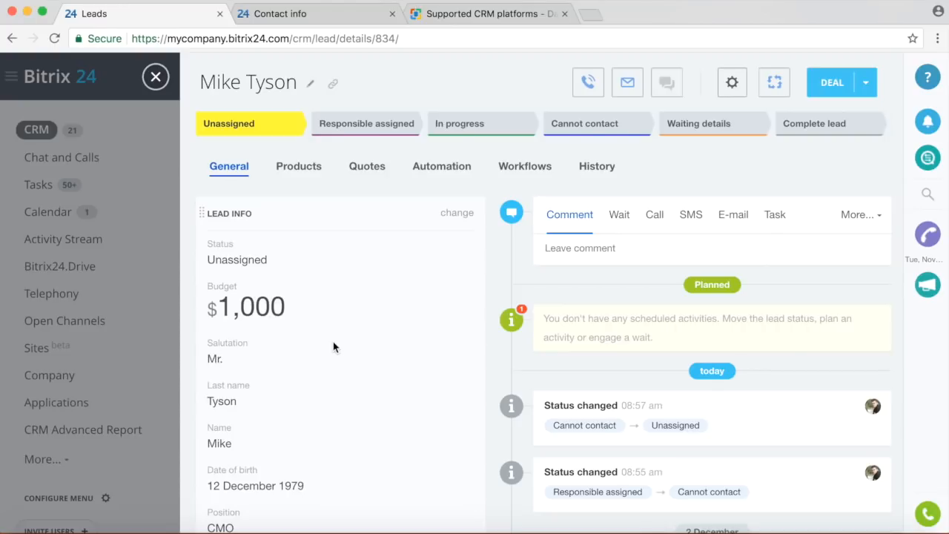
scroll(333, 346, down, 5)
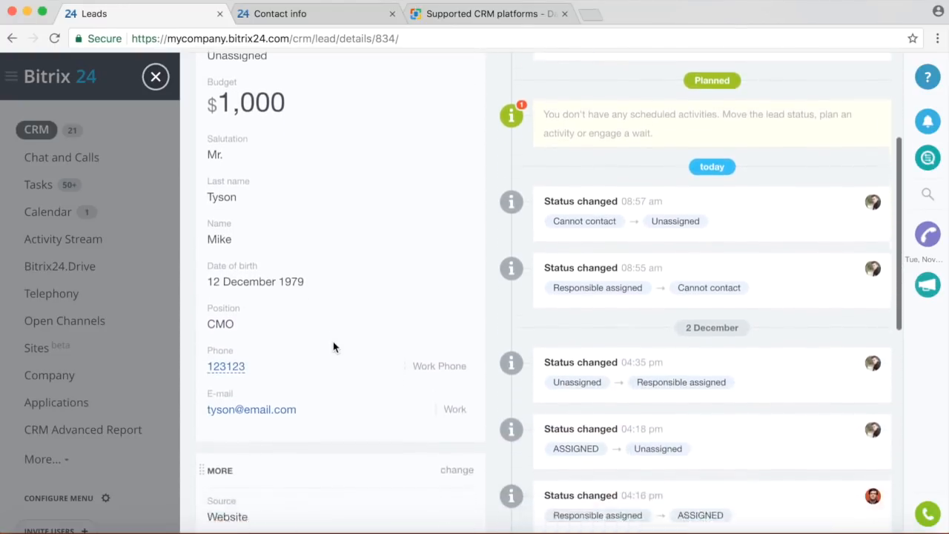
scroll(333, 347, down, 5)
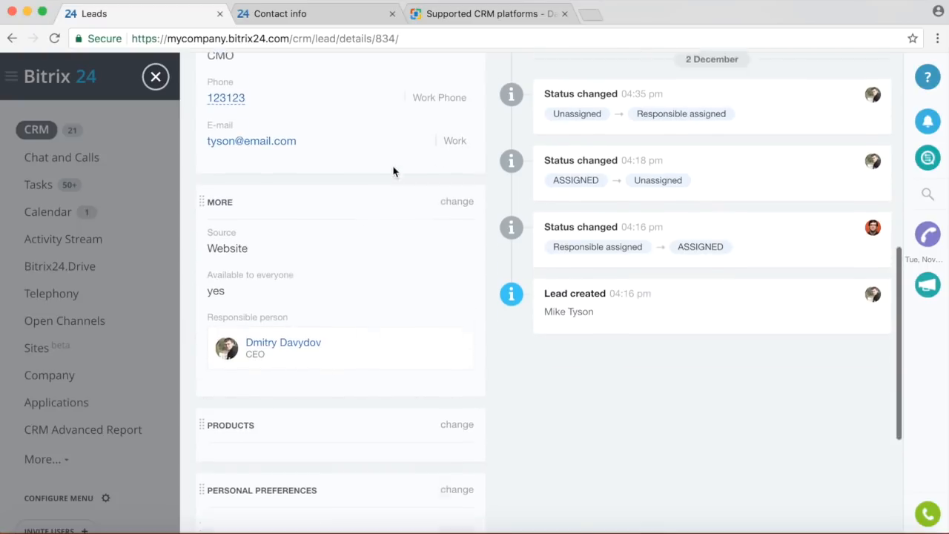
scroll(568, 227, up, 10)
click(597, 118)
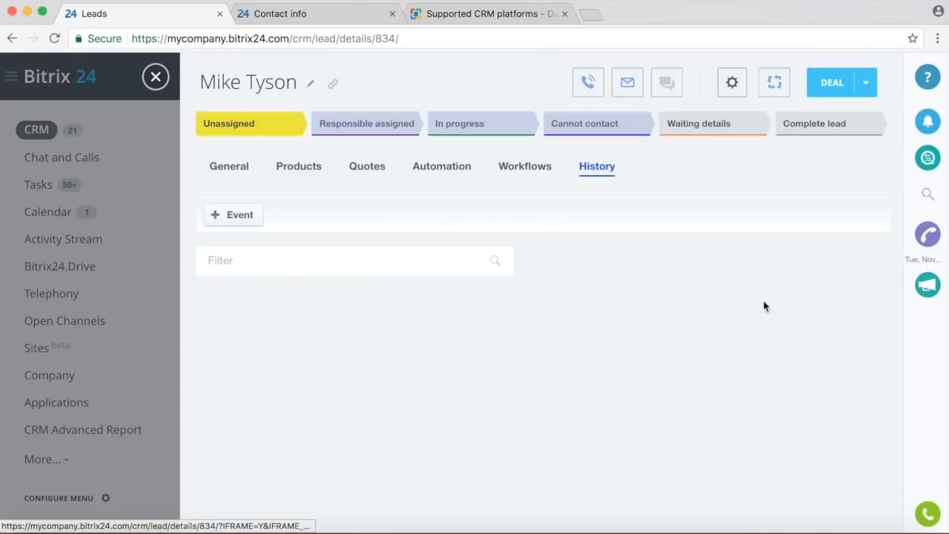
scroll(673, 326, down, 1)
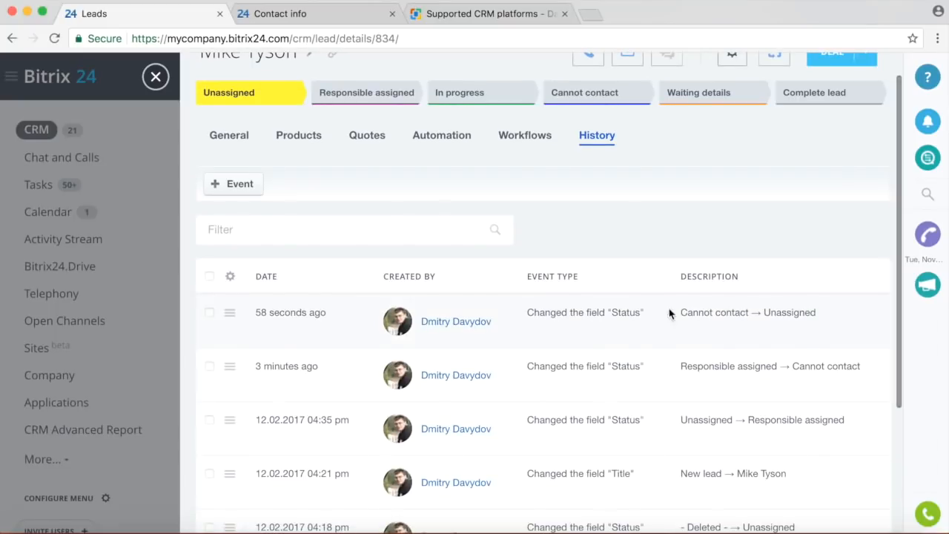
click(155, 76)
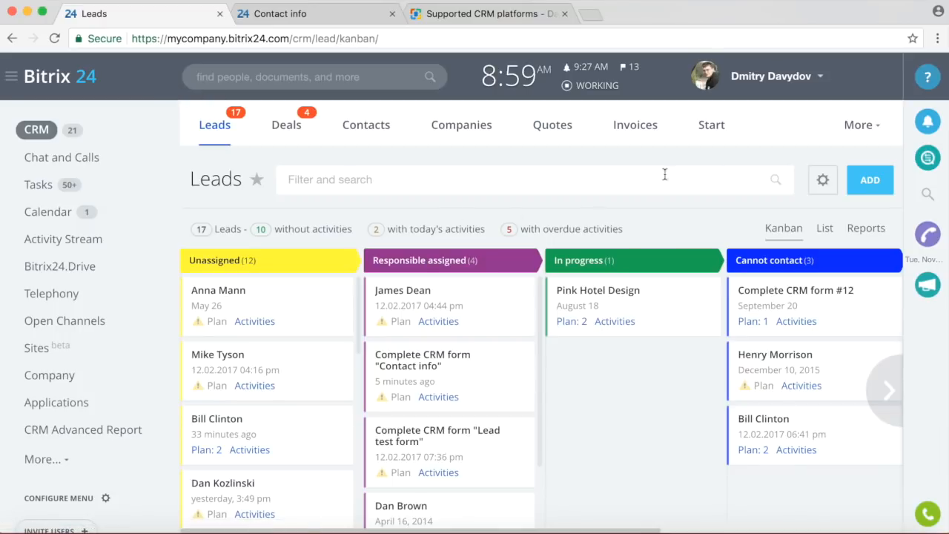
Go to Sites, glance at the Business site's settings, then open its Business page.
click(36, 352)
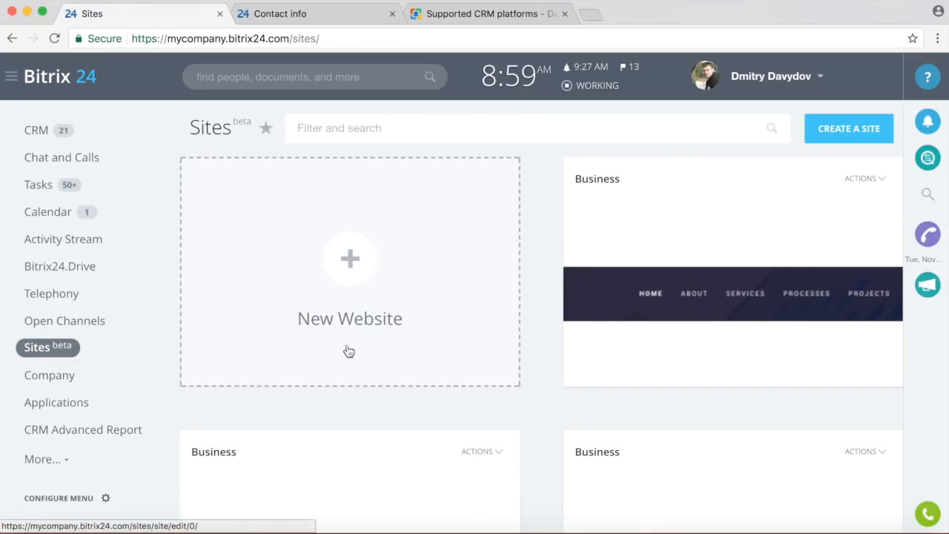
click(863, 179)
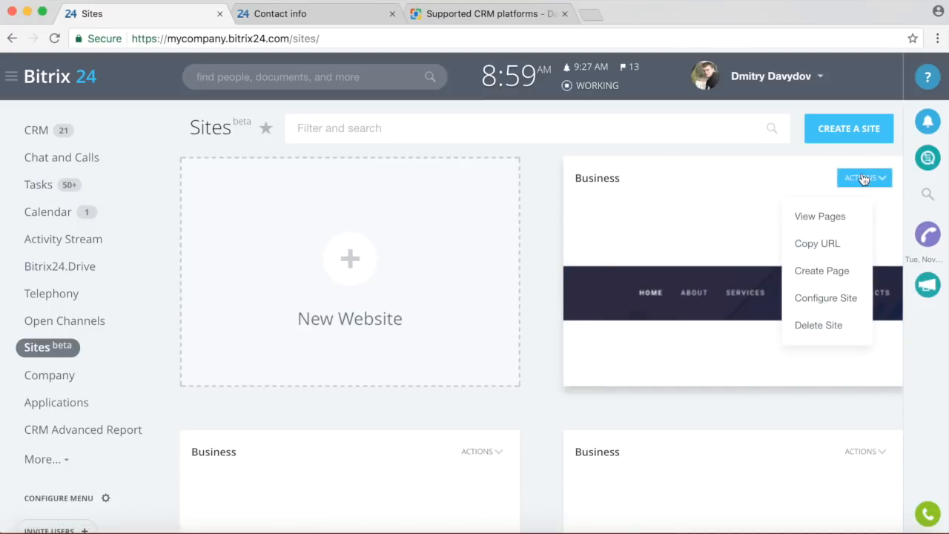
click(839, 297)
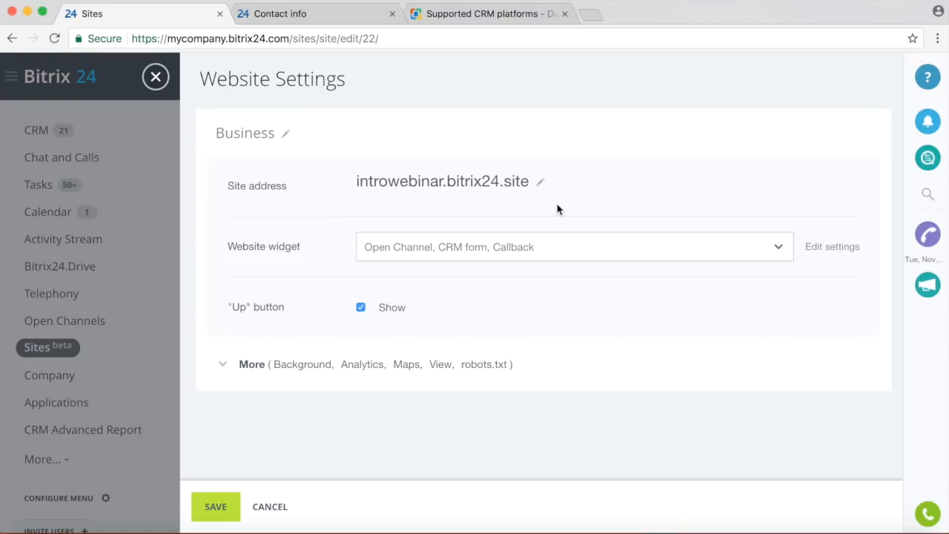
click(156, 77)
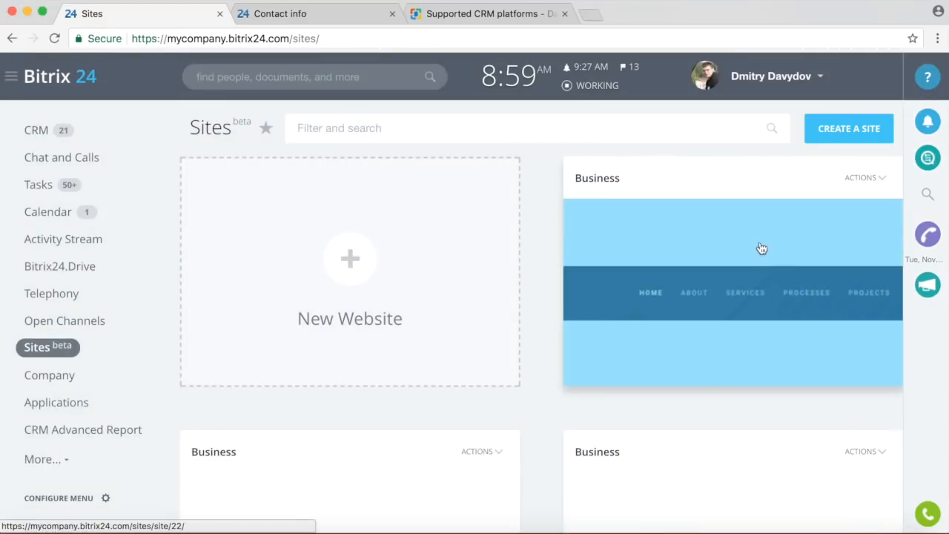
click(776, 243)
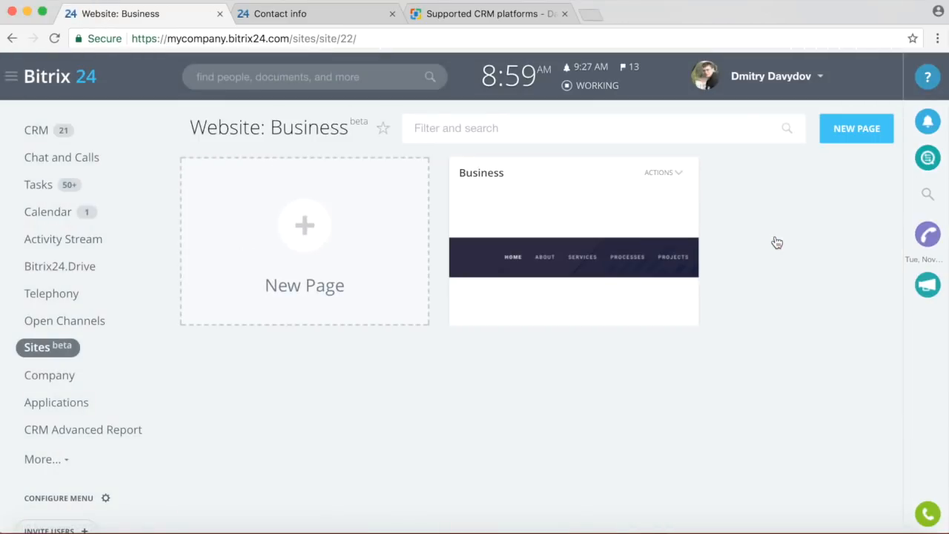
click(622, 265)
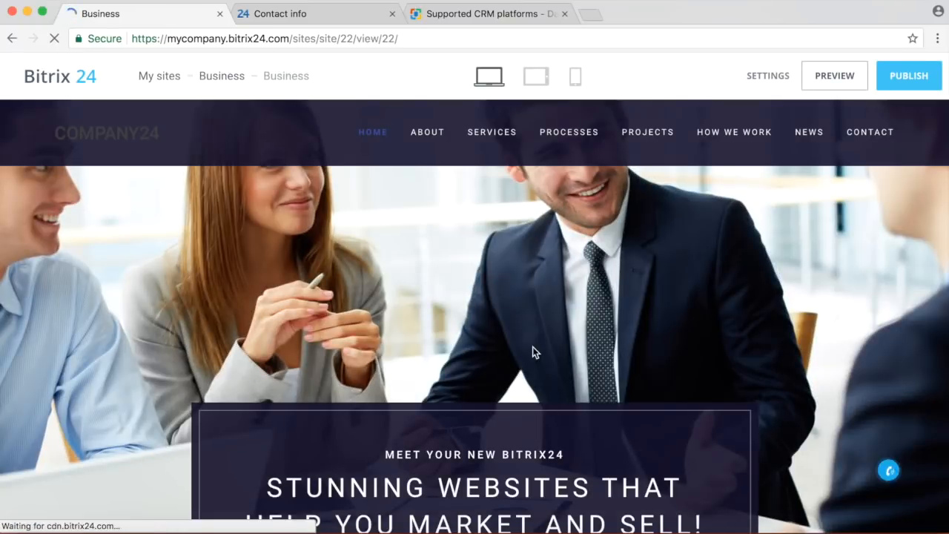
Replace the hero headline text with DEMO.
scroll(532, 346, down, 5)
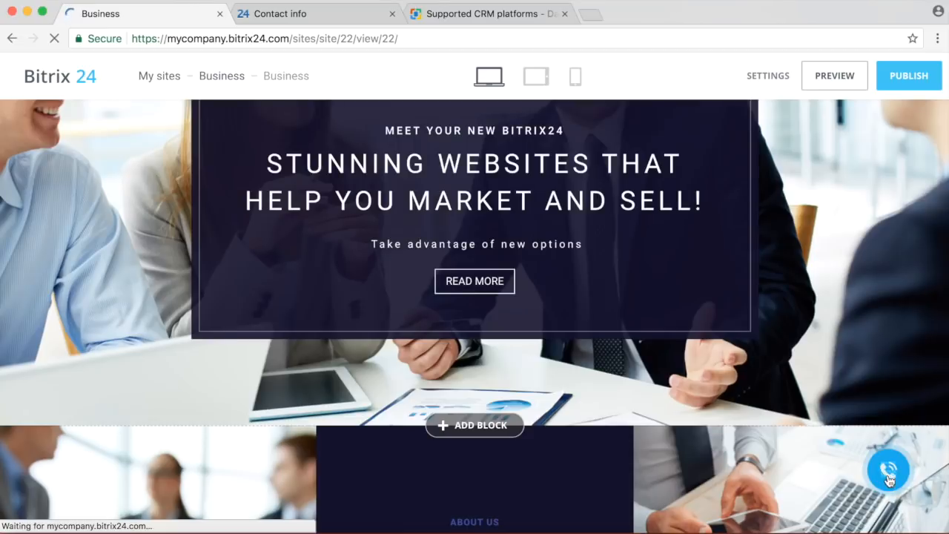
scroll(752, 441, up, 3)
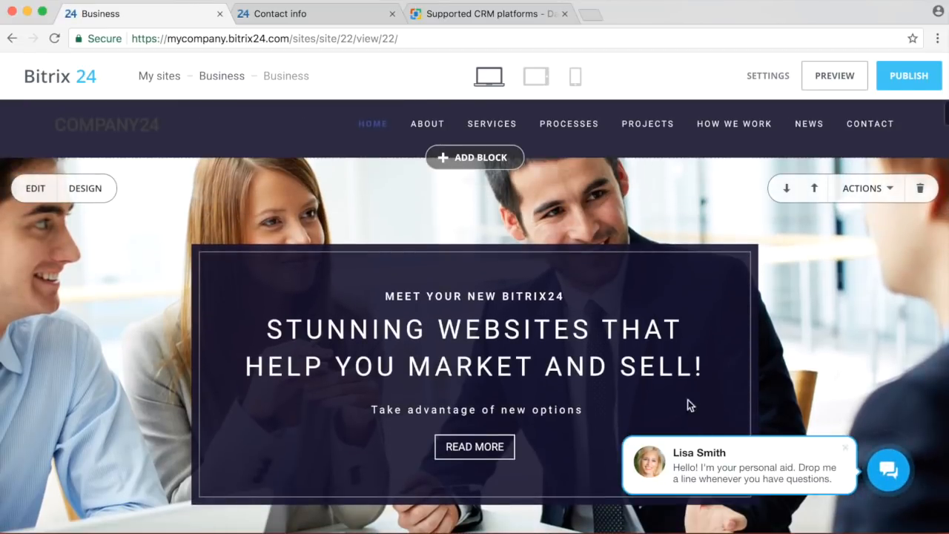
click(703, 366)
drag(705, 371, 250, 324)
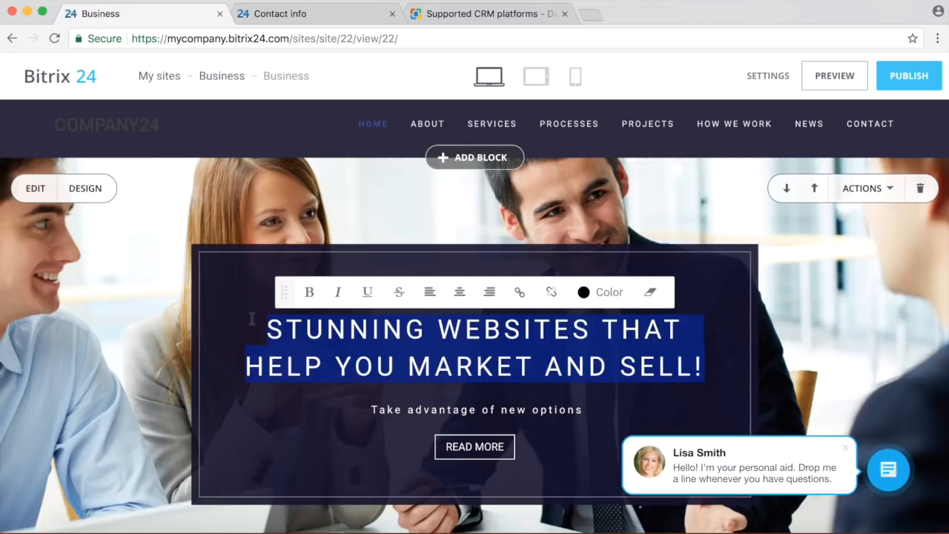
text(DEMON)
key(BackSpace)
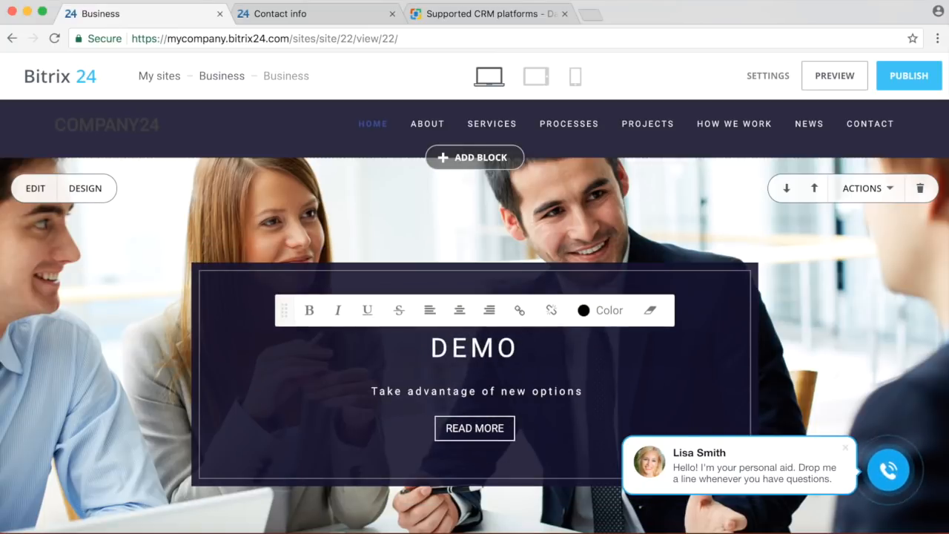
click(380, 390)
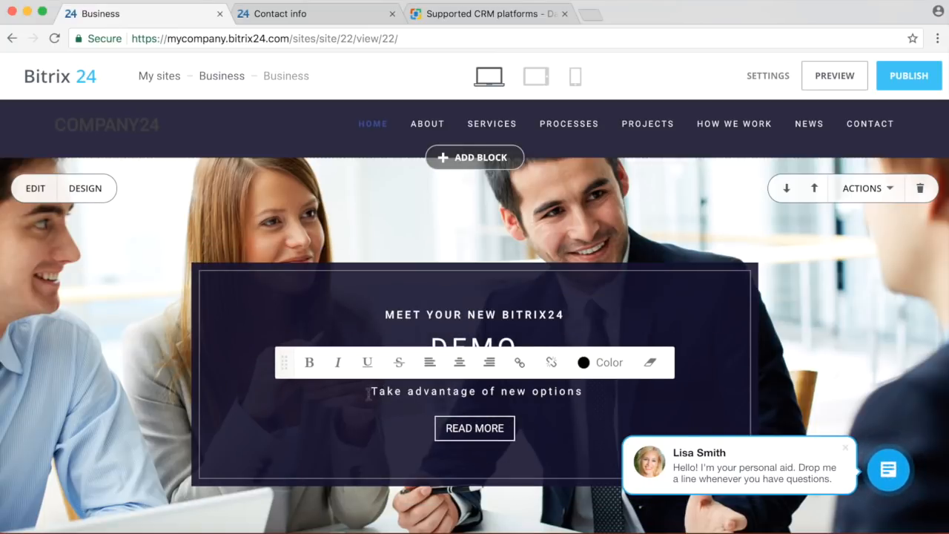
Check the page in Tablet and Mobile views, then publish the Business site.
click(535, 76)
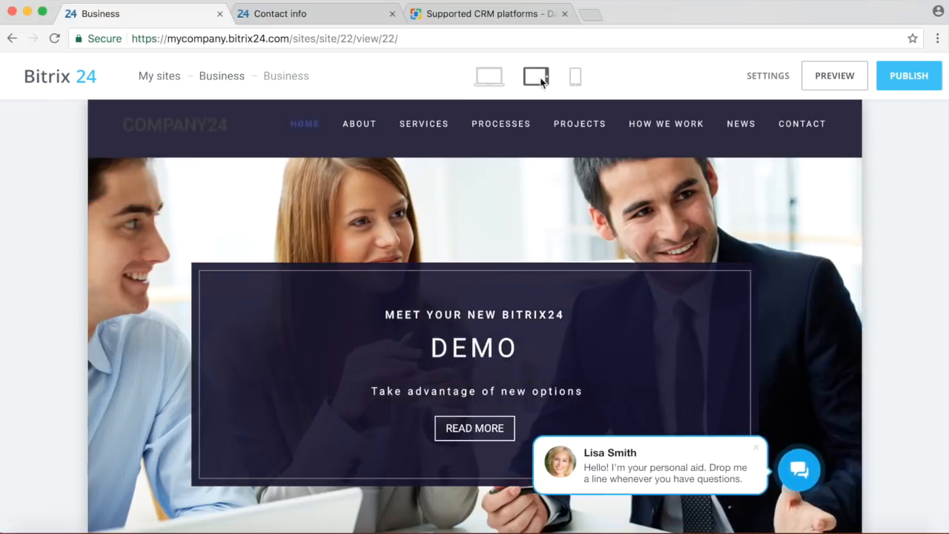
click(574, 77)
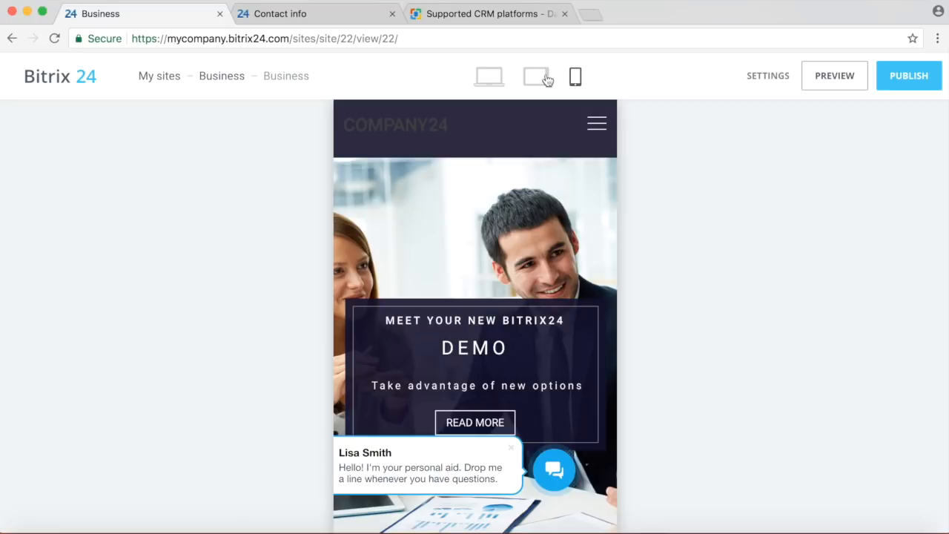
click(496, 78)
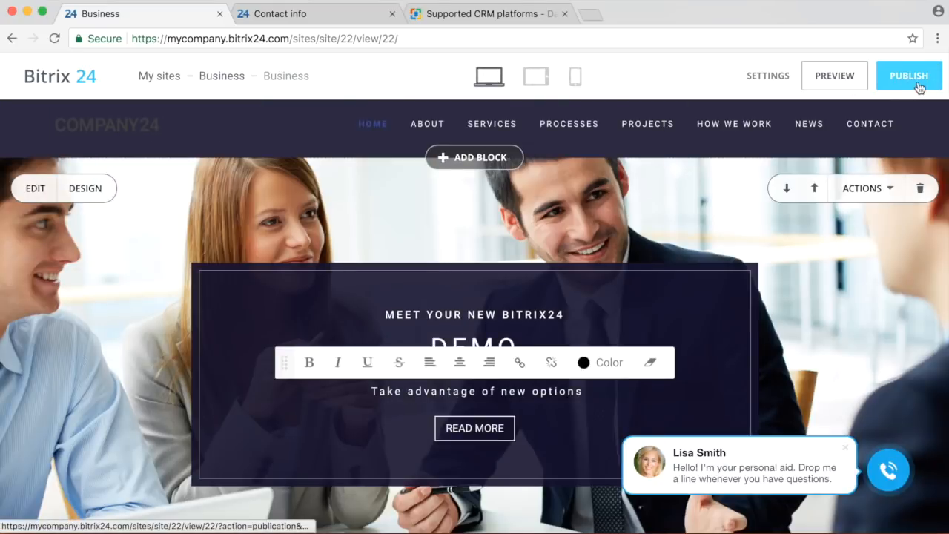
click(917, 86)
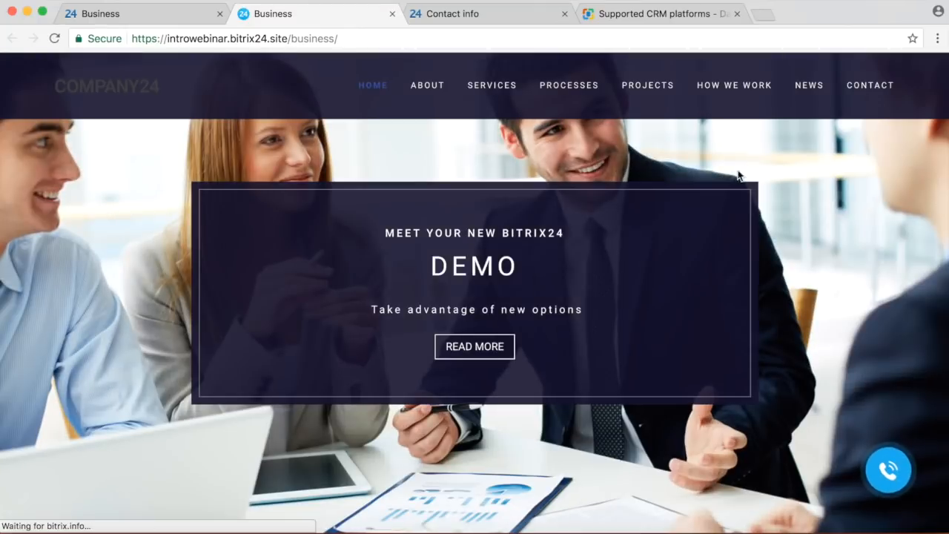
Scroll through the published Business page to review it.
scroll(712, 222, down, 3)
scroll(627, 379, up, 3)
scroll(627, 379, down, 1)
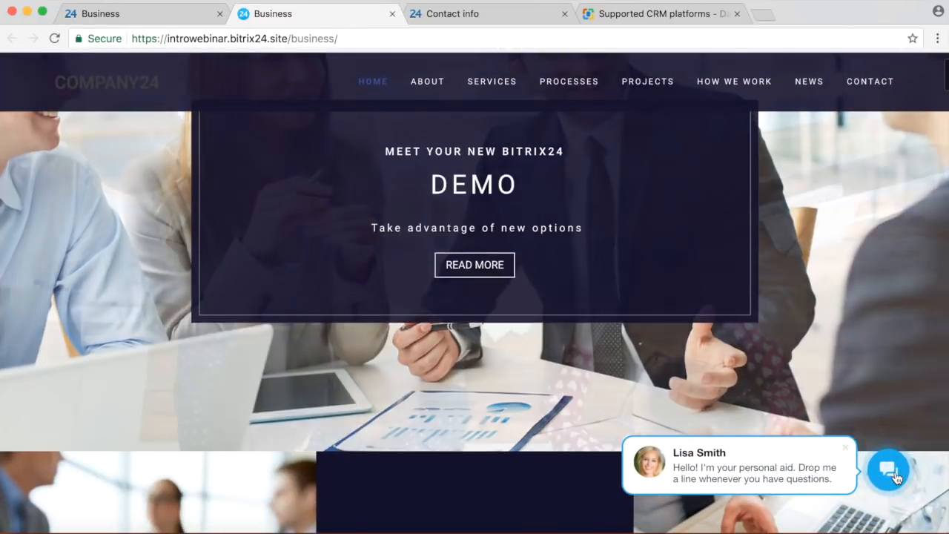
scroll(630, 371, down, 5)
scroll(630, 370, down, 10)
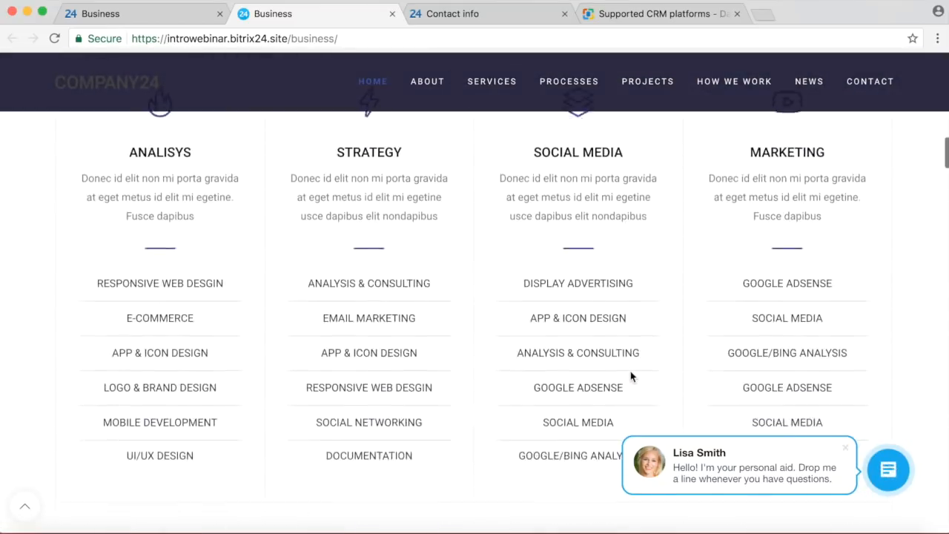
scroll(631, 374, up, 9)
Leave the site editor through the sites list and go to the CRM leads board.
click(163, 13)
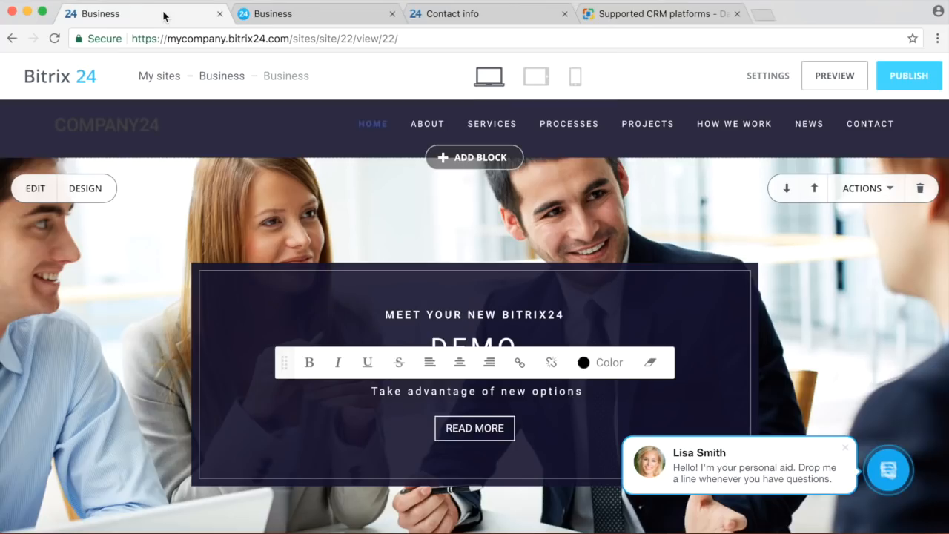
click(156, 74)
click(38, 130)
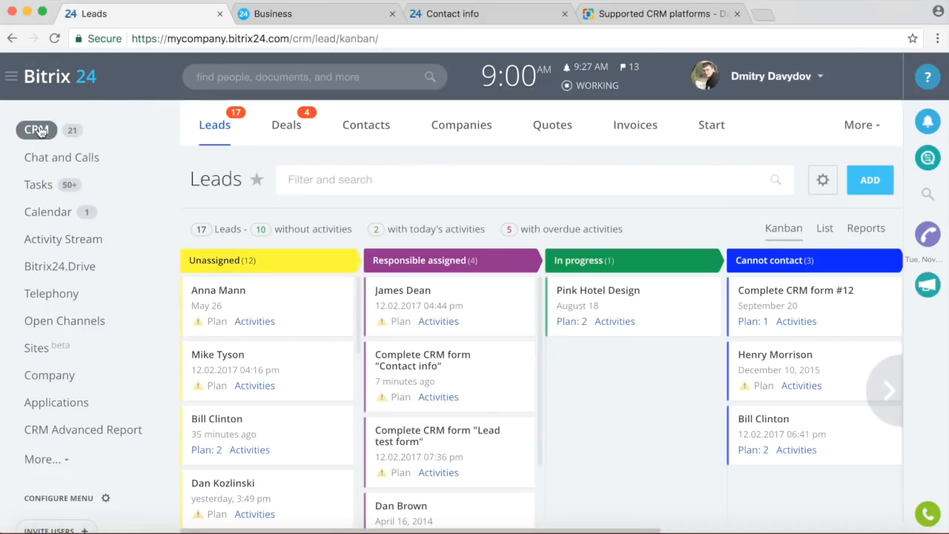
Switch the leads to List view, look over the column settings without changes, then open the calendar.
click(220, 138)
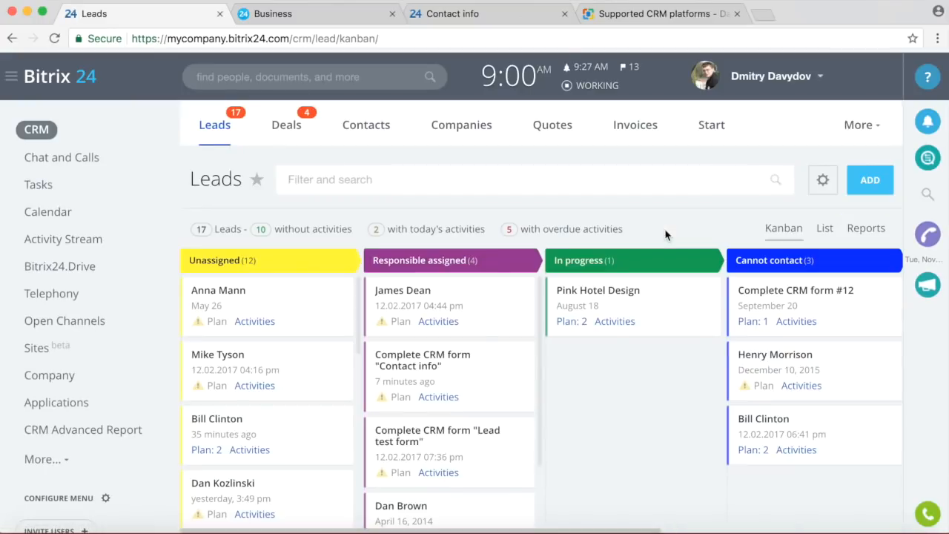
click(829, 229)
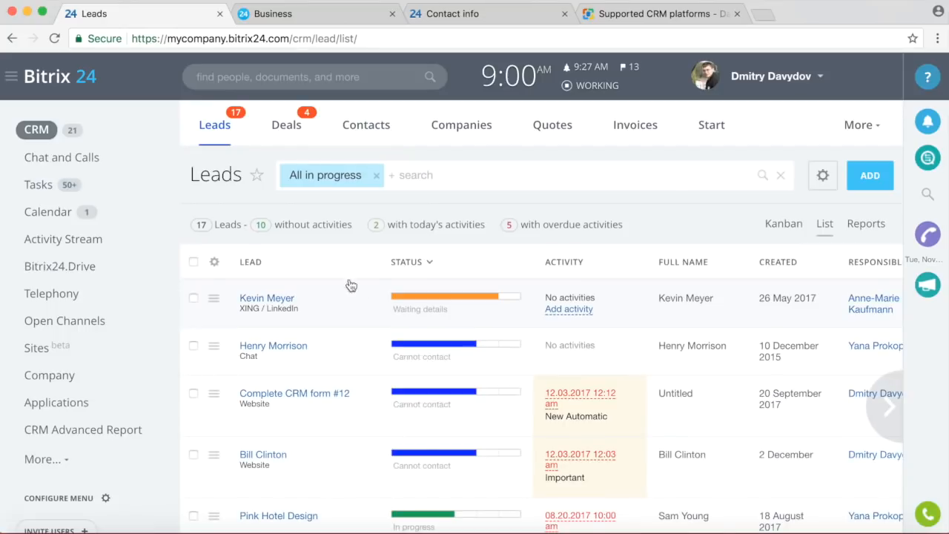
click(215, 262)
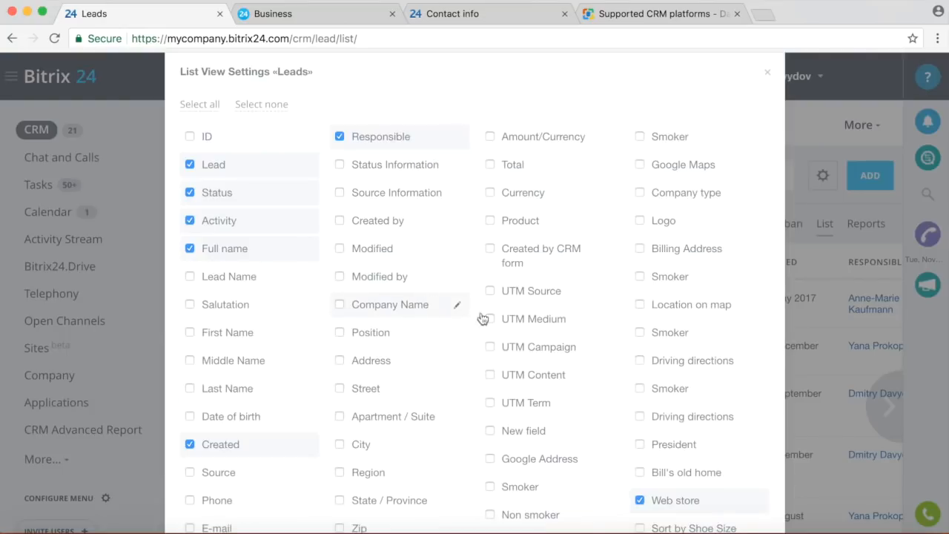
scroll(594, 340, down, 1)
scroll(594, 341, down, 3)
scroll(593, 339, up, 4)
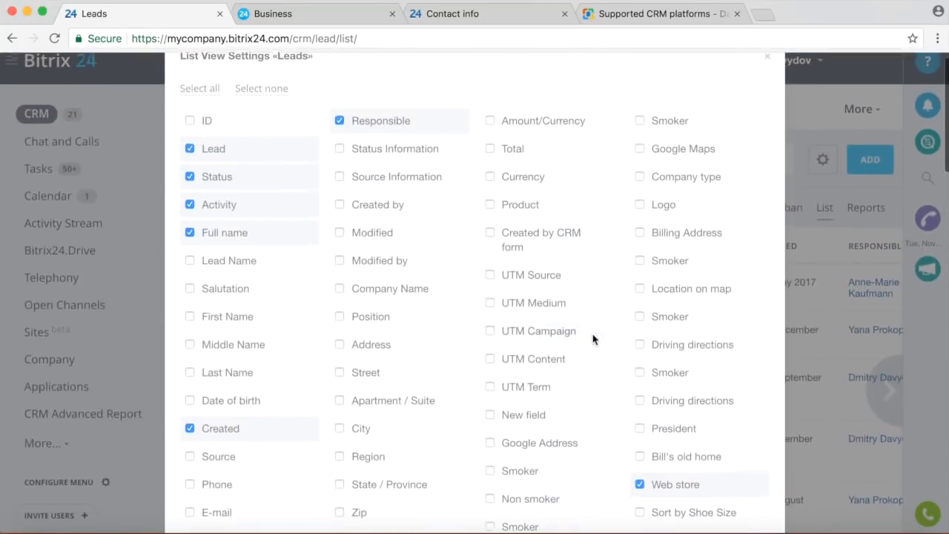
click(768, 77)
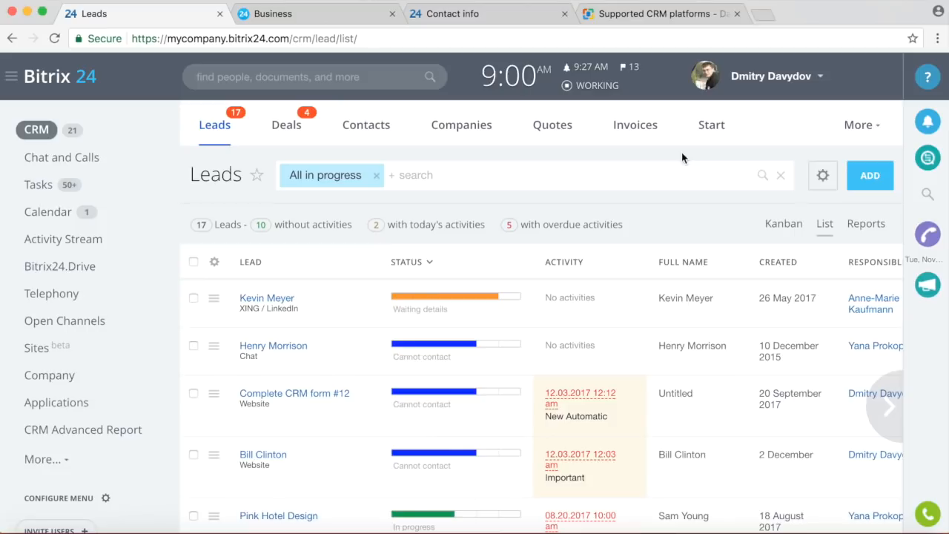
click(46, 219)
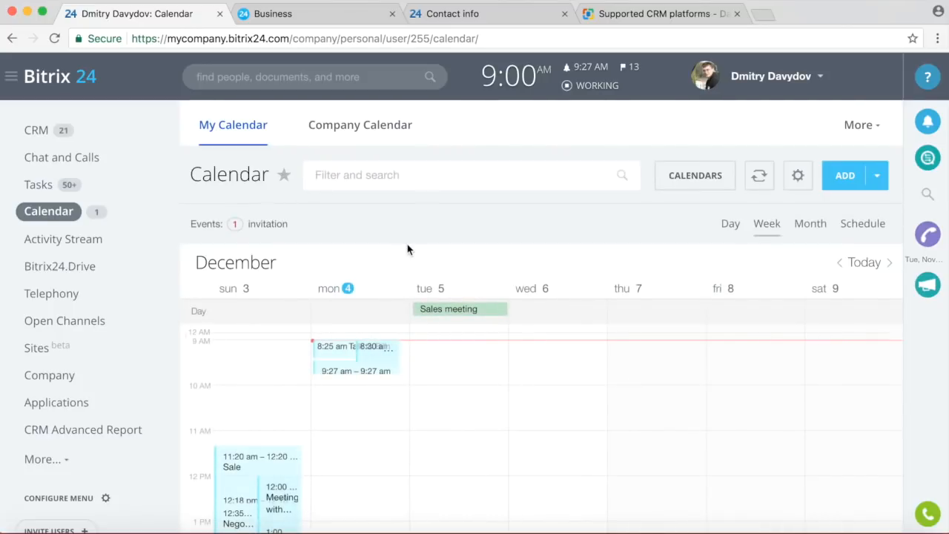
Put the leads back in Kanban view and save Paradise as the portal background theme.
click(11, 38)
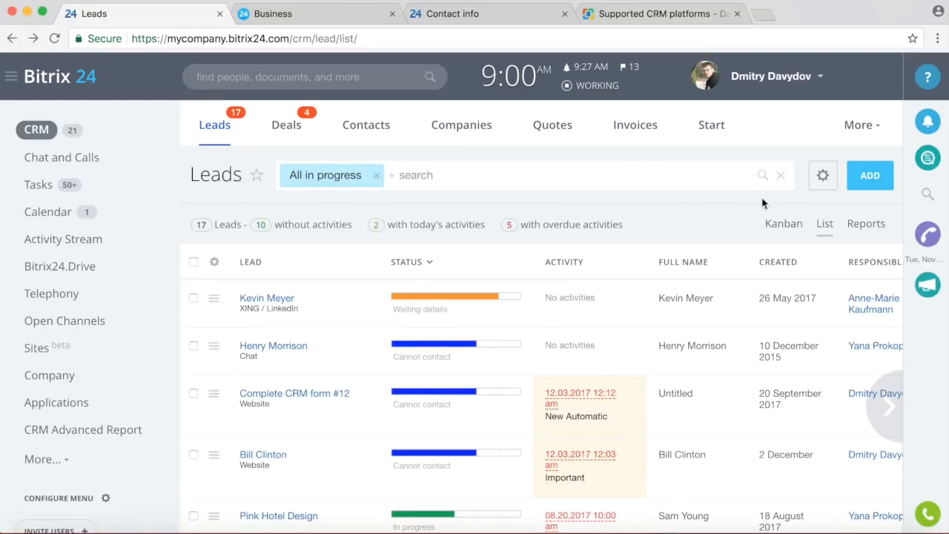
click(771, 222)
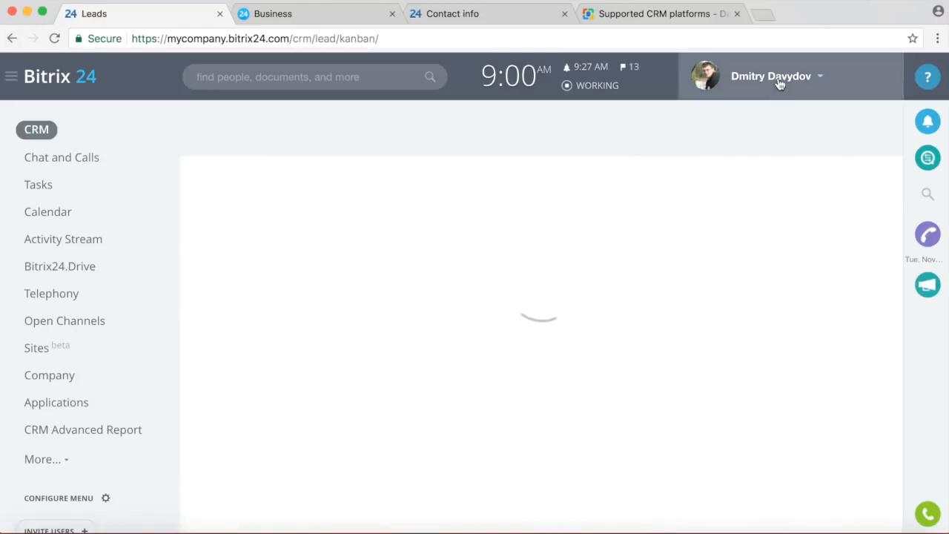
click(777, 84)
click(725, 191)
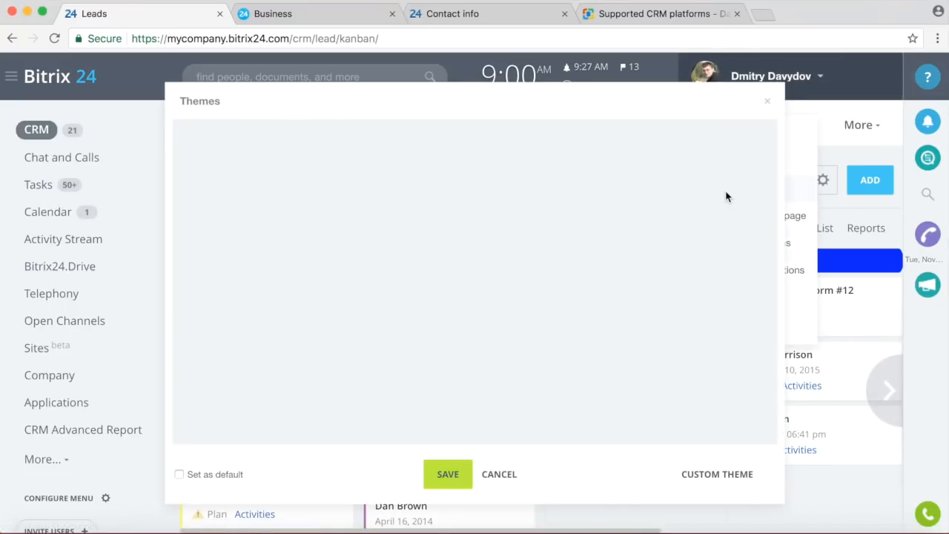
click(388, 177)
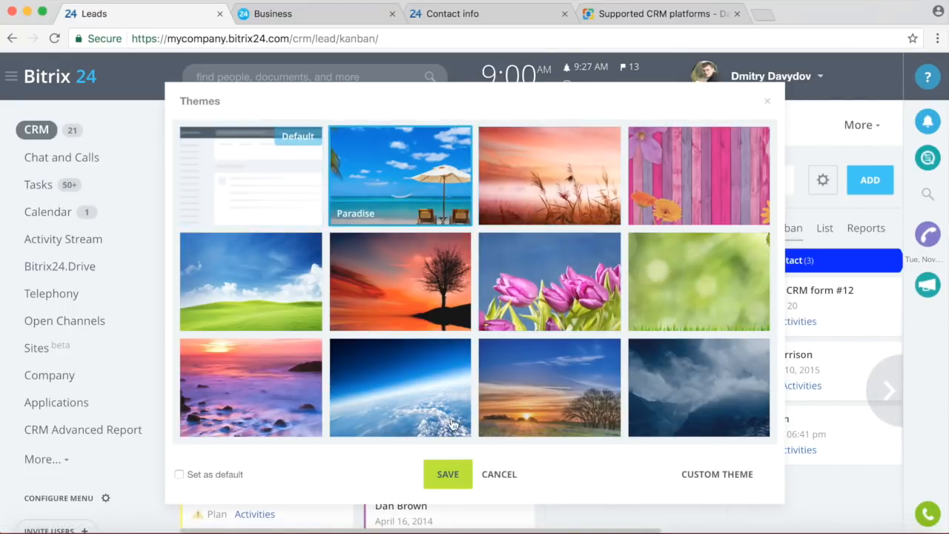
click(448, 475)
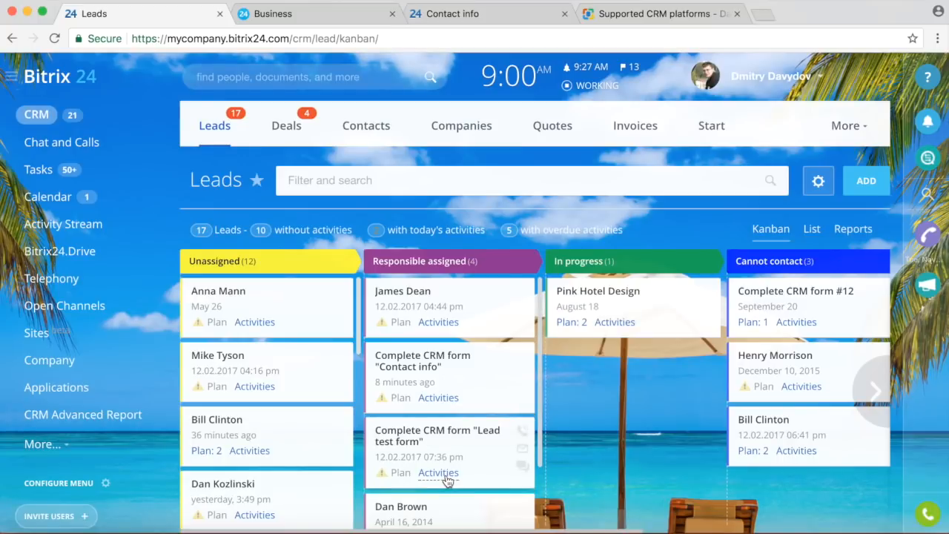